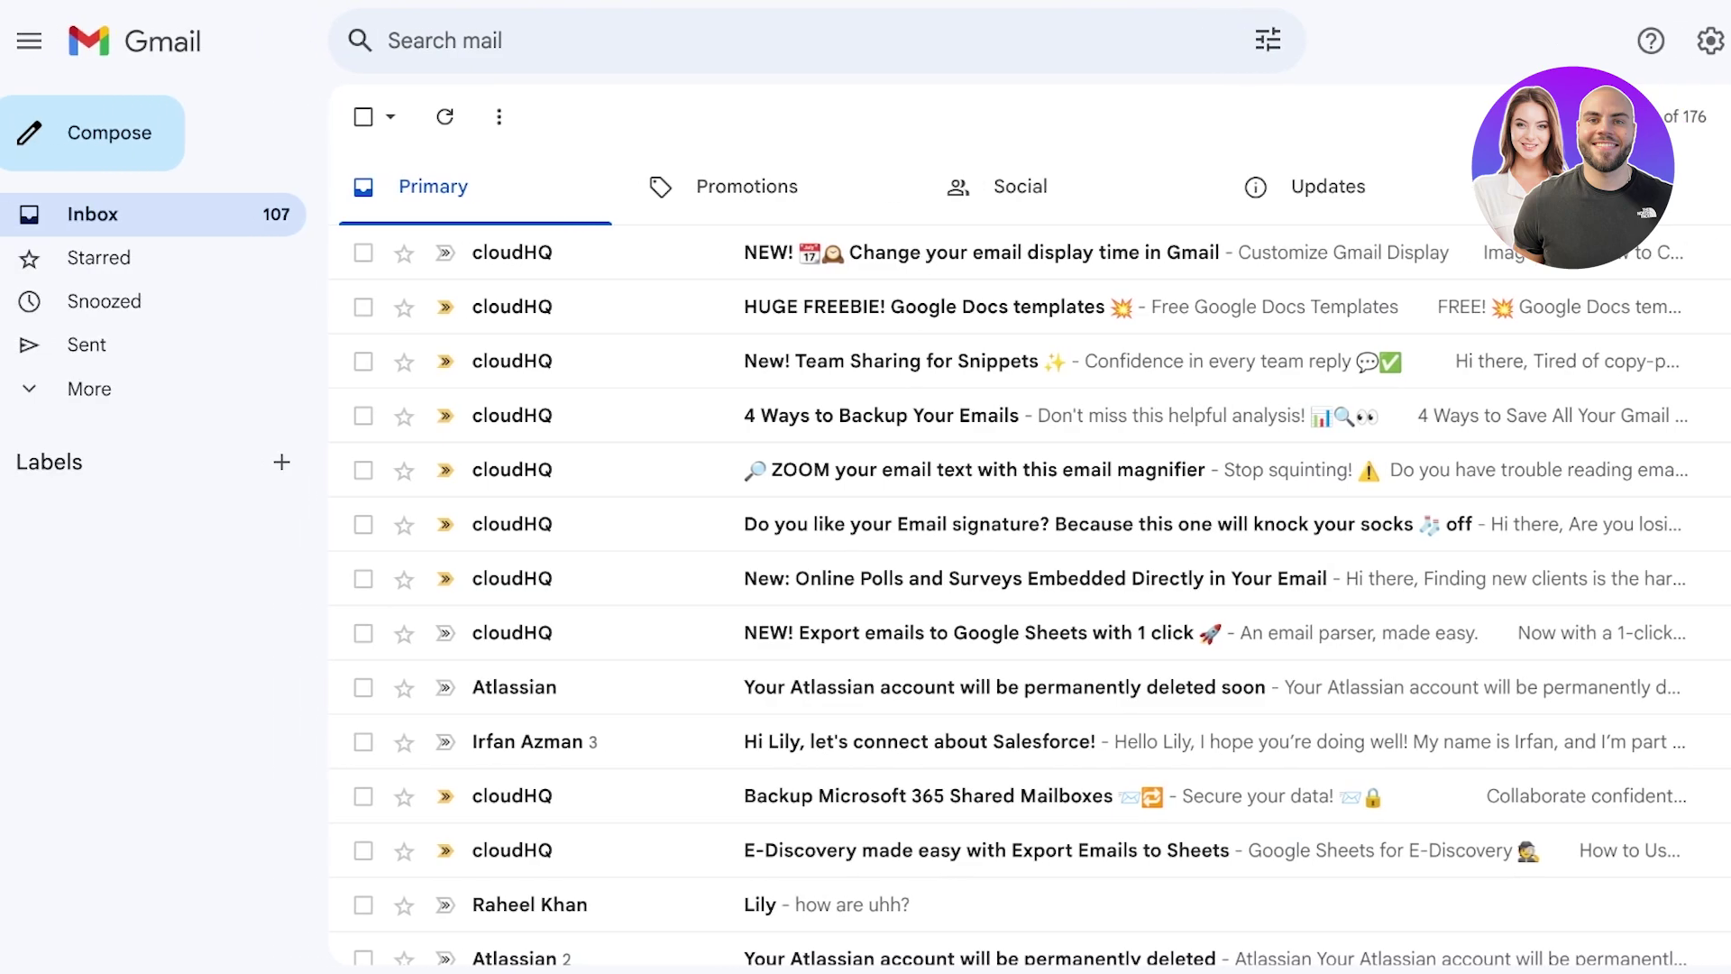
Look through the current inbox and the inbox of the other signed-in account
scroll(1028, 559, down, 10)
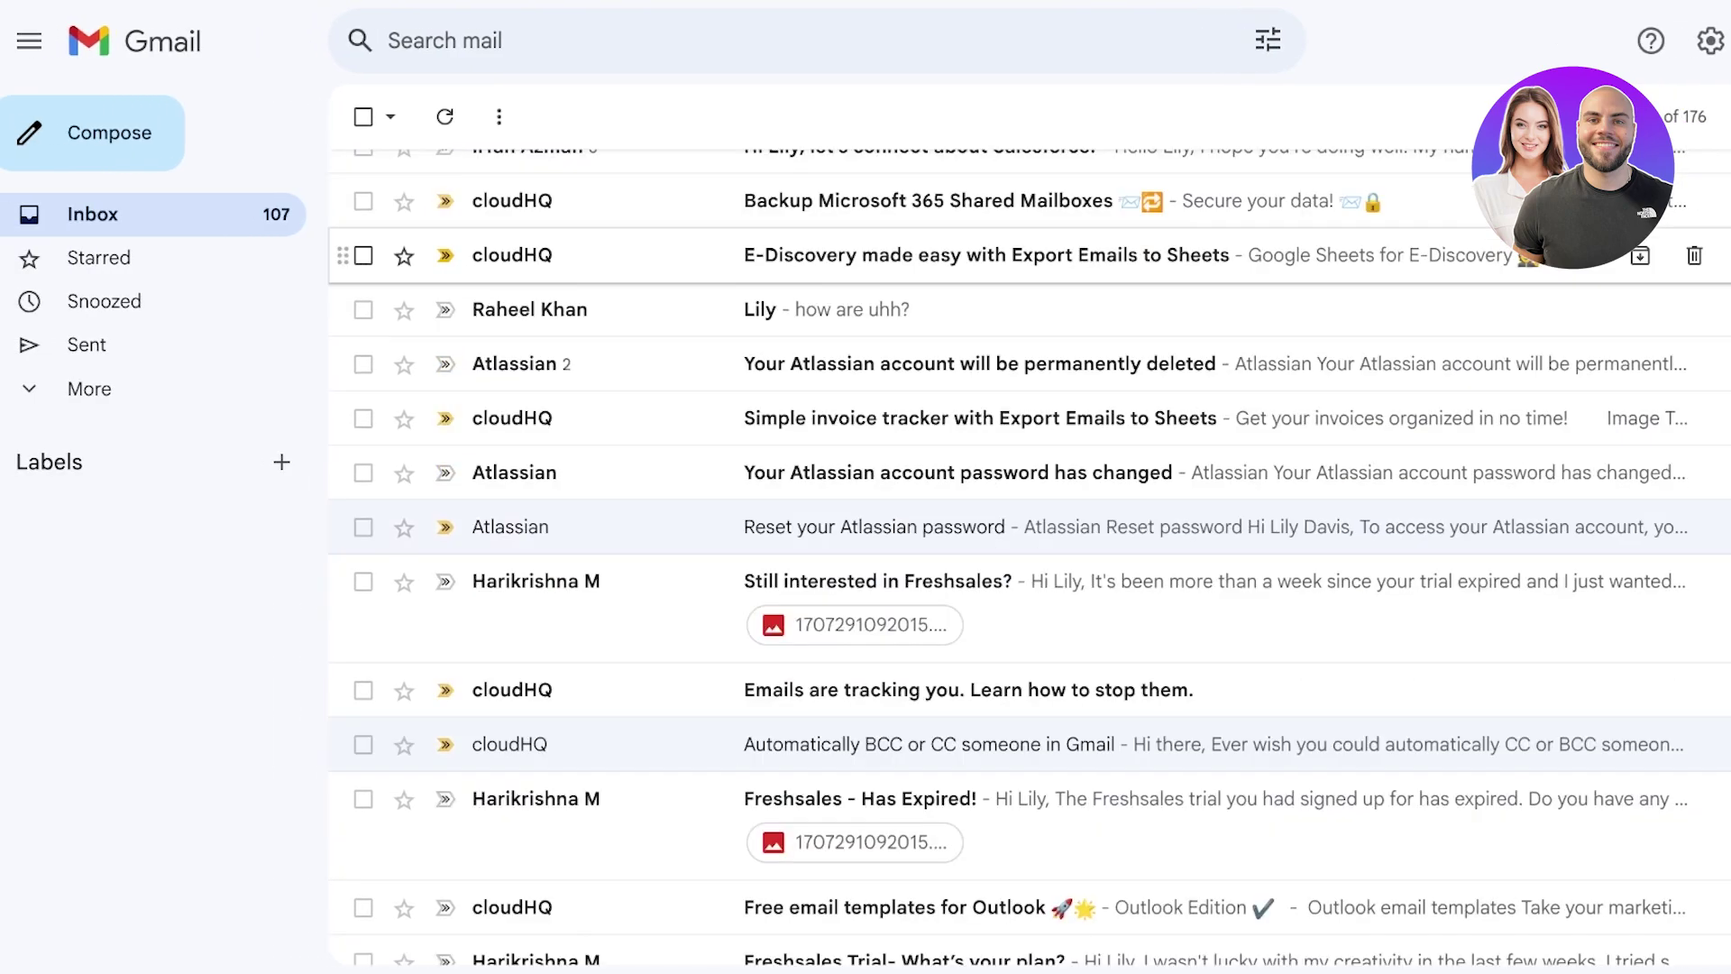
scroll(1028, 406, down, 5)
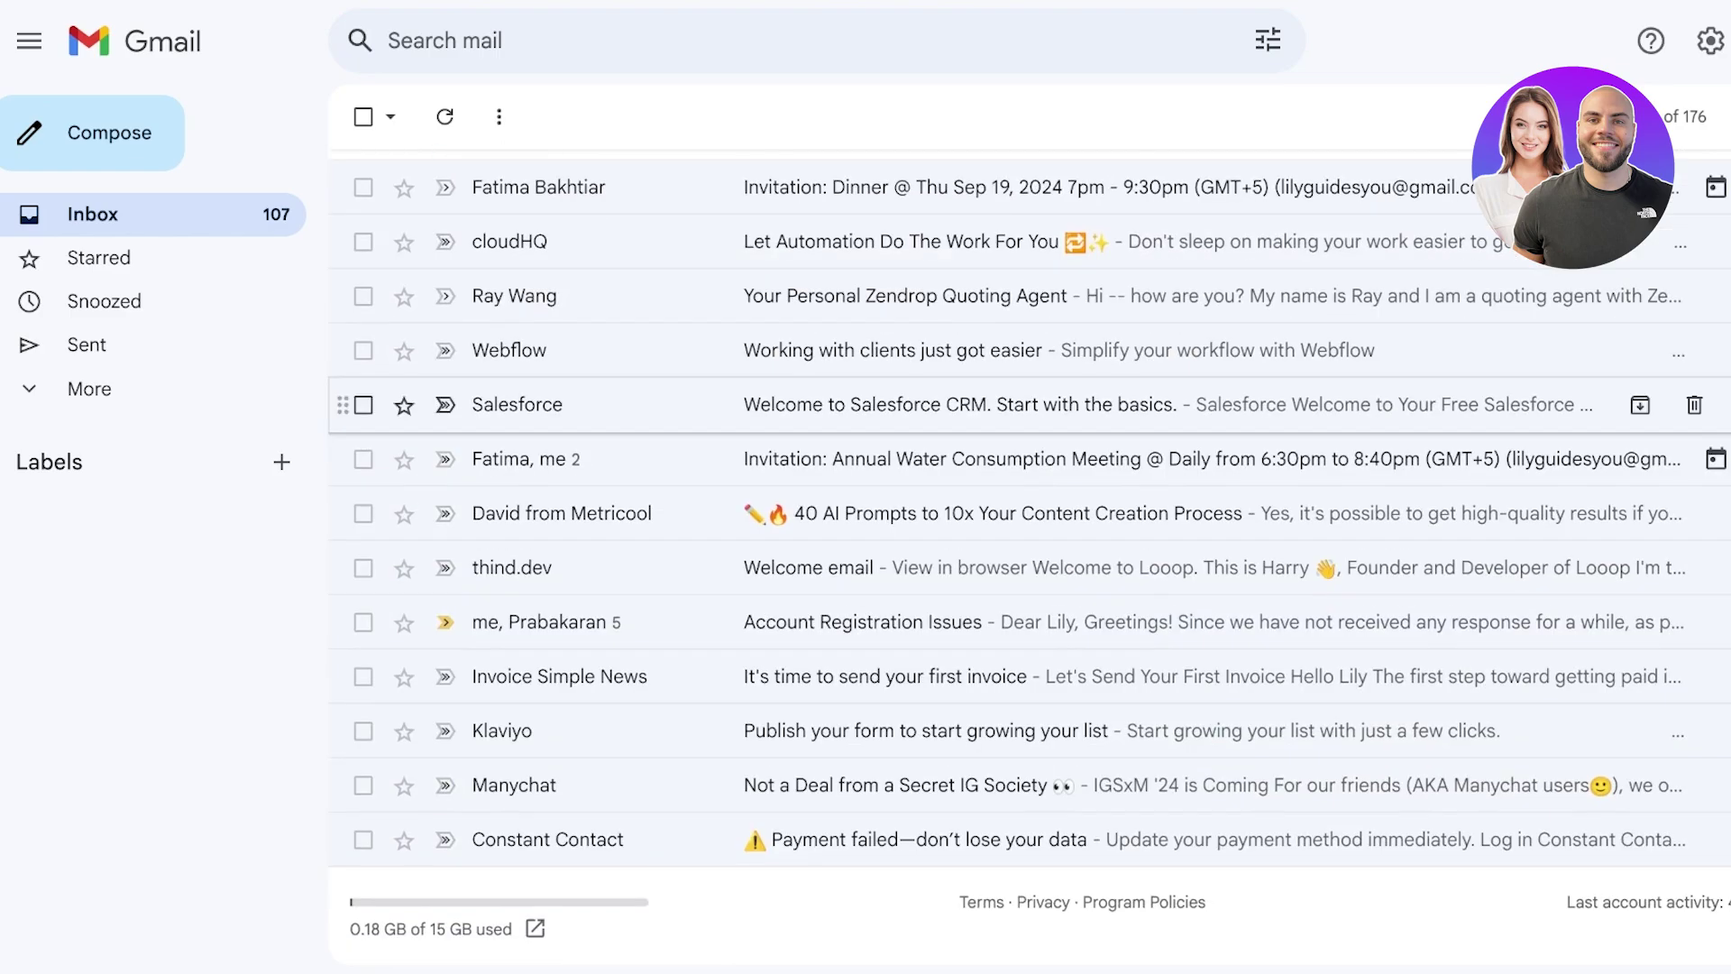
scroll(1027, 406, up, 15)
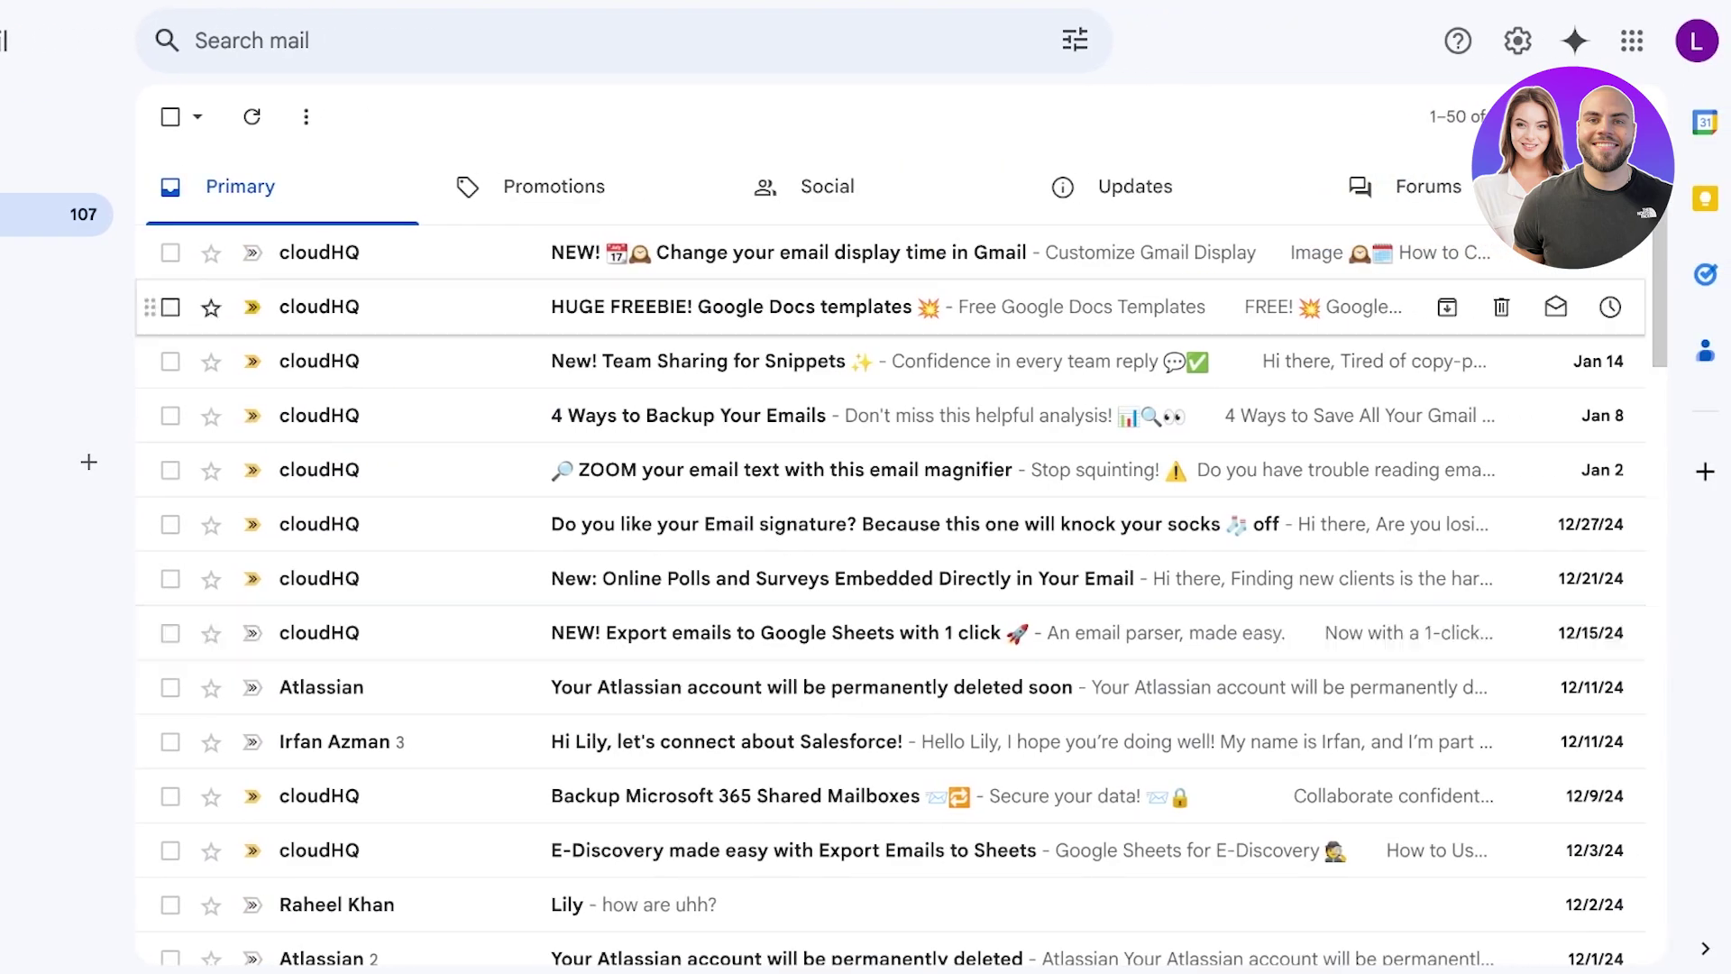
click(1695, 41)
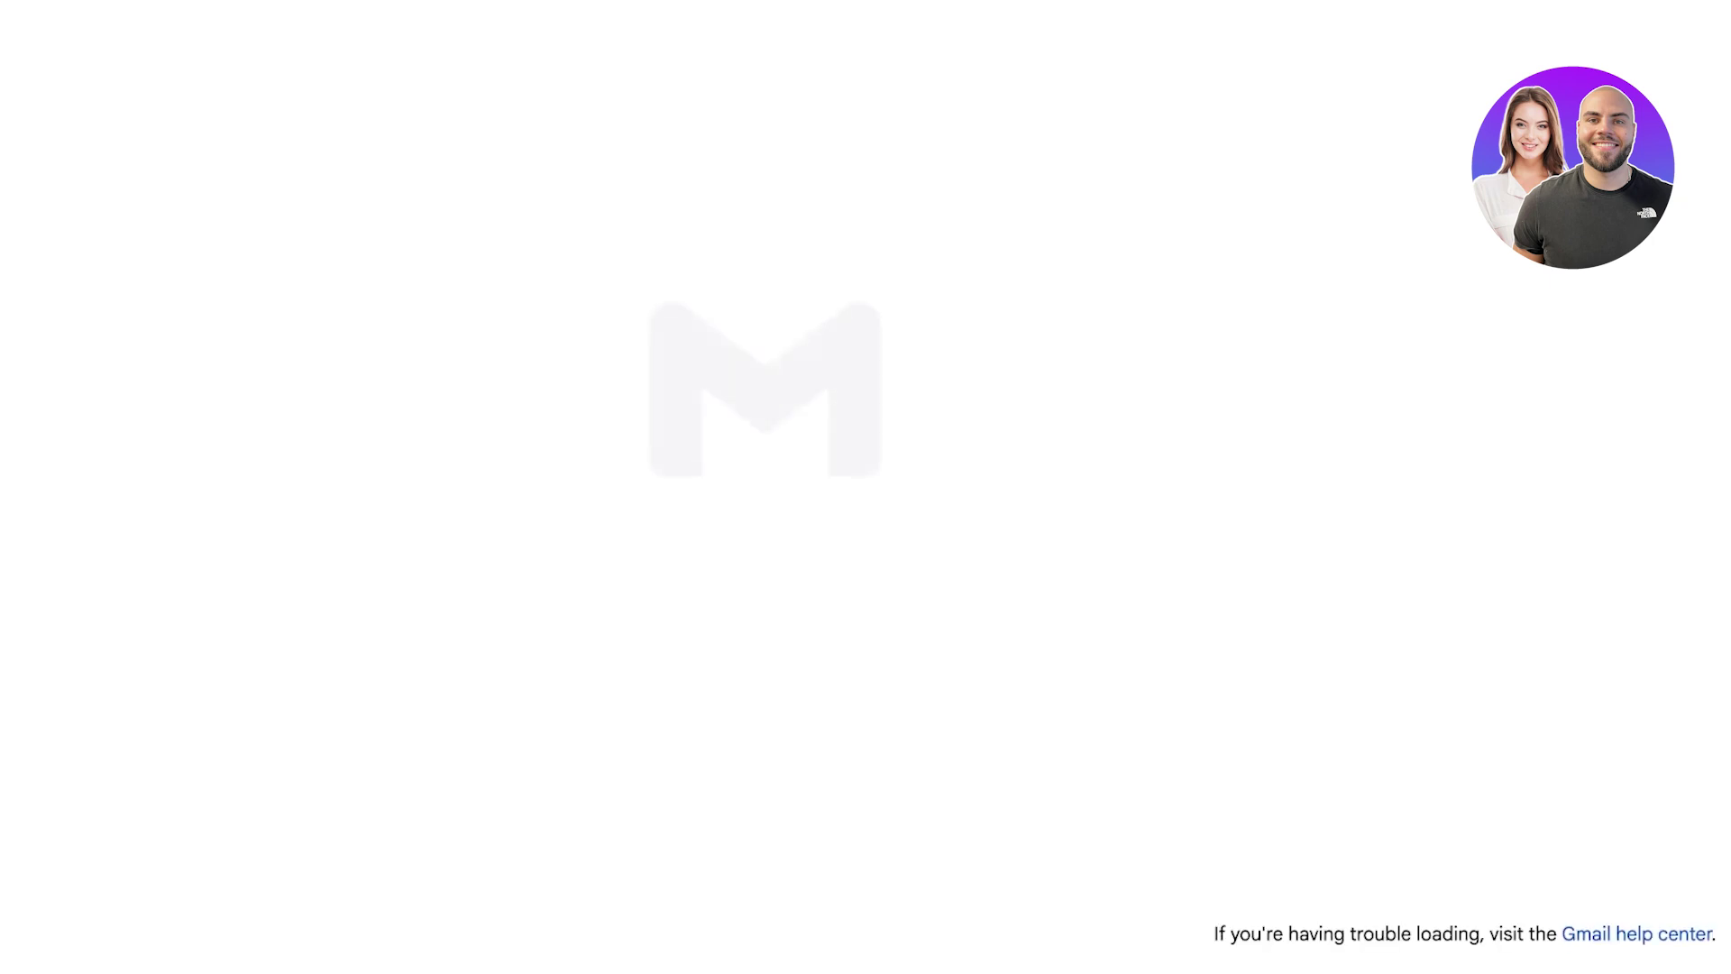
scroll(901, 323, down, 7)
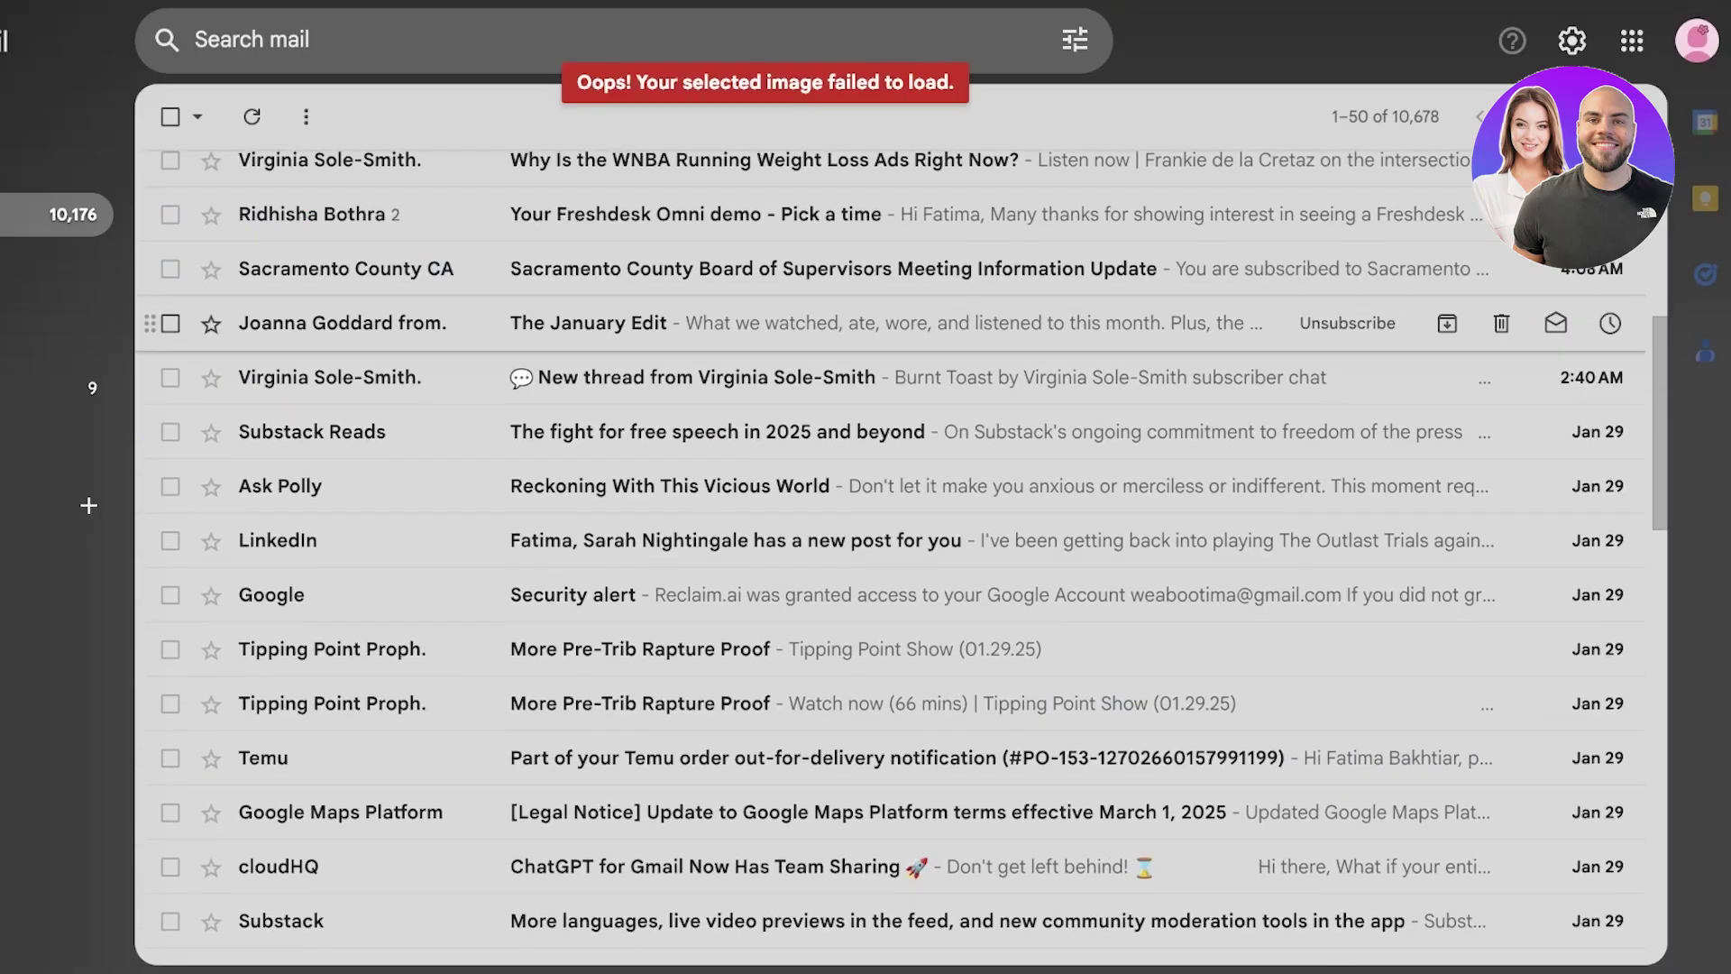
scroll(902, 322, down, 15)
scroll(901, 322, up, 20)
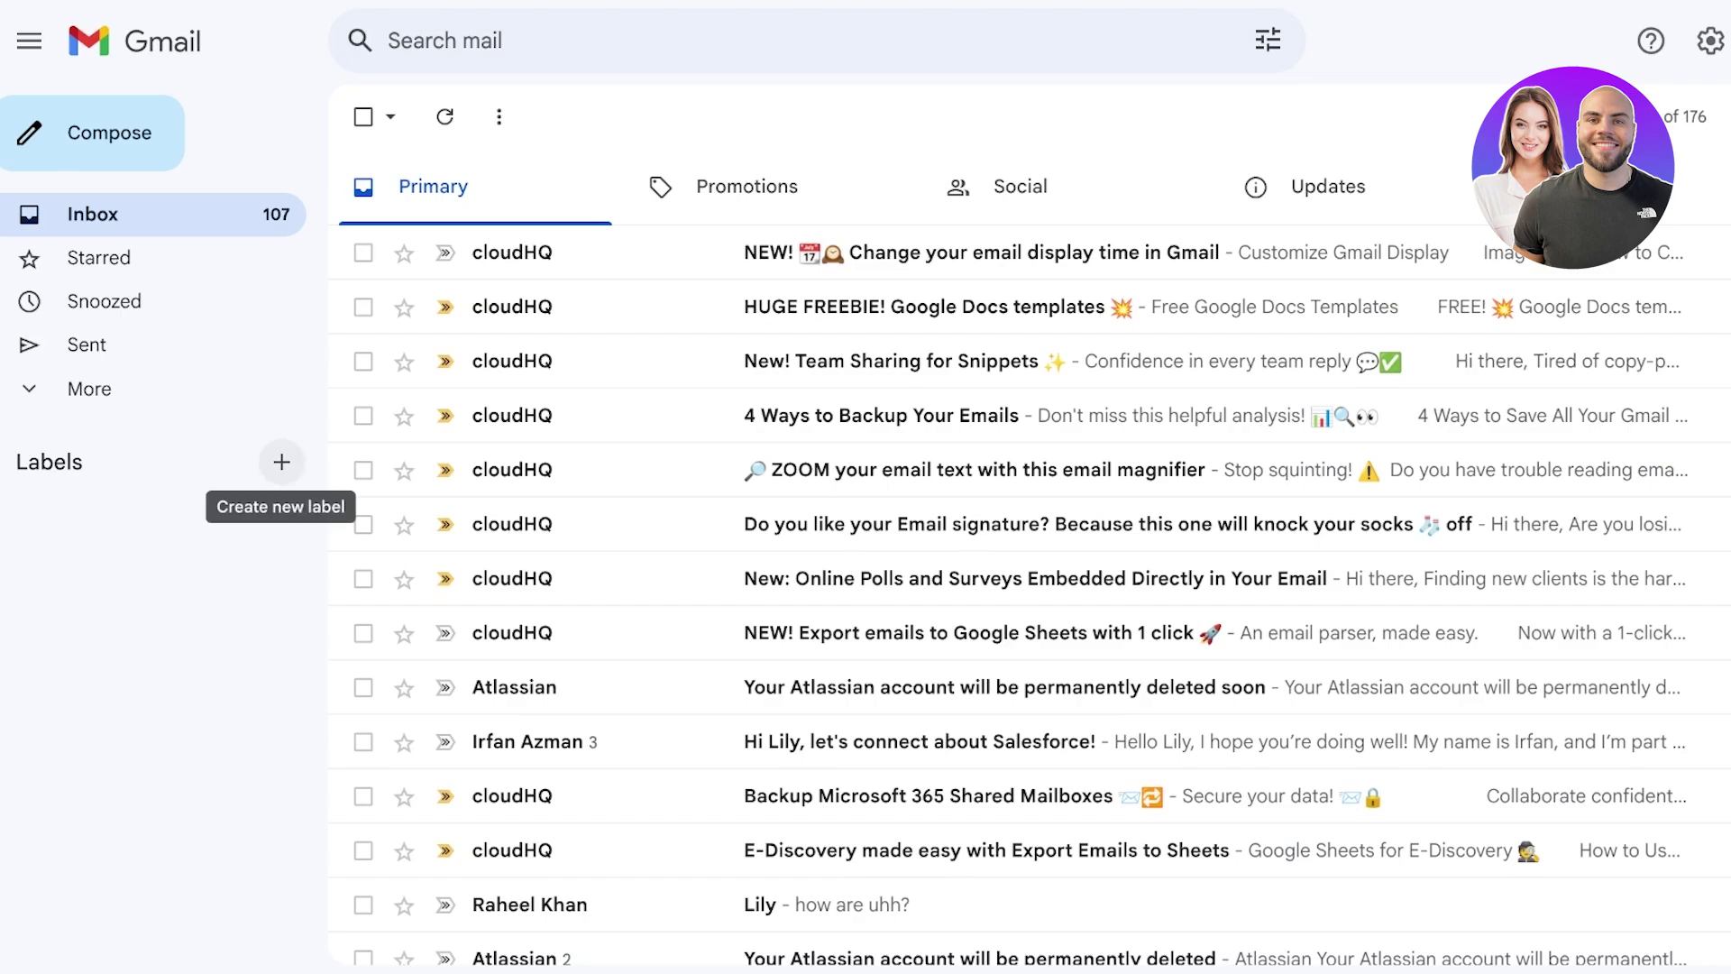
Create a new top-level label named Manager, leaving it not nested under another label
click(281, 461)
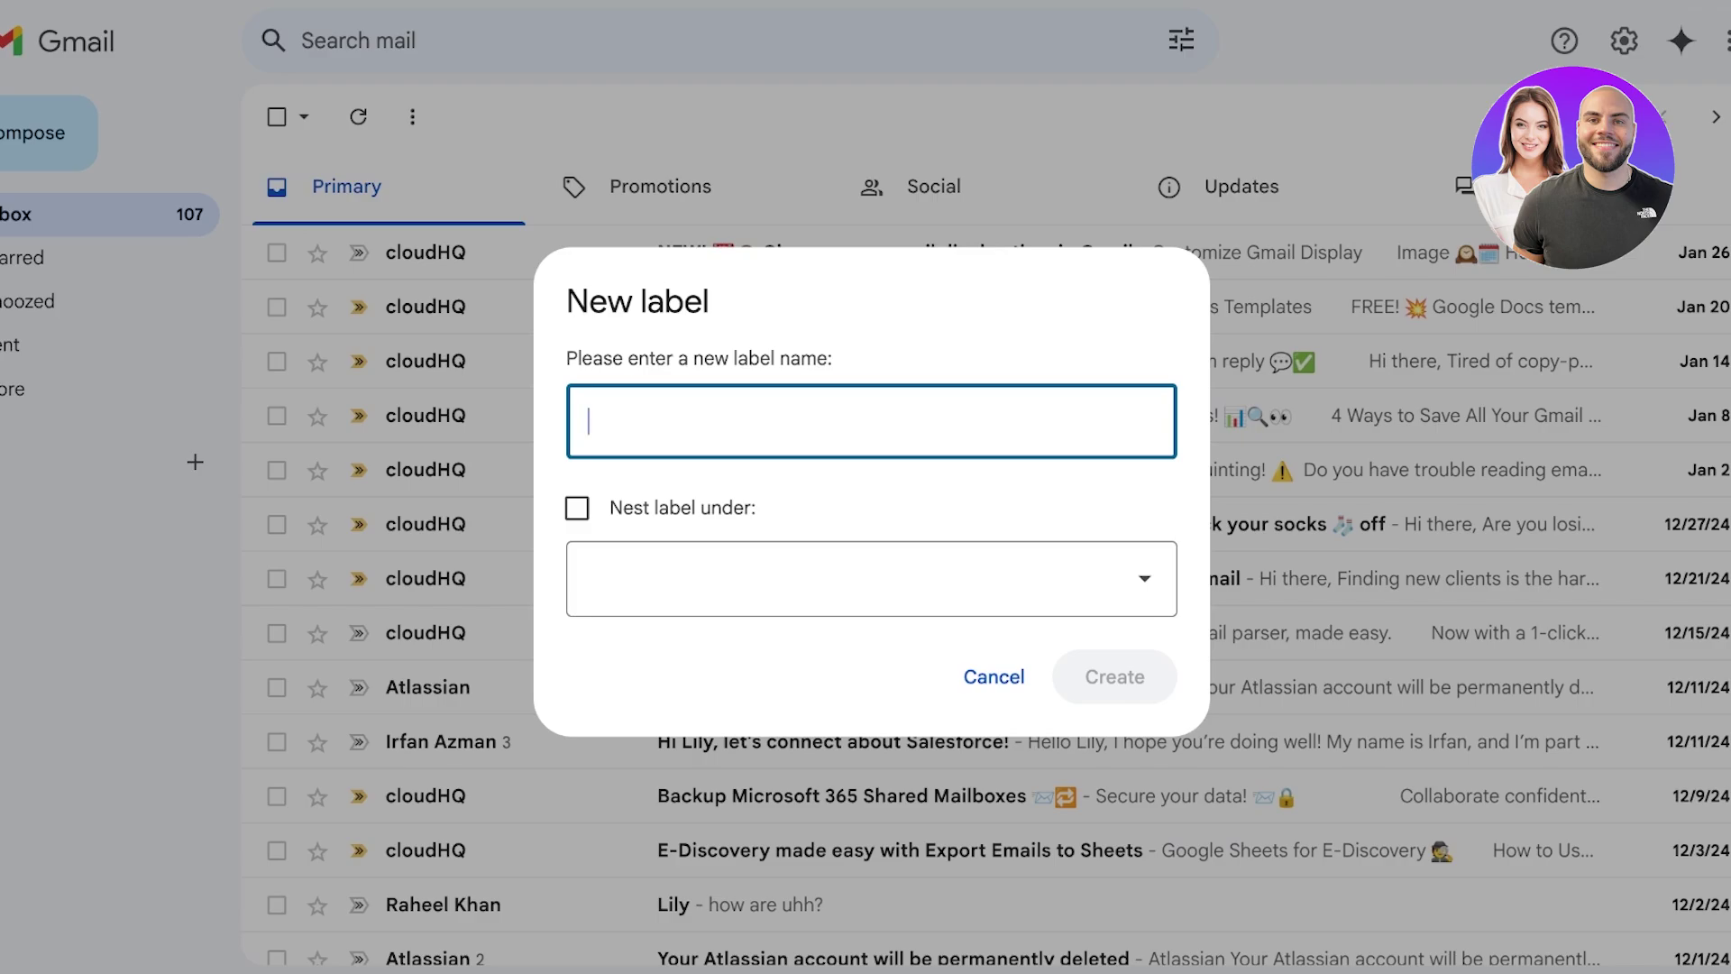
text(A)
key(BackSpace)
text(A)
key(BackSpace)
text(A)
key(BackSpace)
text(Manager)
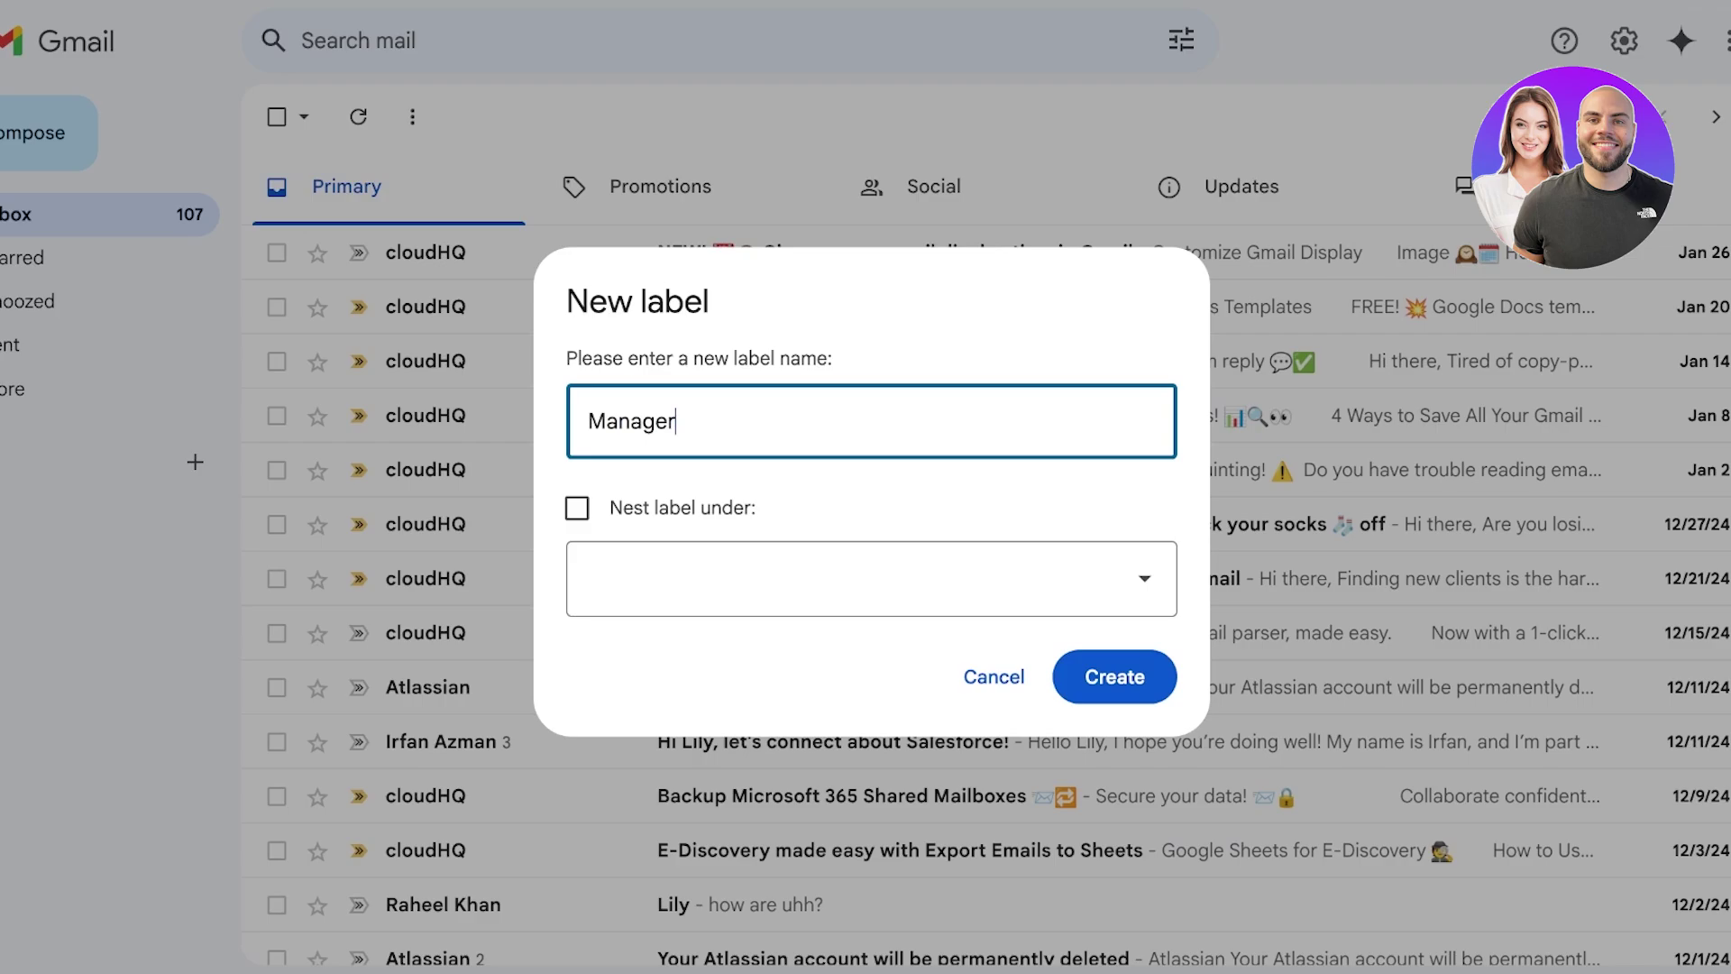
click(576, 508)
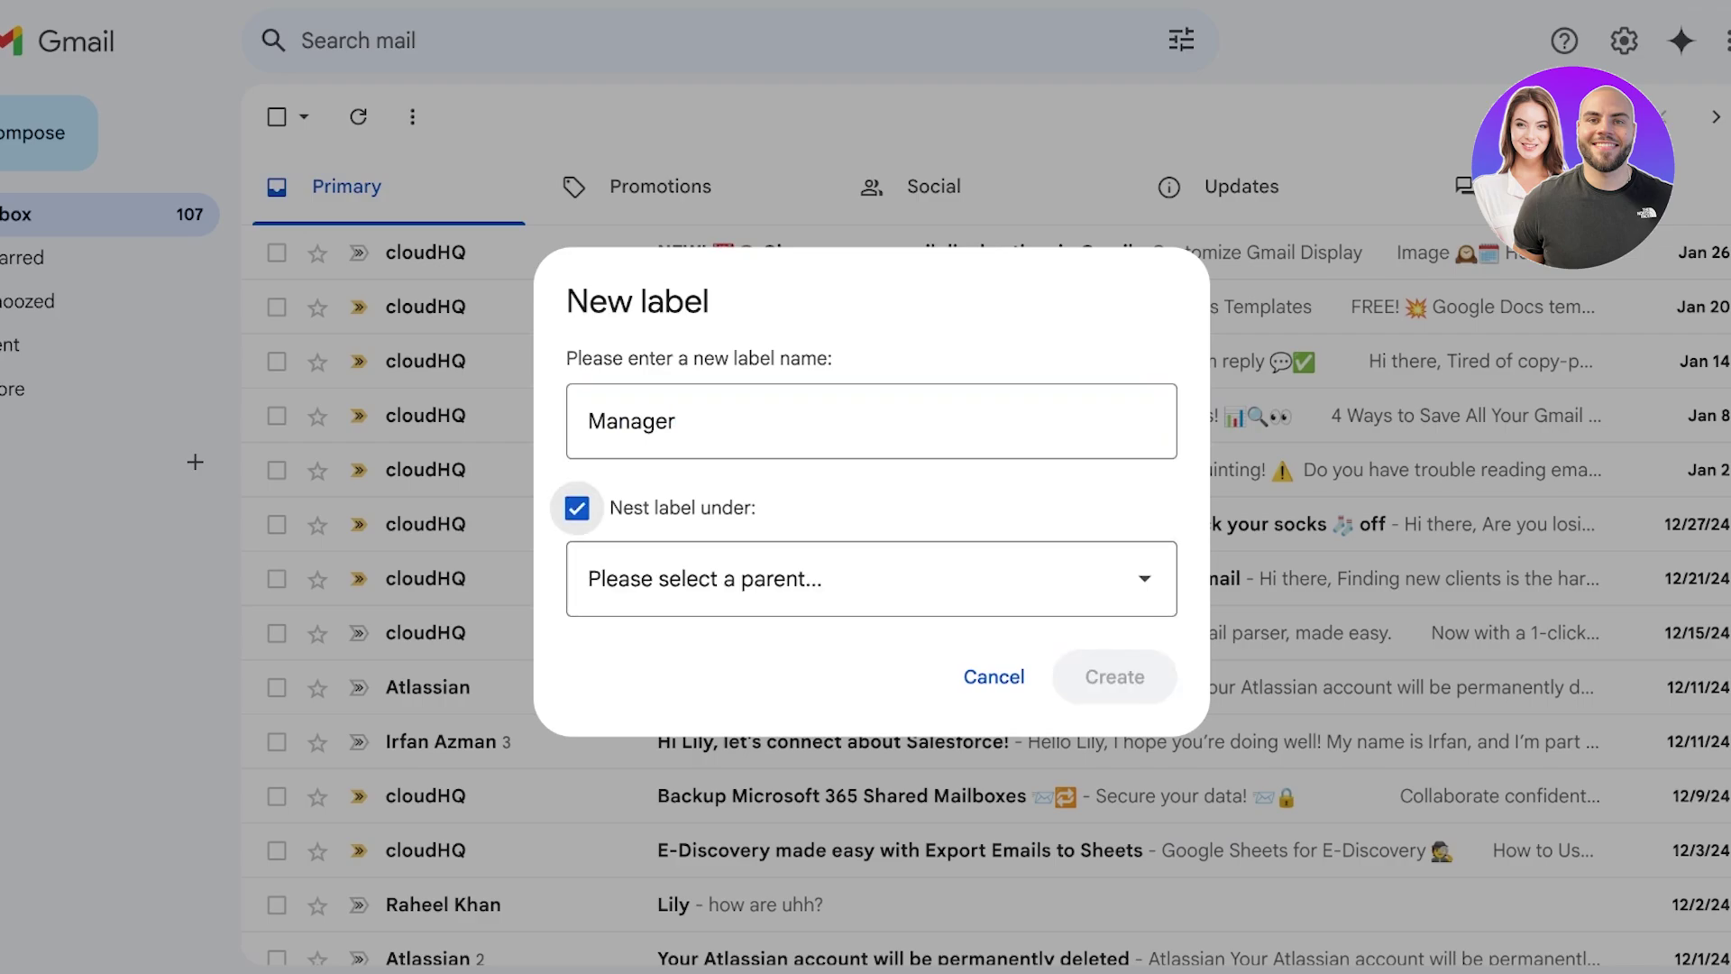
click(577, 508)
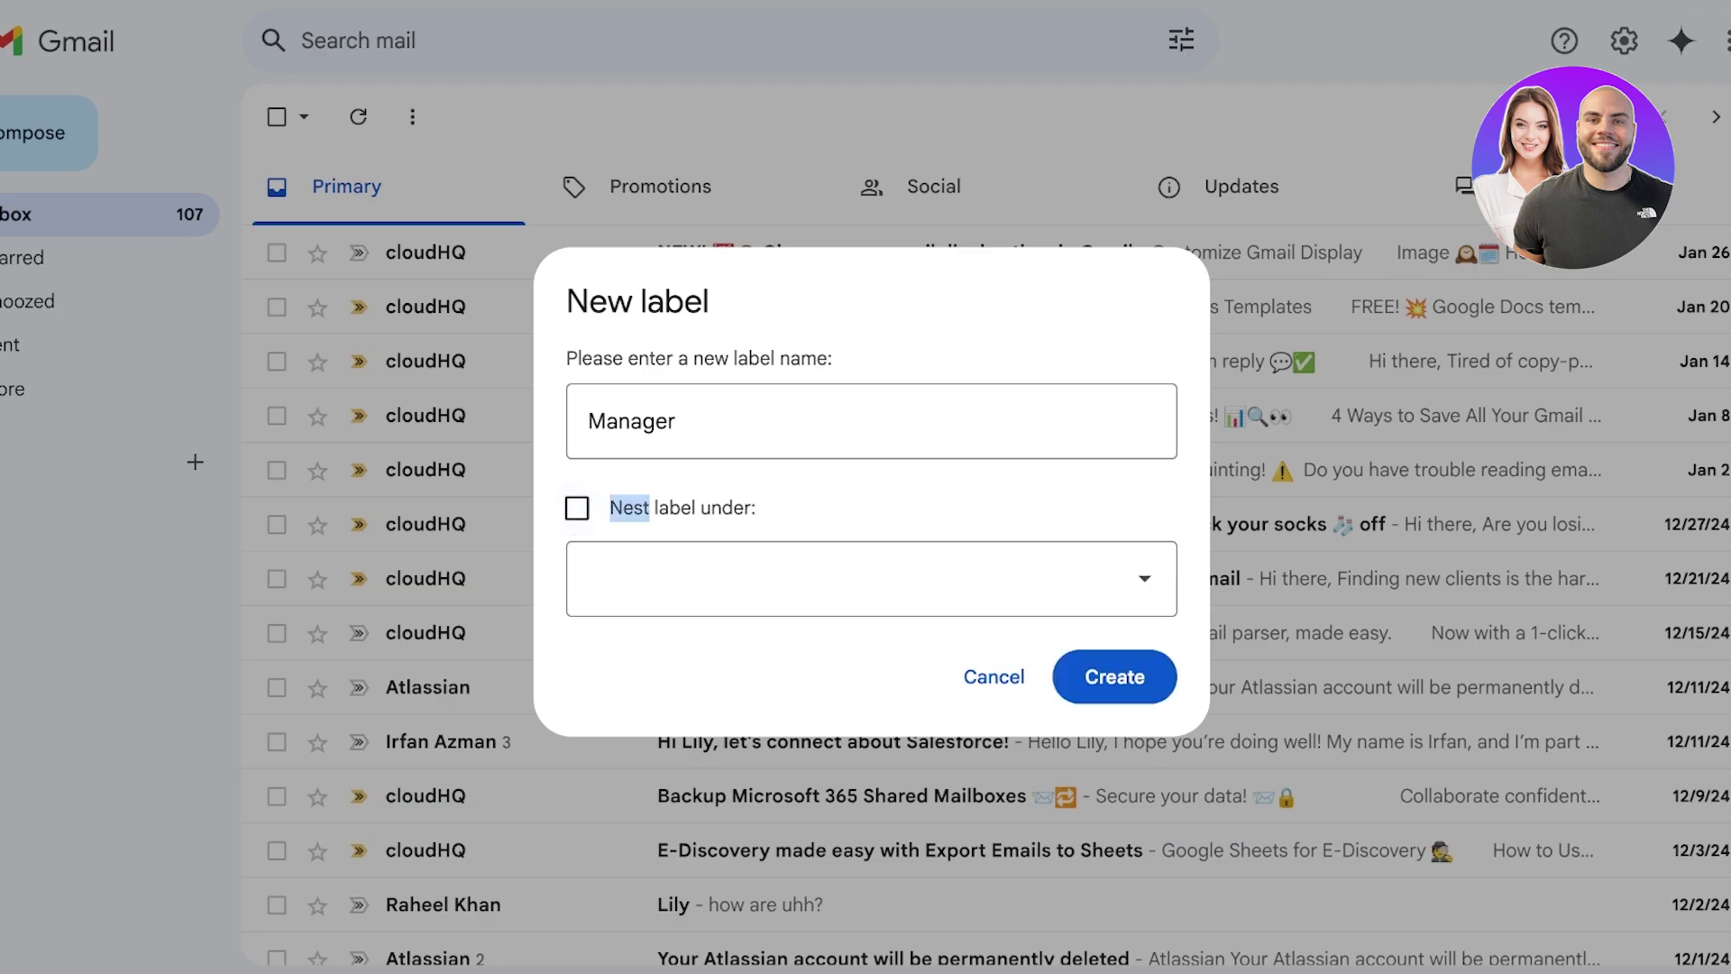
click(576, 507)
click(576, 508)
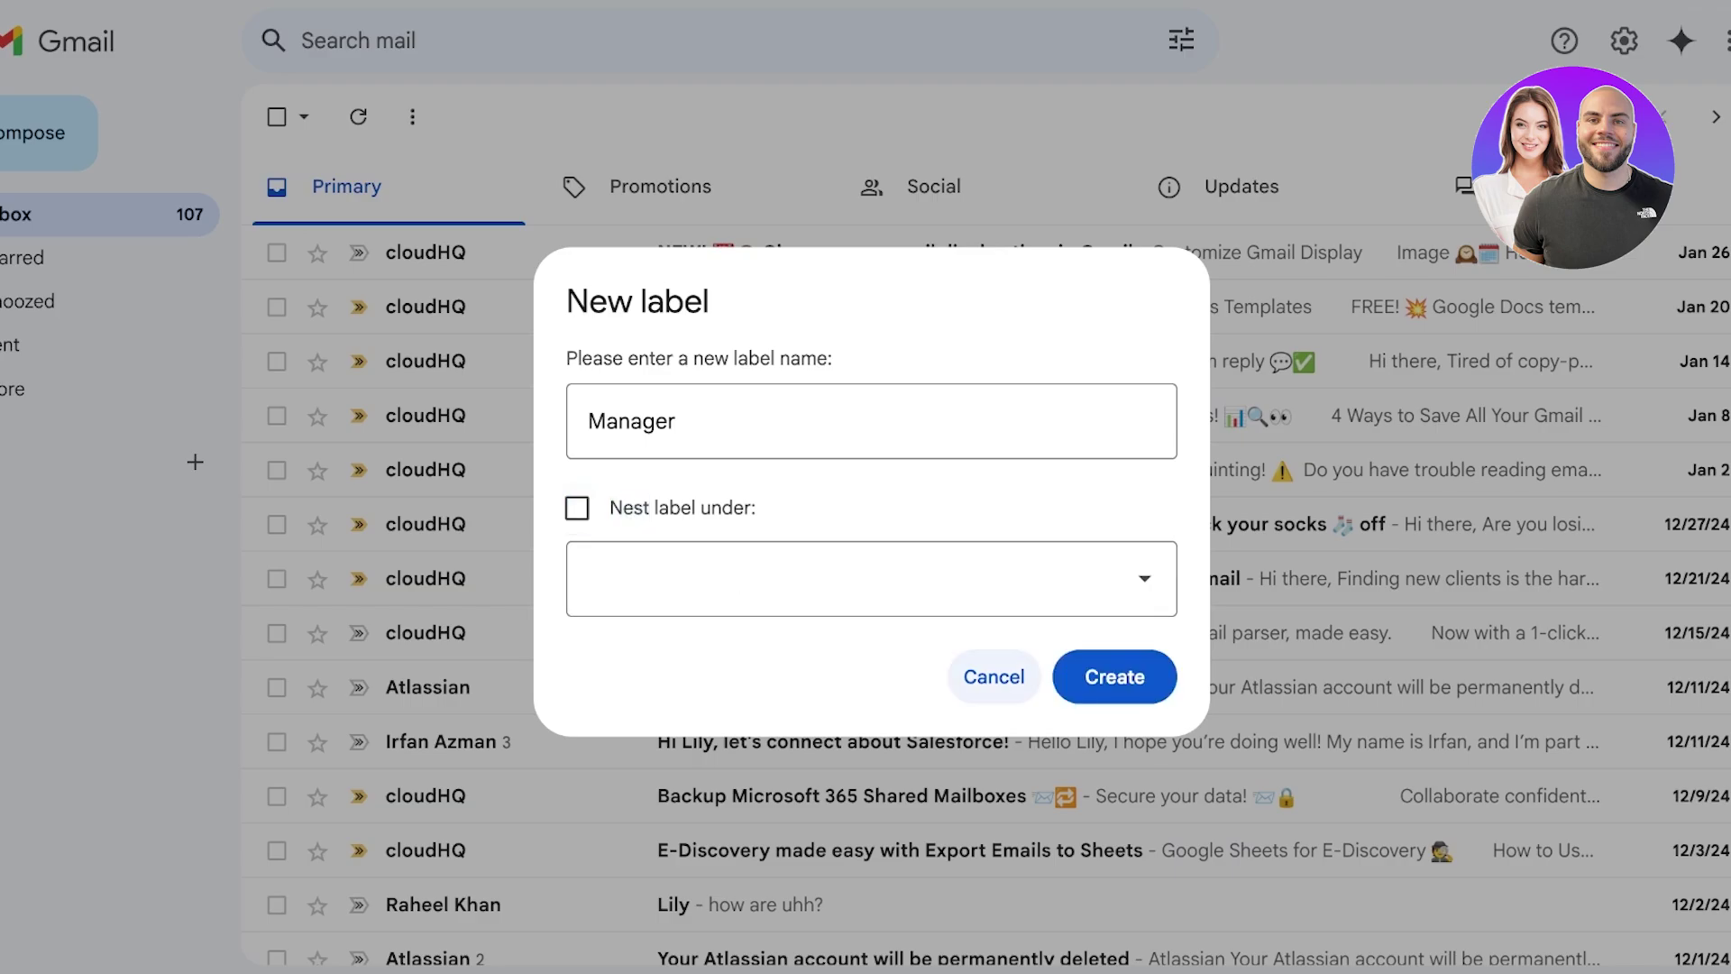
click(1114, 676)
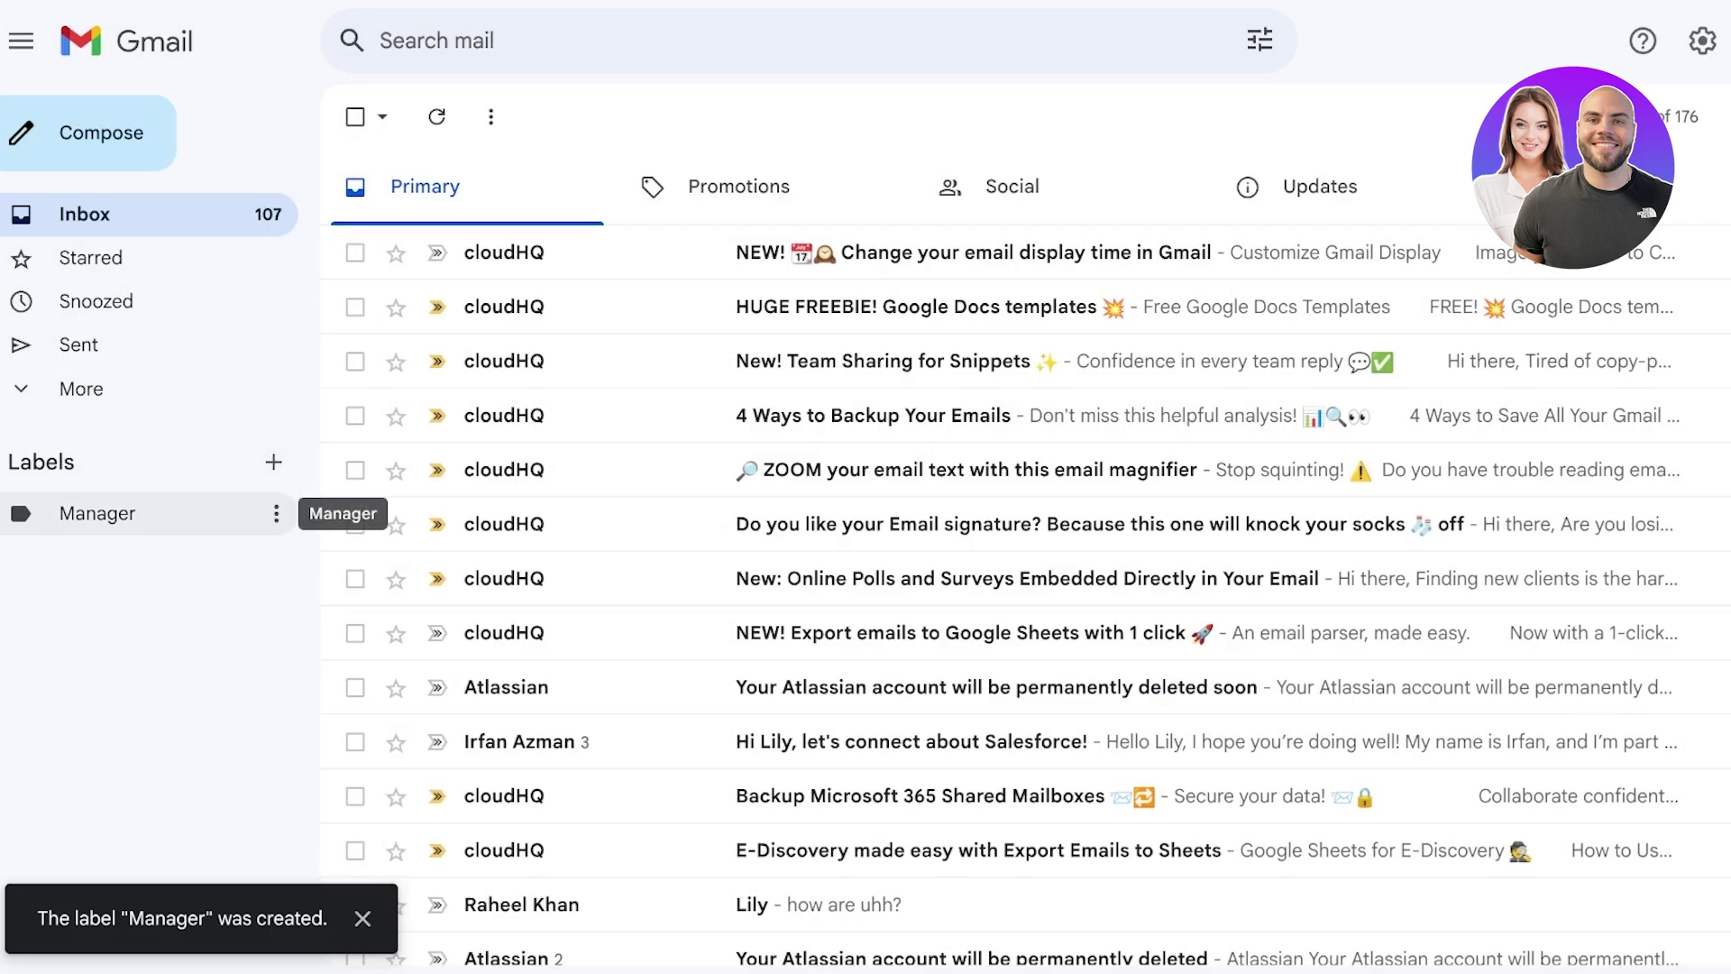
View the messages filed under the Manager label, and color the label blue from the inbox view
click(98, 513)
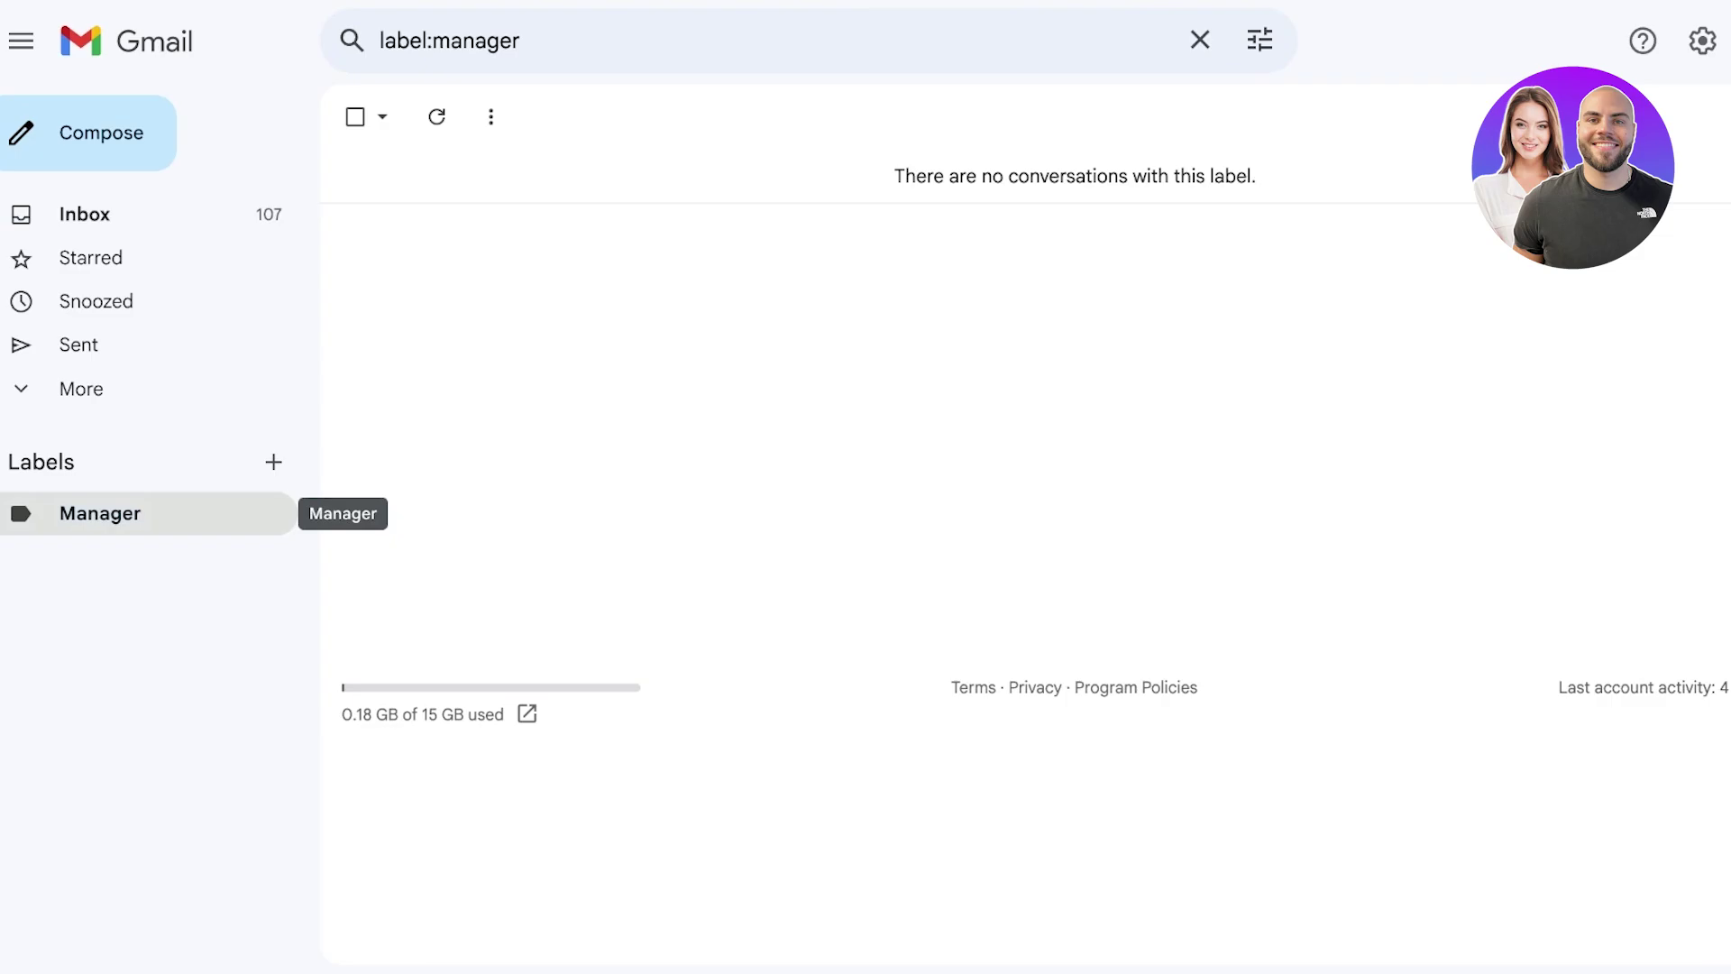
click(135, 214)
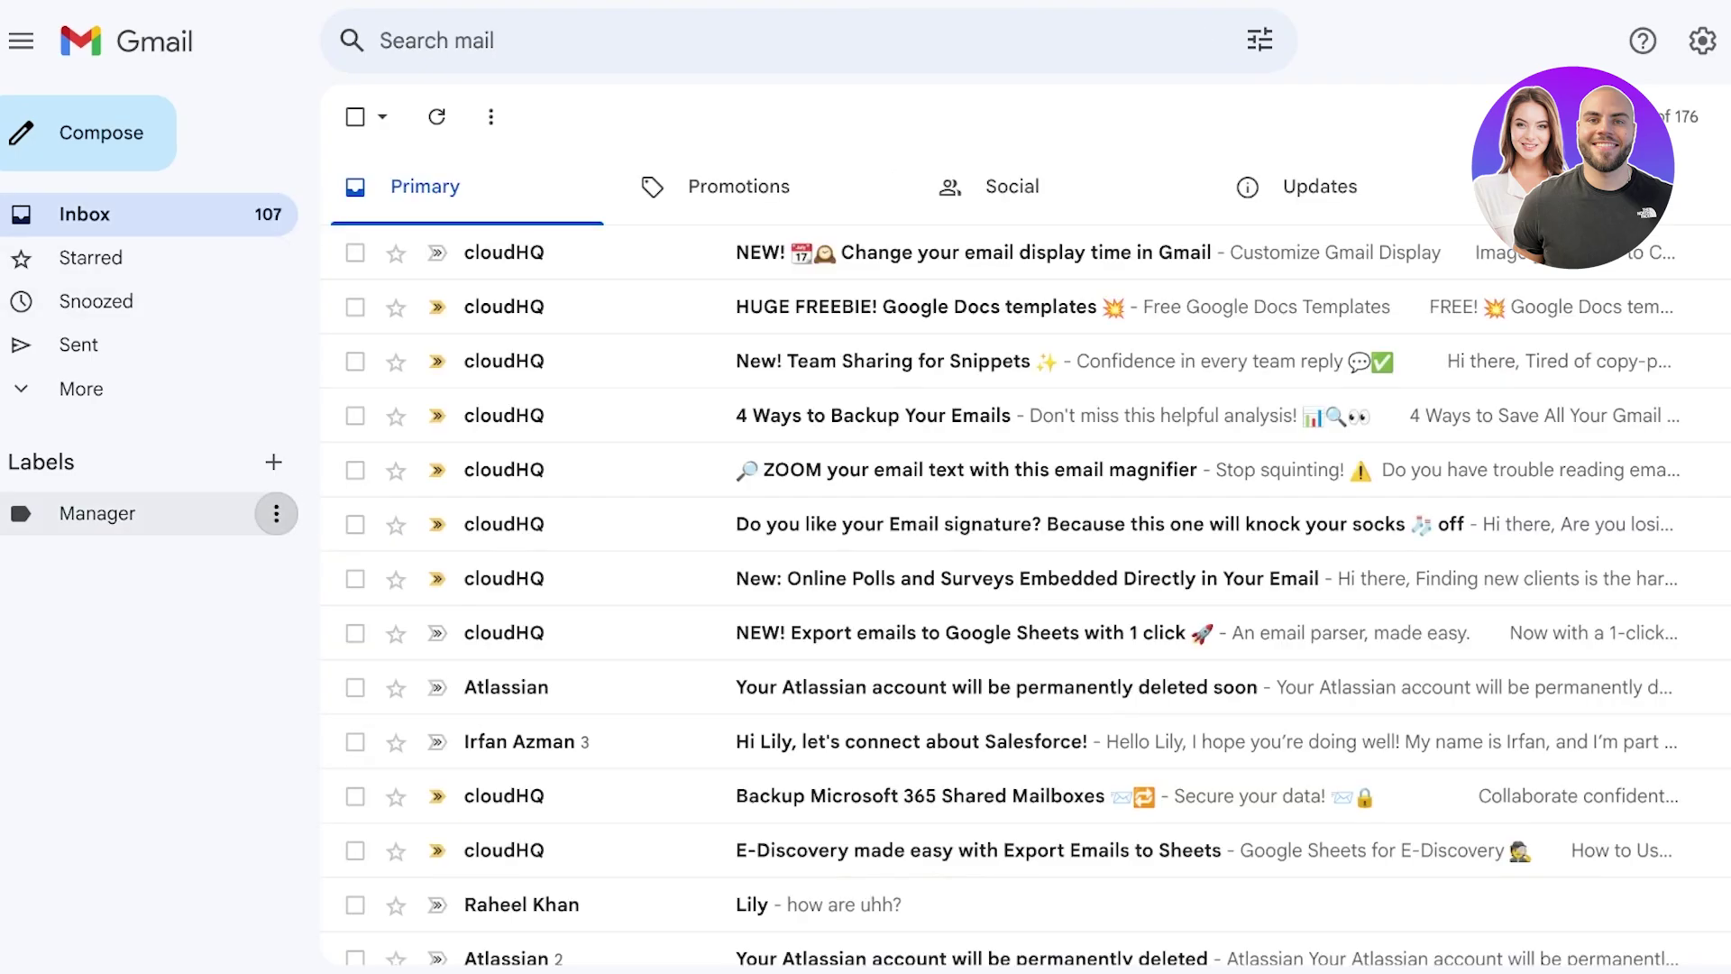
click(276, 513)
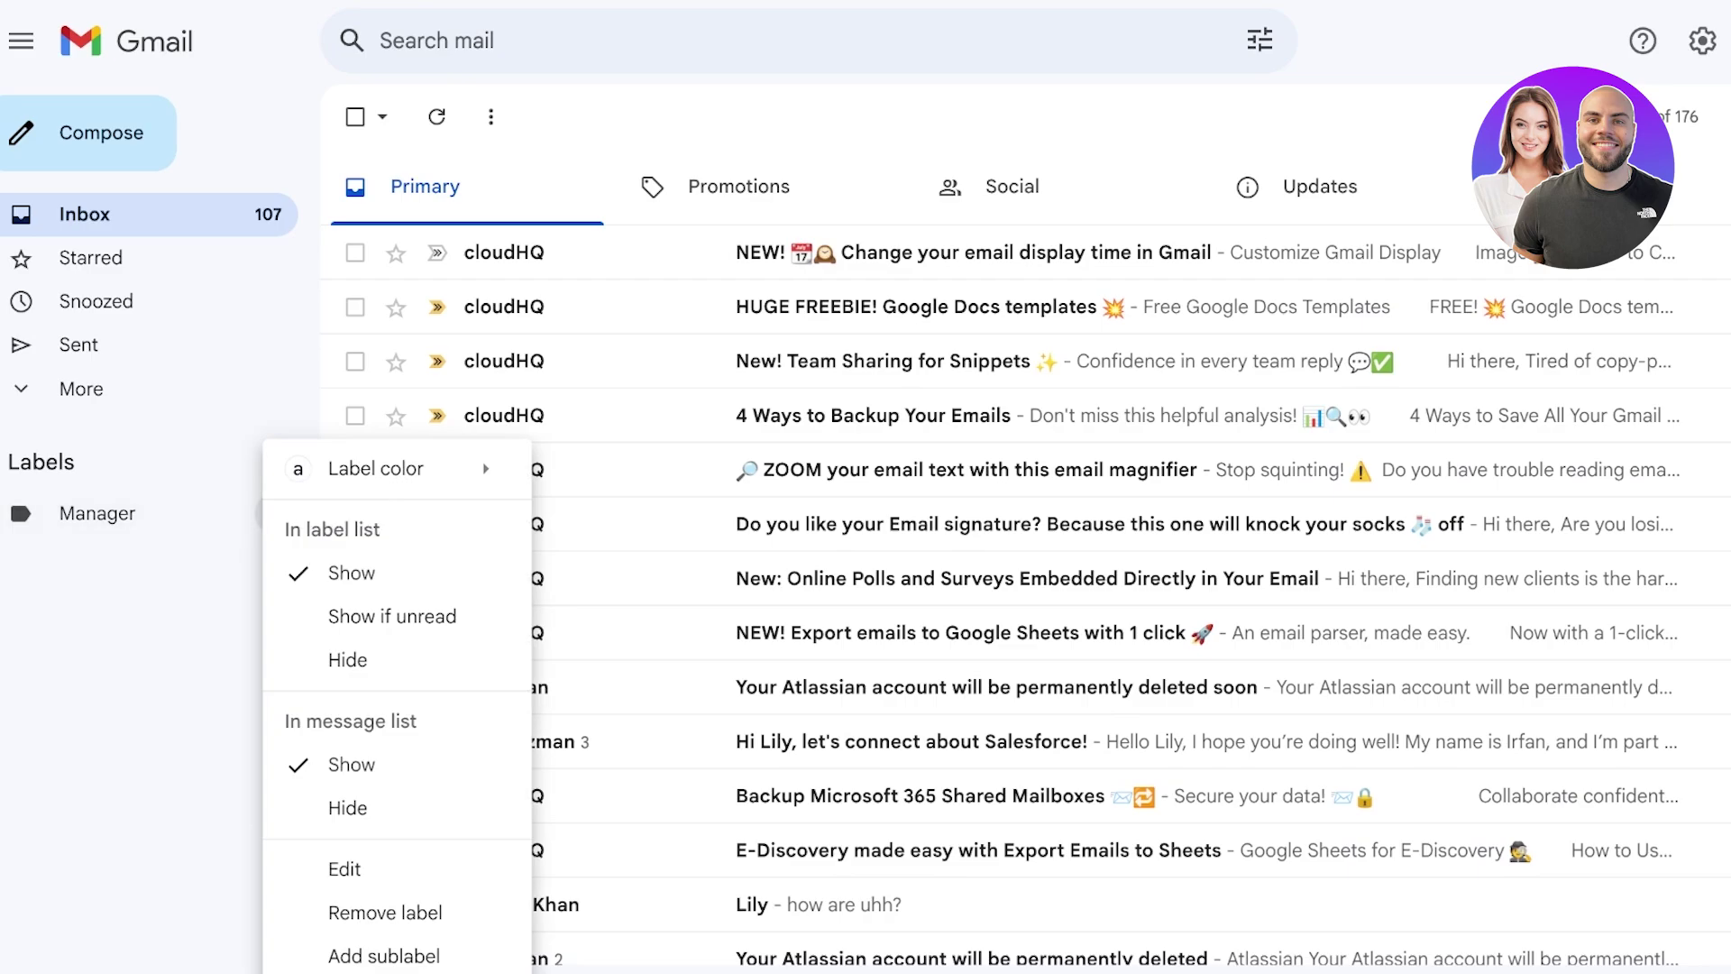
mouse_move(397, 467)
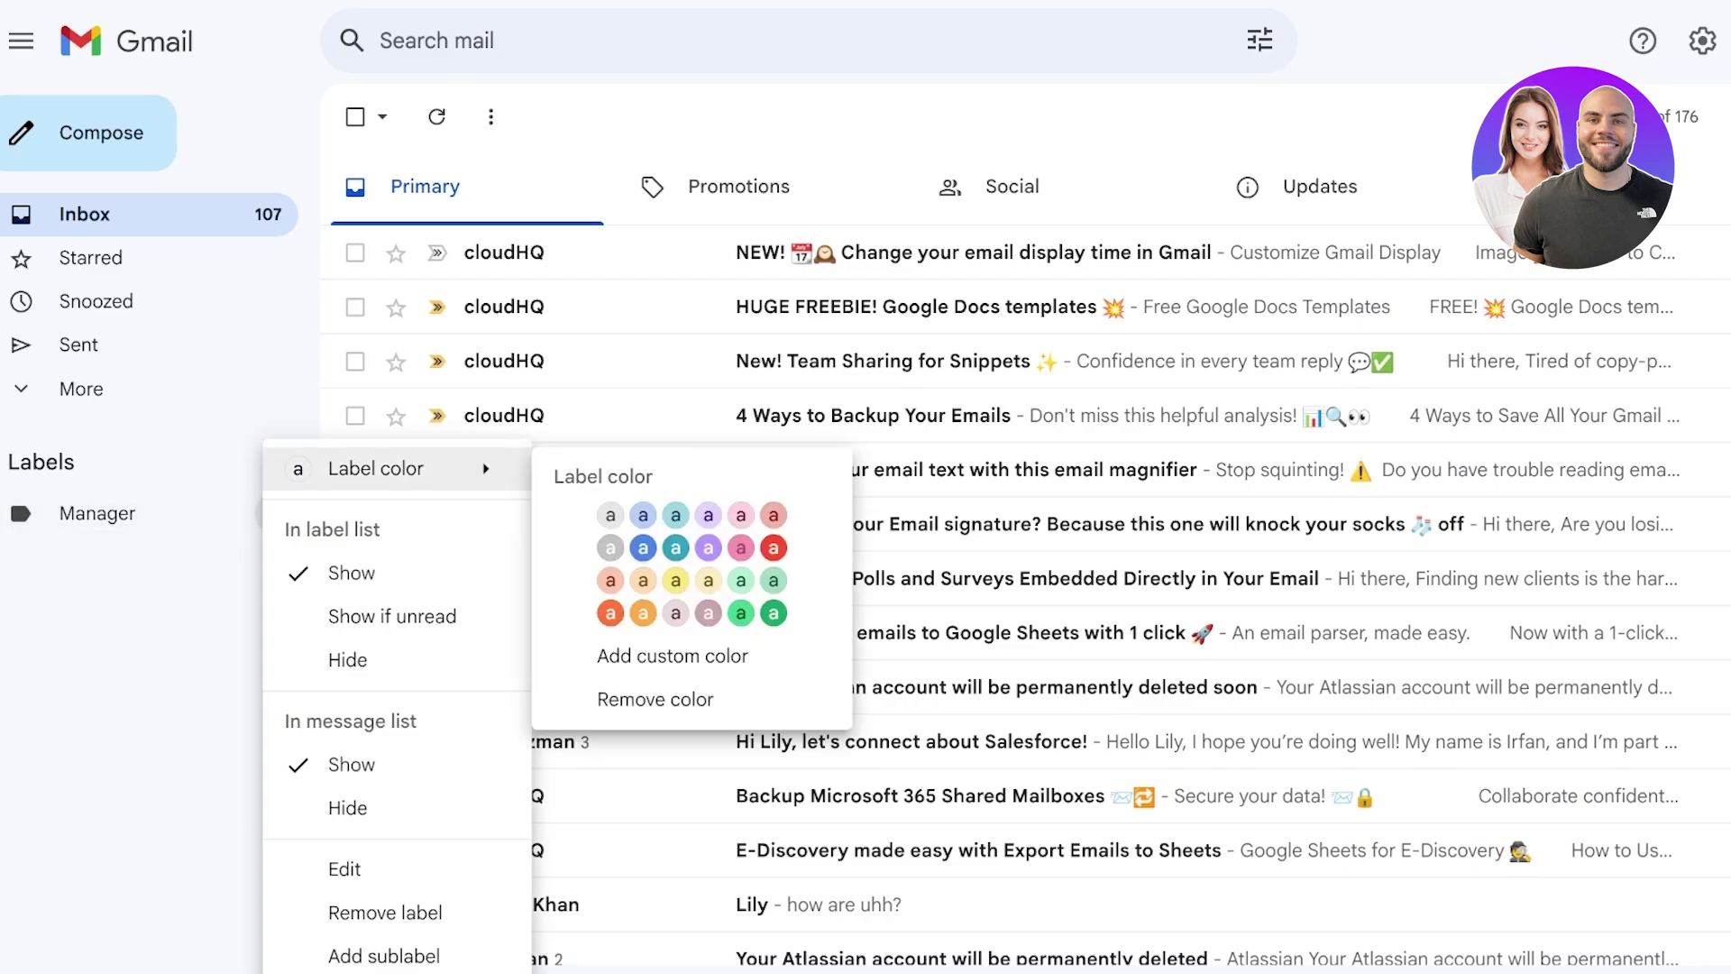
click(643, 547)
Change the Manager label's color to light purple
click(276, 513)
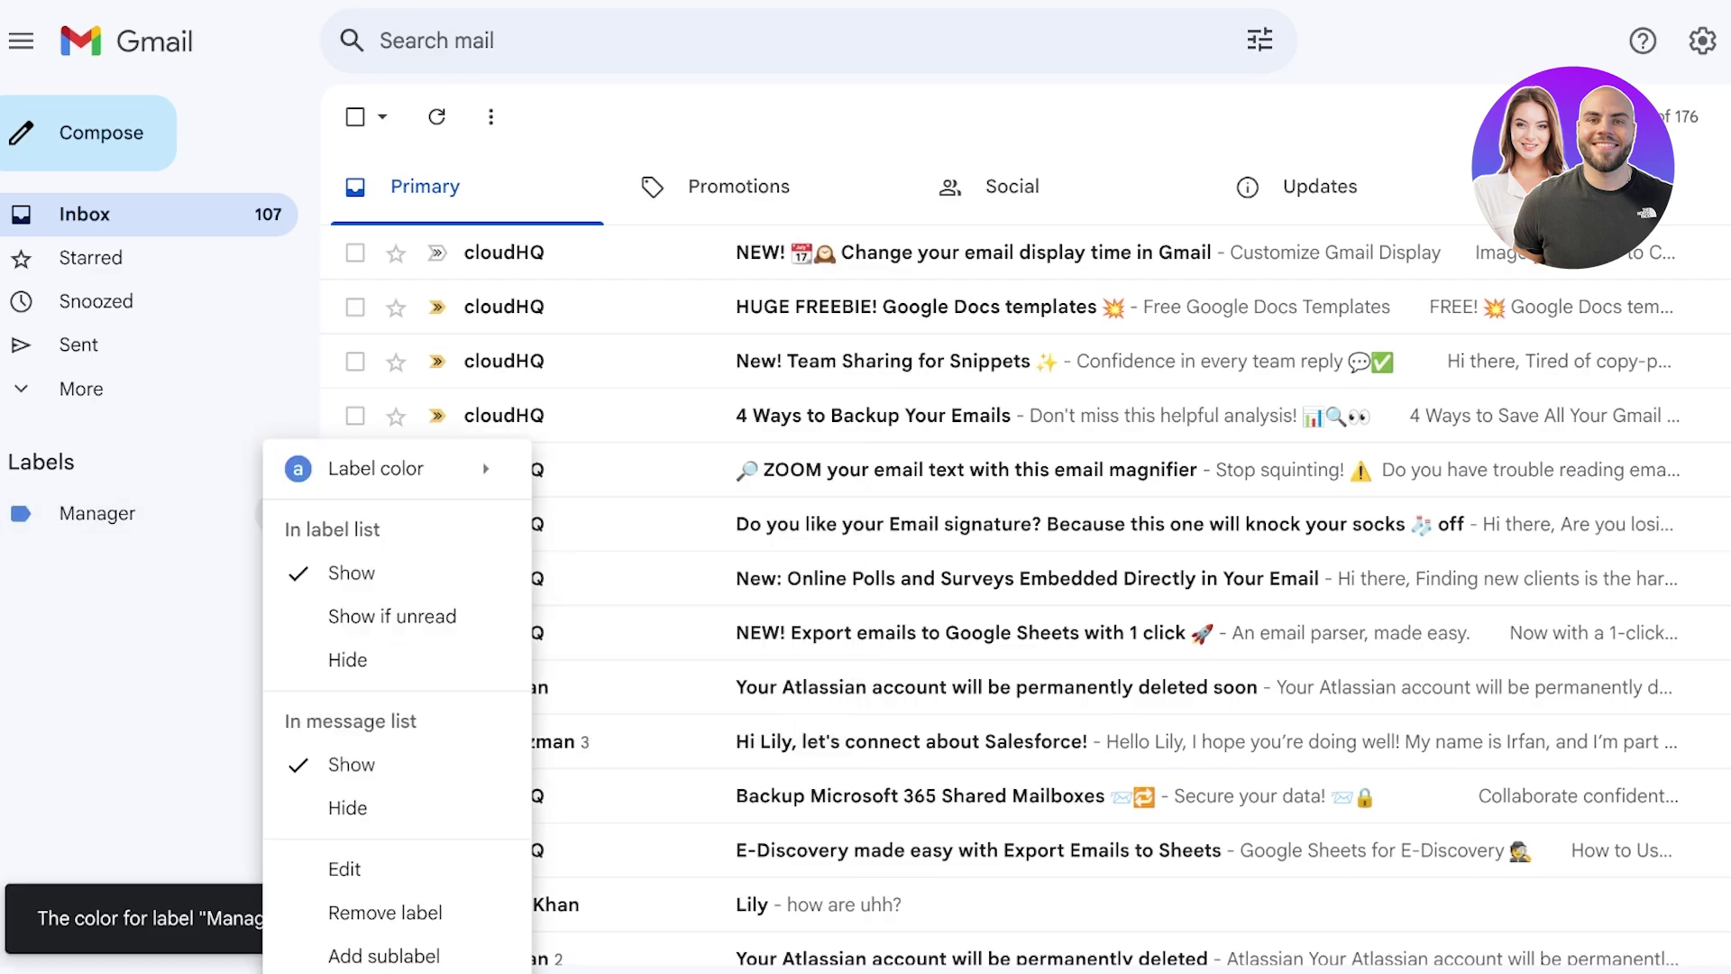
mouse_move(396, 468)
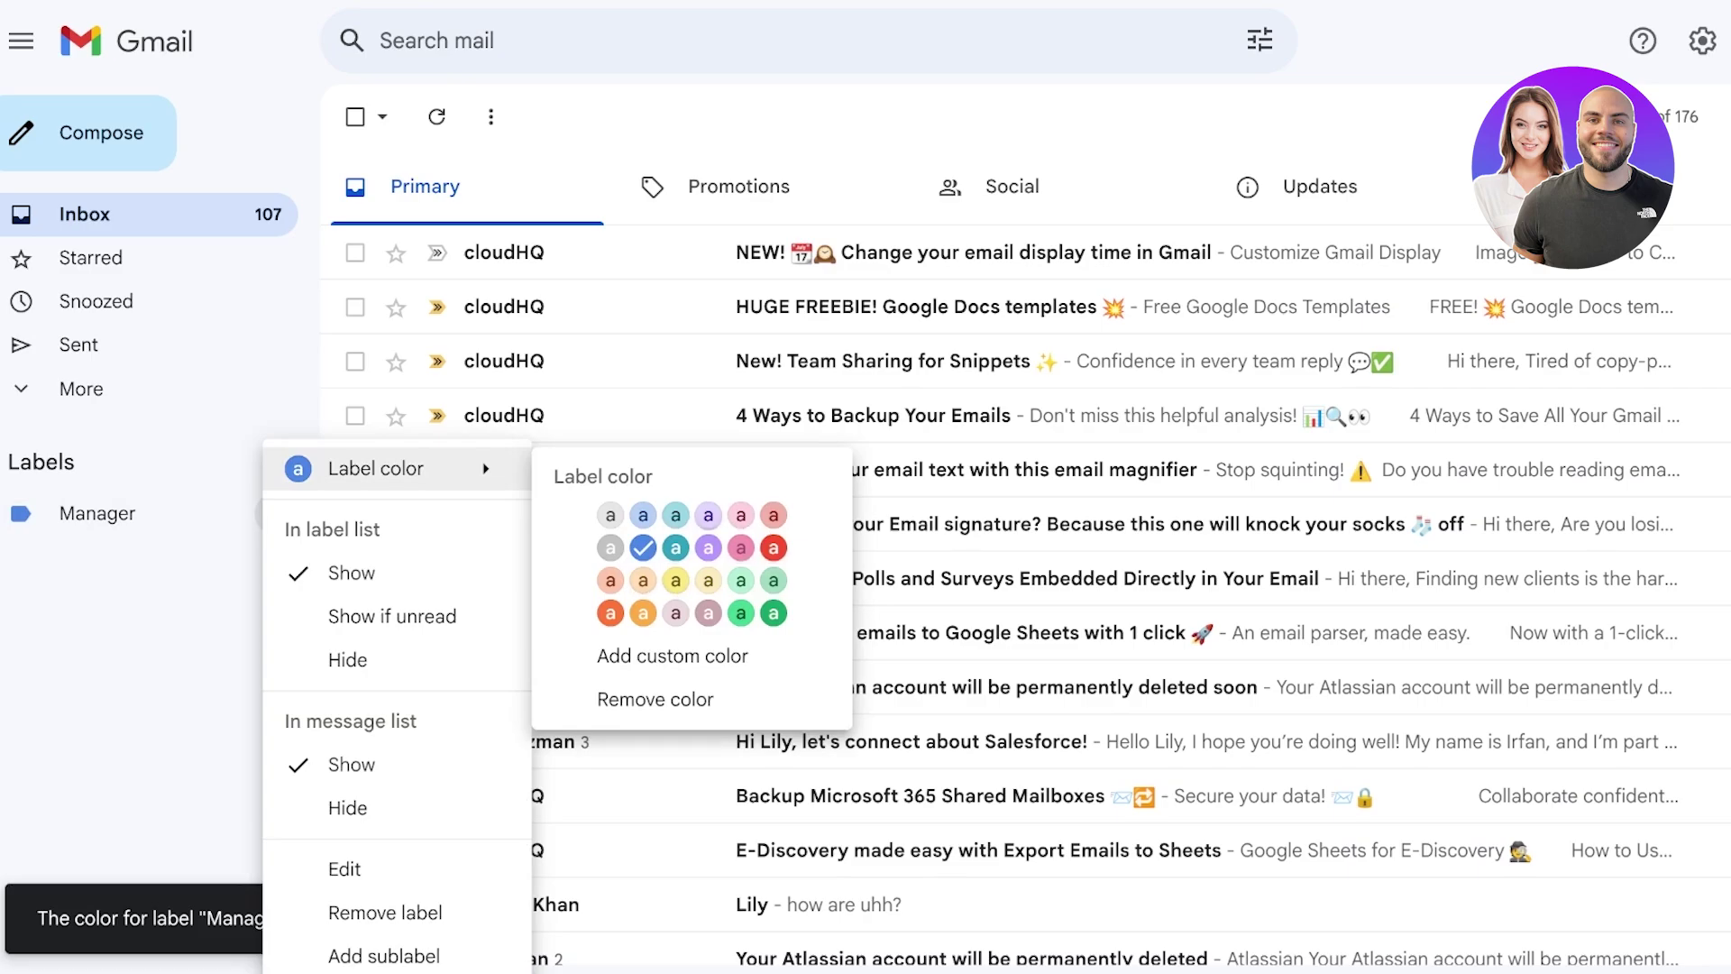
click(708, 515)
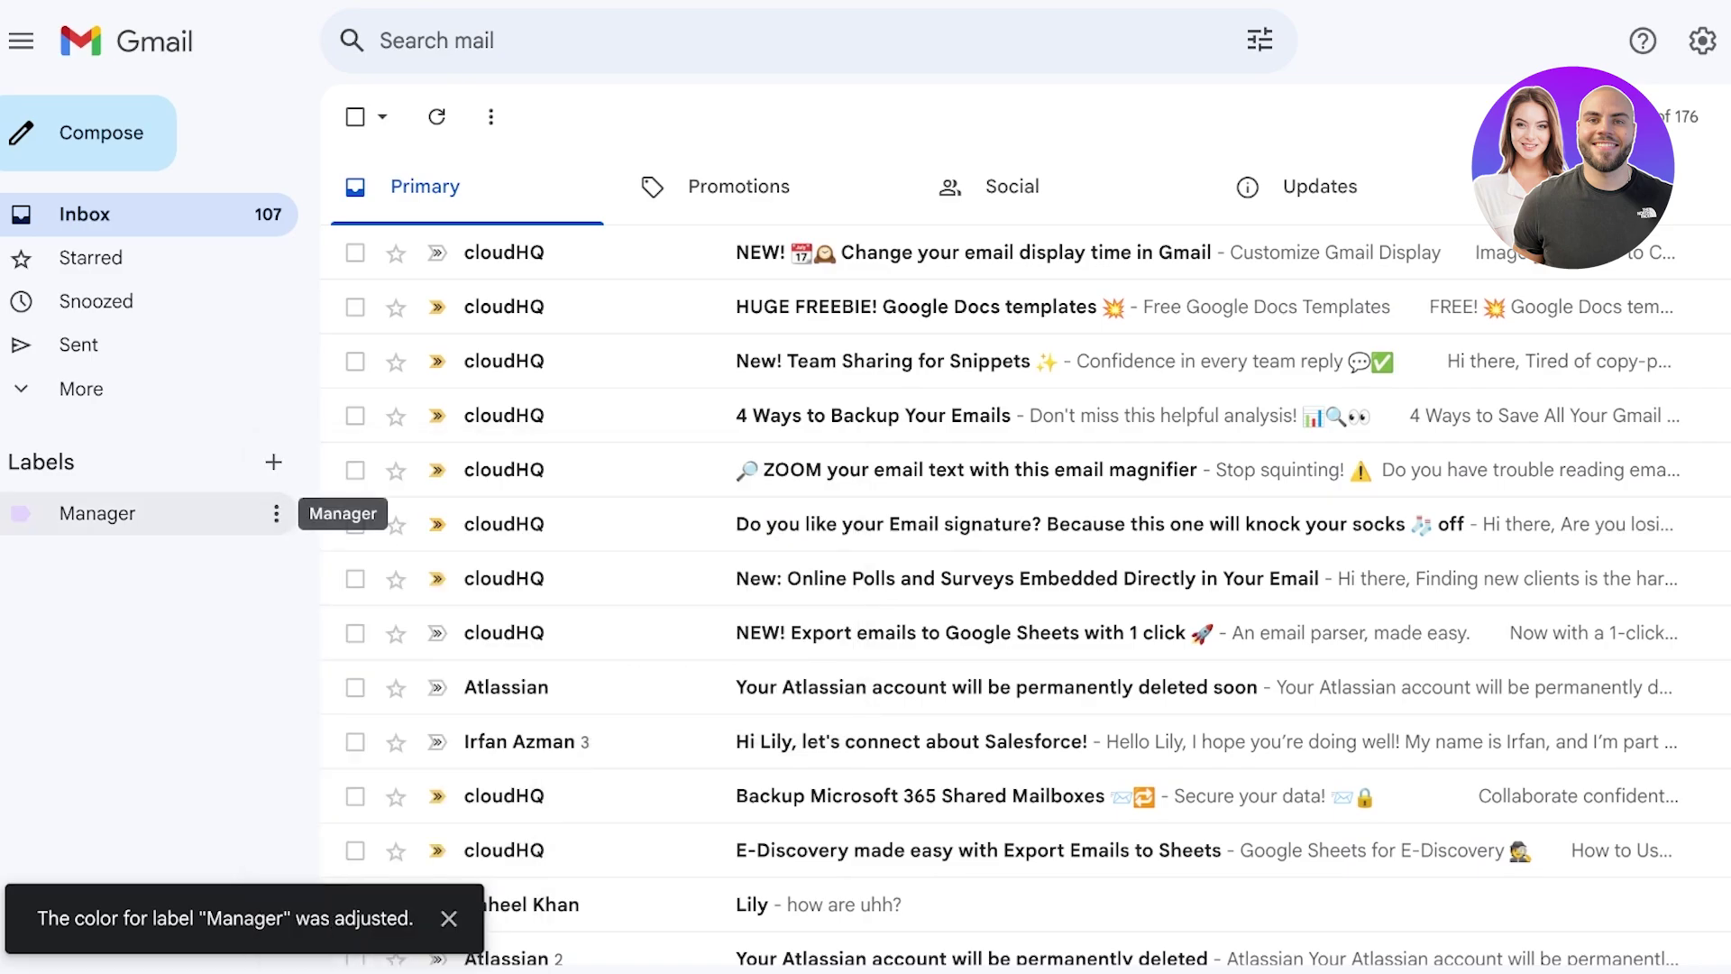
Look through the quick settings, including the density, theme and inbox type options
click(1702, 41)
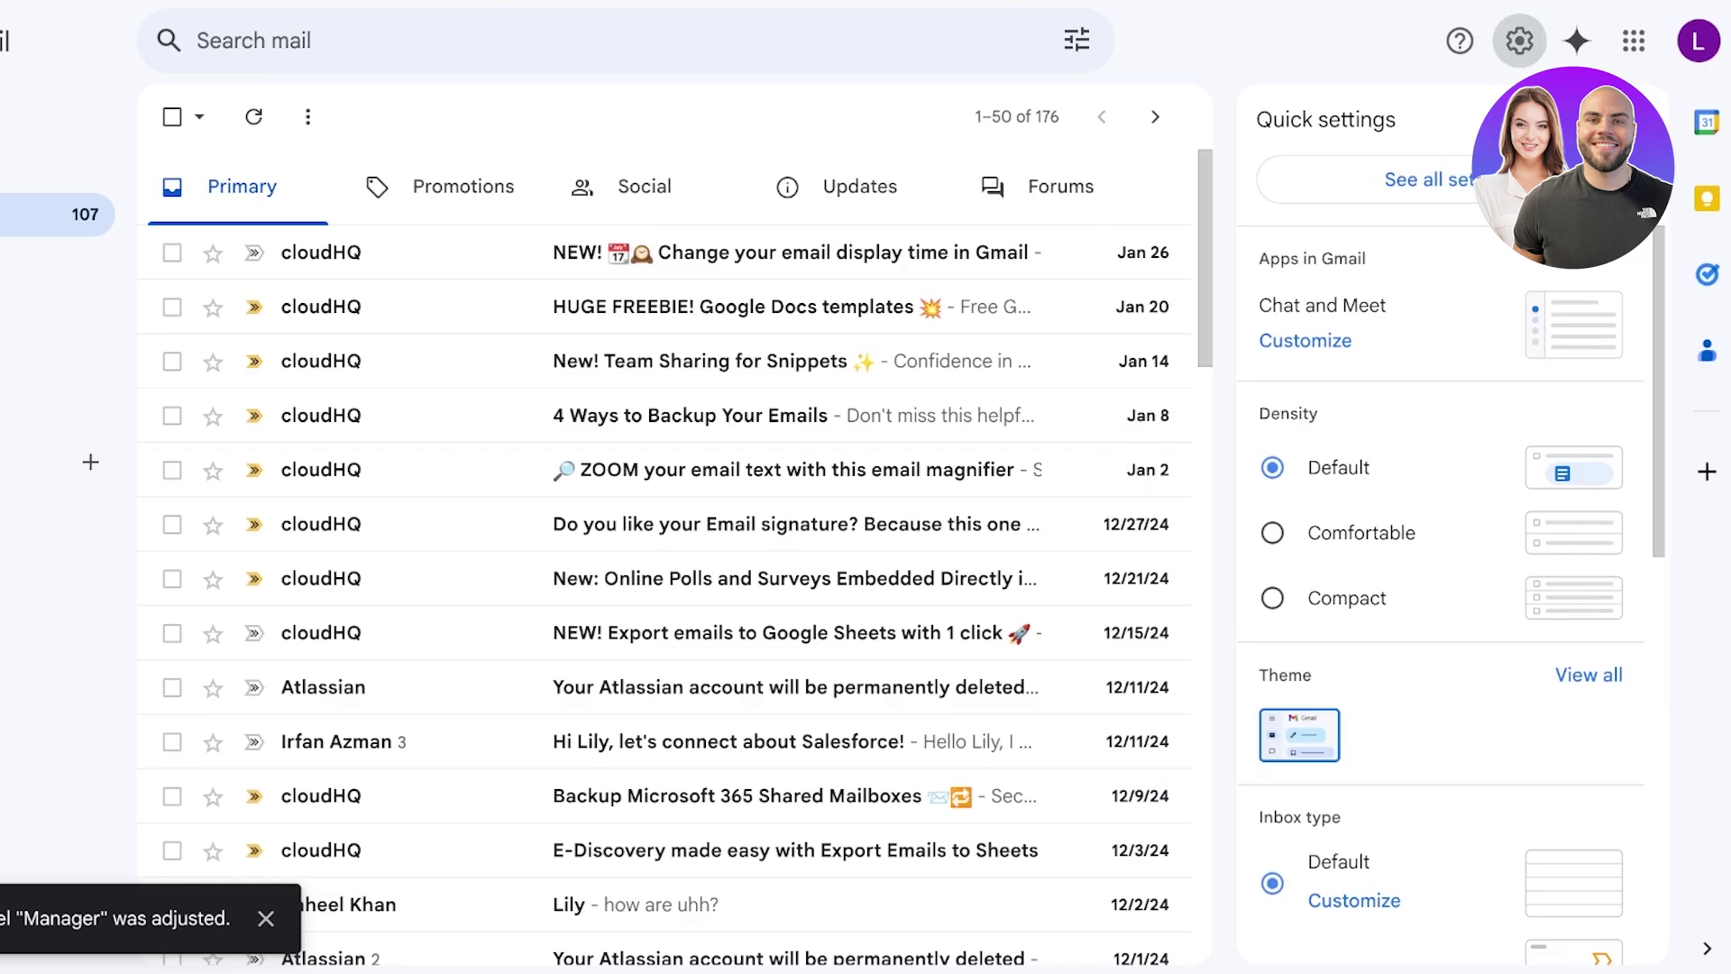
scroll(1442, 541, down, 5)
scroll(1442, 541, up, 5)
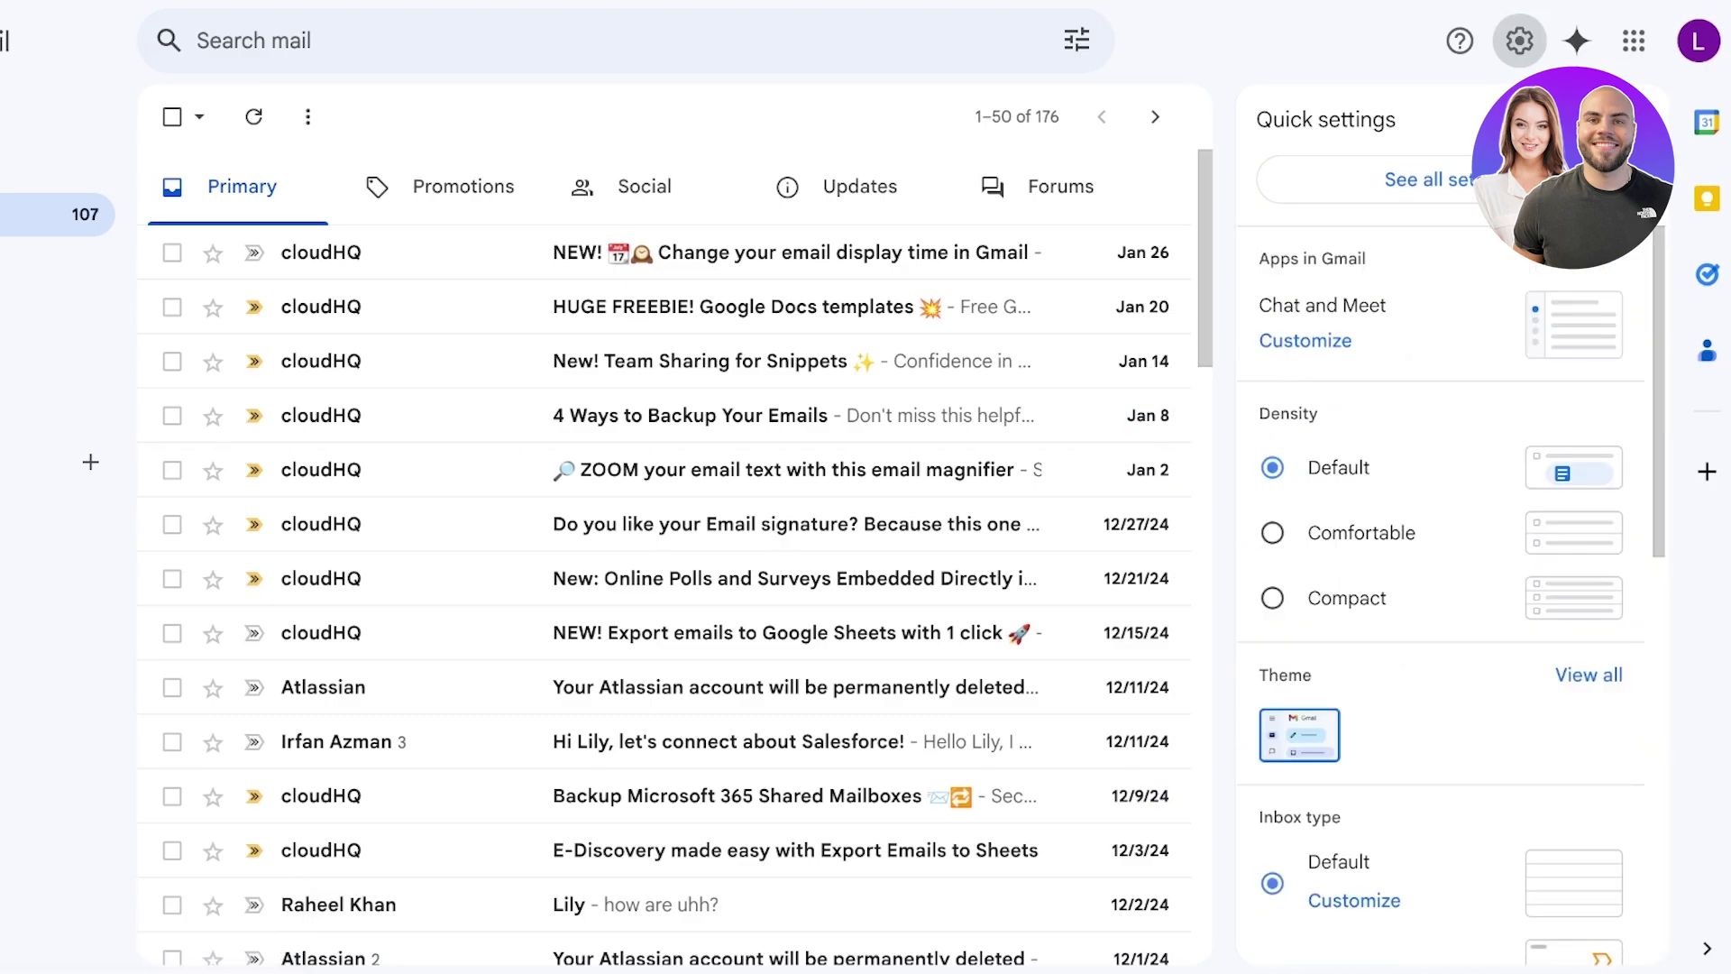
scroll(1443, 541, down, 10)
scroll(1452, 595, up, 10)
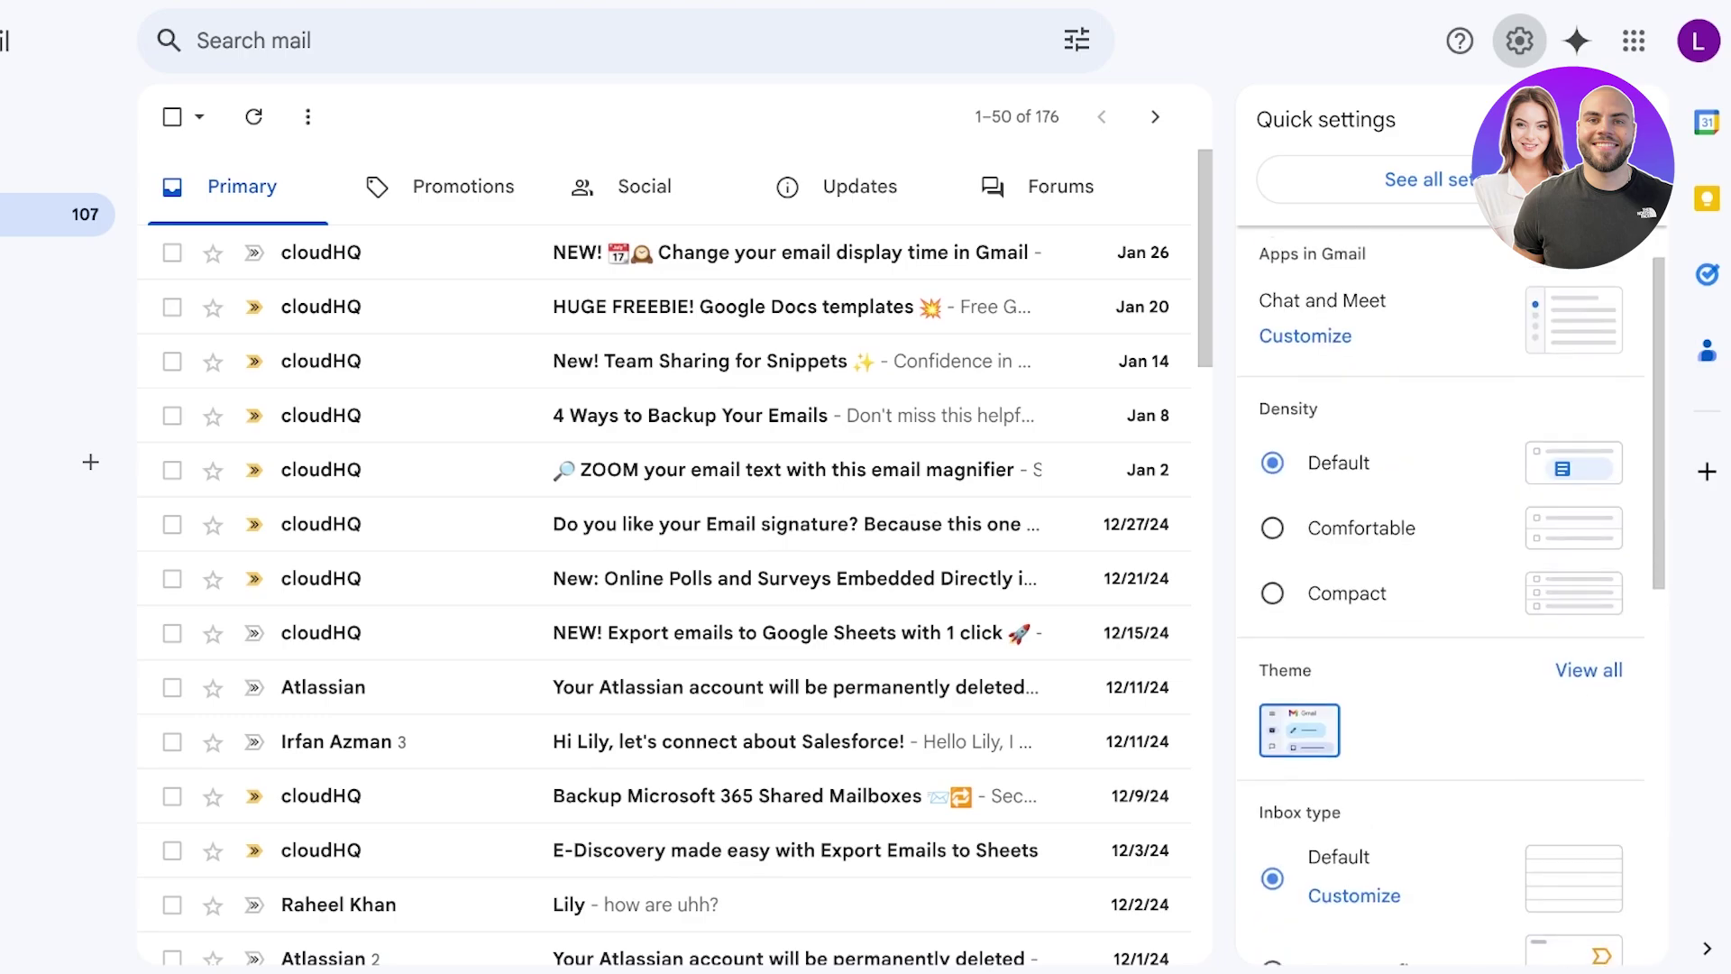
key(Escape)
Try the solid black theme from the full collection of themes
click(1519, 41)
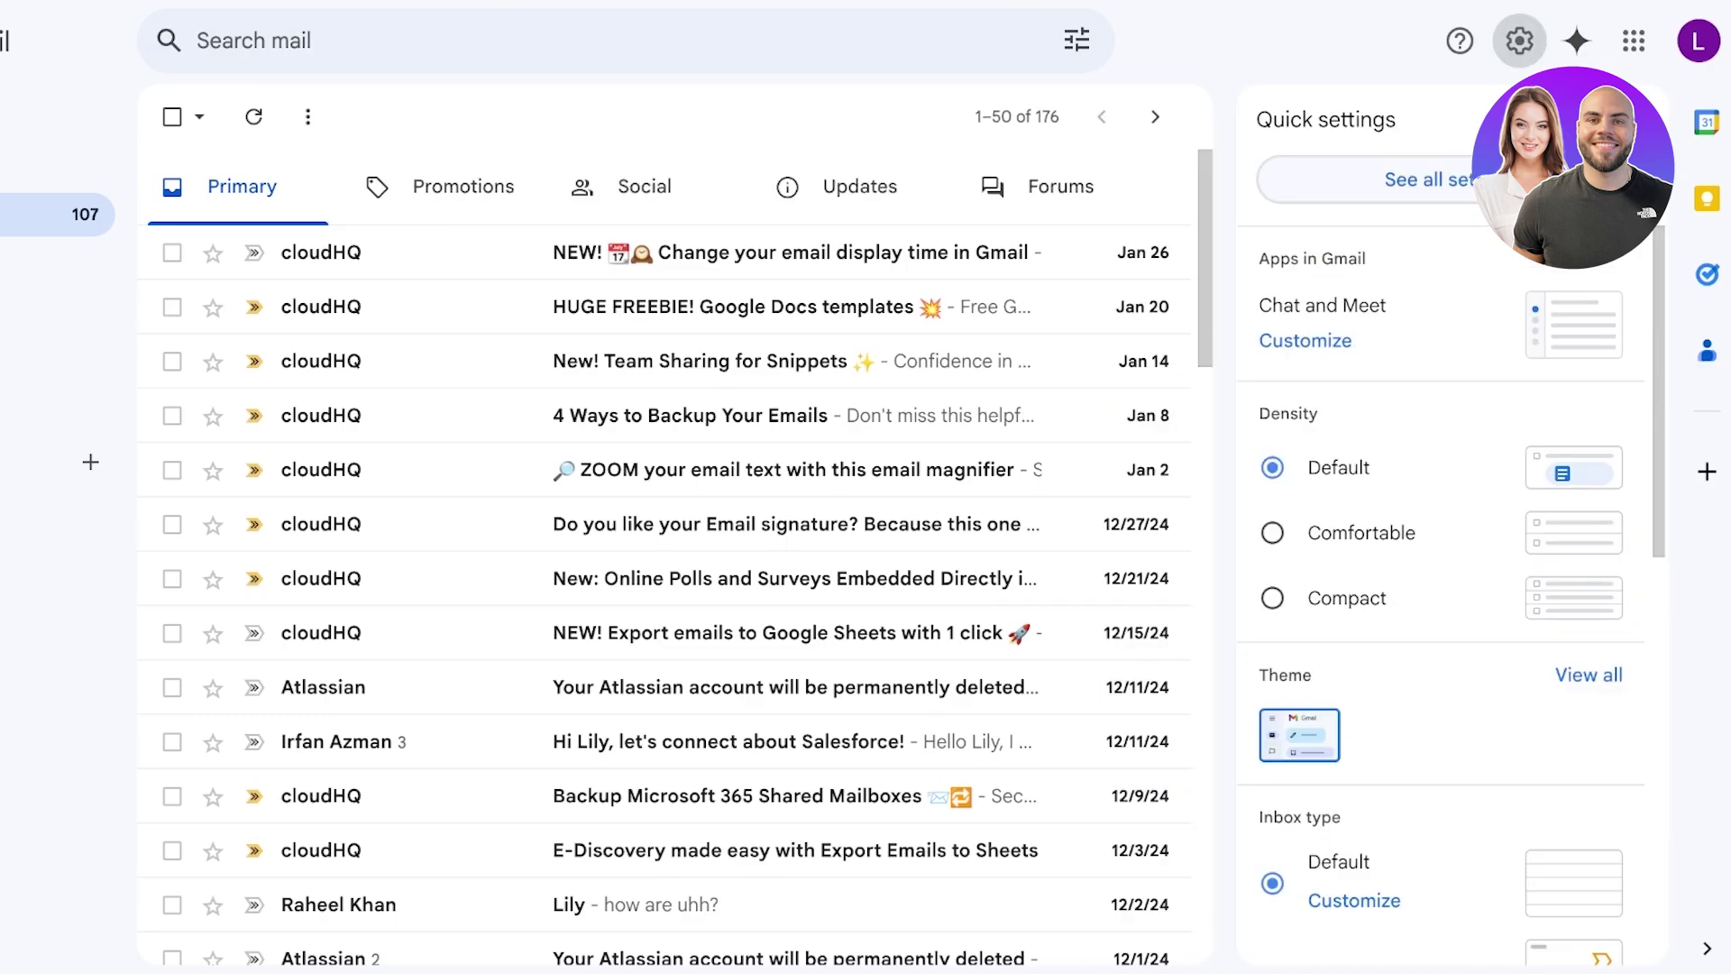
click(1429, 180)
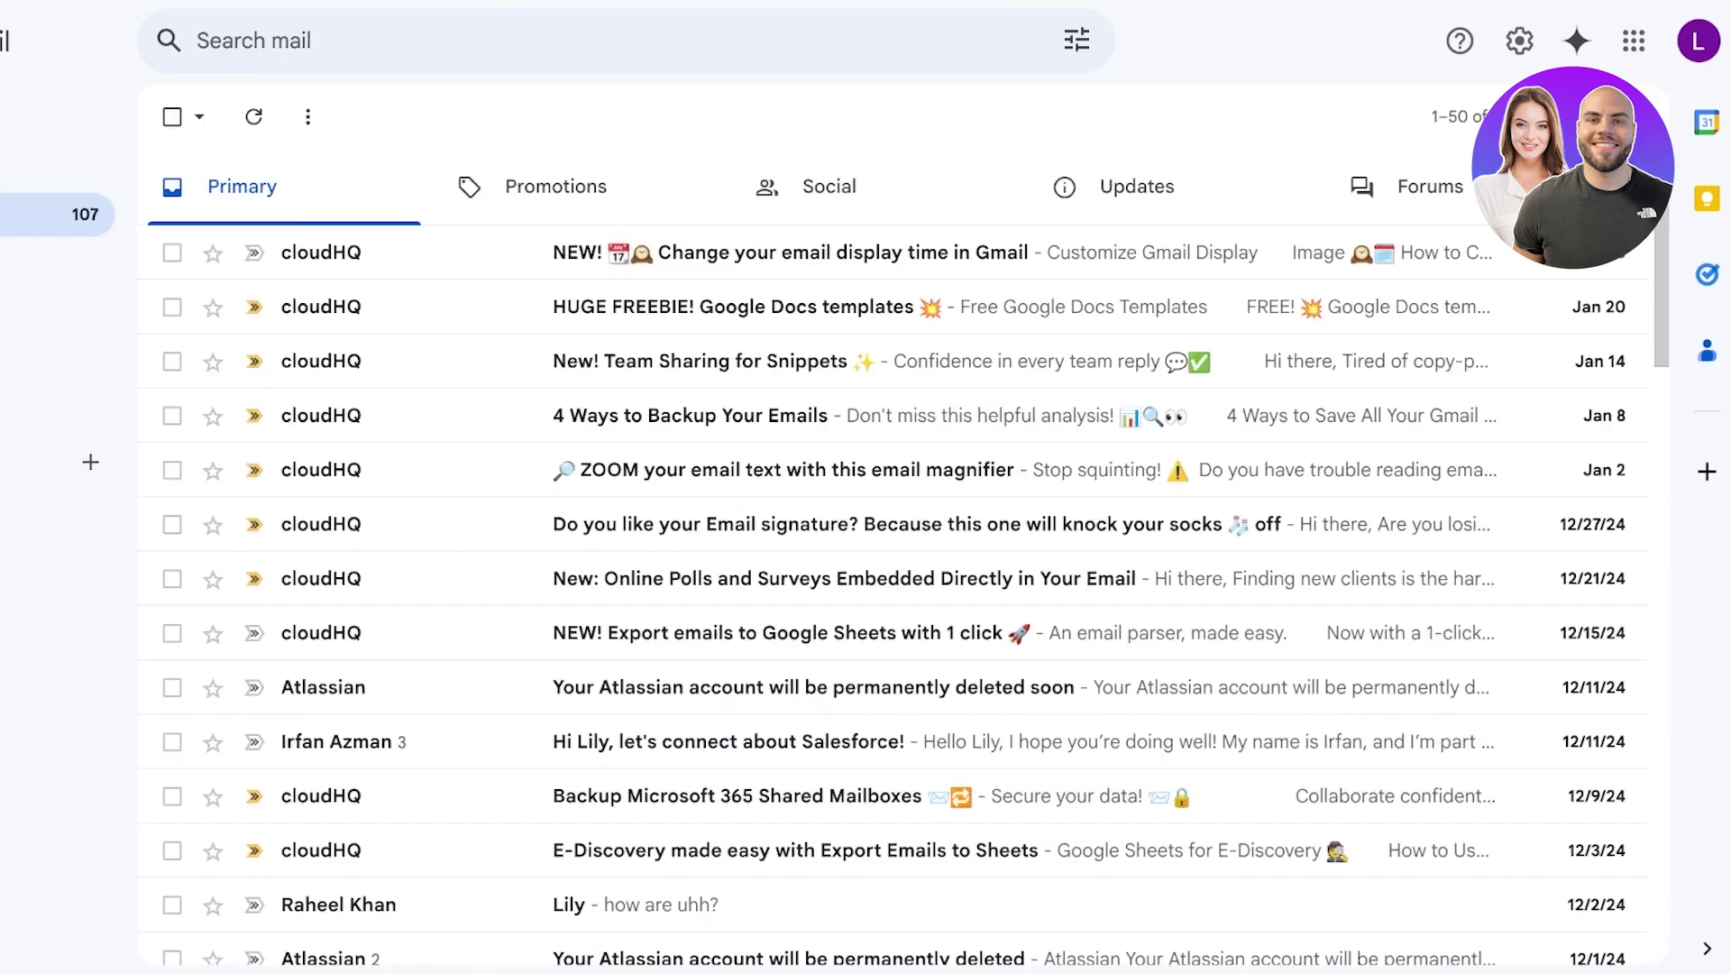
click(1519, 40)
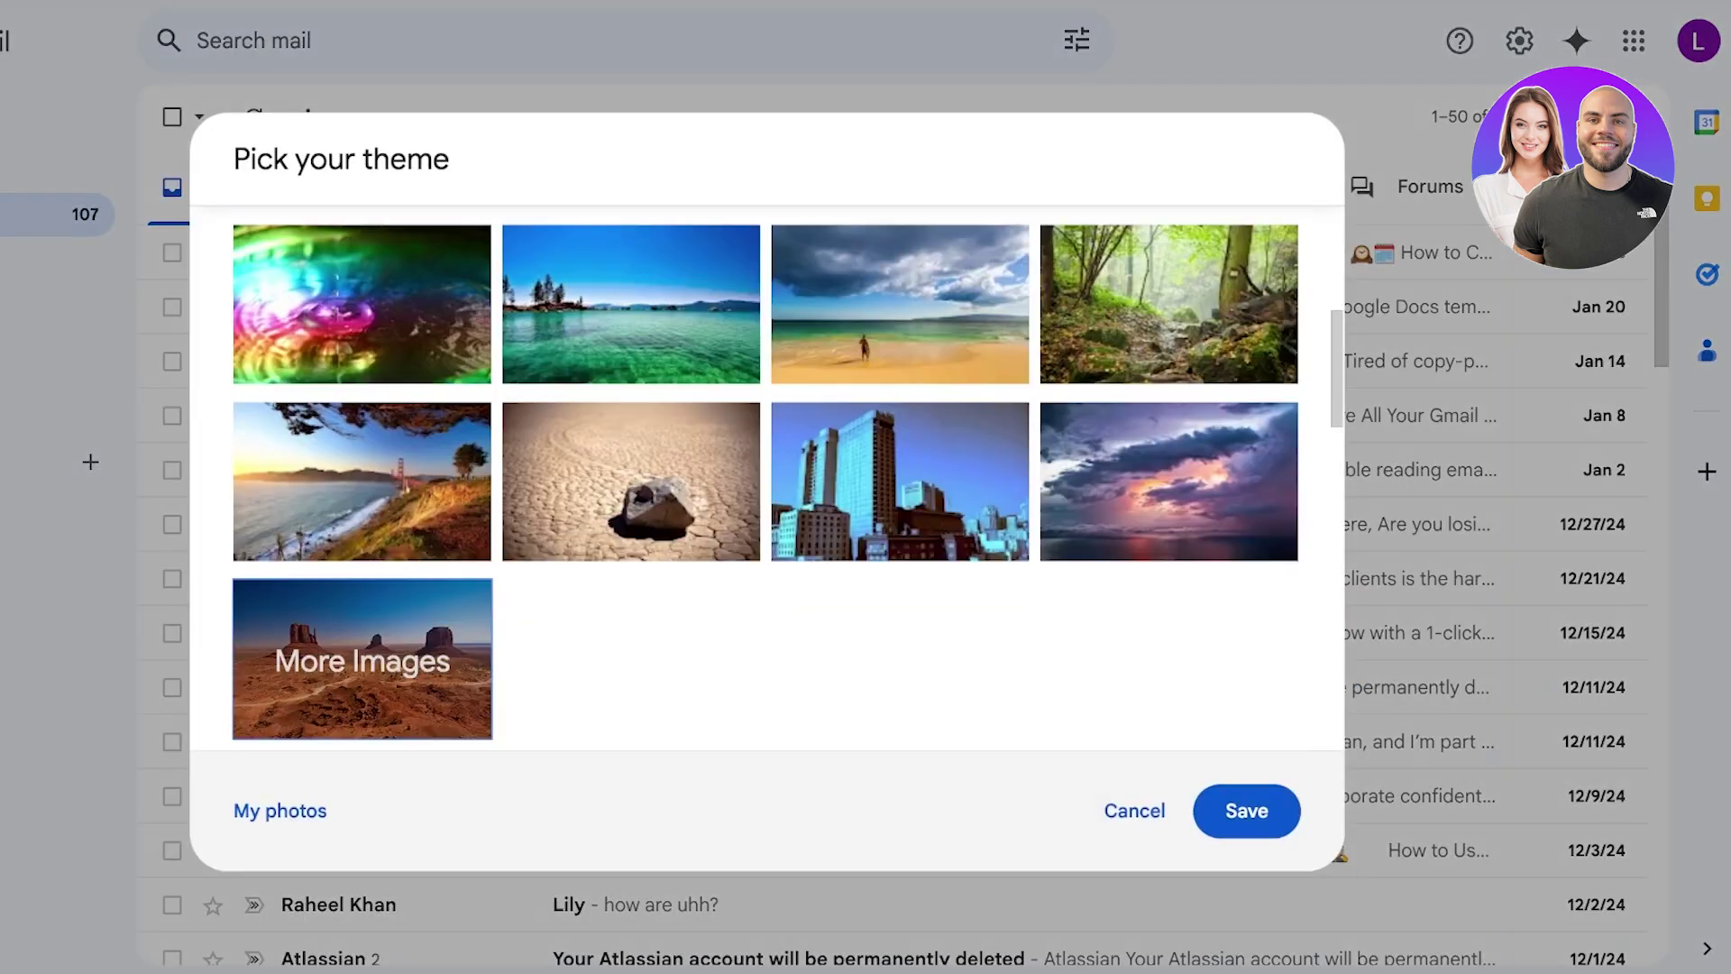
scroll(825, 477, down, 2)
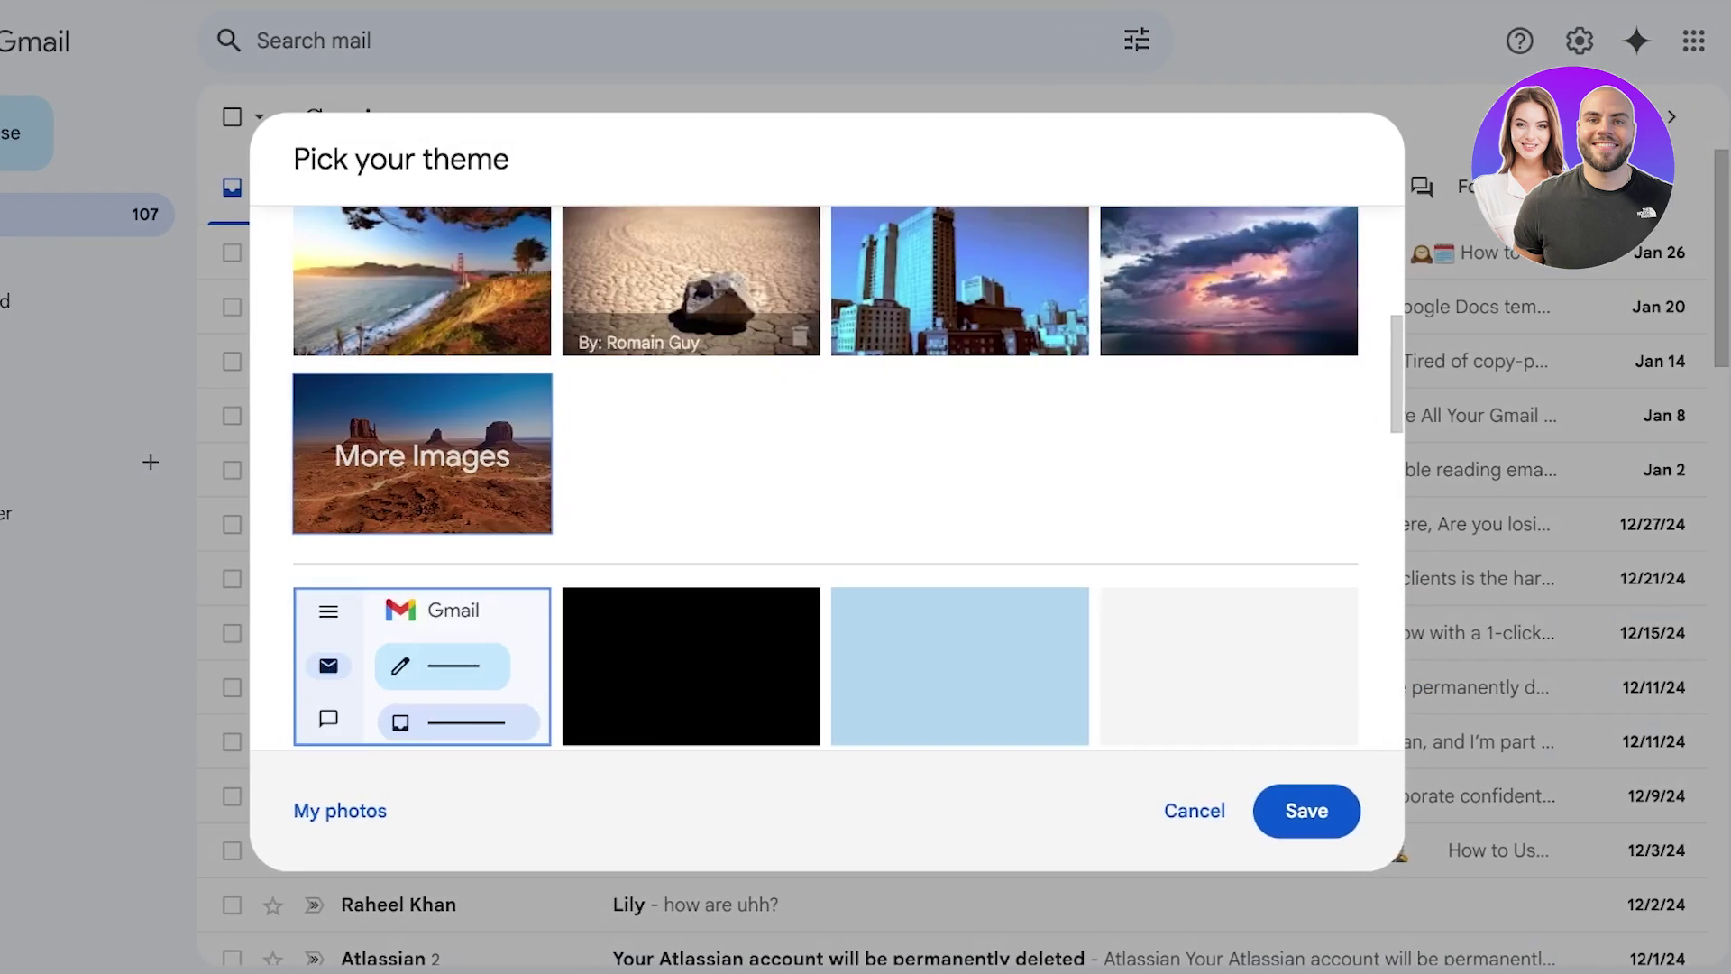
scroll(692, 394, down, 3)
click(691, 394)
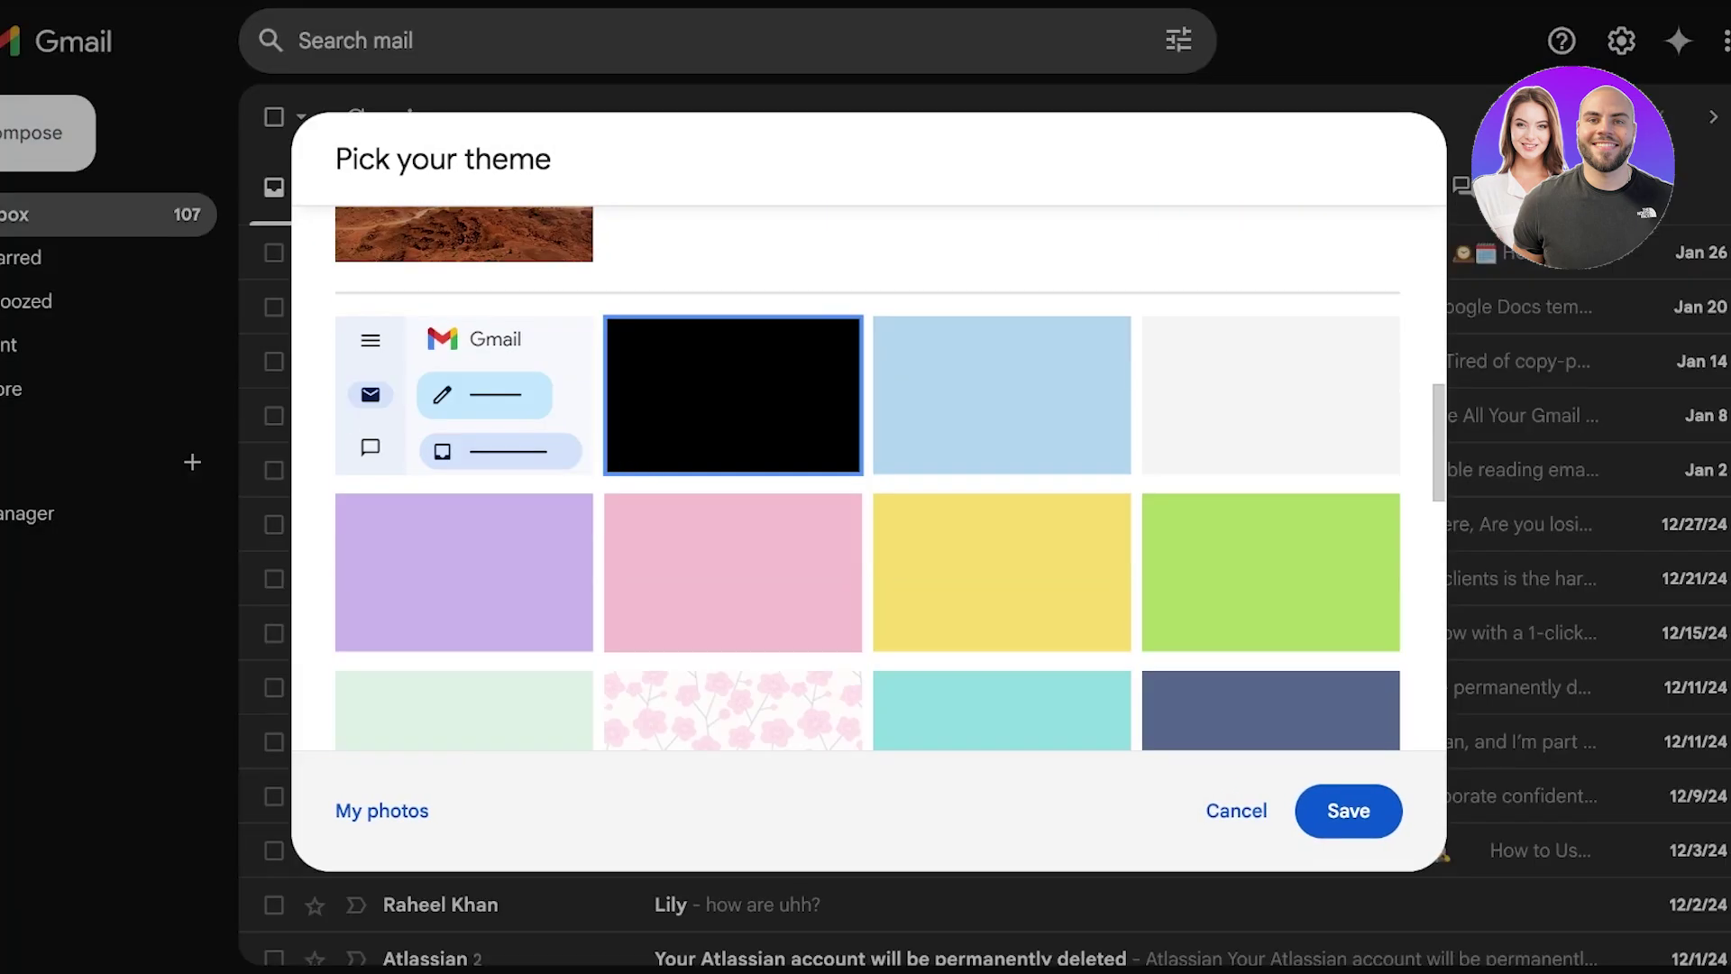
click(1348, 810)
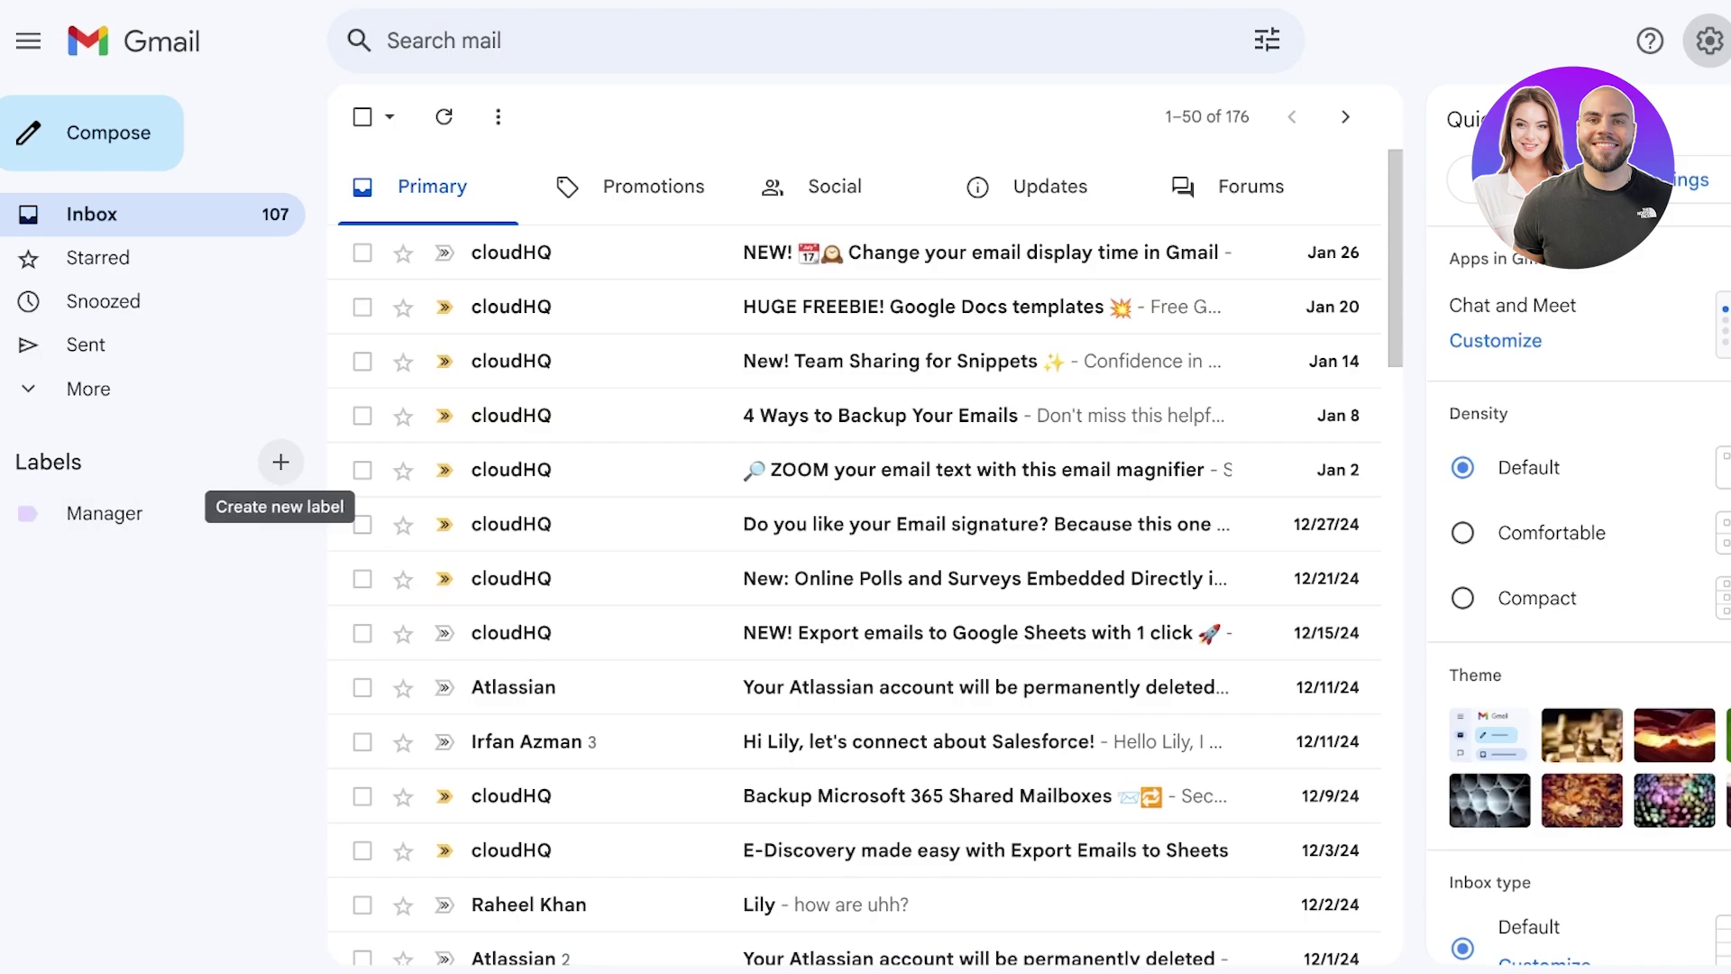
Create a second top-level label named Work and color it red, and close the quick settings
click(280, 462)
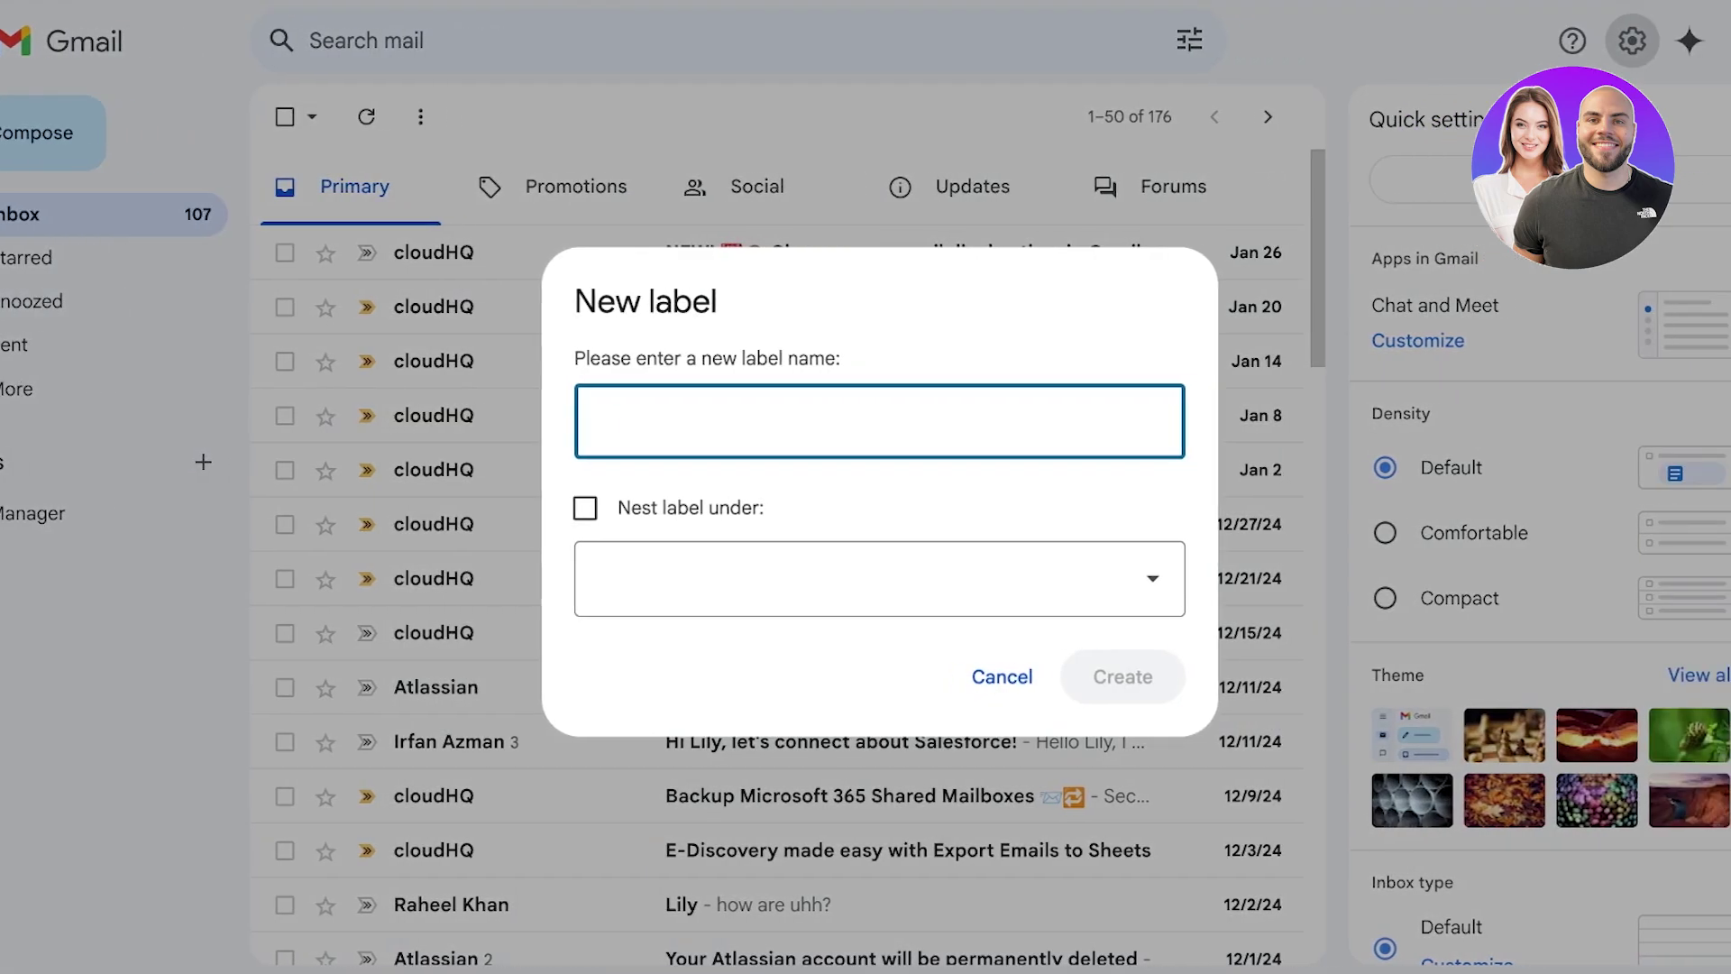
text(Work)
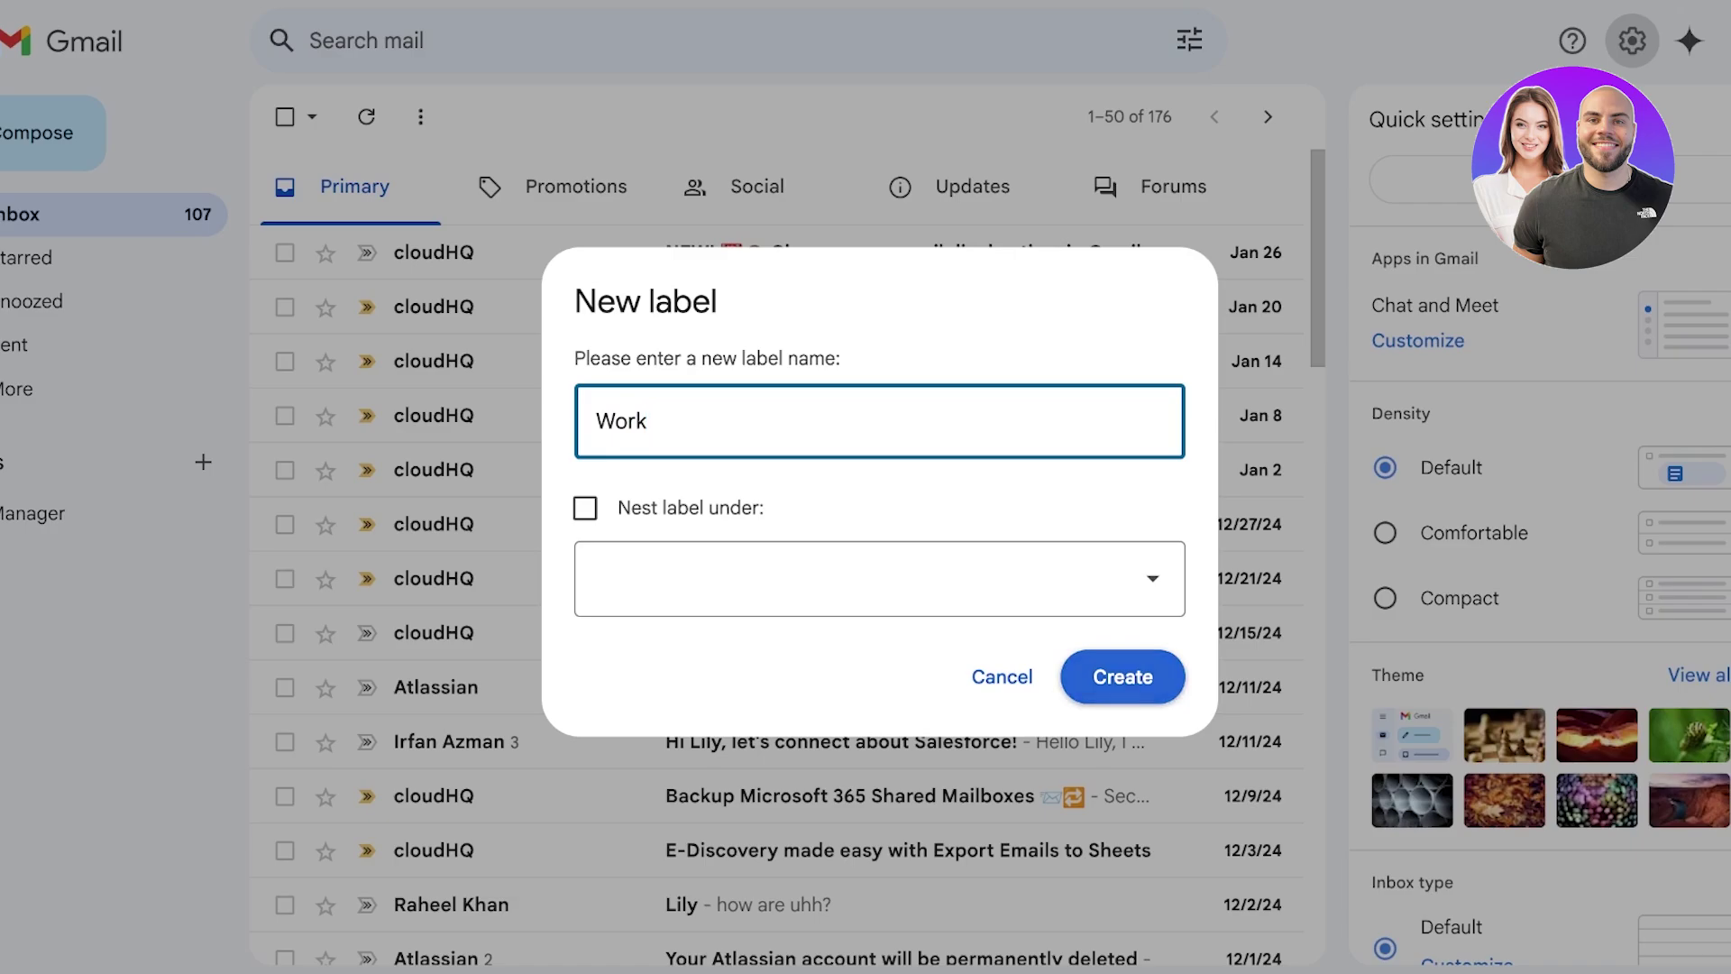
click(1122, 676)
click(206, 556)
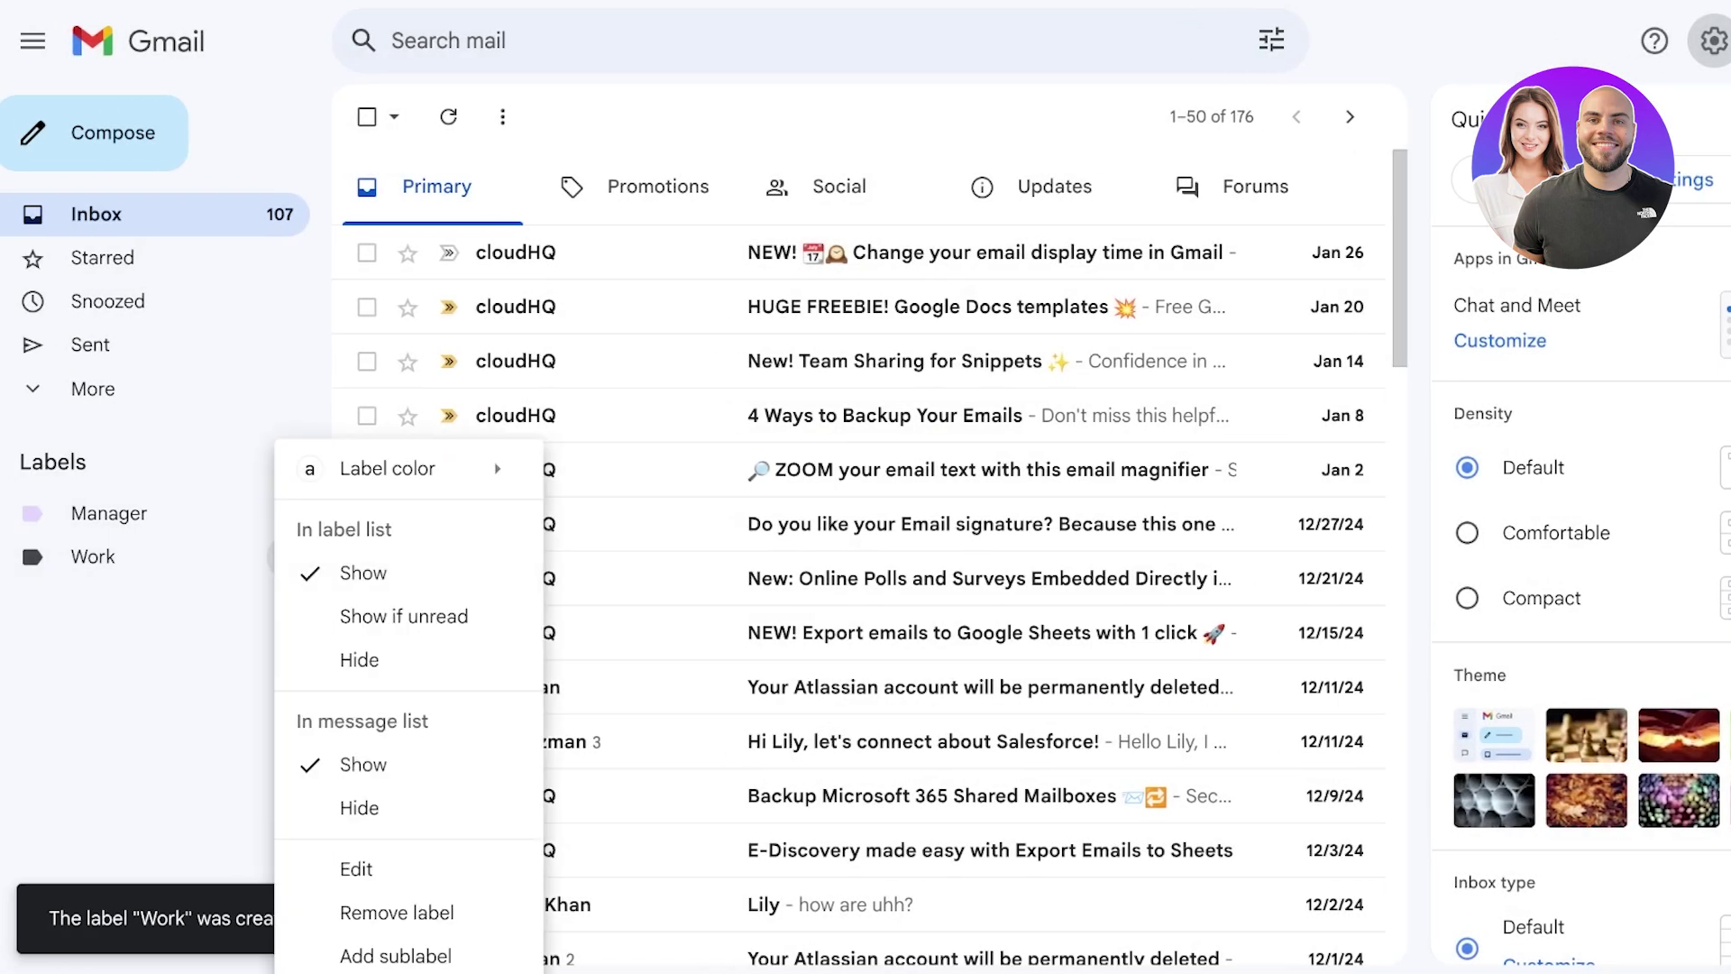
mouse_move(387, 468)
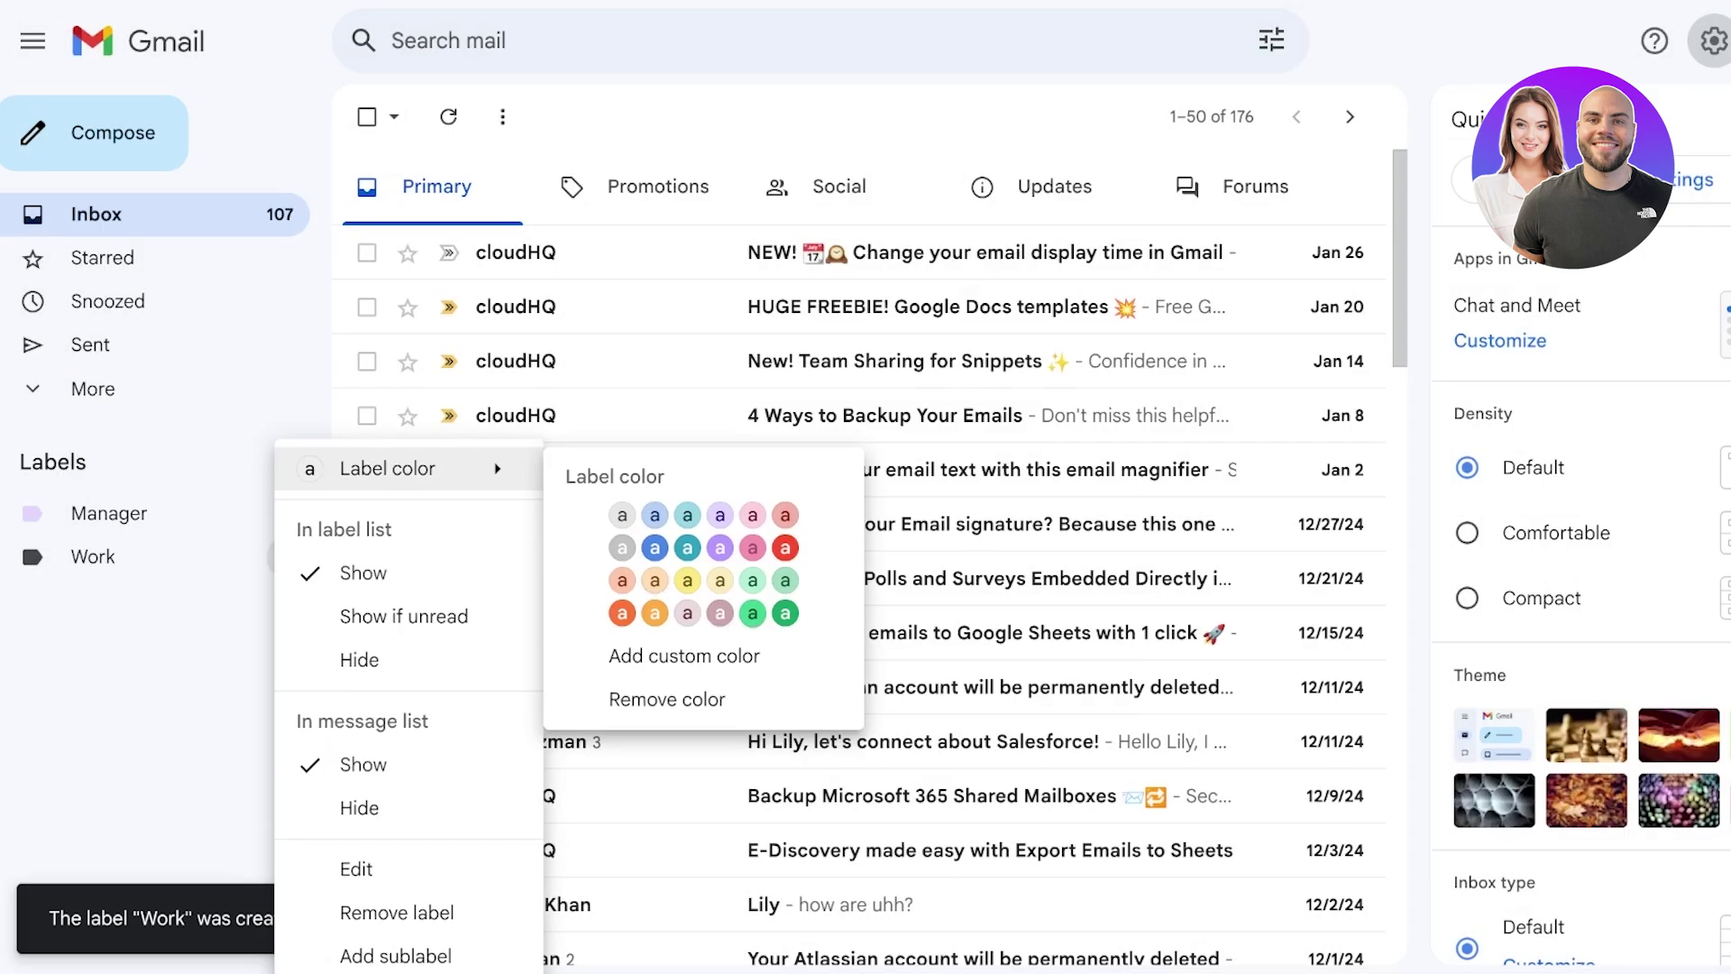
click(785, 548)
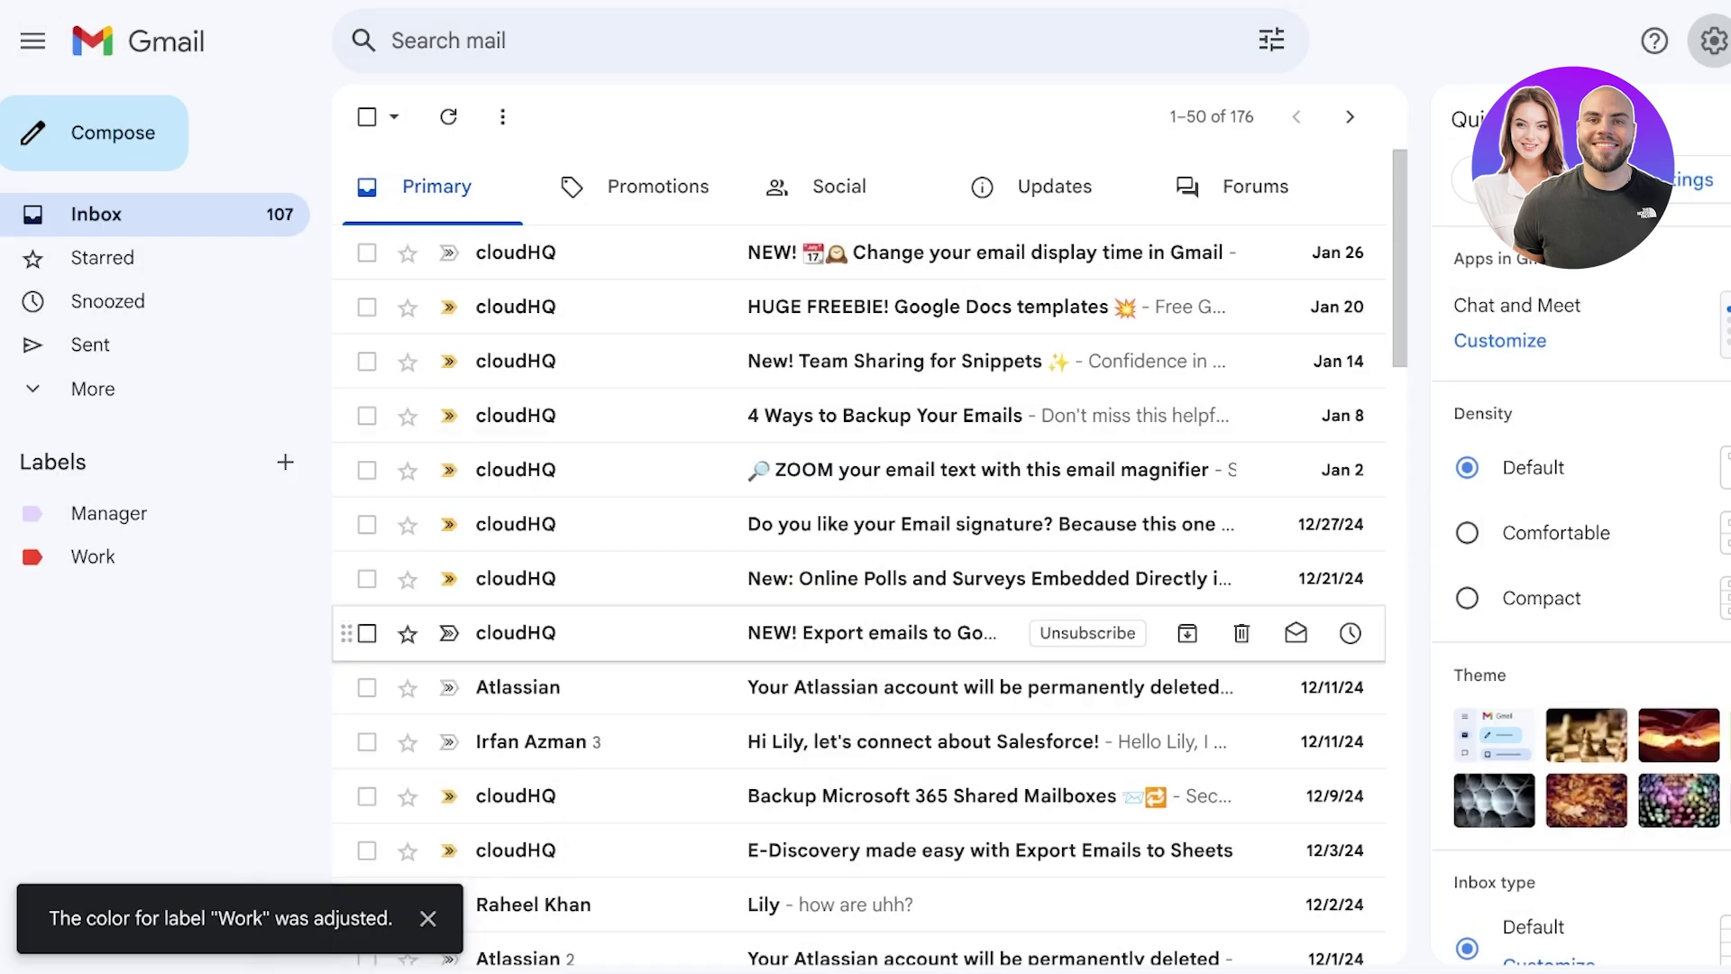
click(1713, 41)
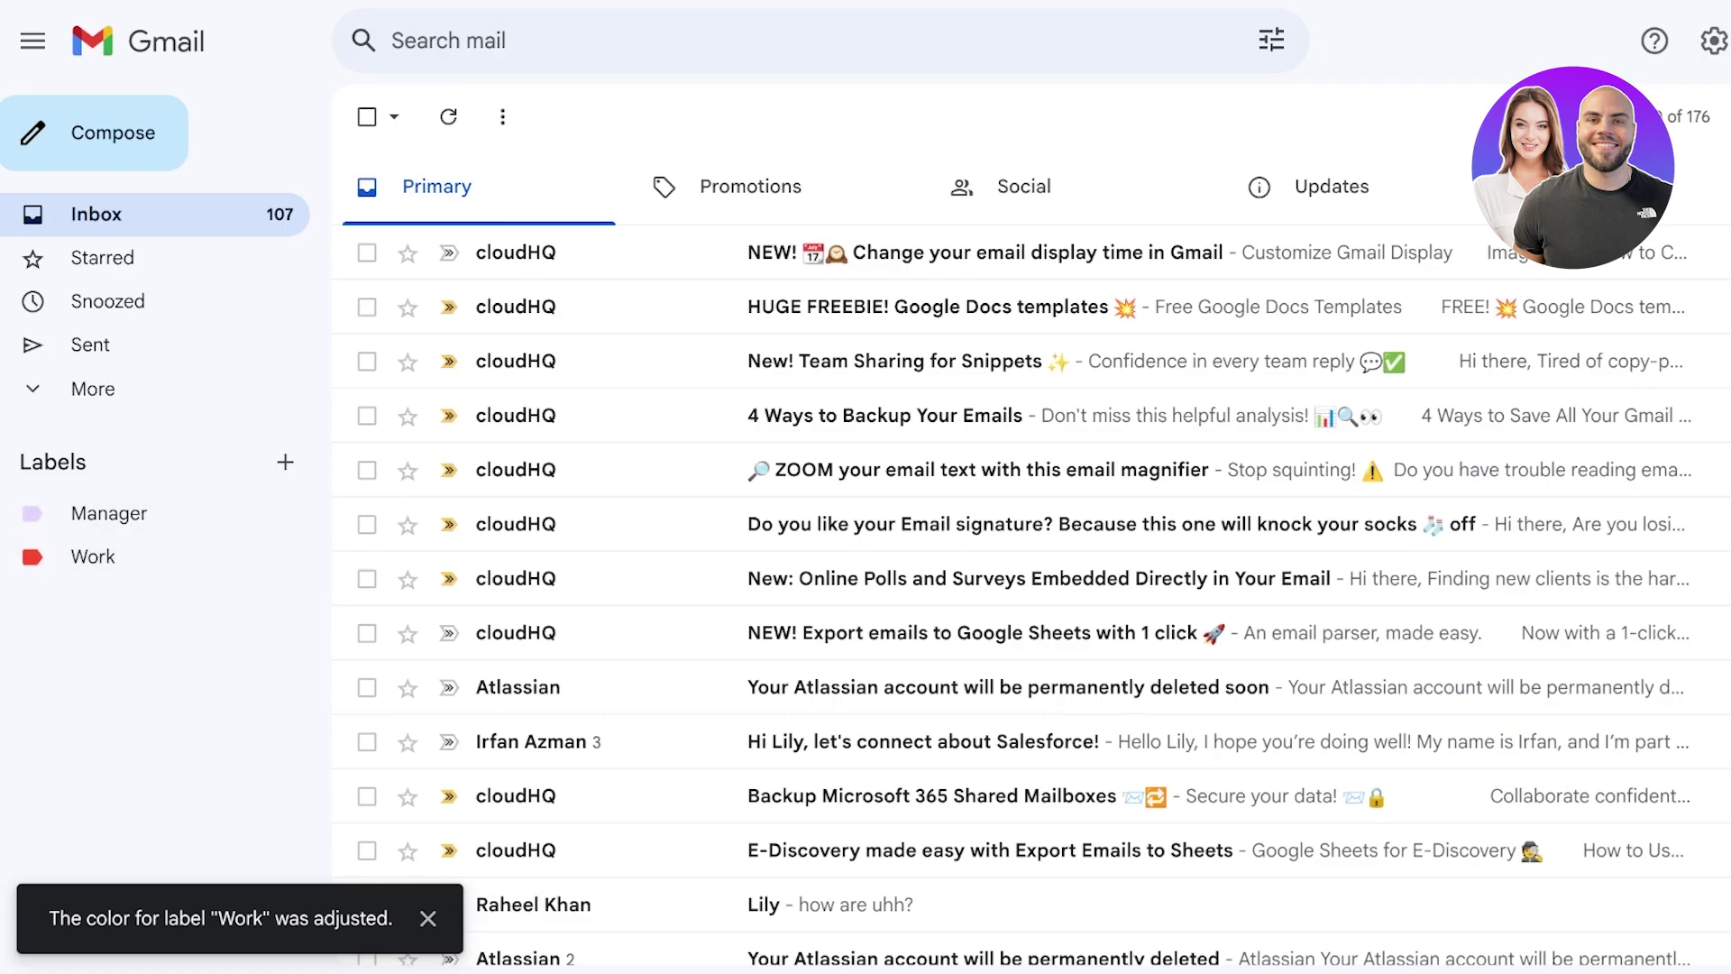
Edit the Manager label to nest it under the Work label and save the change
click(284, 513)
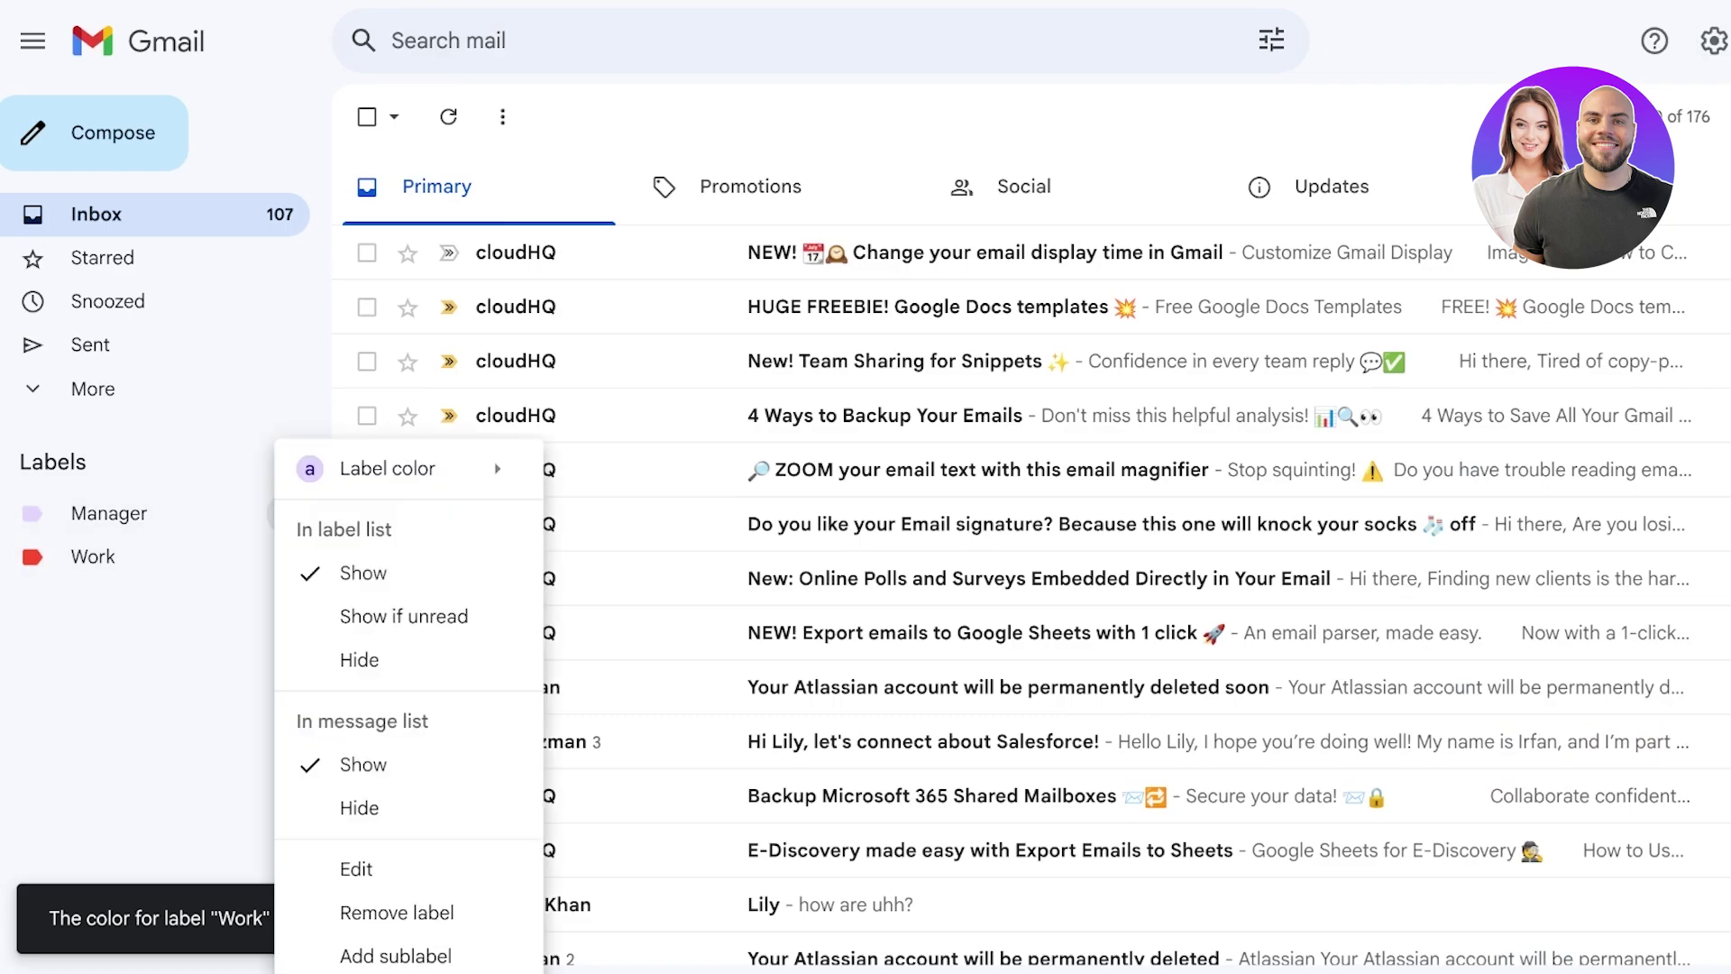
click(110, 513)
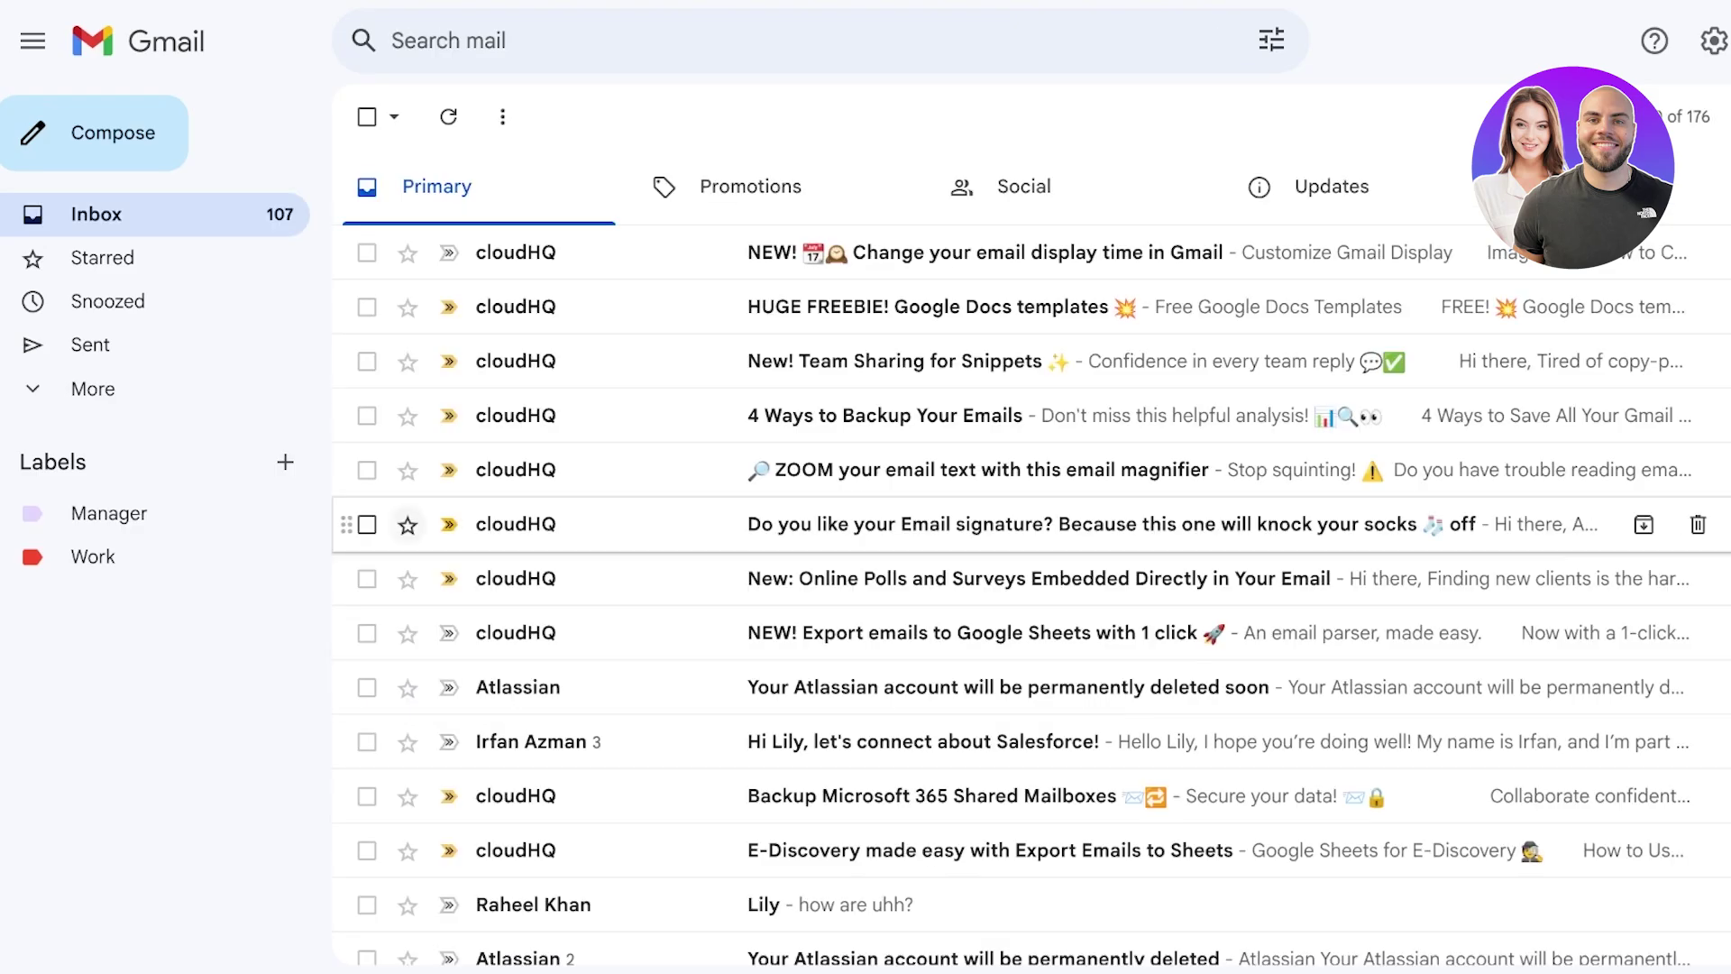
click(285, 513)
click(355, 869)
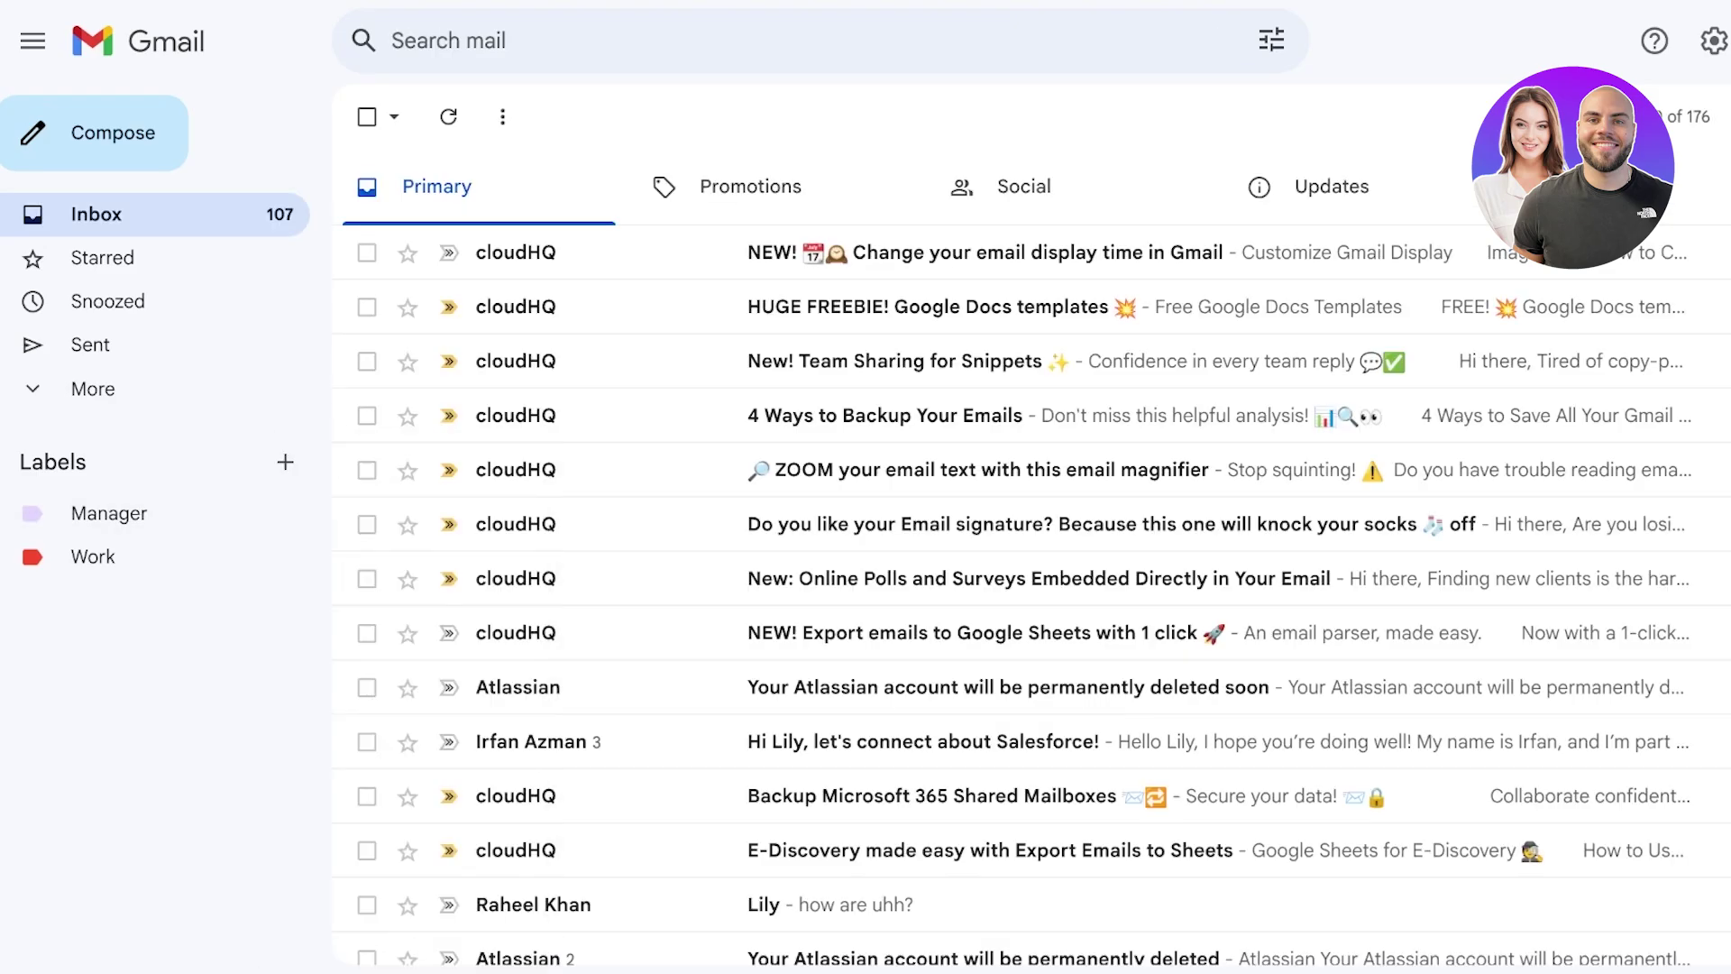
click(667, 507)
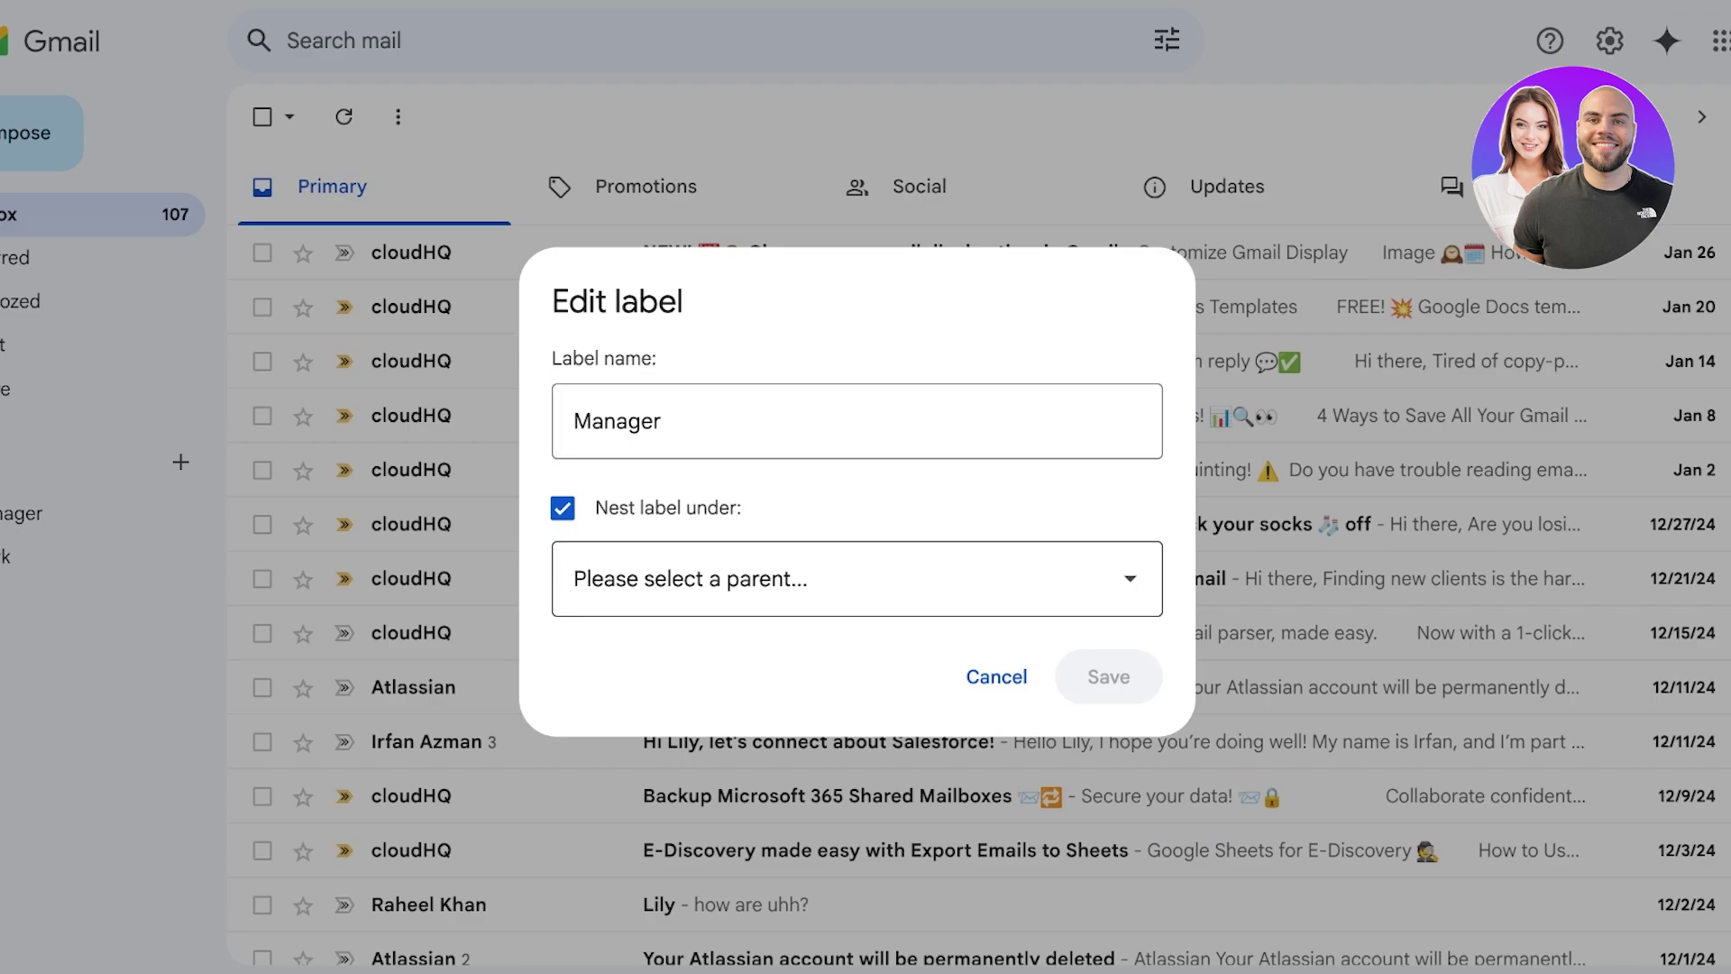
click(856, 579)
click(856, 725)
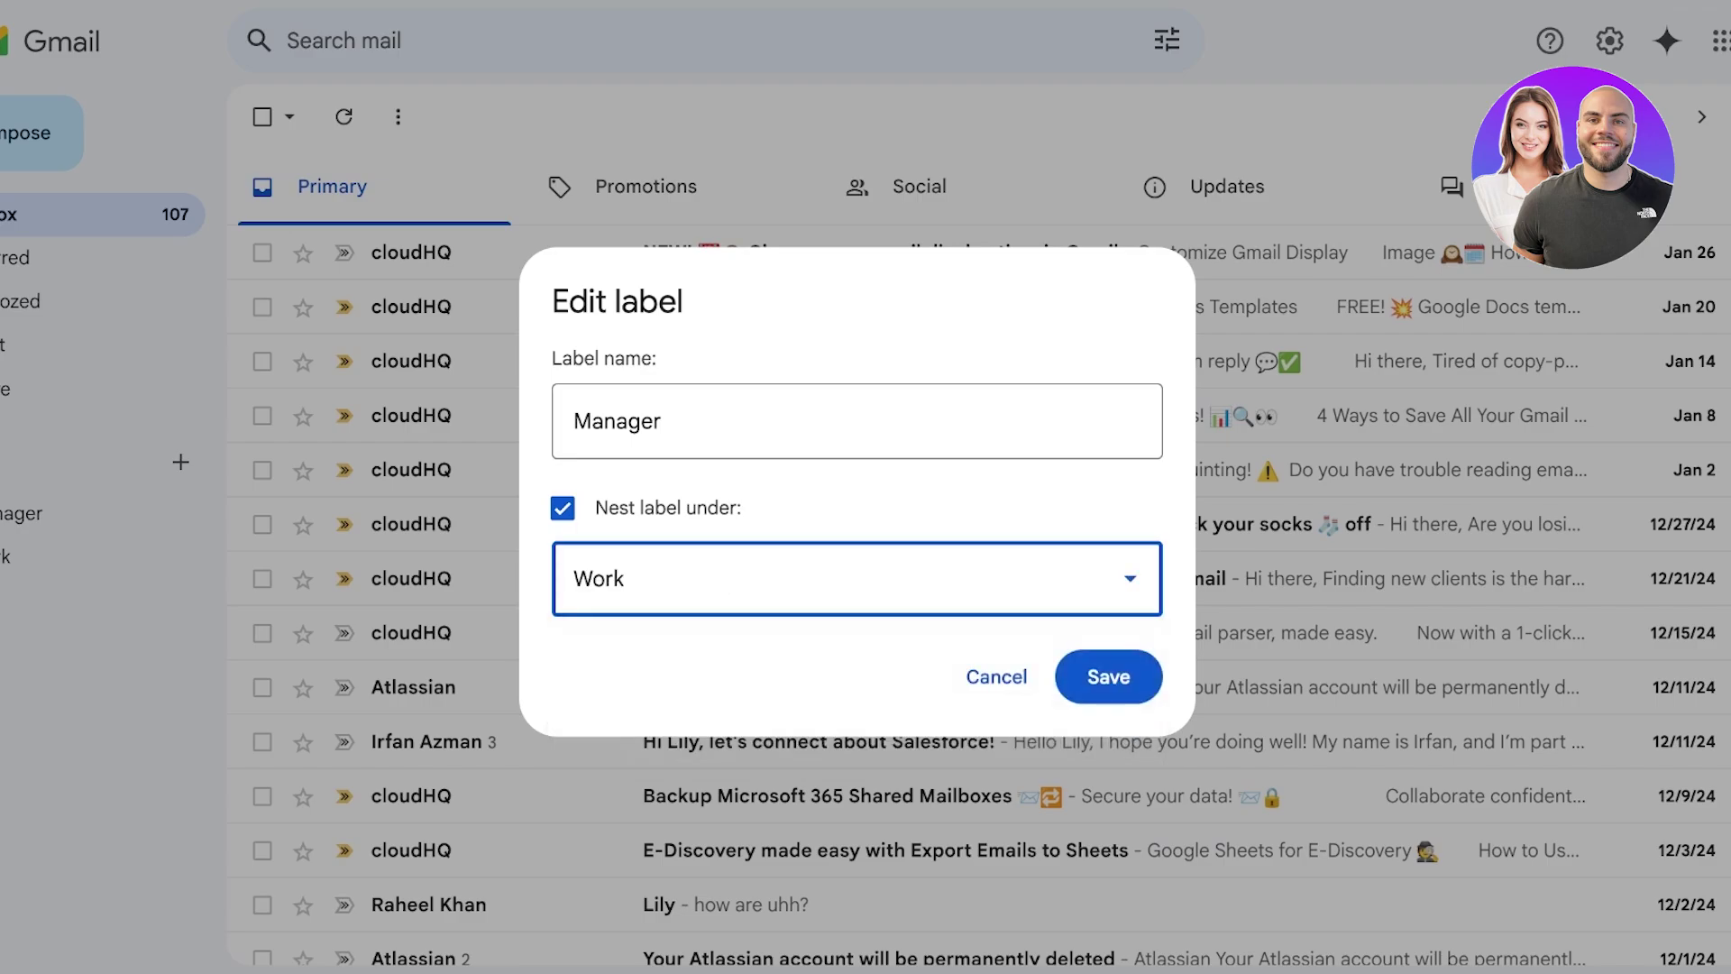
click(1108, 676)
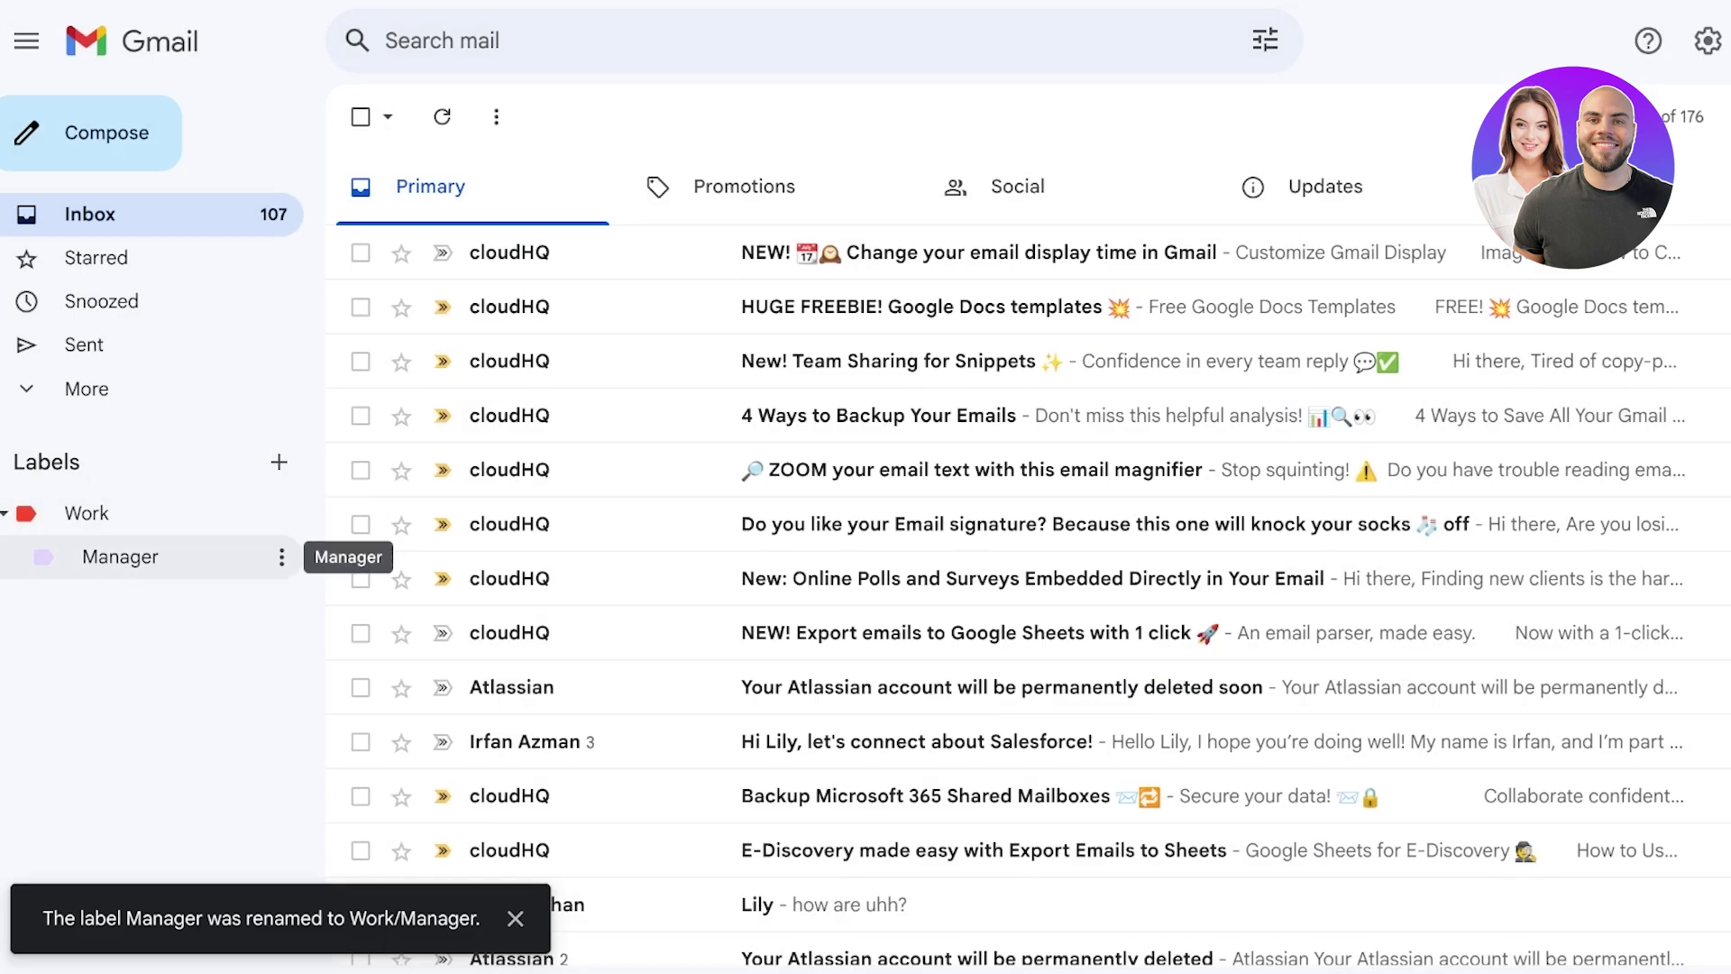
Look through the Work label's options and the conversations under Manager and Work, and return to the inbox
click(281, 513)
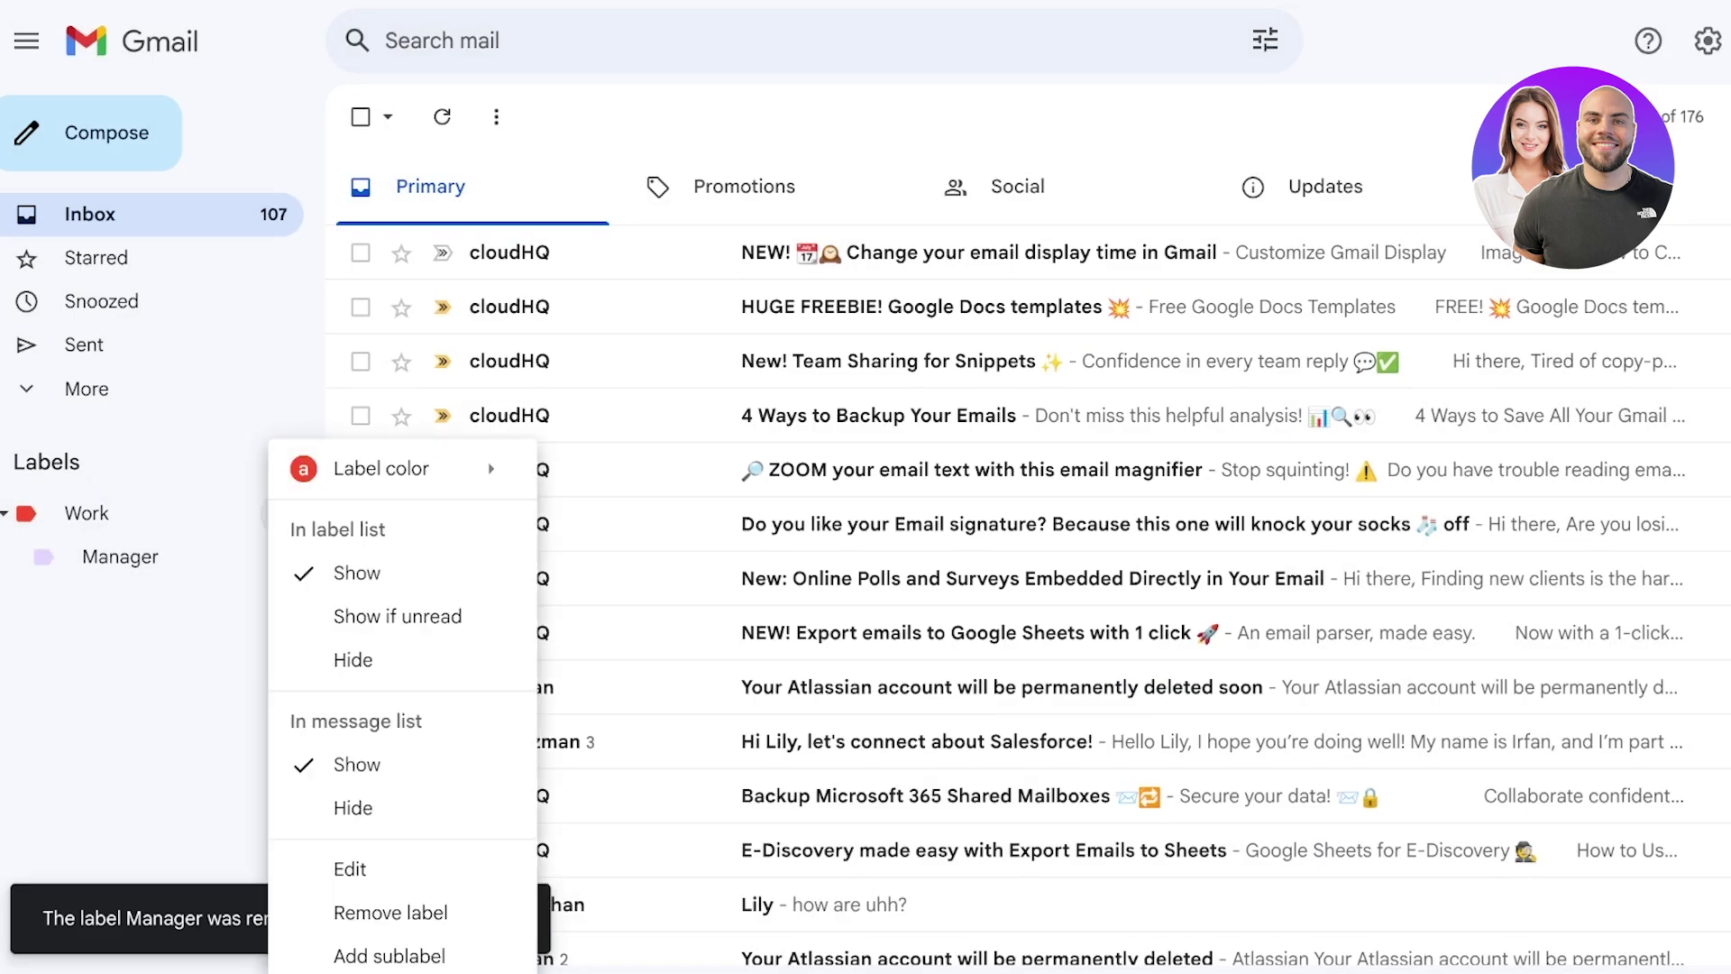
click(126, 556)
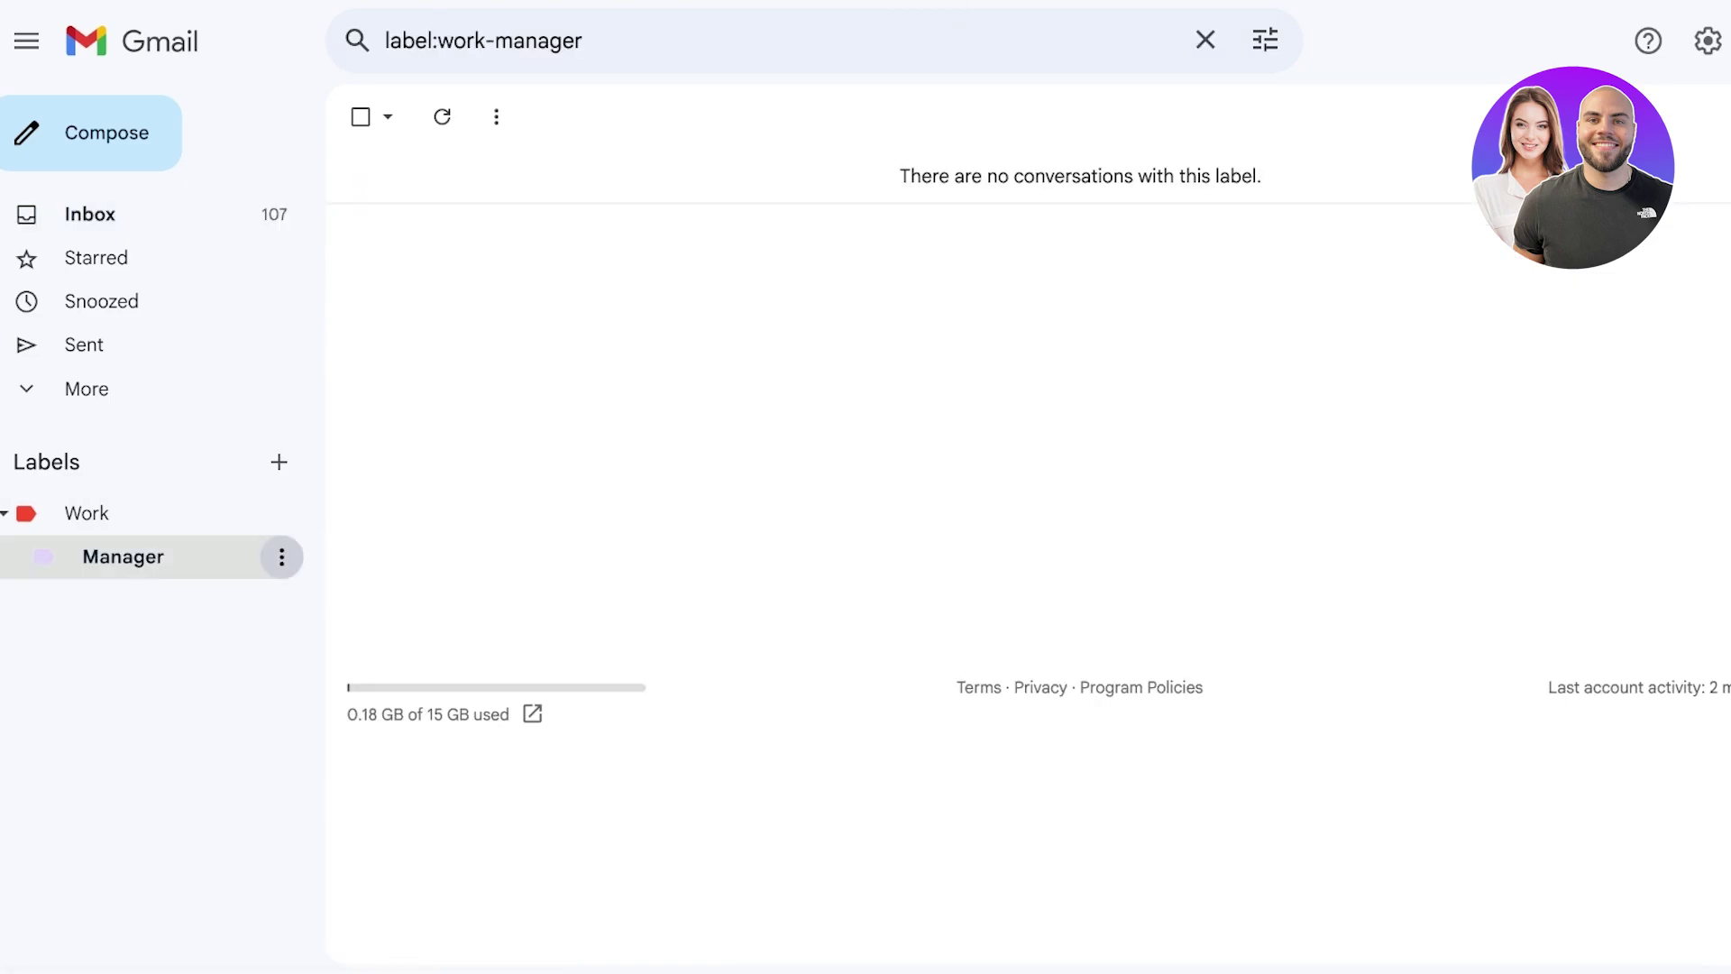
click(282, 556)
click(135, 513)
click(281, 513)
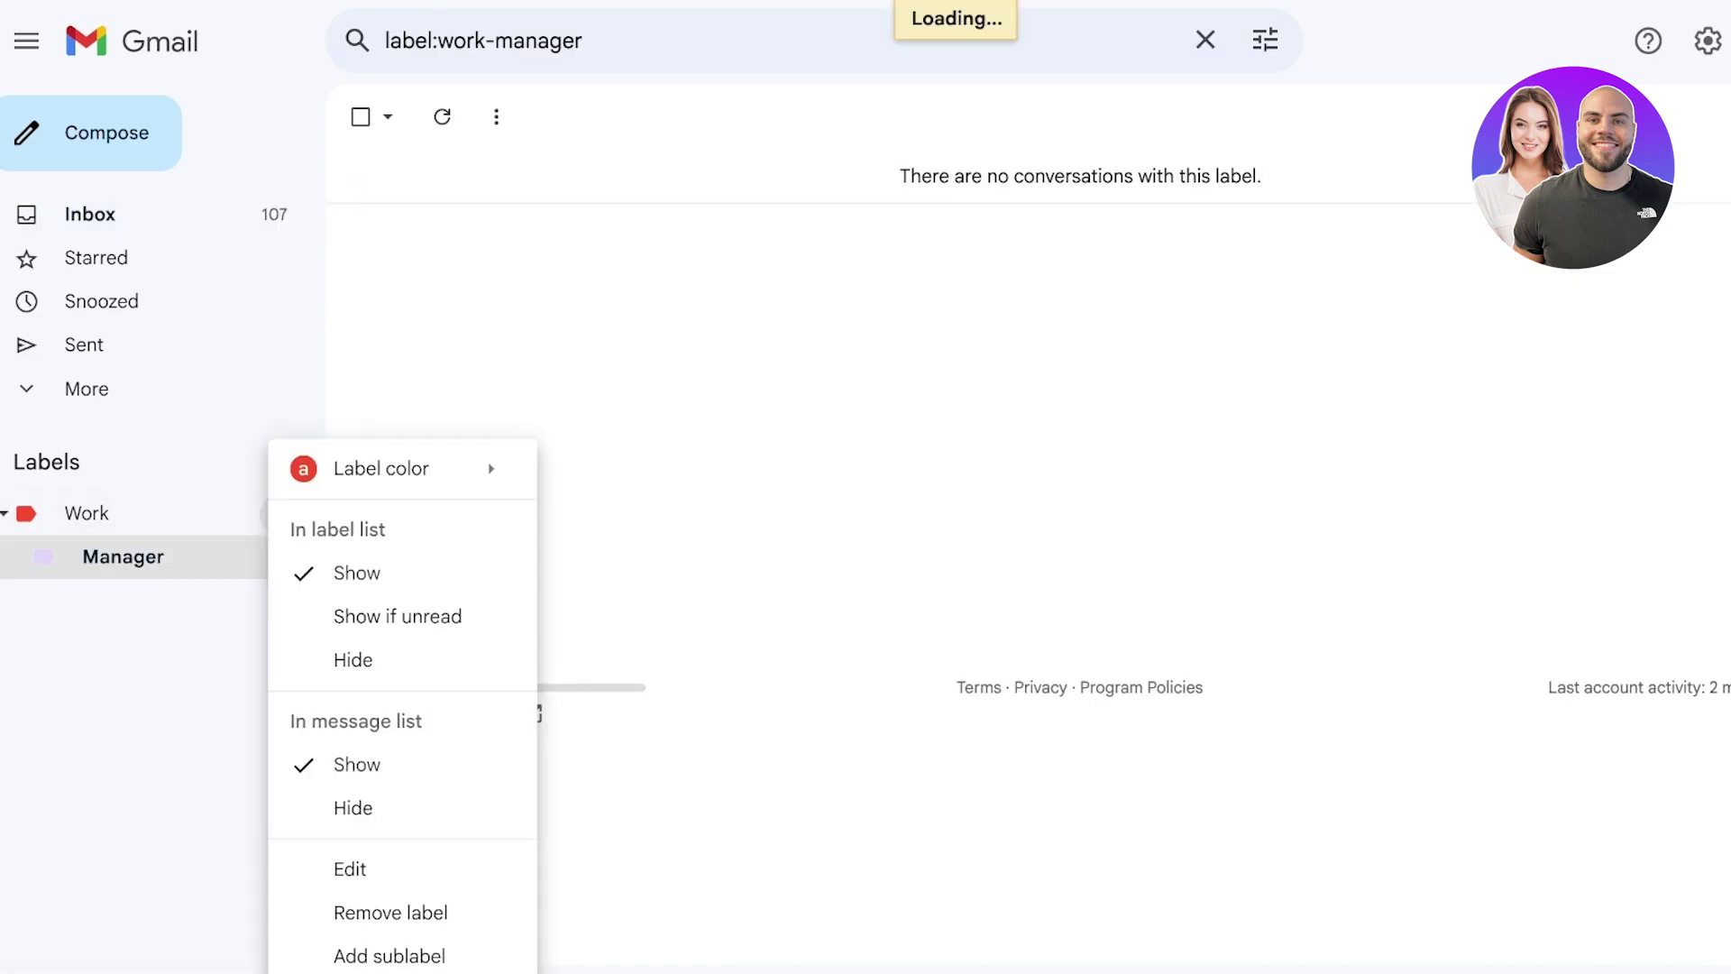
click(282, 512)
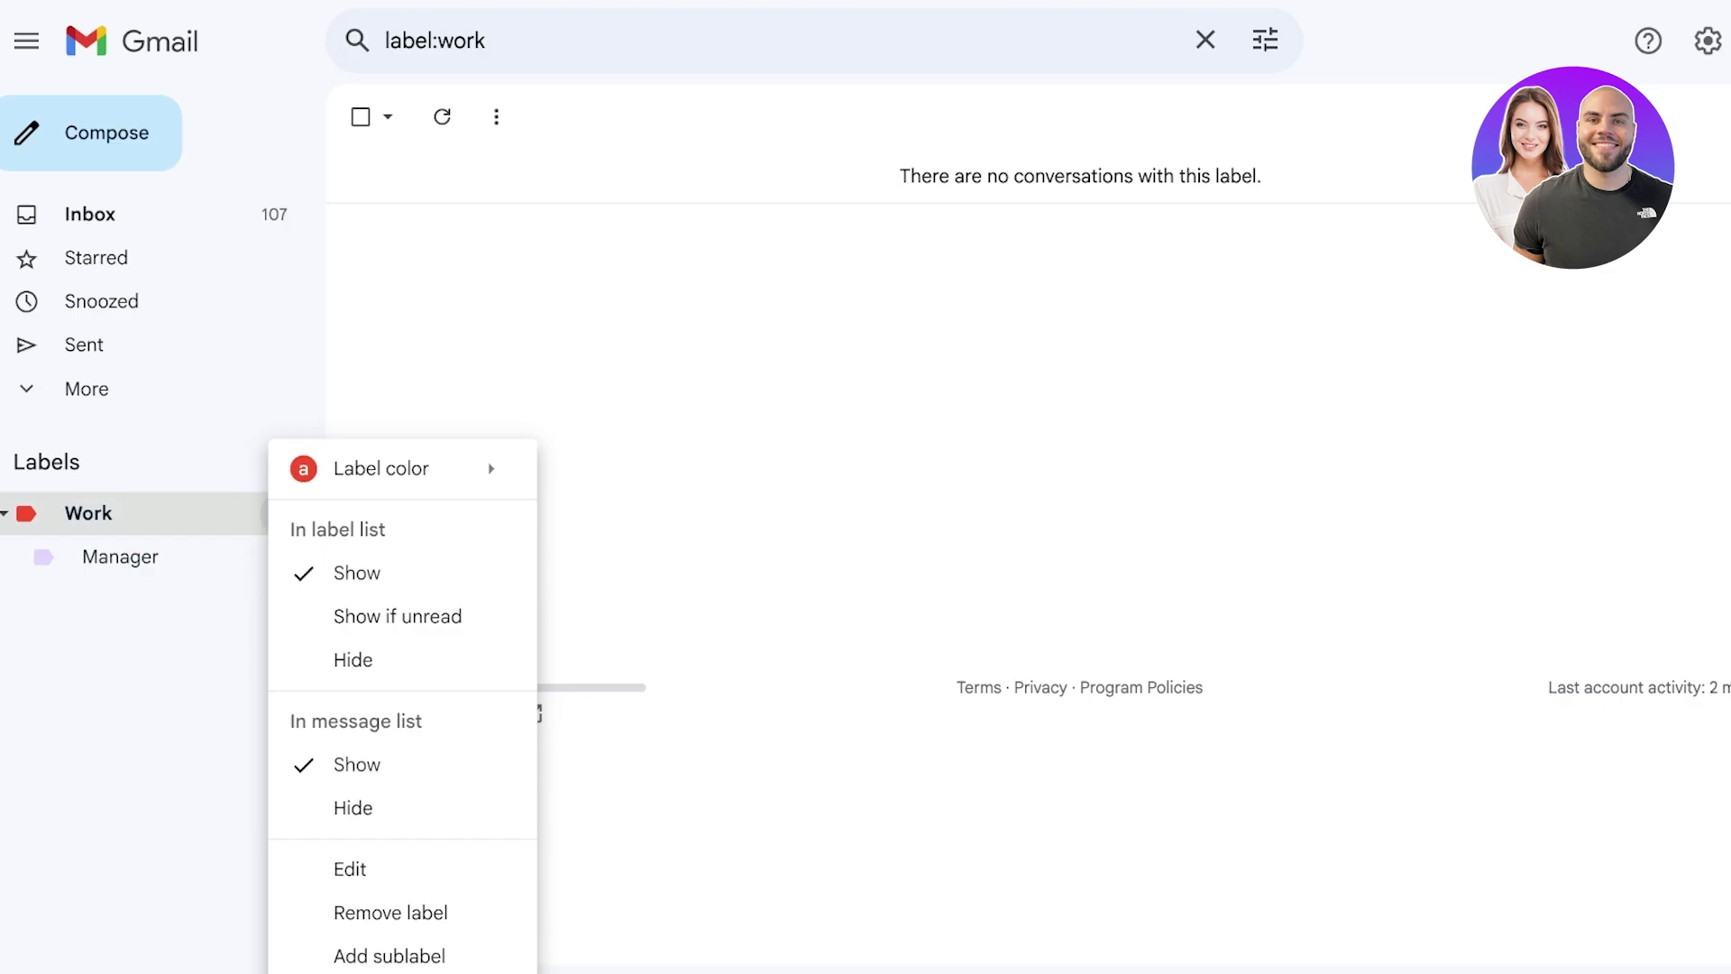
click(90, 214)
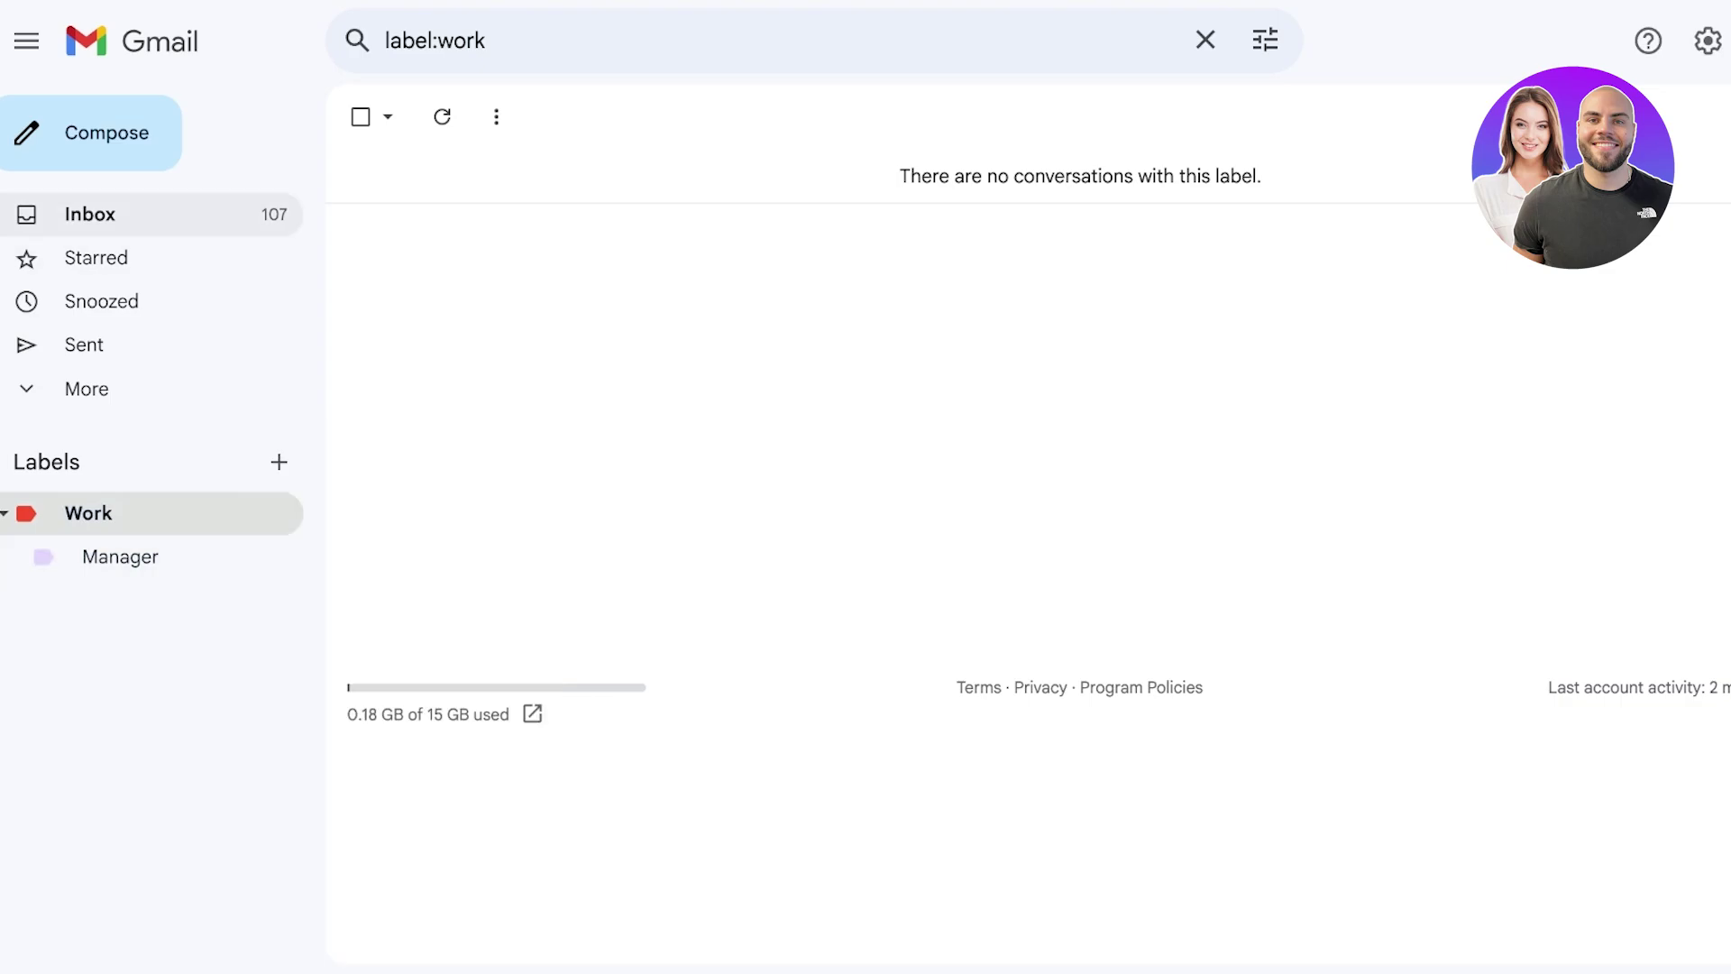
Try hiding the Work label from the label list, and set it back to shown
click(281, 513)
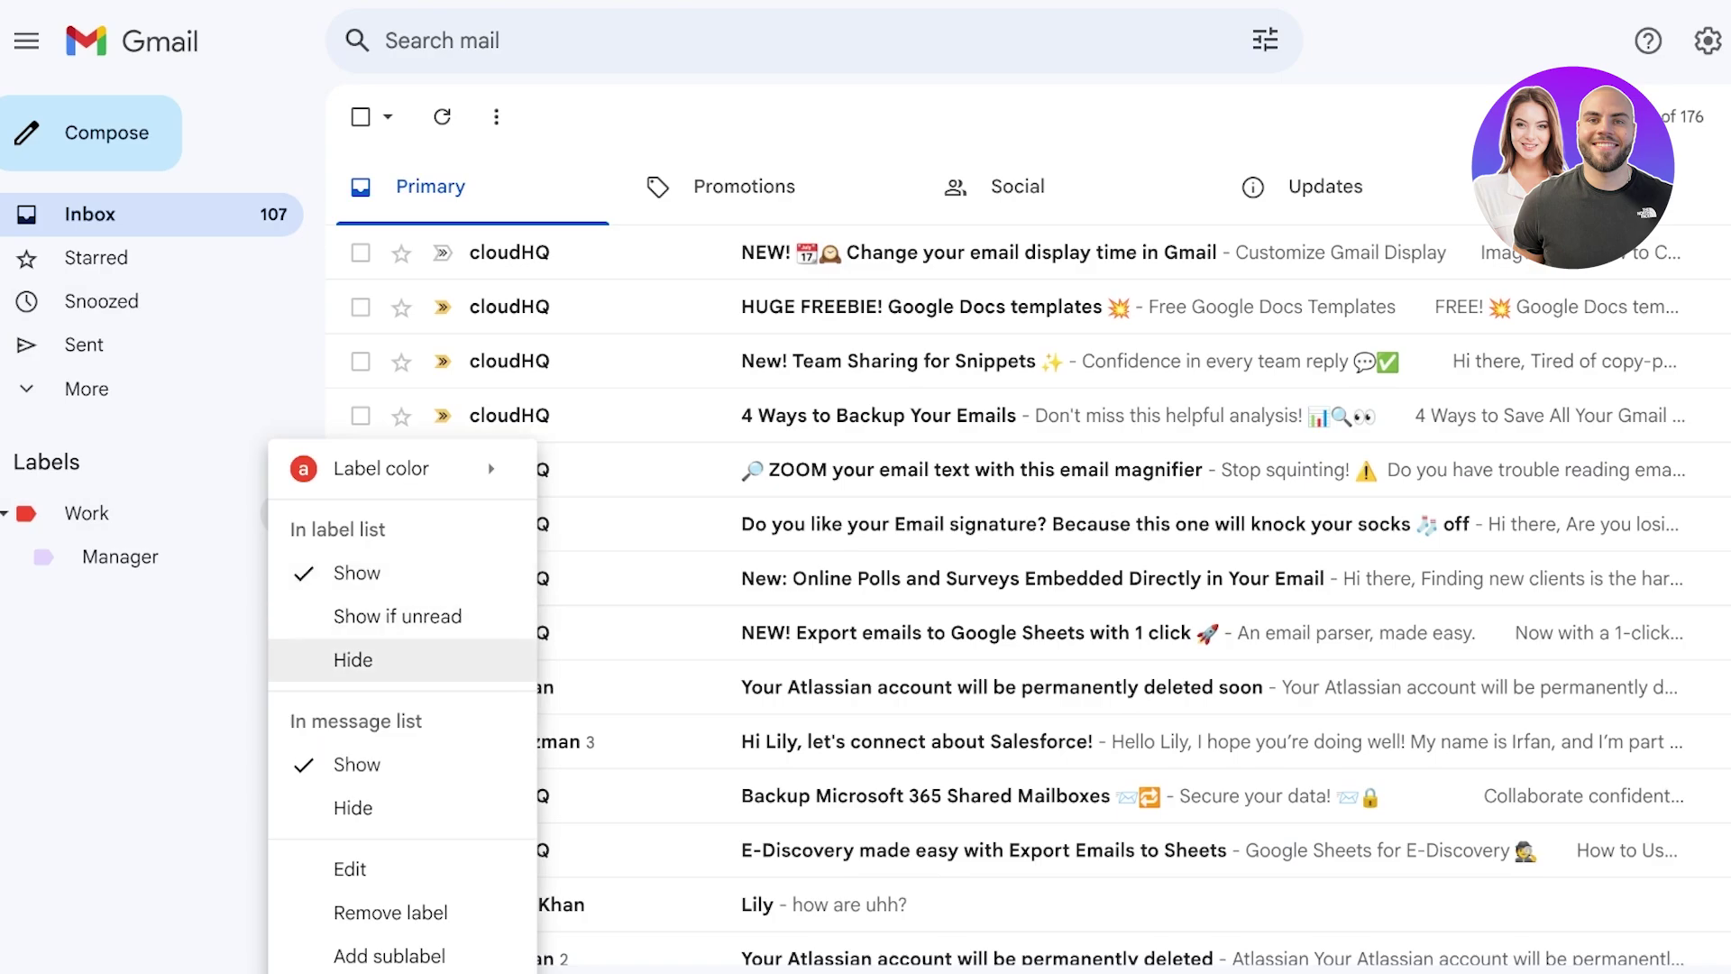
click(352, 659)
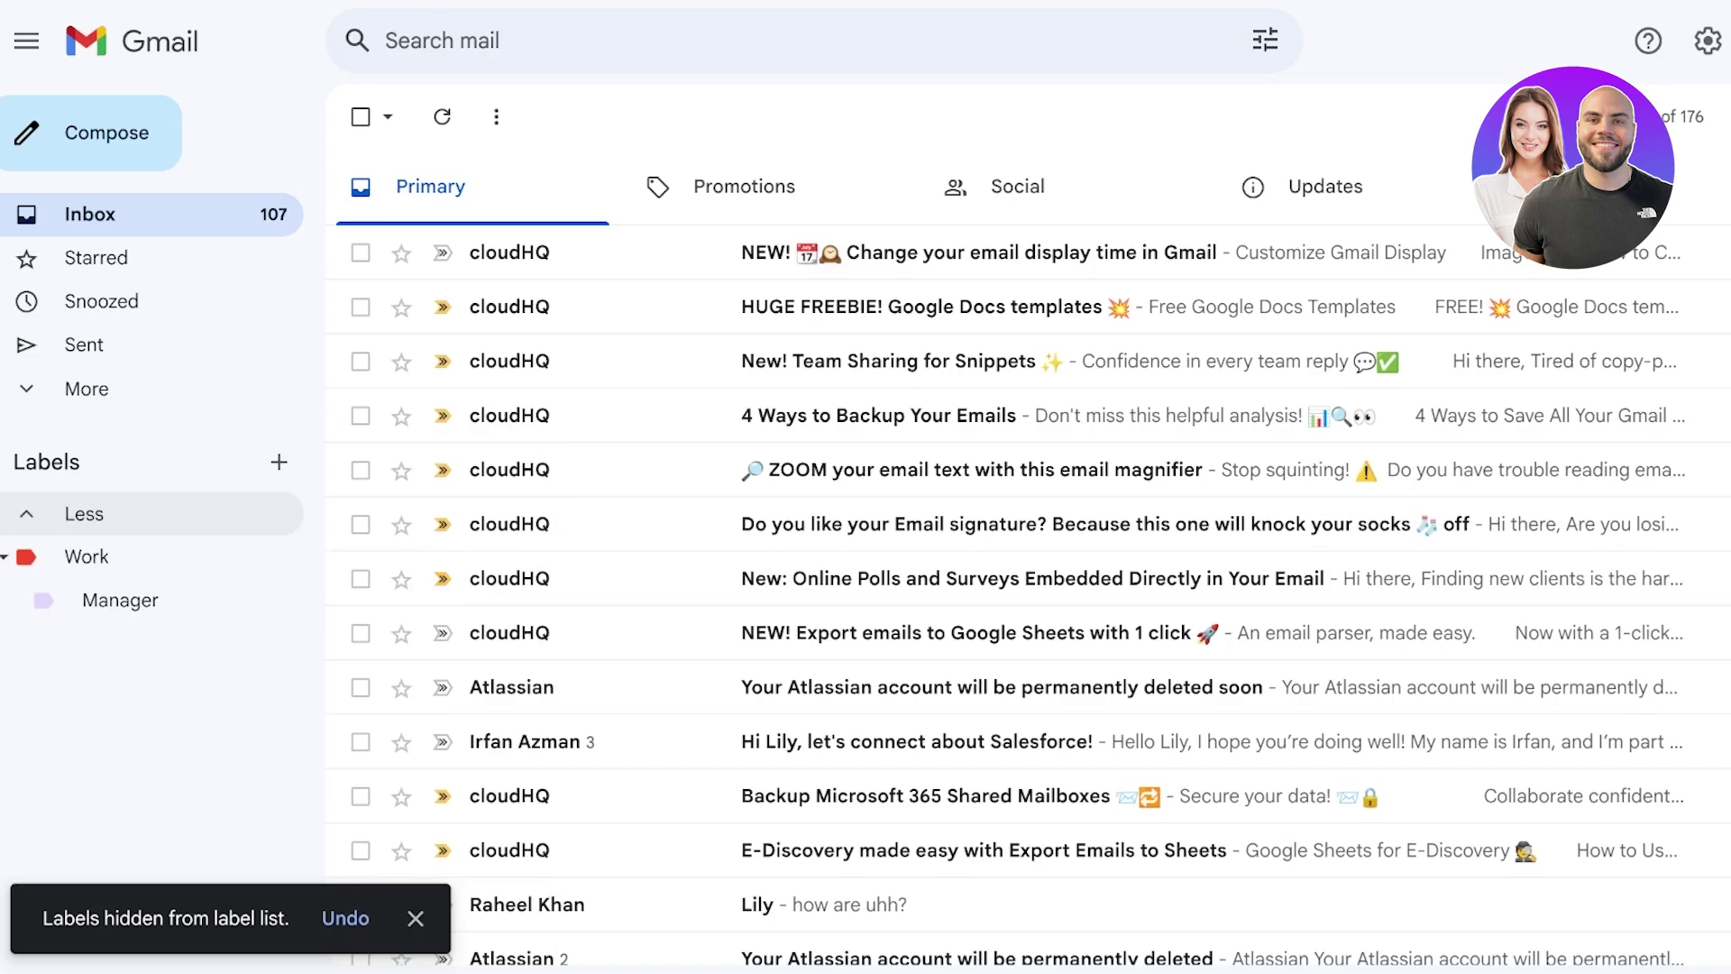
click(279, 556)
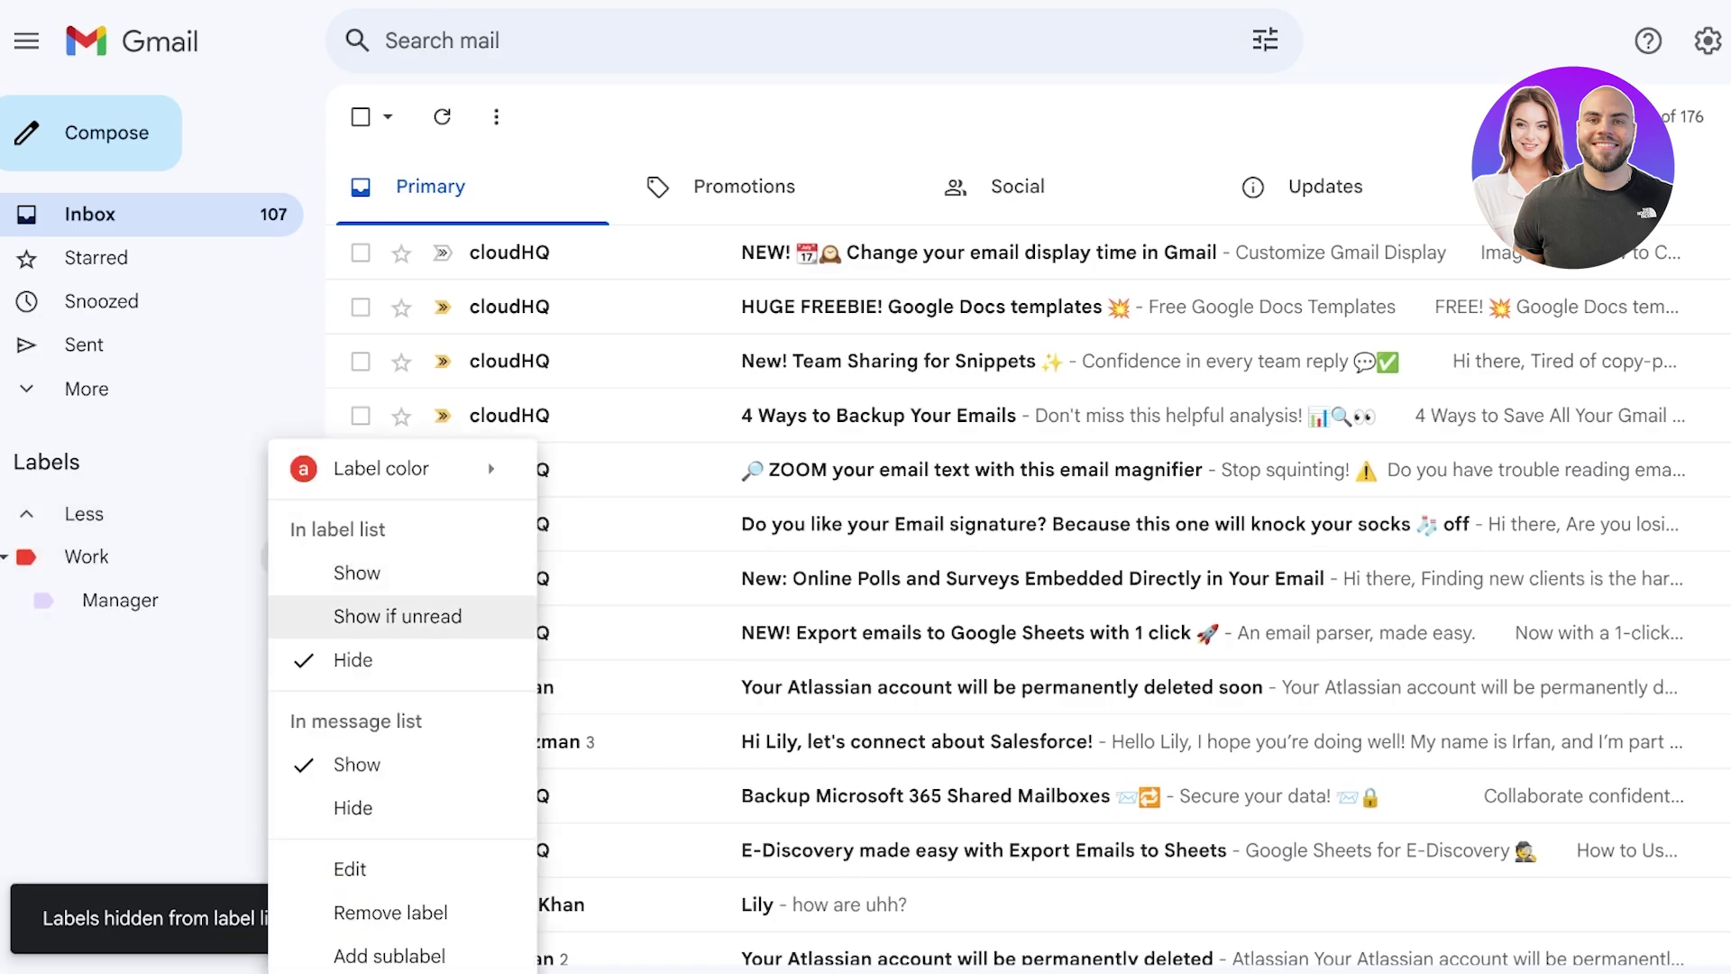
click(357, 573)
click(279, 513)
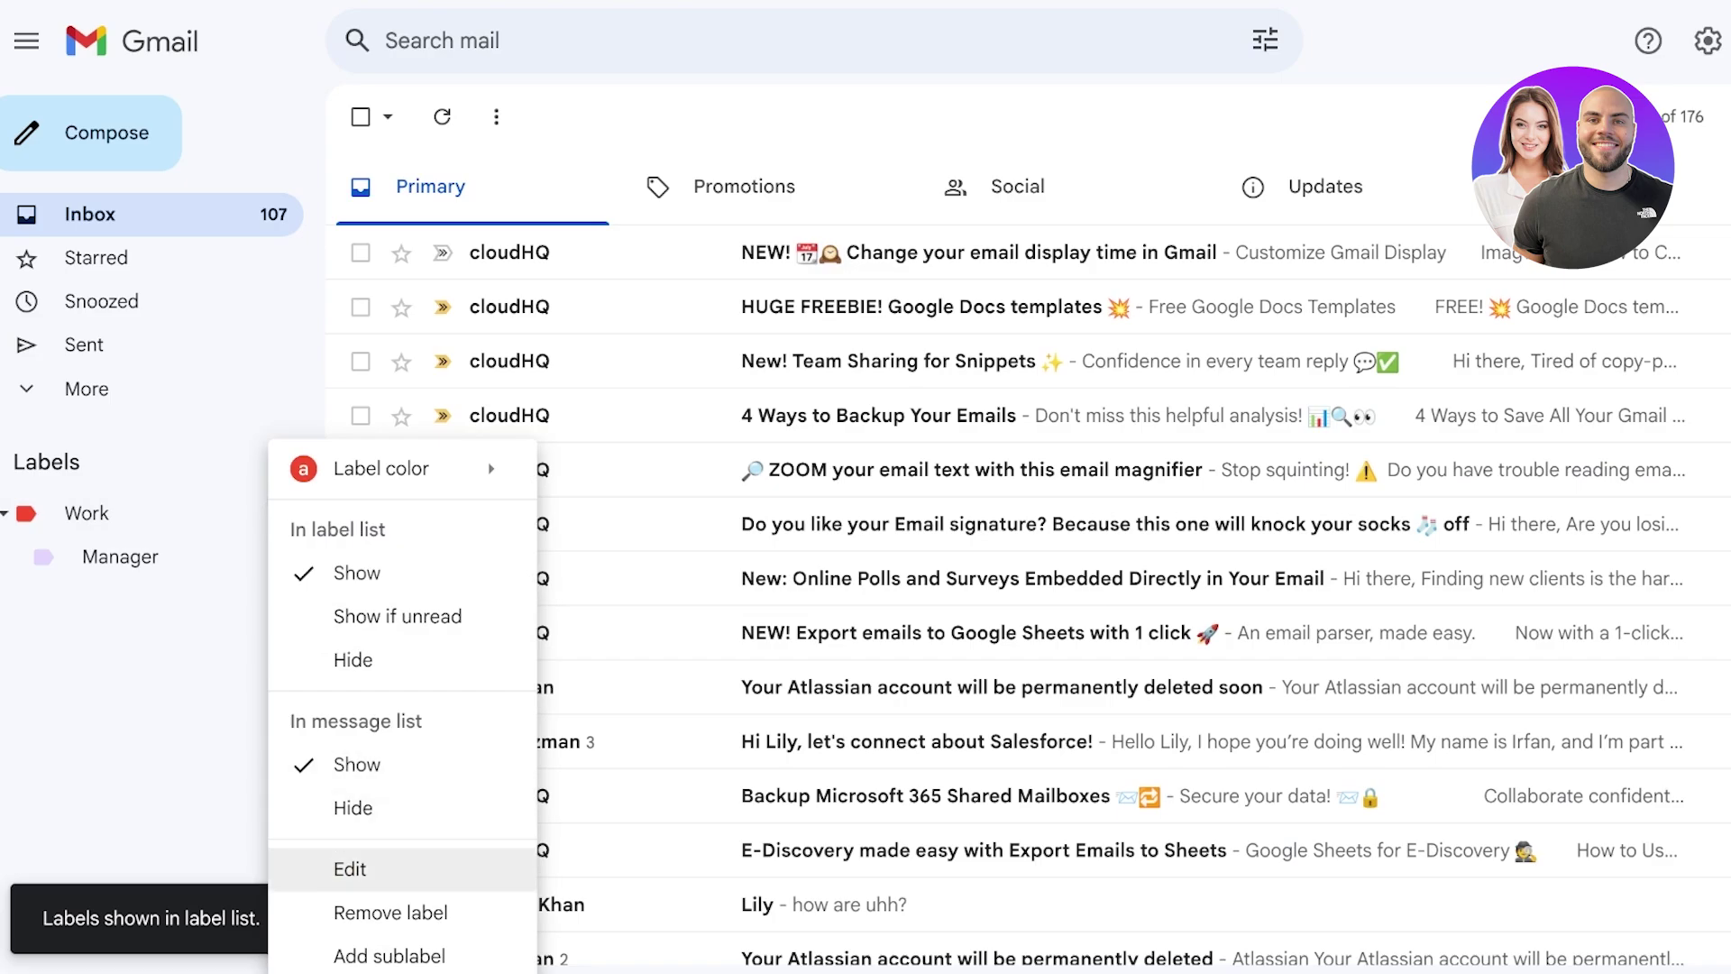
click(379, 868)
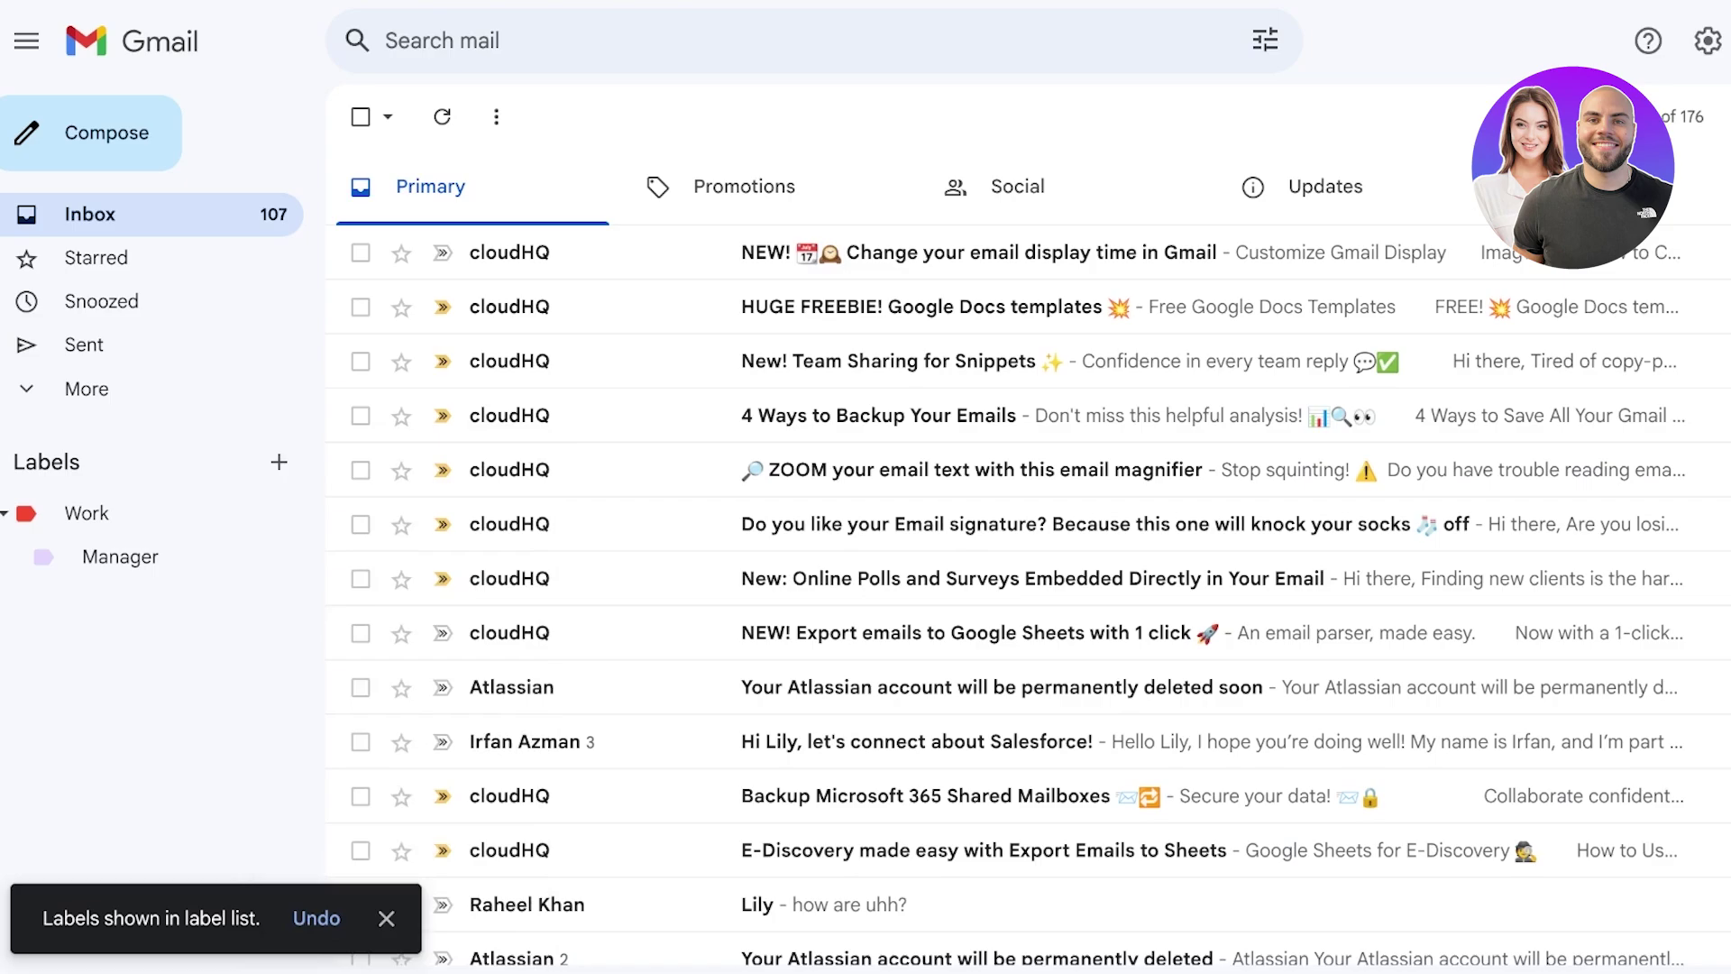
click(1094, 676)
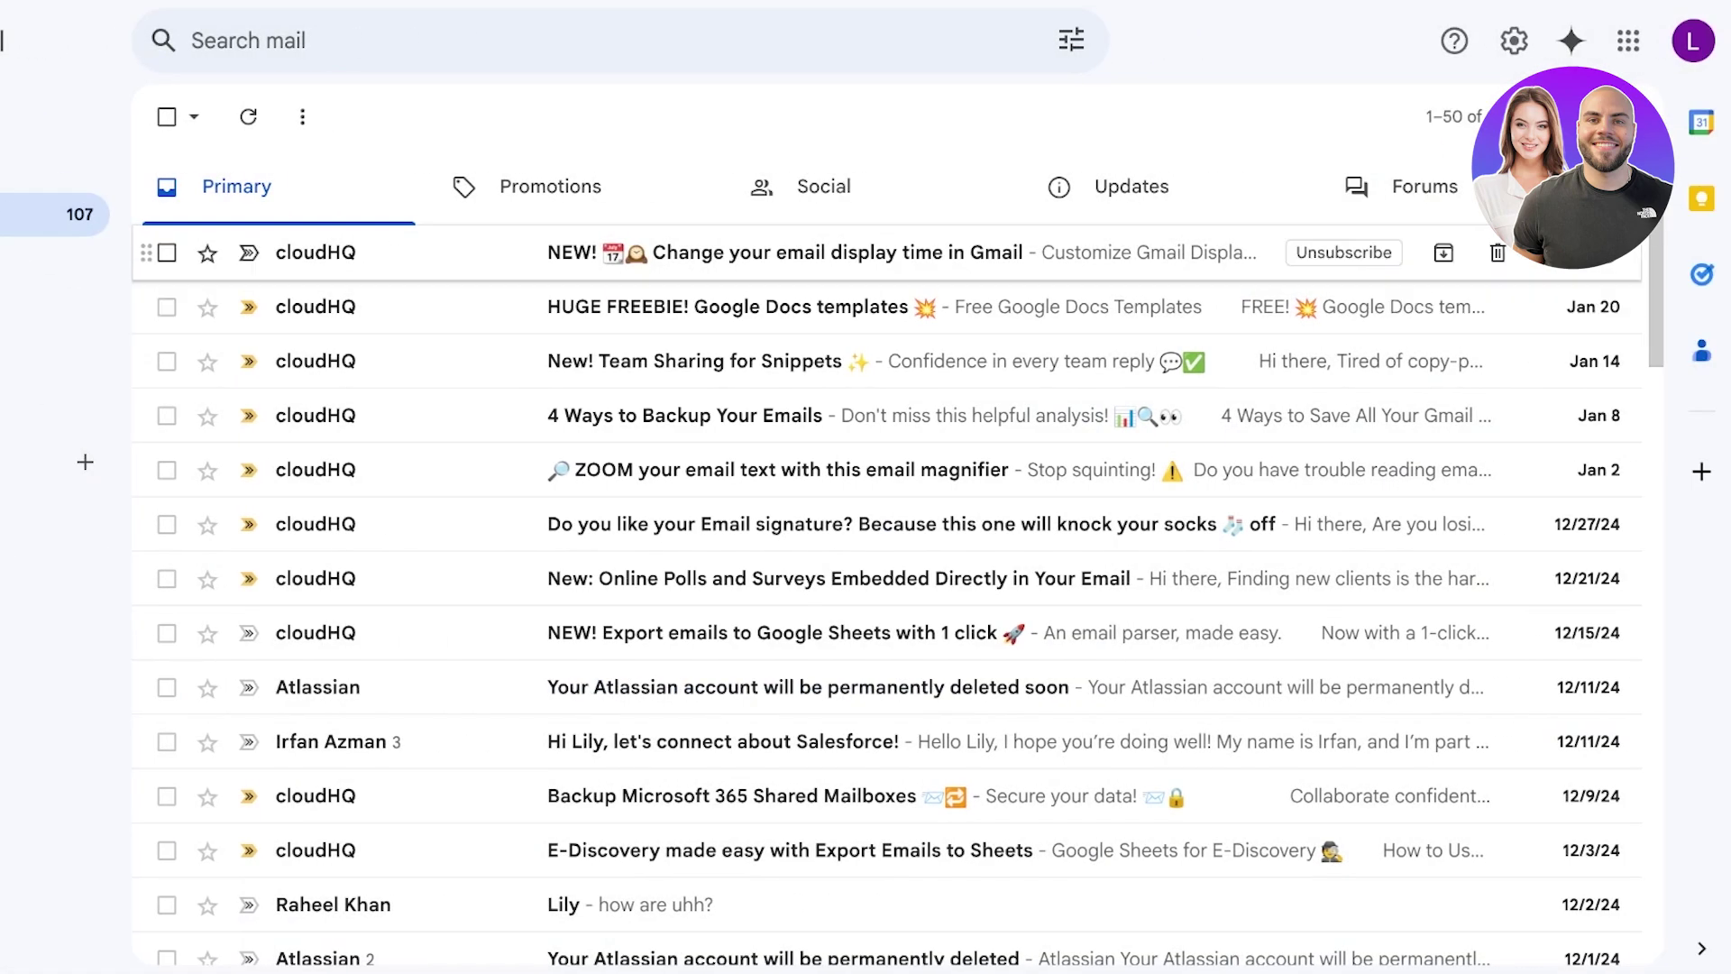
Open the cloudHQ email "Change your email display time in Gmail" and look through its message options and content
click(784, 252)
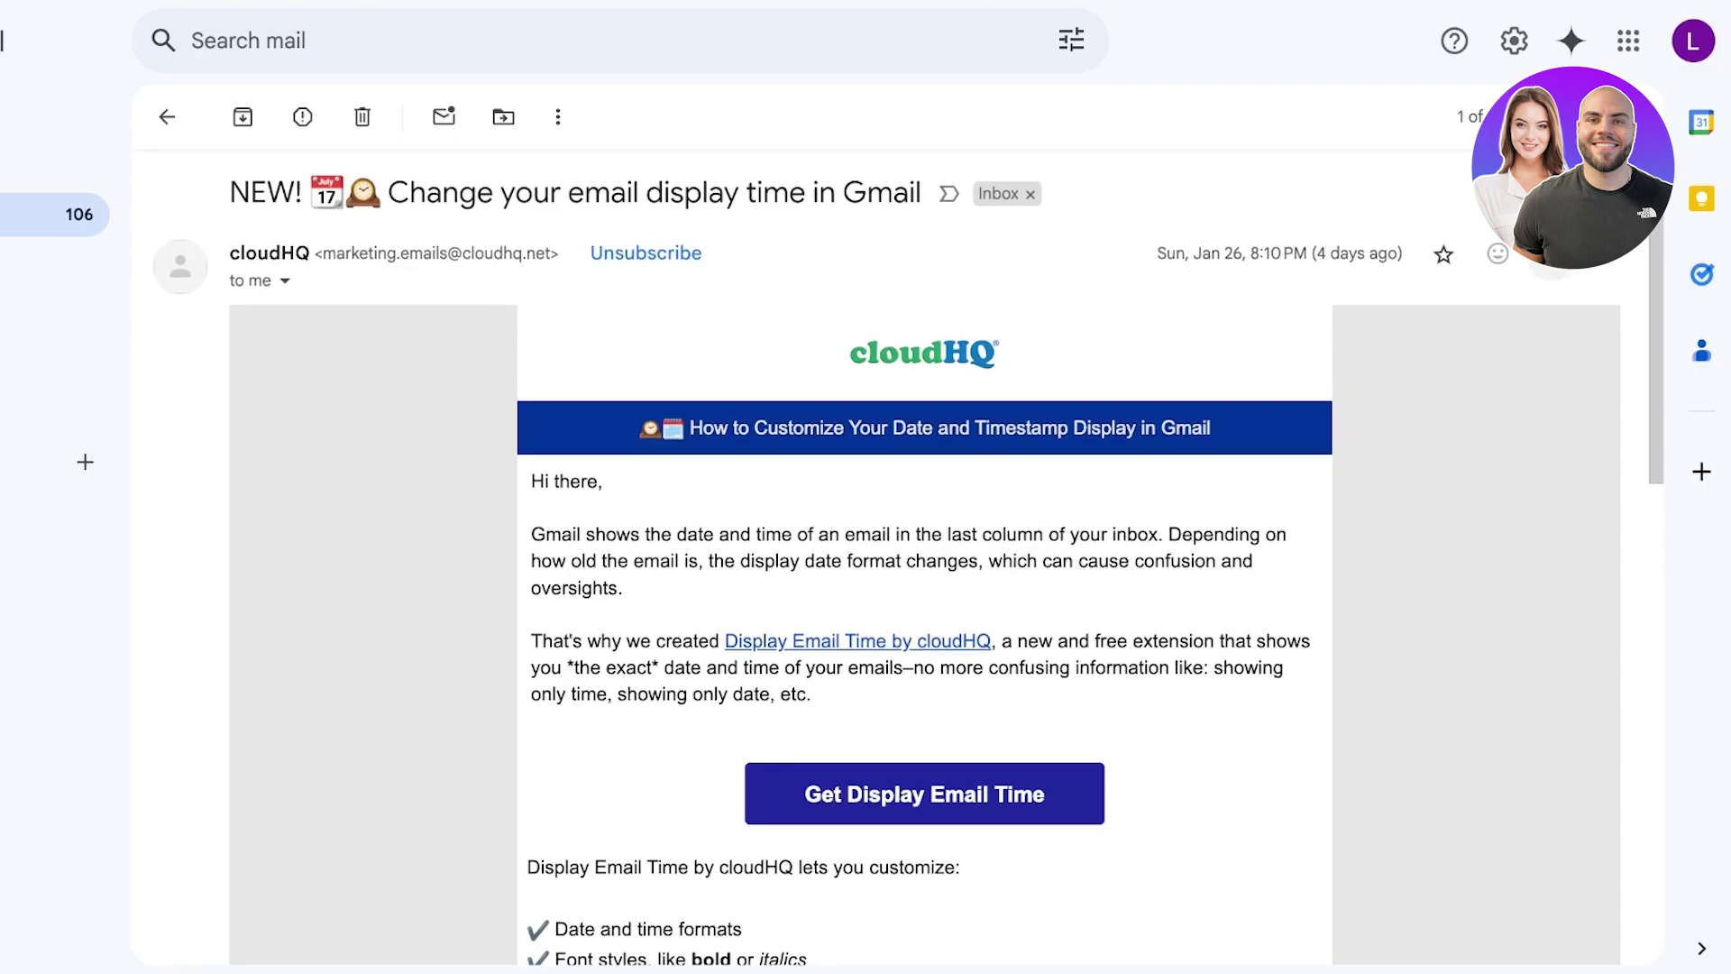
click(1604, 257)
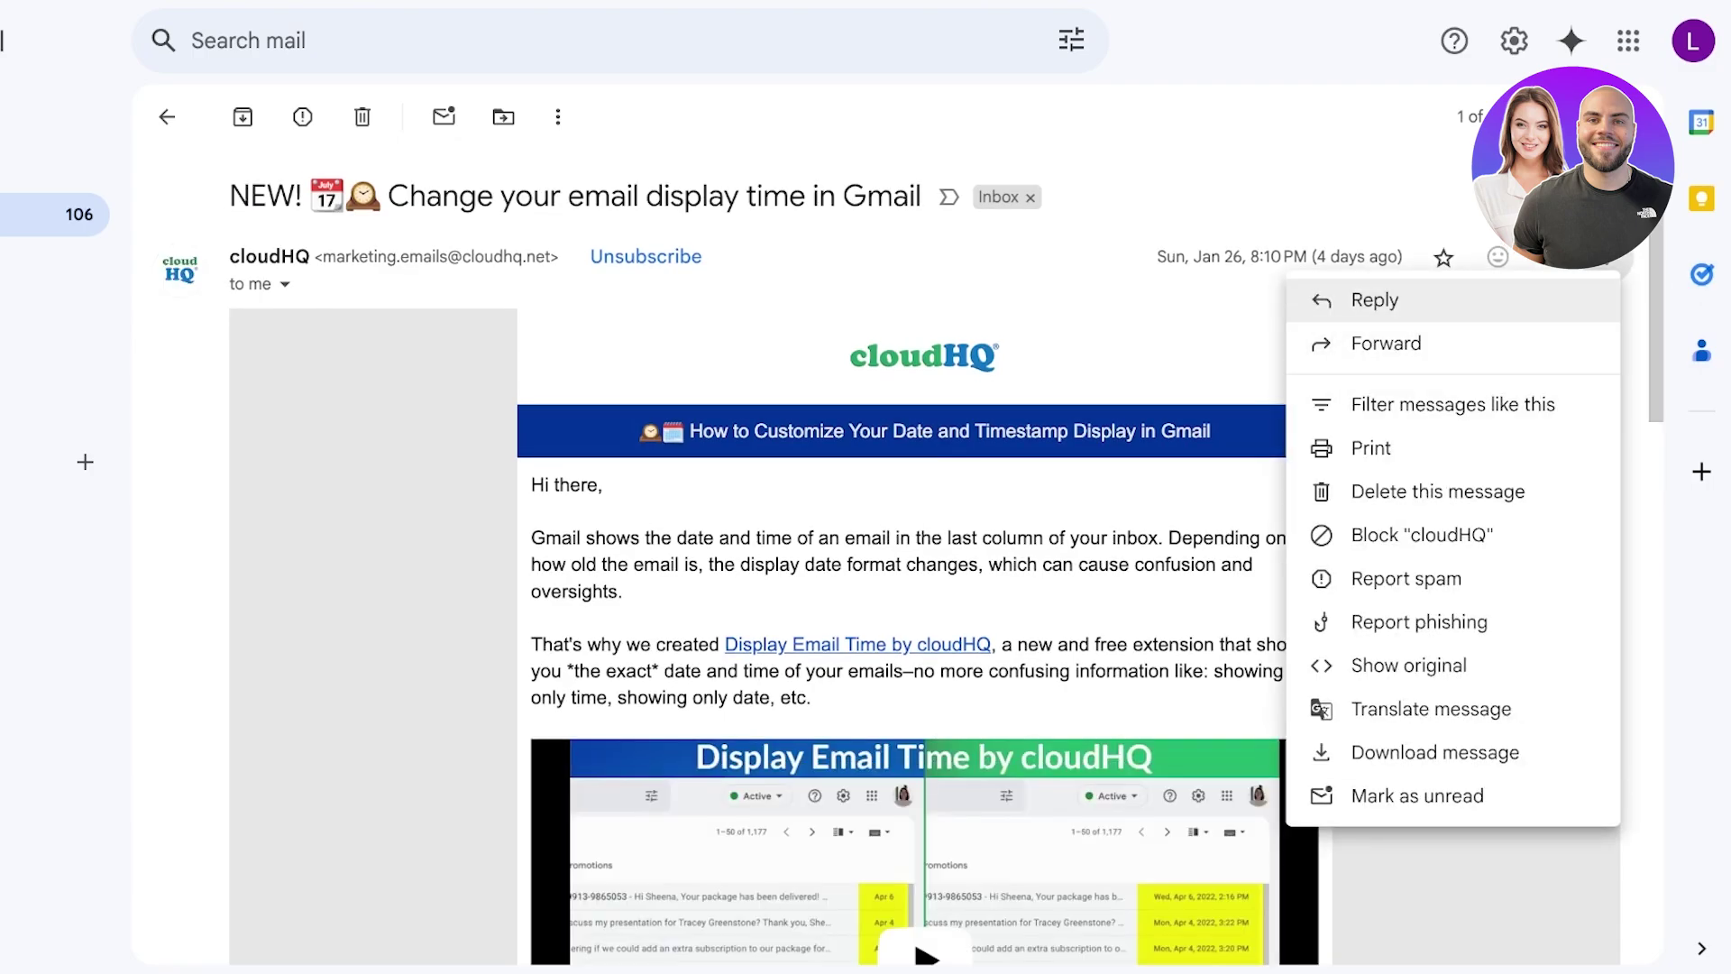
scroll(925, 557, down, 5)
scroll(901, 558, up, 5)
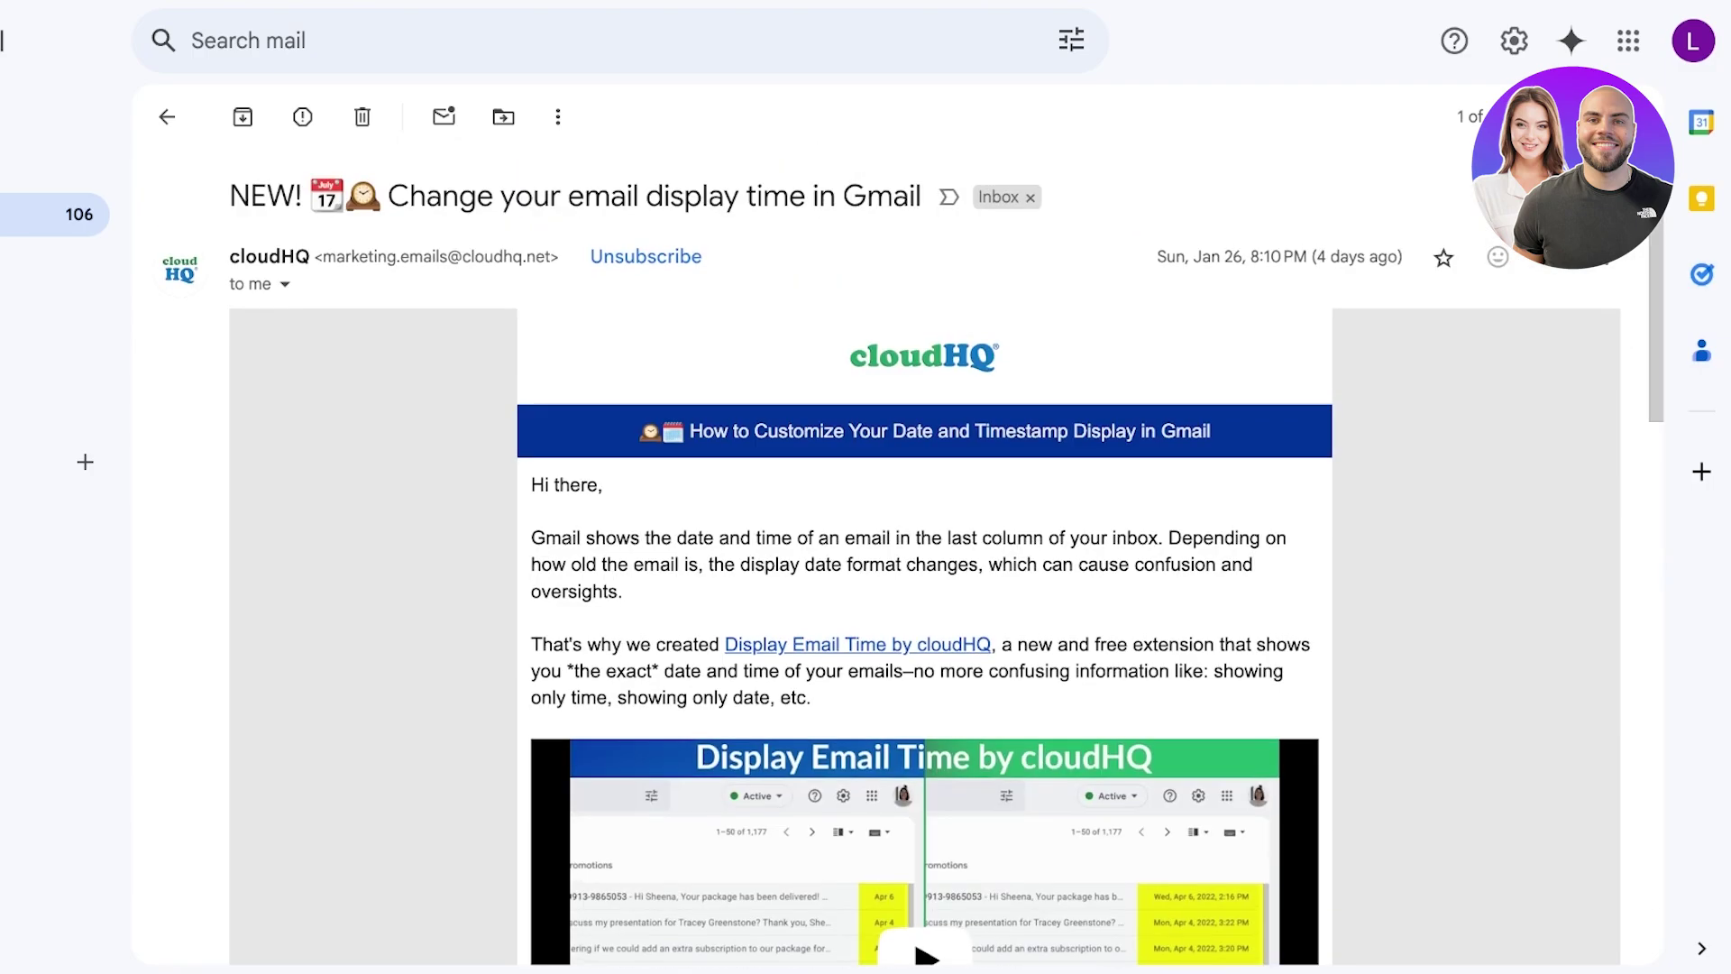
scroll(924, 556, down, 15)
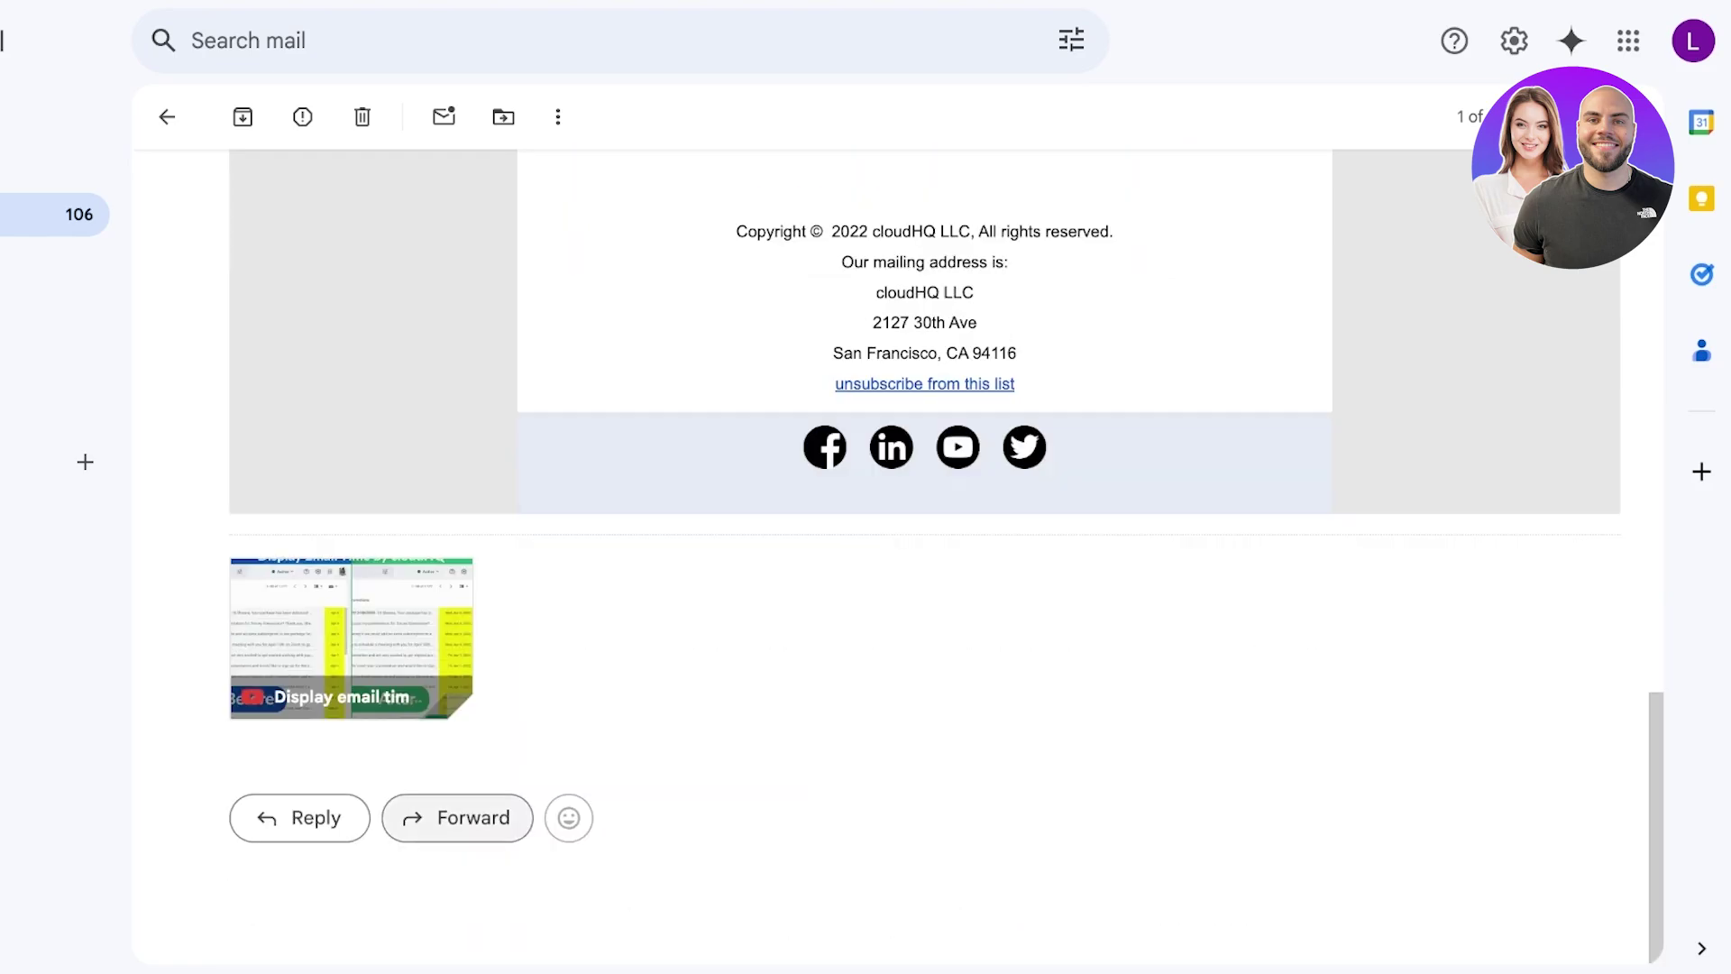
scroll(457, 817, up, 15)
Apply the Work label to the open email, check the Work label's conversations, and return to the inbox
click(558, 116)
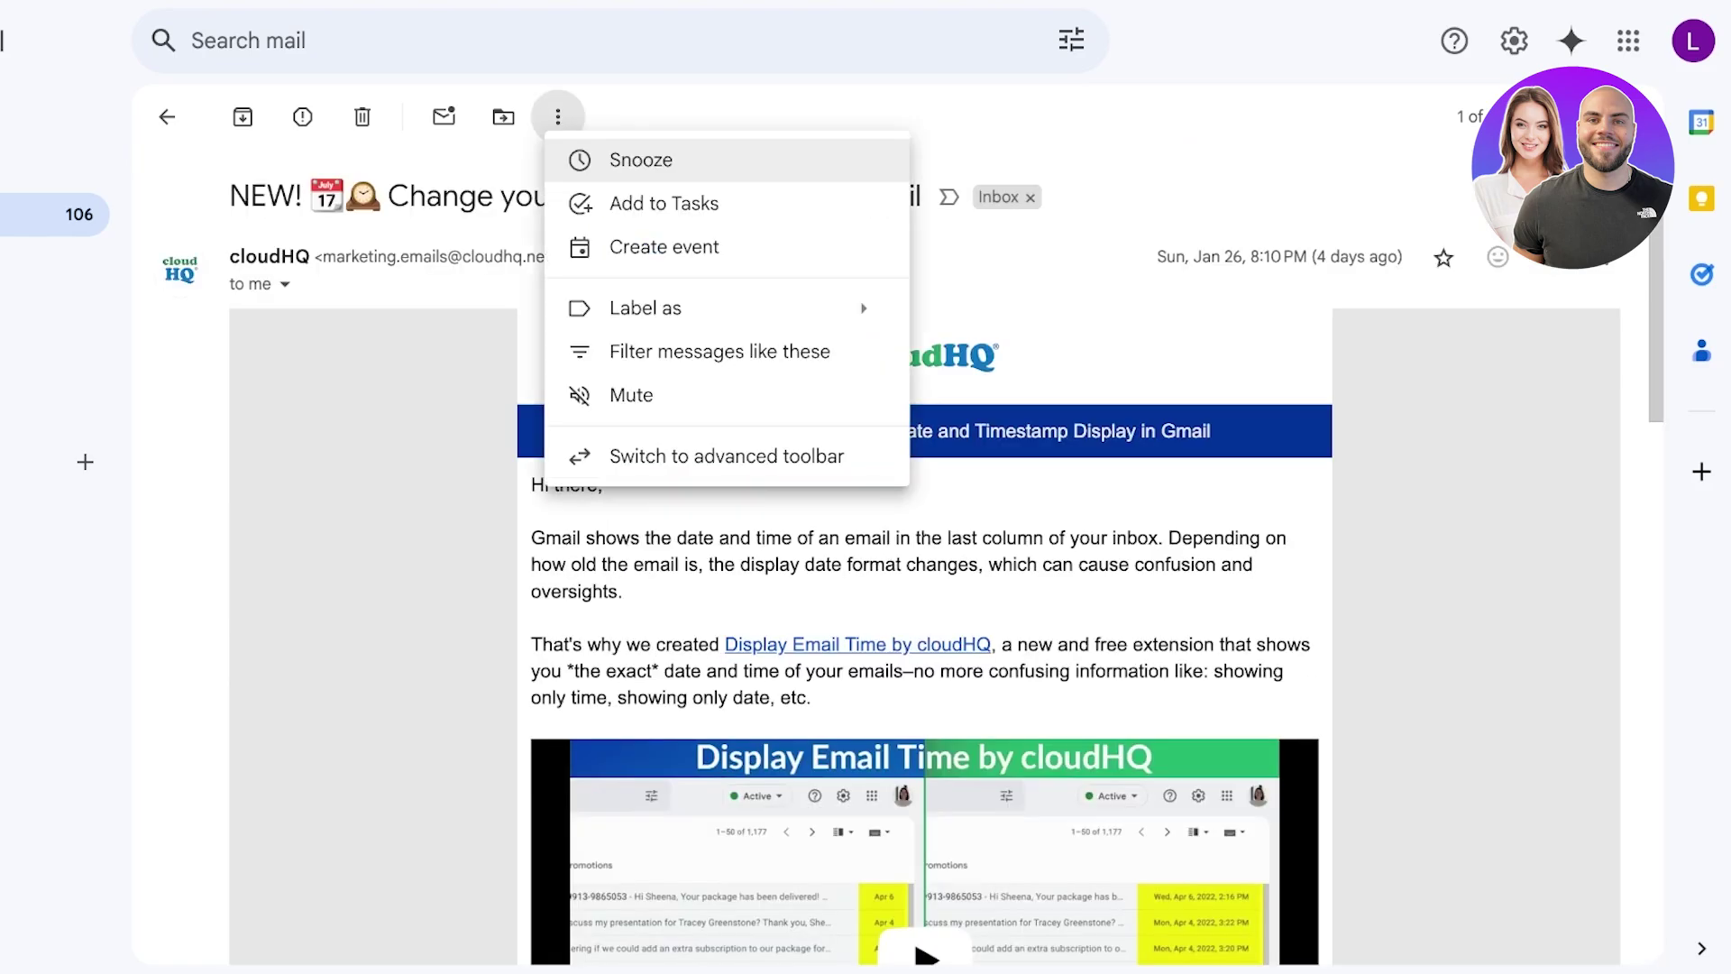
mouse_move(727, 307)
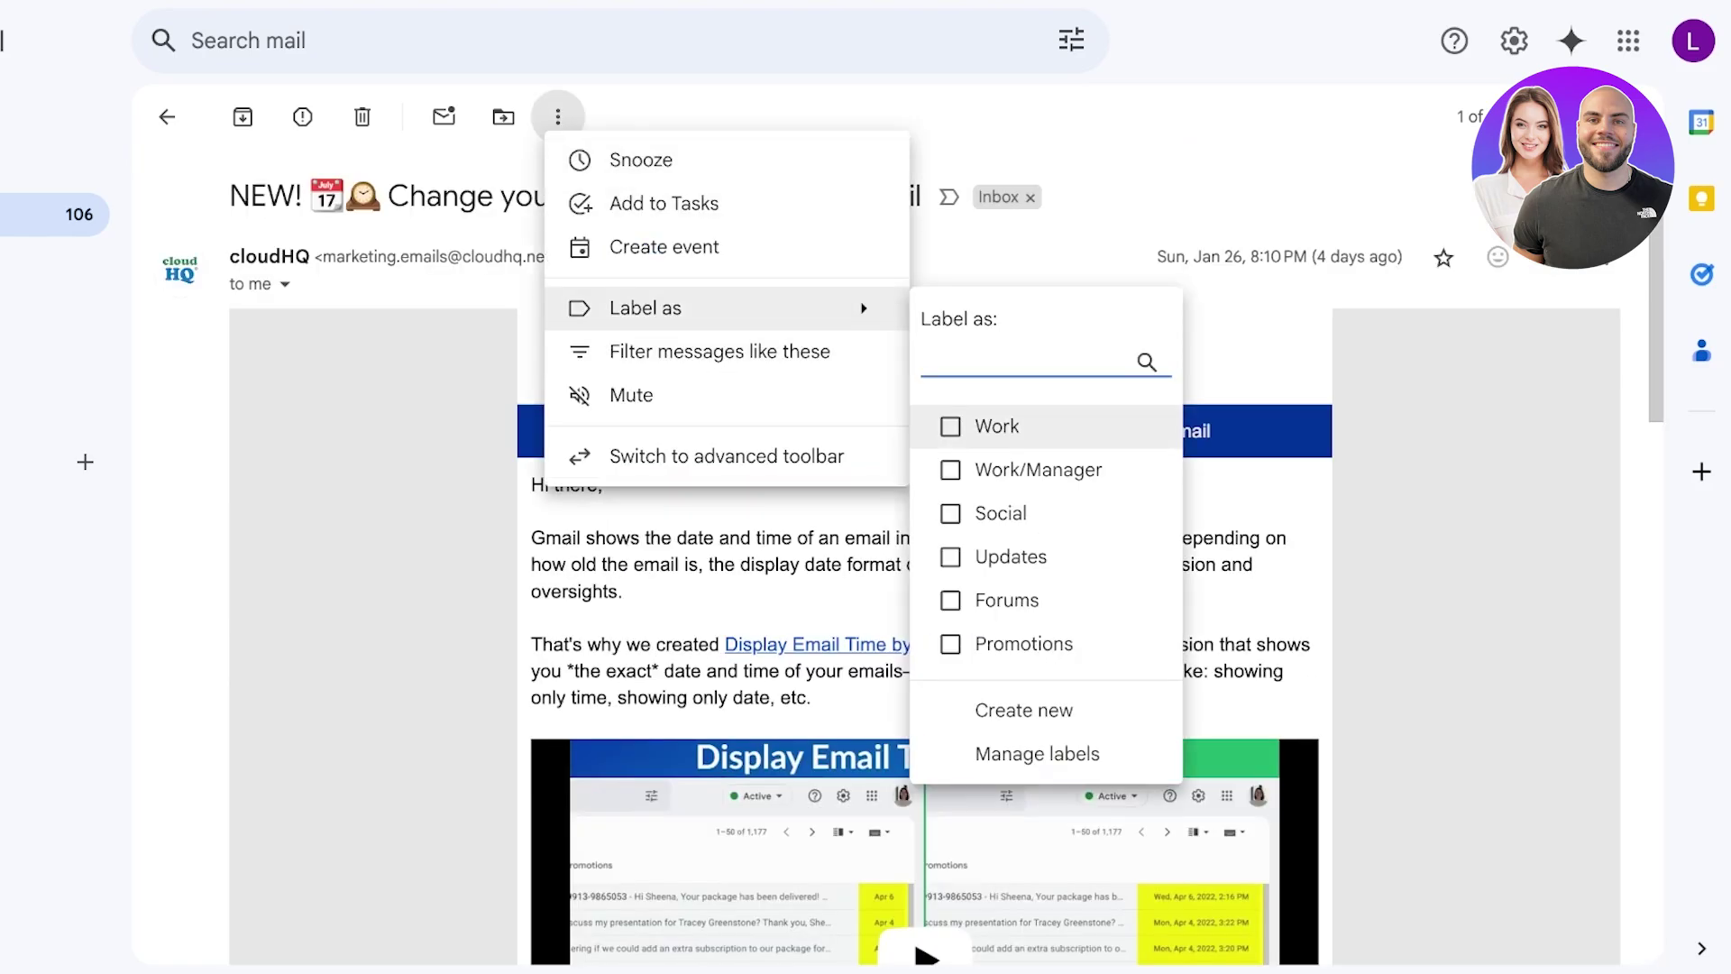
click(956, 425)
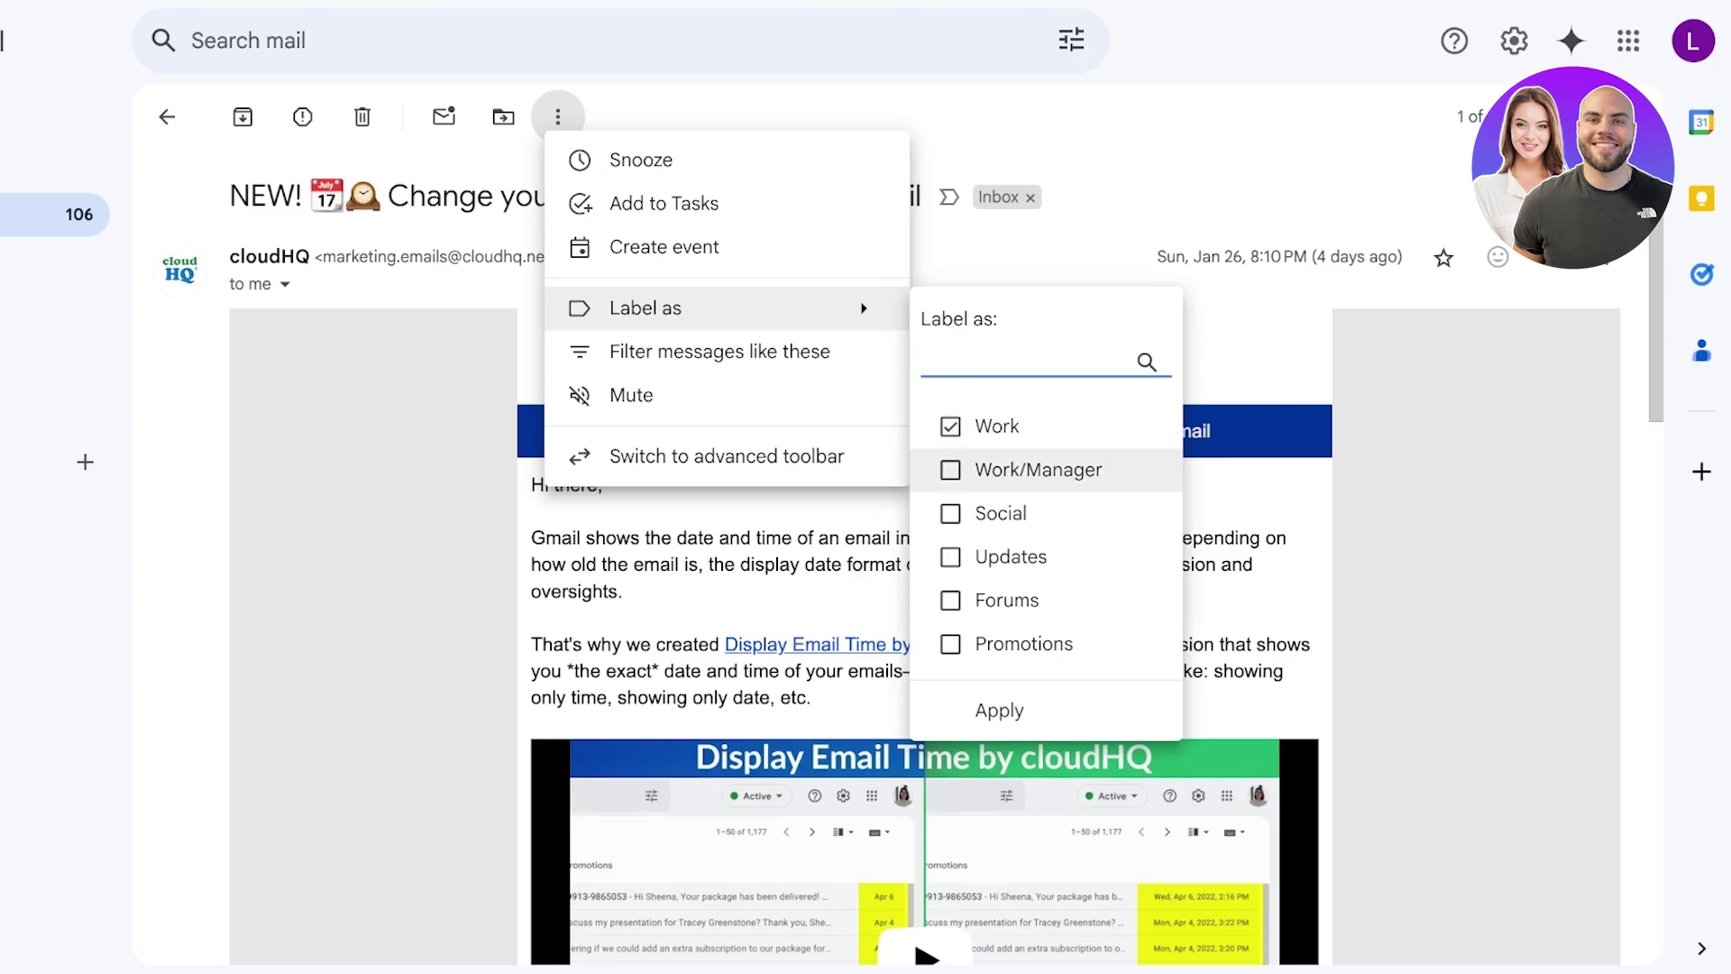
click(999, 710)
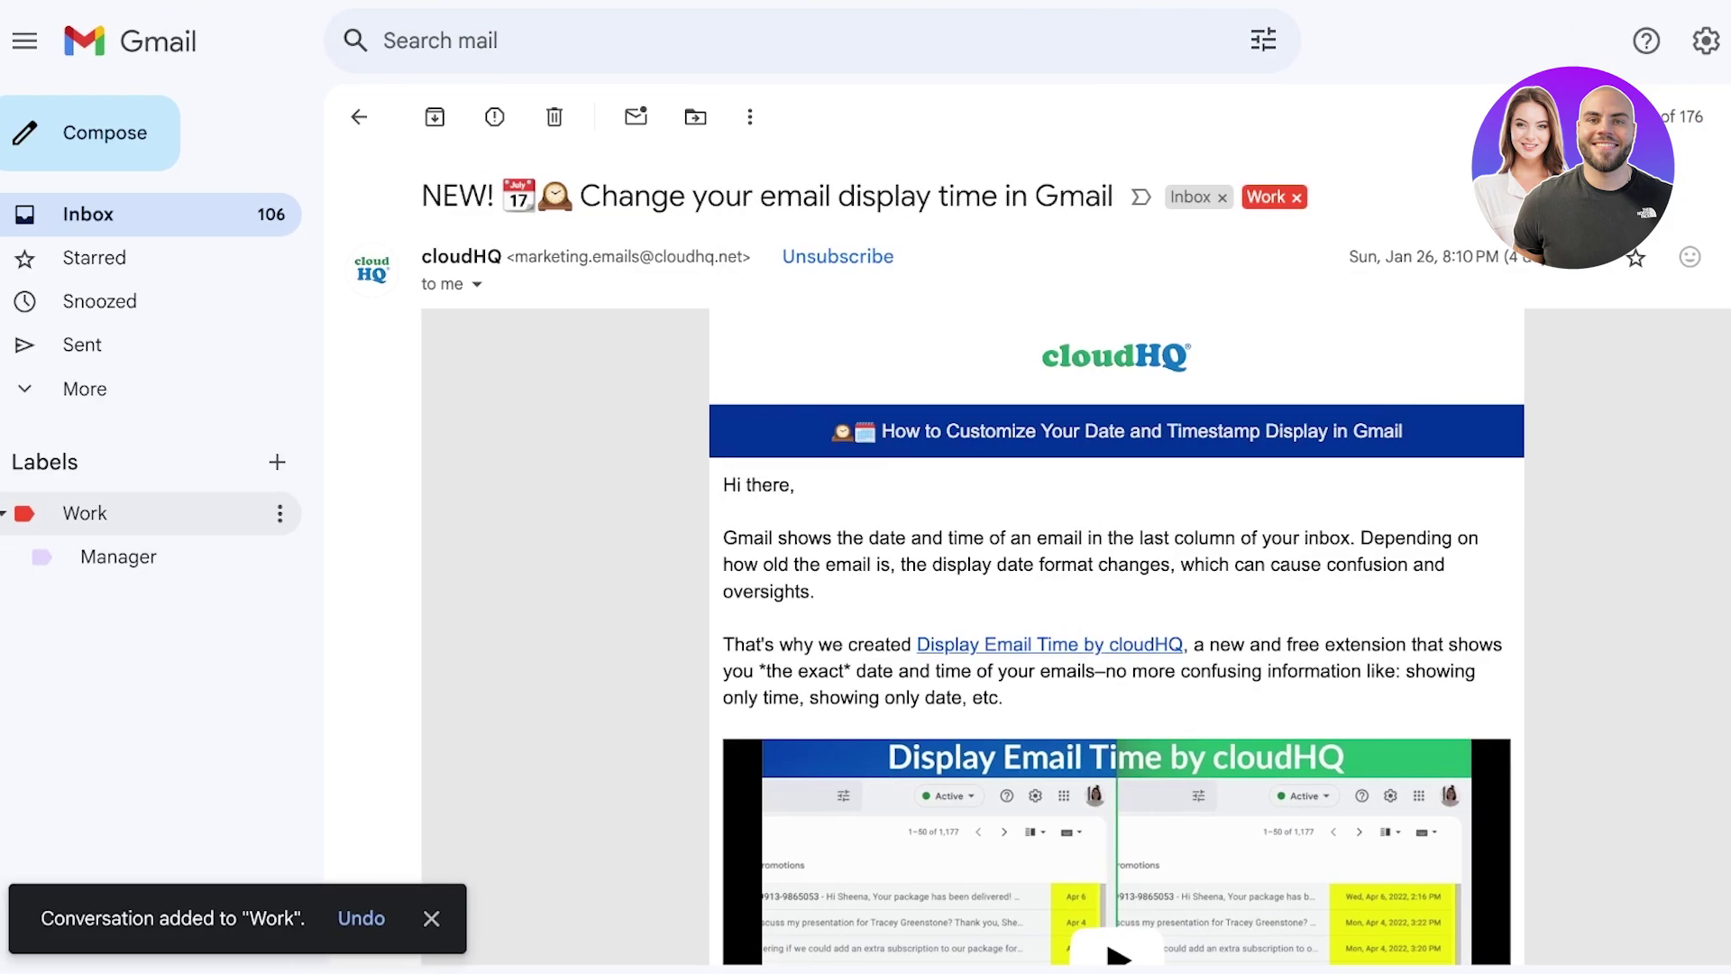
click(85, 513)
click(89, 213)
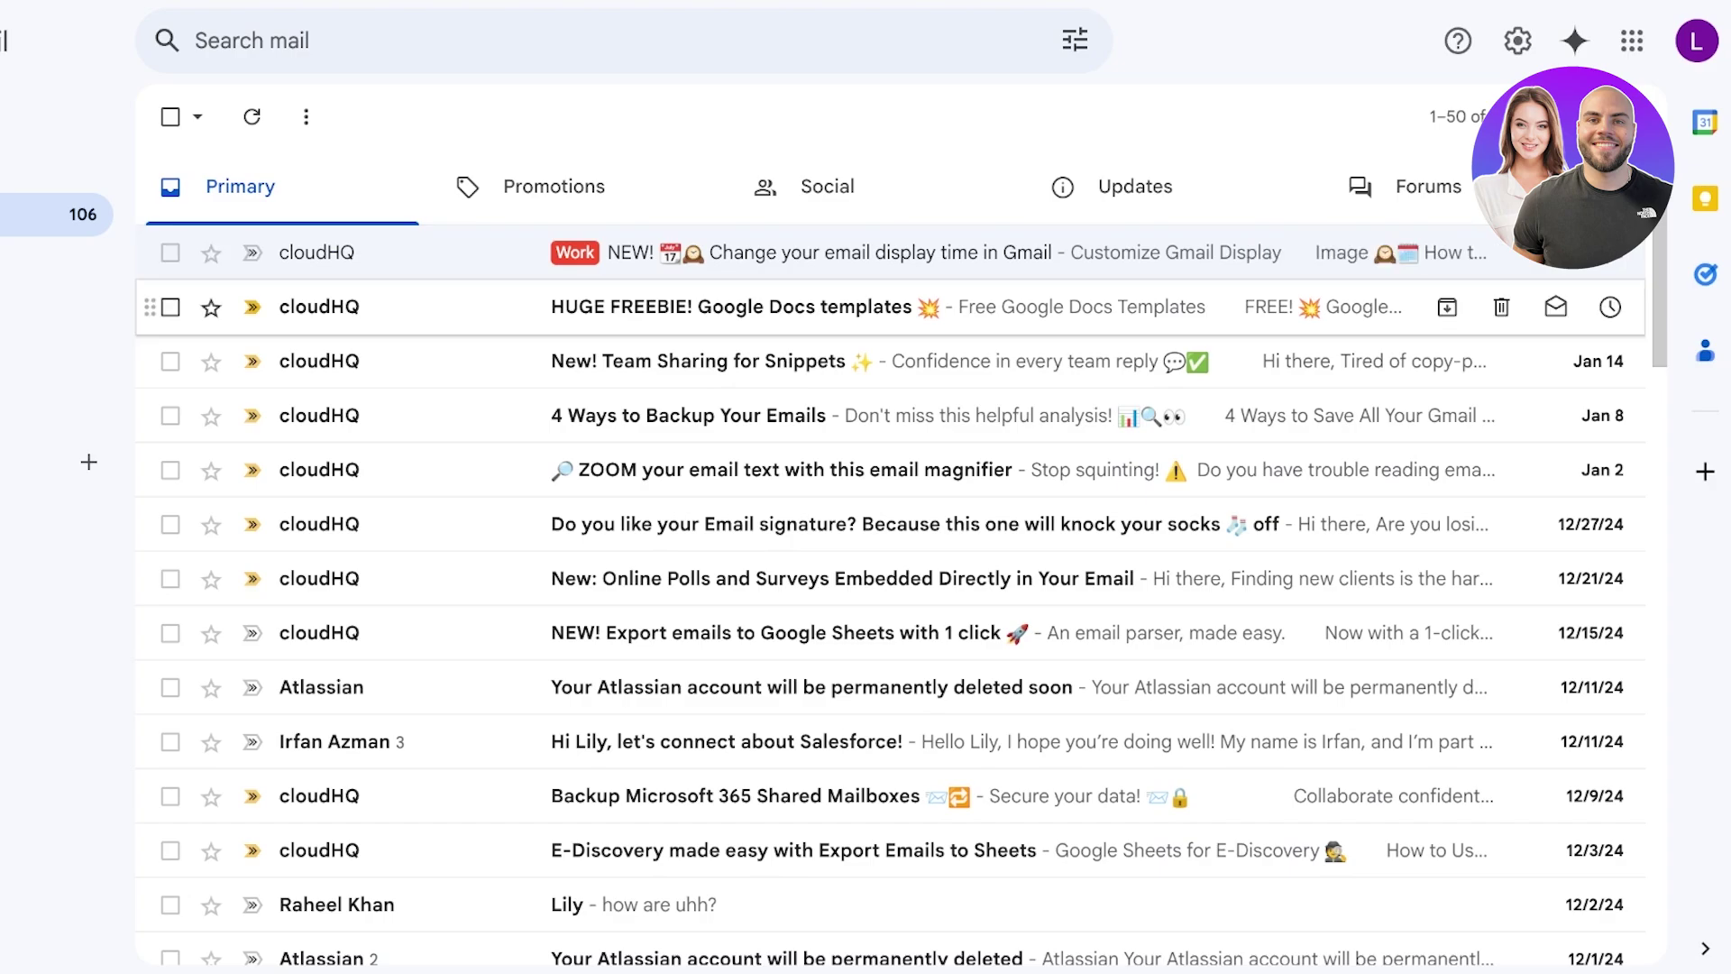
Try selecting the "HUGE FREEBIE! Google Docs templates" email and every conversation on the page, clearing each selection
click(171, 306)
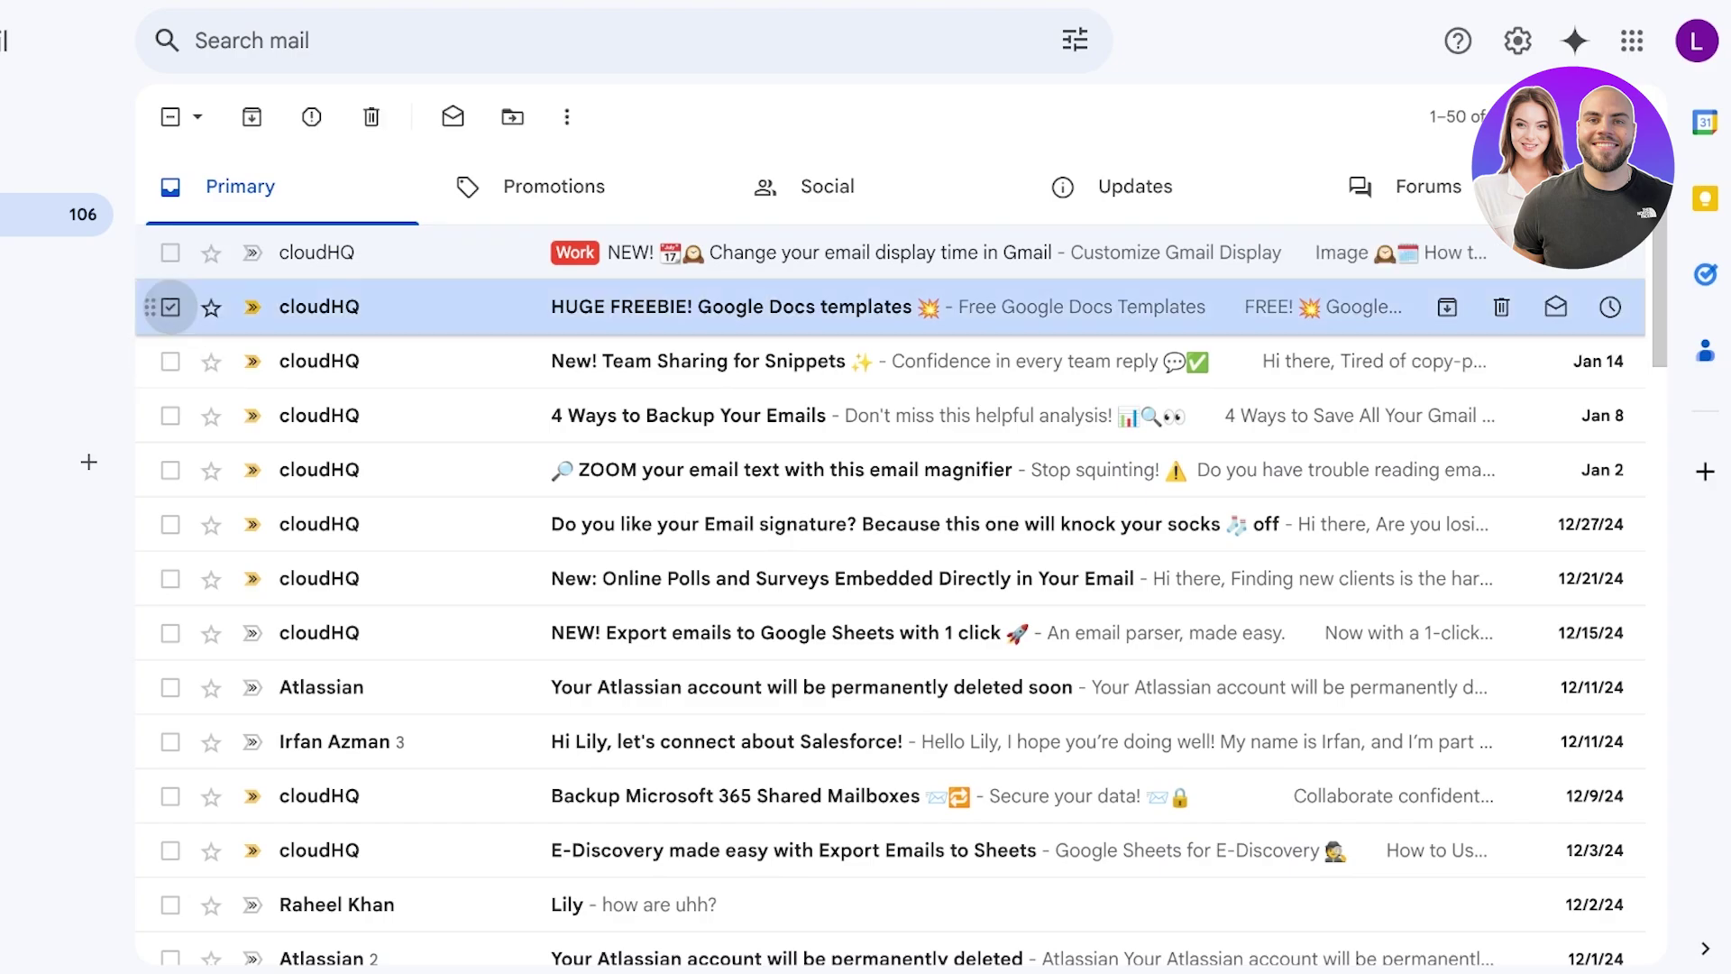
click(170, 307)
click(170, 117)
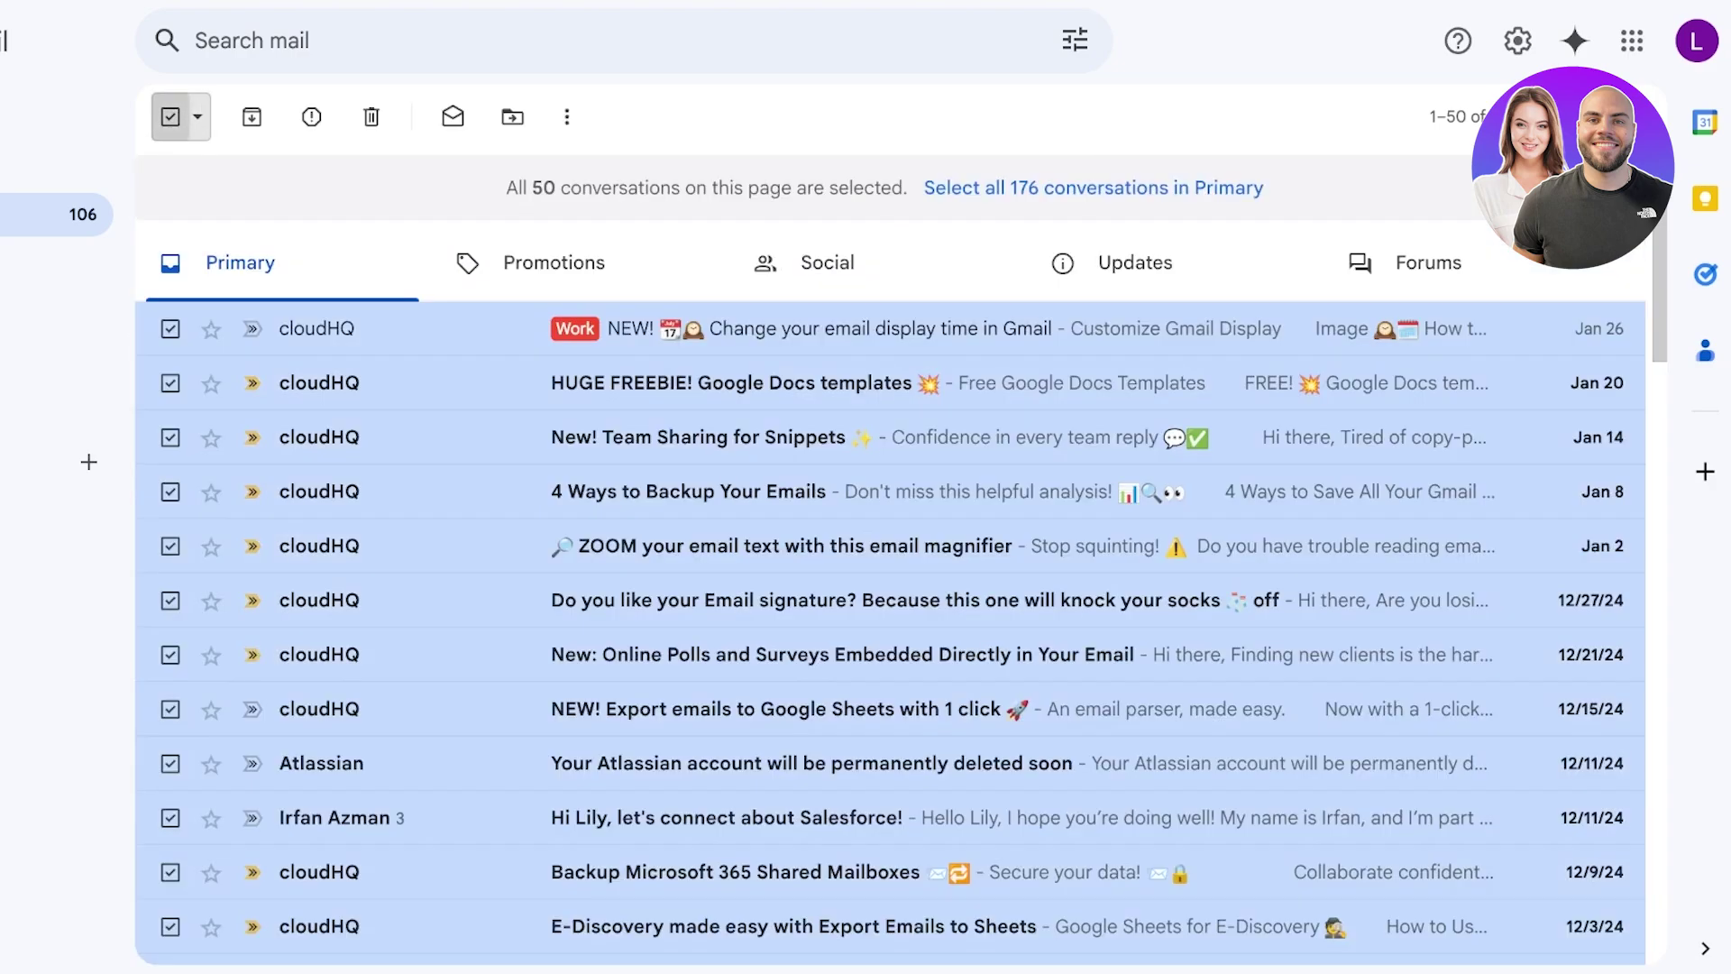
click(170, 116)
Apply the Work/Manager label to the Google Docs templates, Team Sharing for Snippets and 4 Ways to Backup Your Emails messages
click(170, 307)
click(171, 360)
click(171, 416)
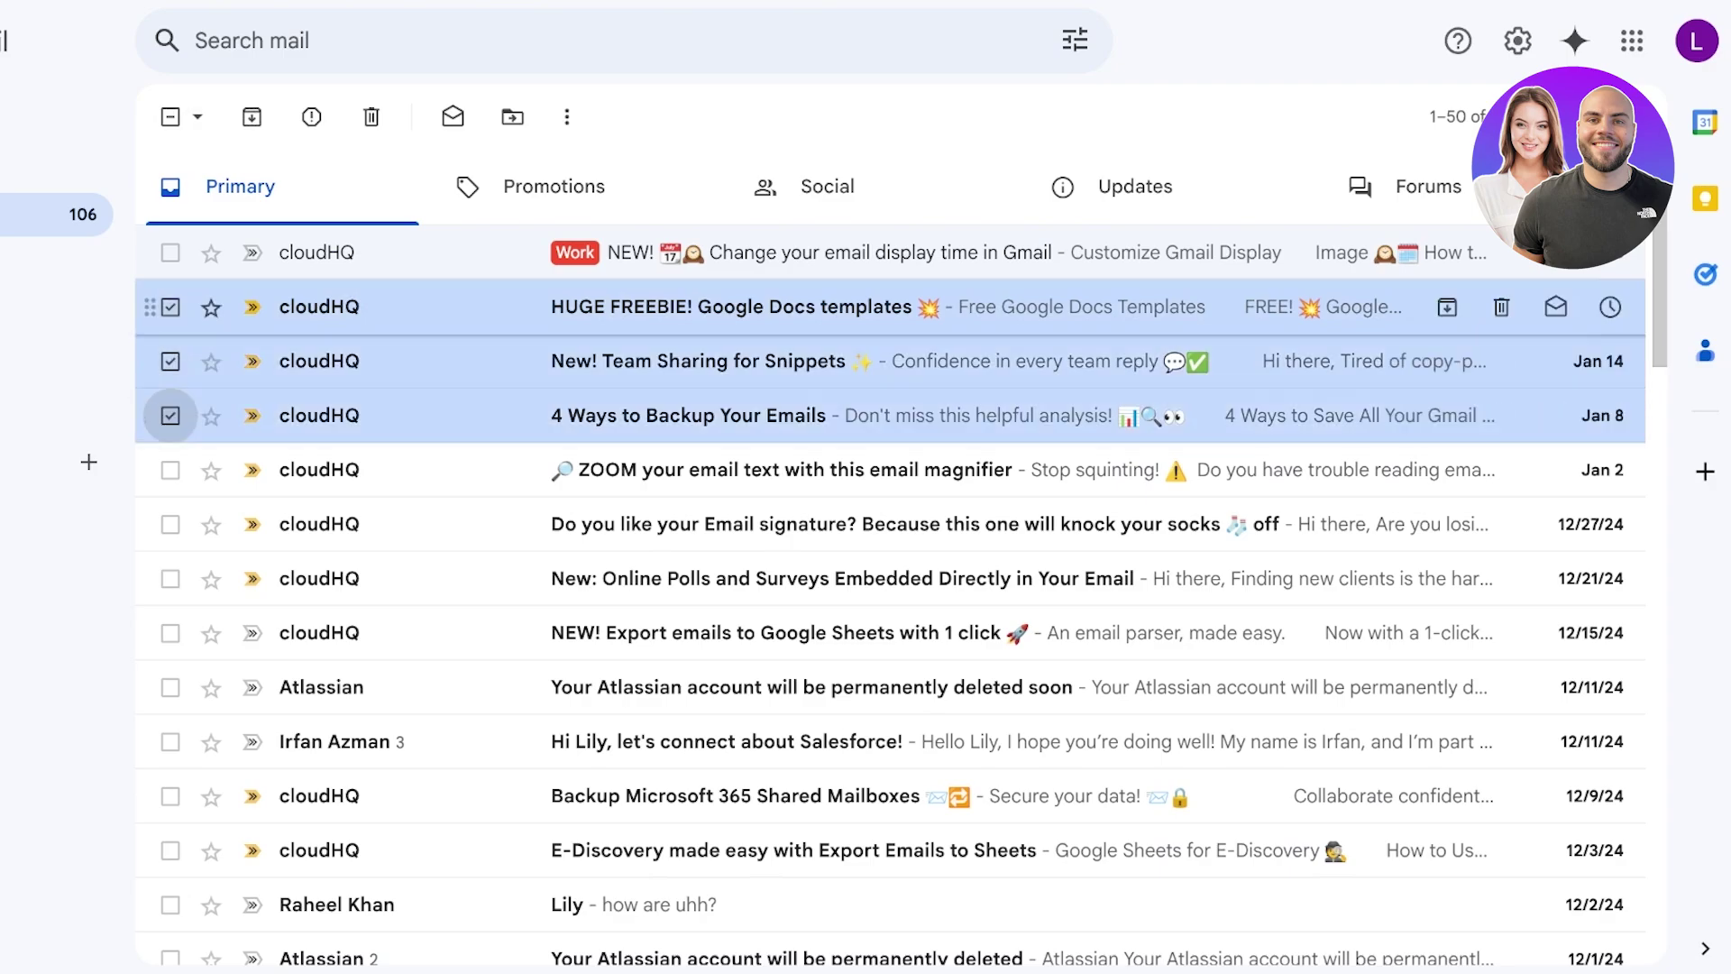
click(566, 116)
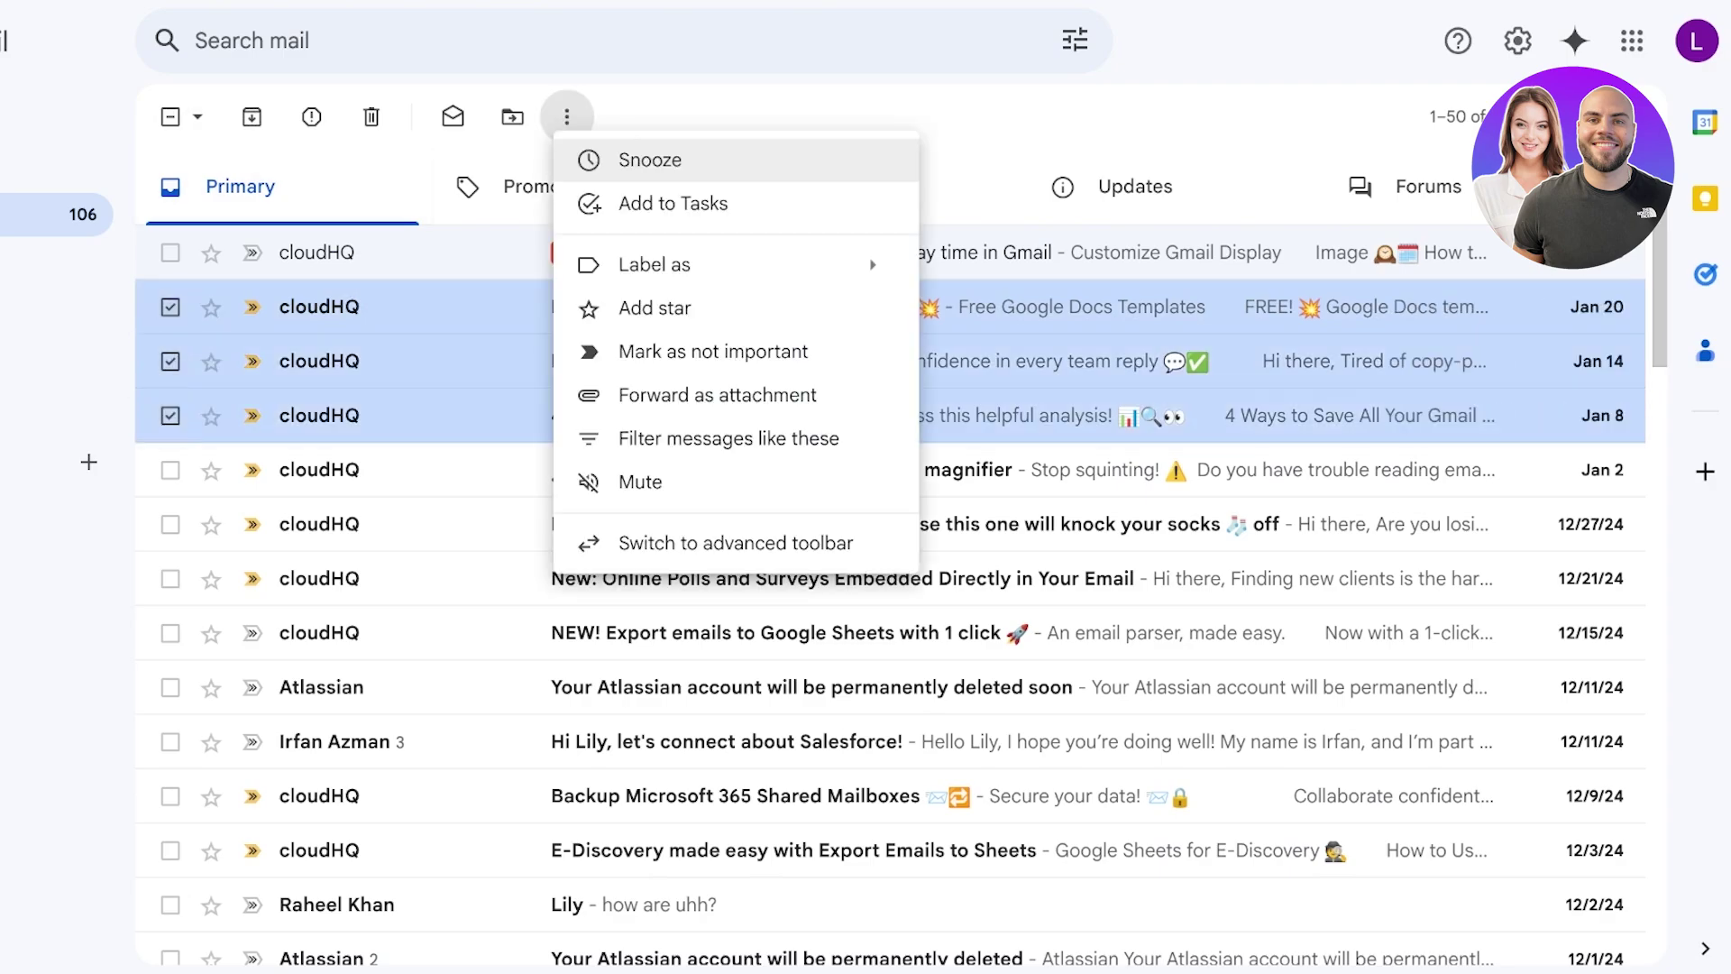
mouse_move(736, 265)
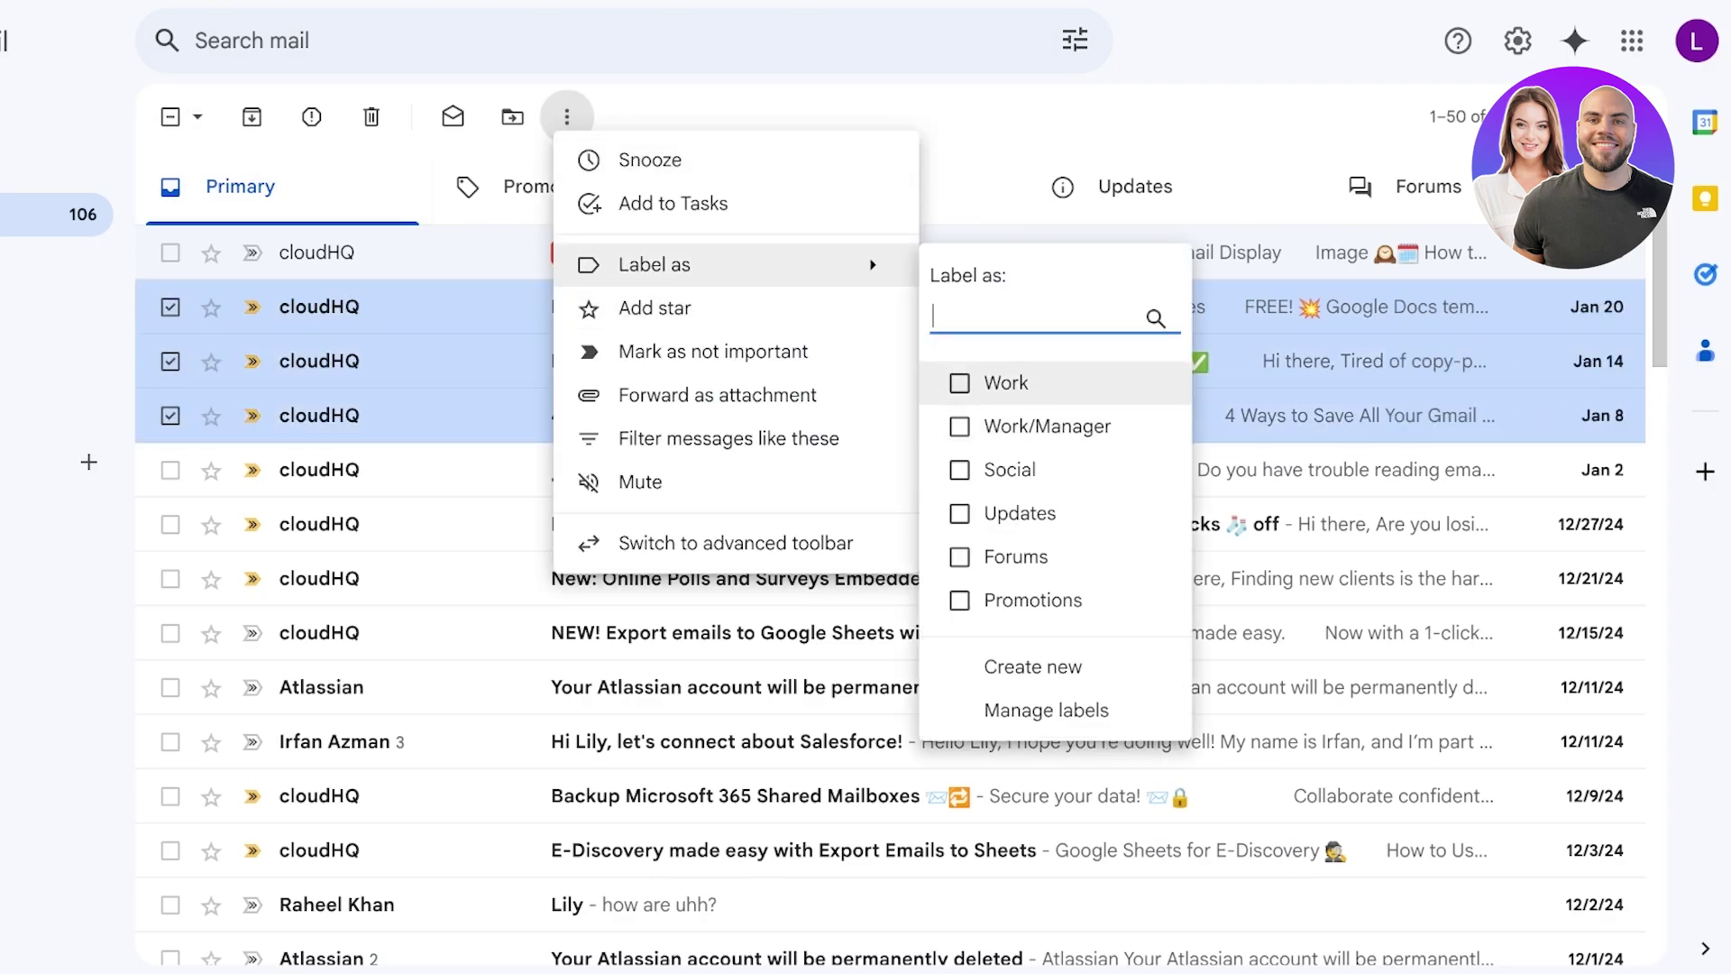
click(1046, 425)
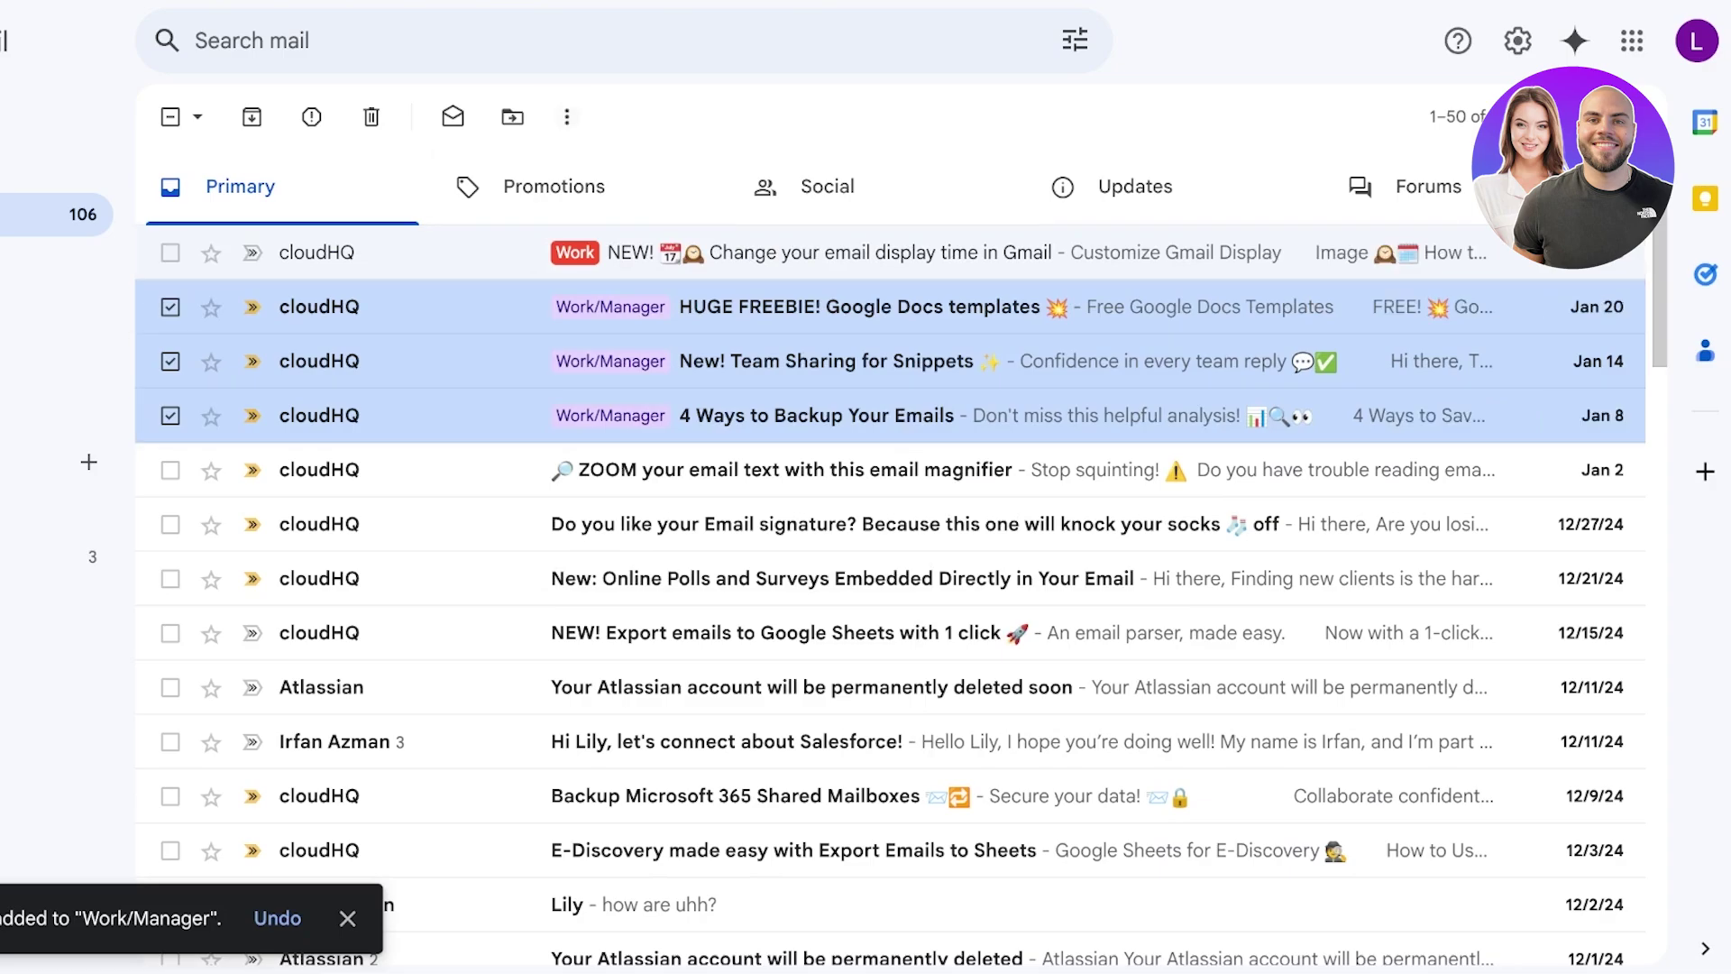
Look at the new label form for the selected emails without creating one, and at the Work label's options
click(566, 116)
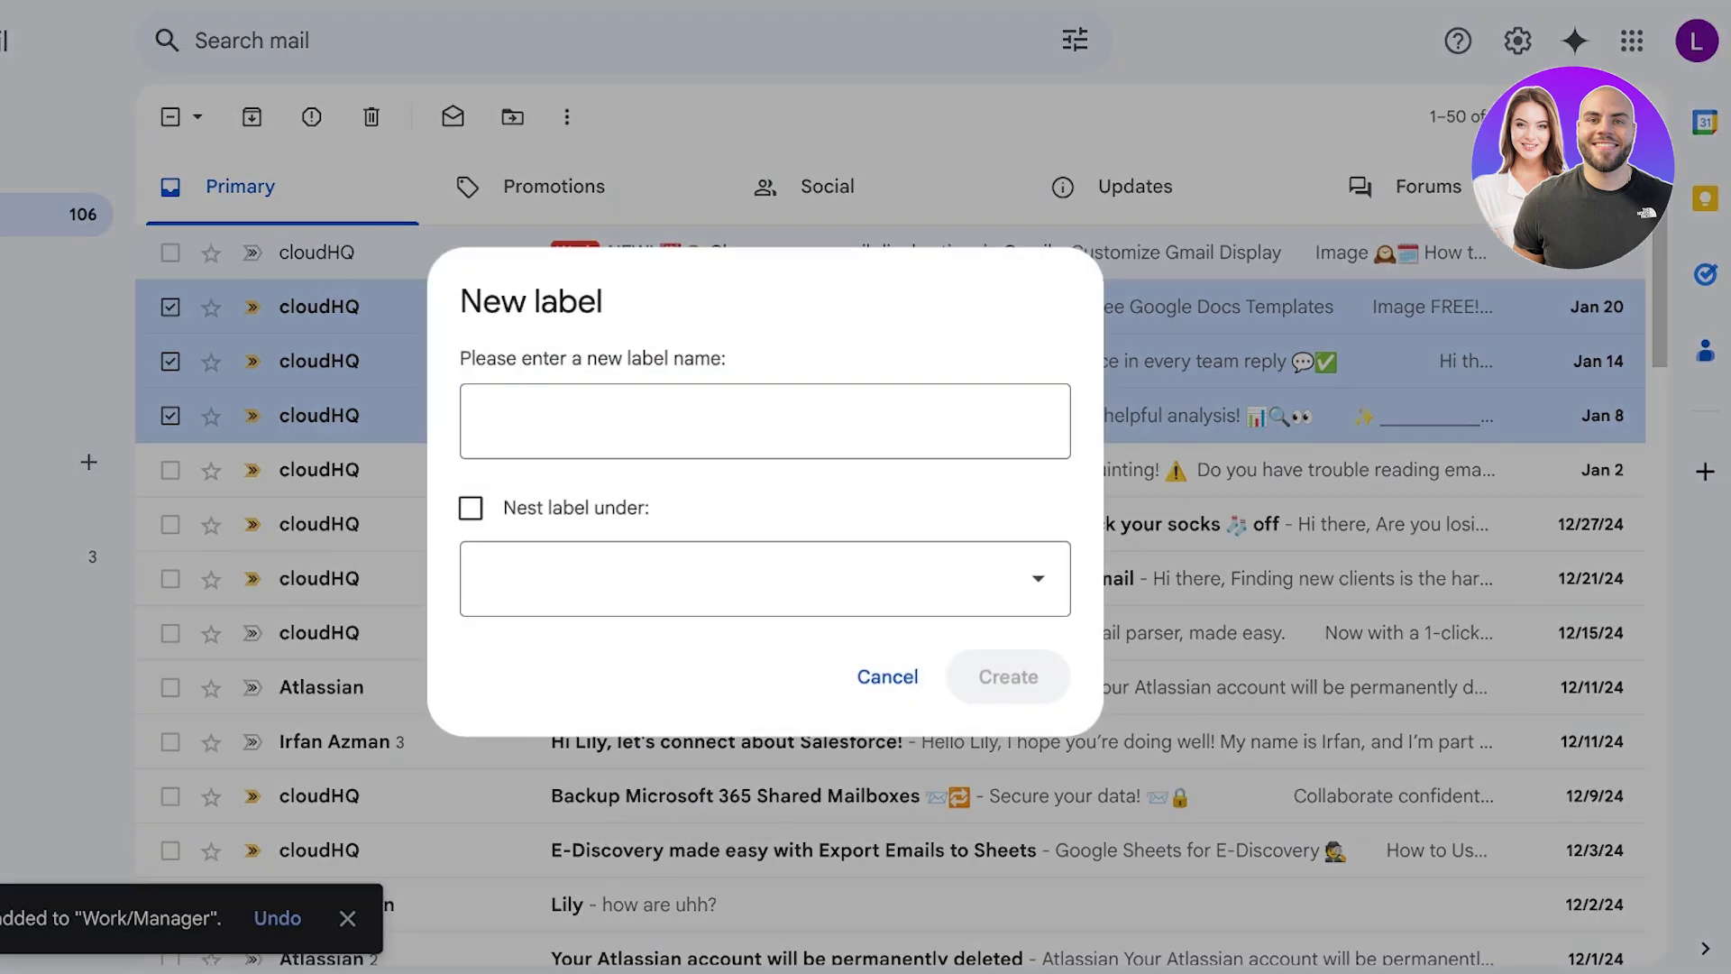
click(887, 676)
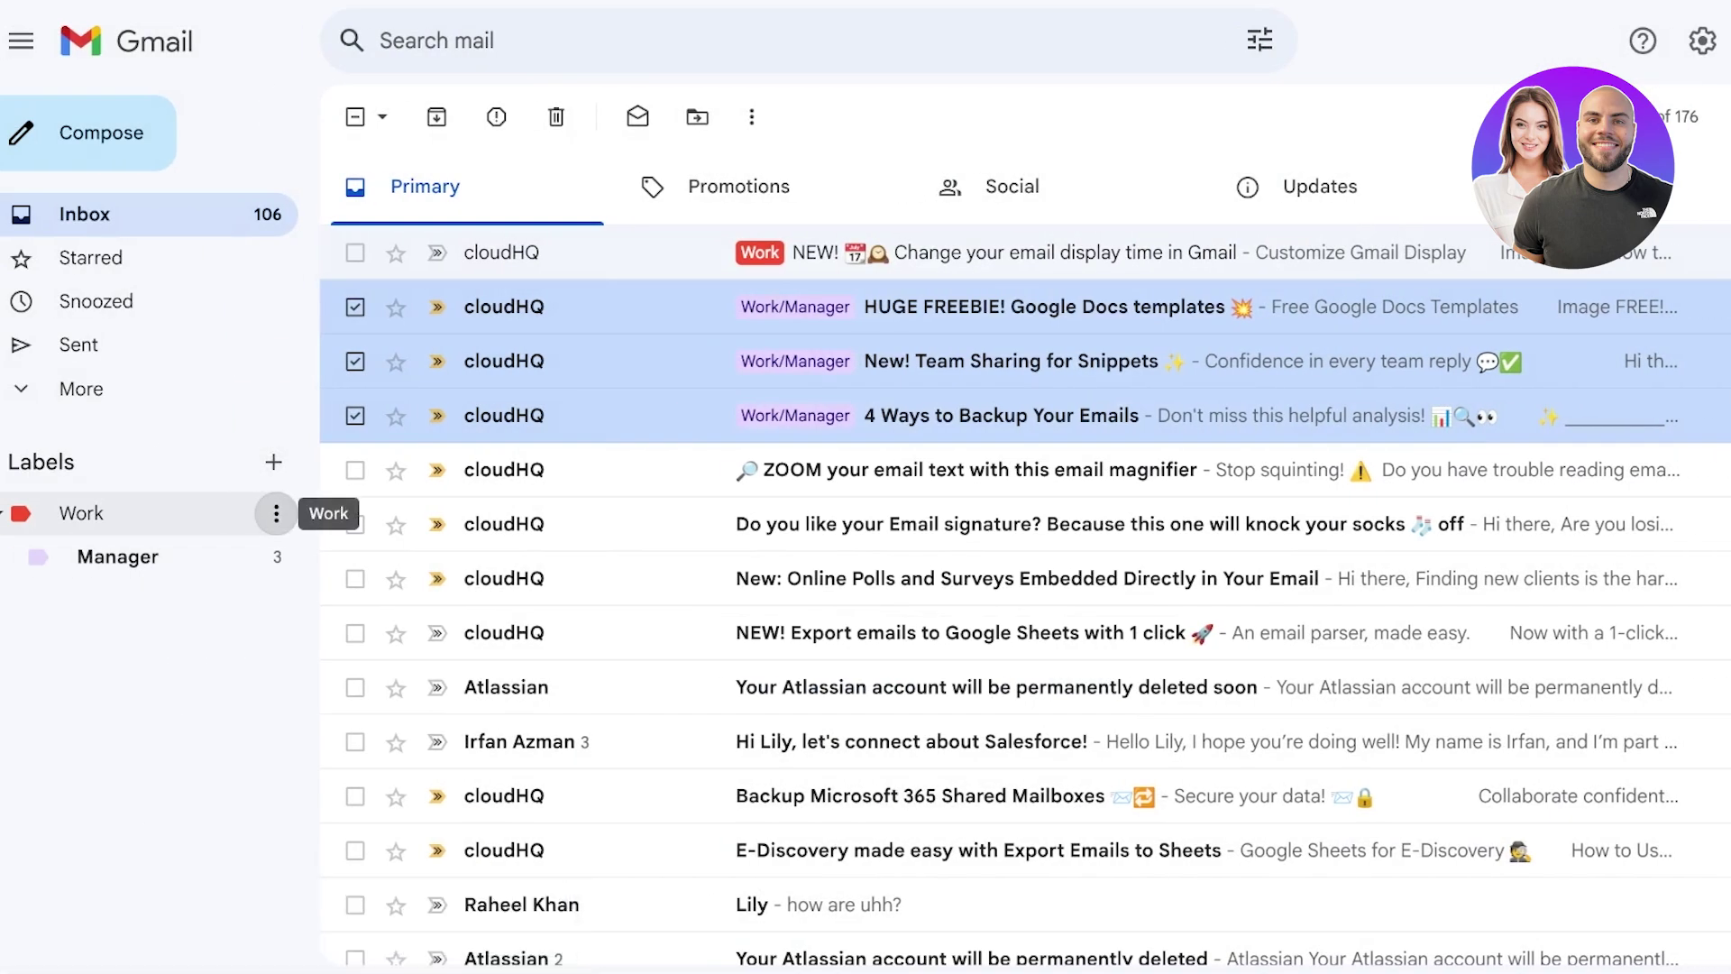
click(89, 513)
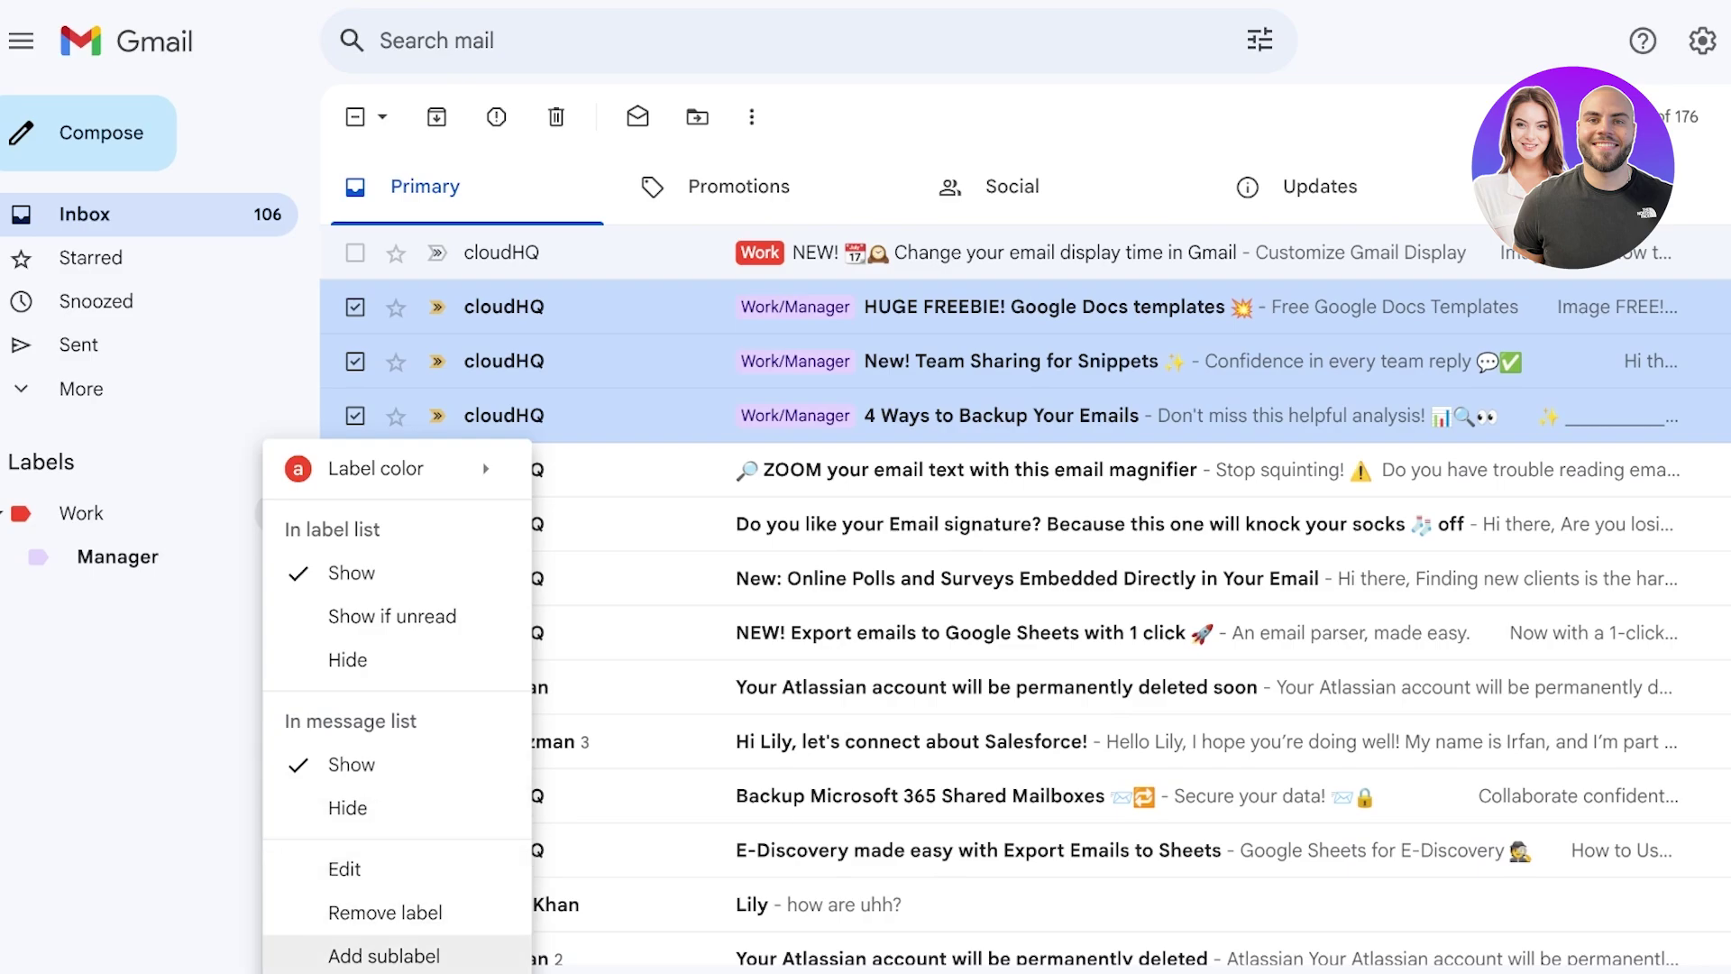
Look at the Work label's edit form and leave it without making changes
click(343, 868)
click(1089, 677)
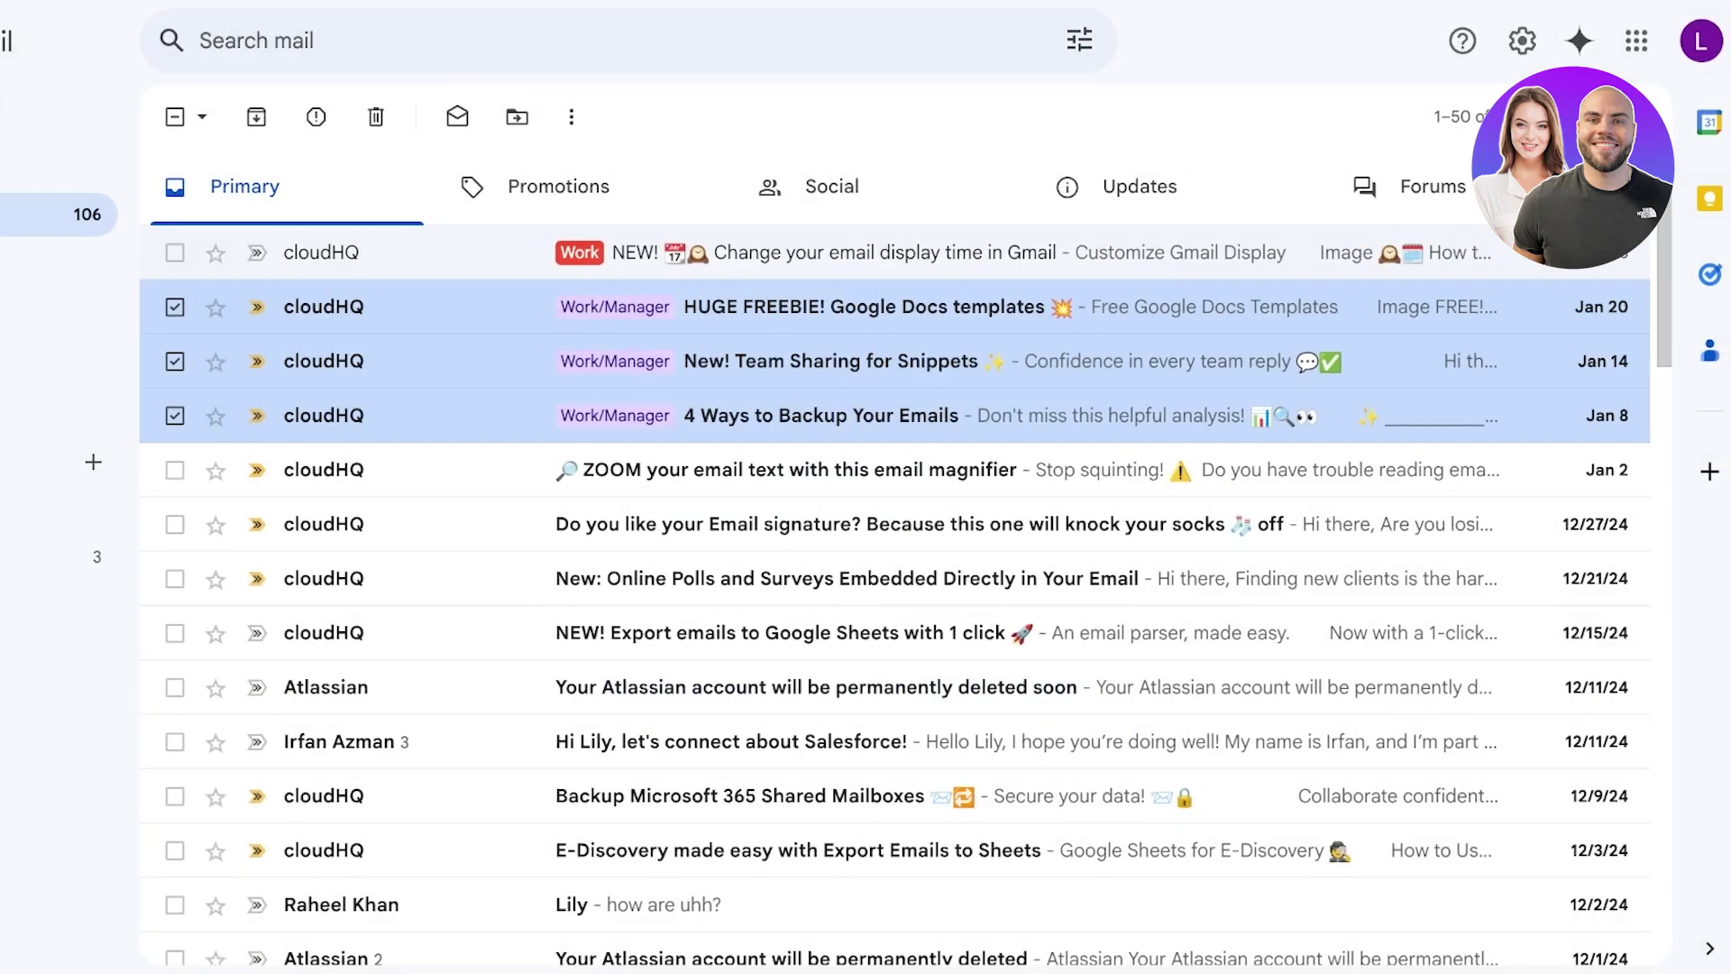
In the label settings, show the Important system label in the label list, and try showing Chats before hiding it again
click(1521, 40)
click(1430, 178)
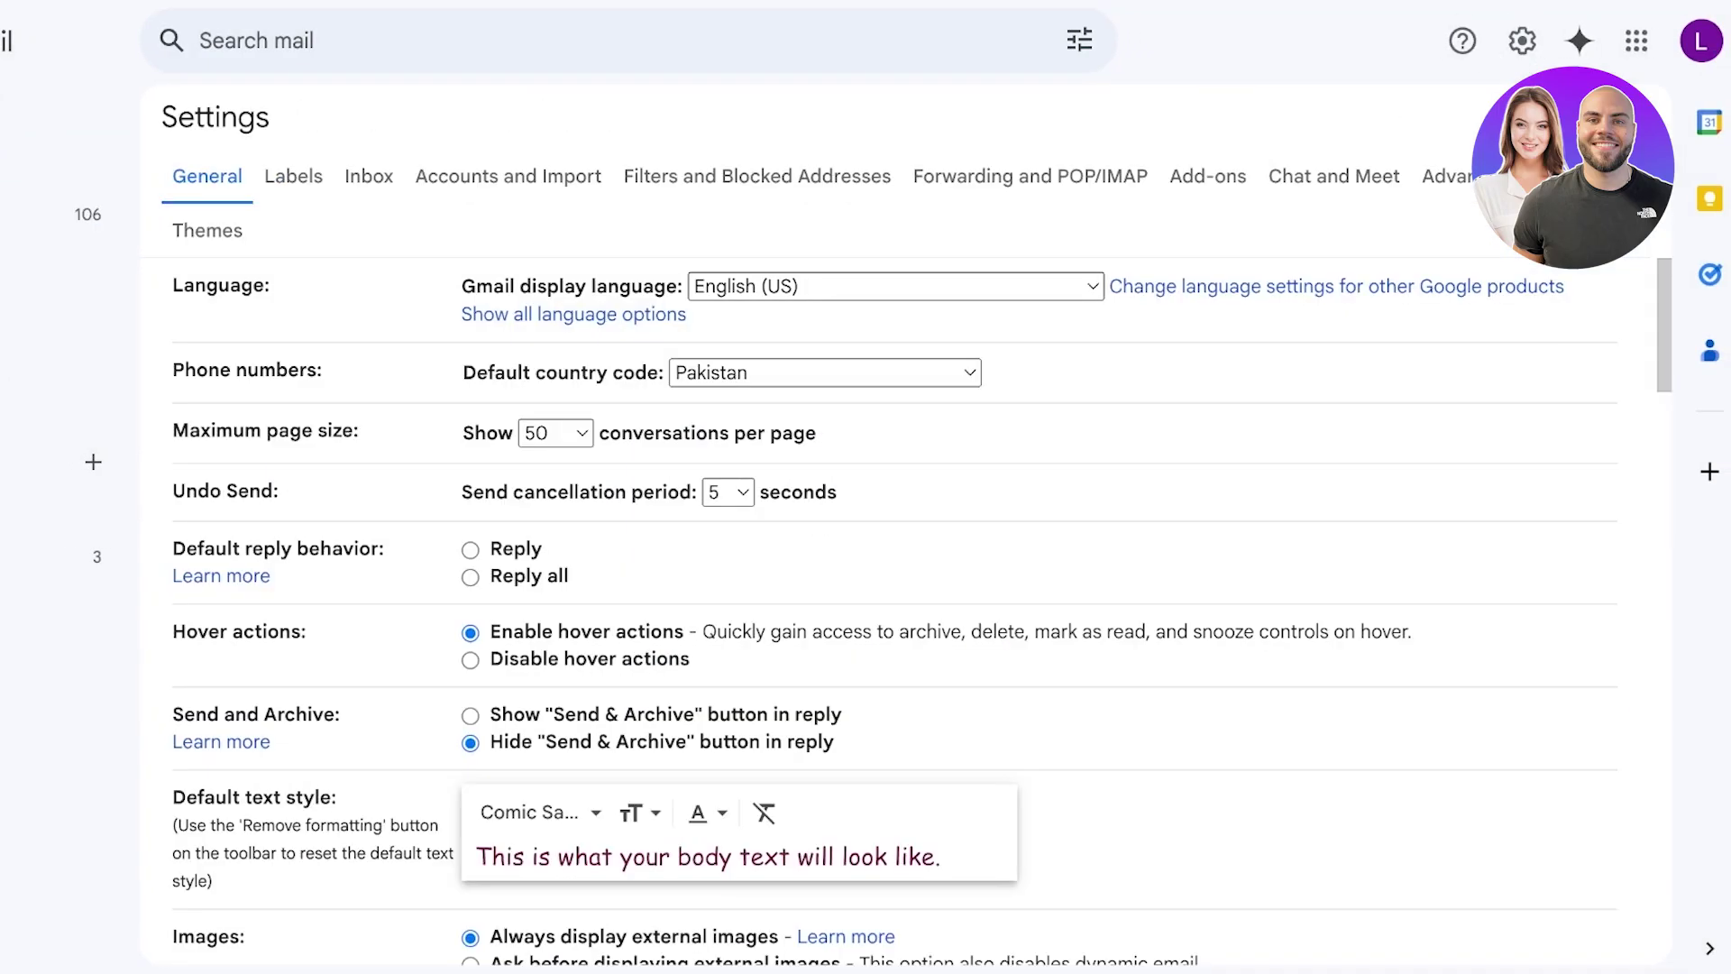
click(292, 176)
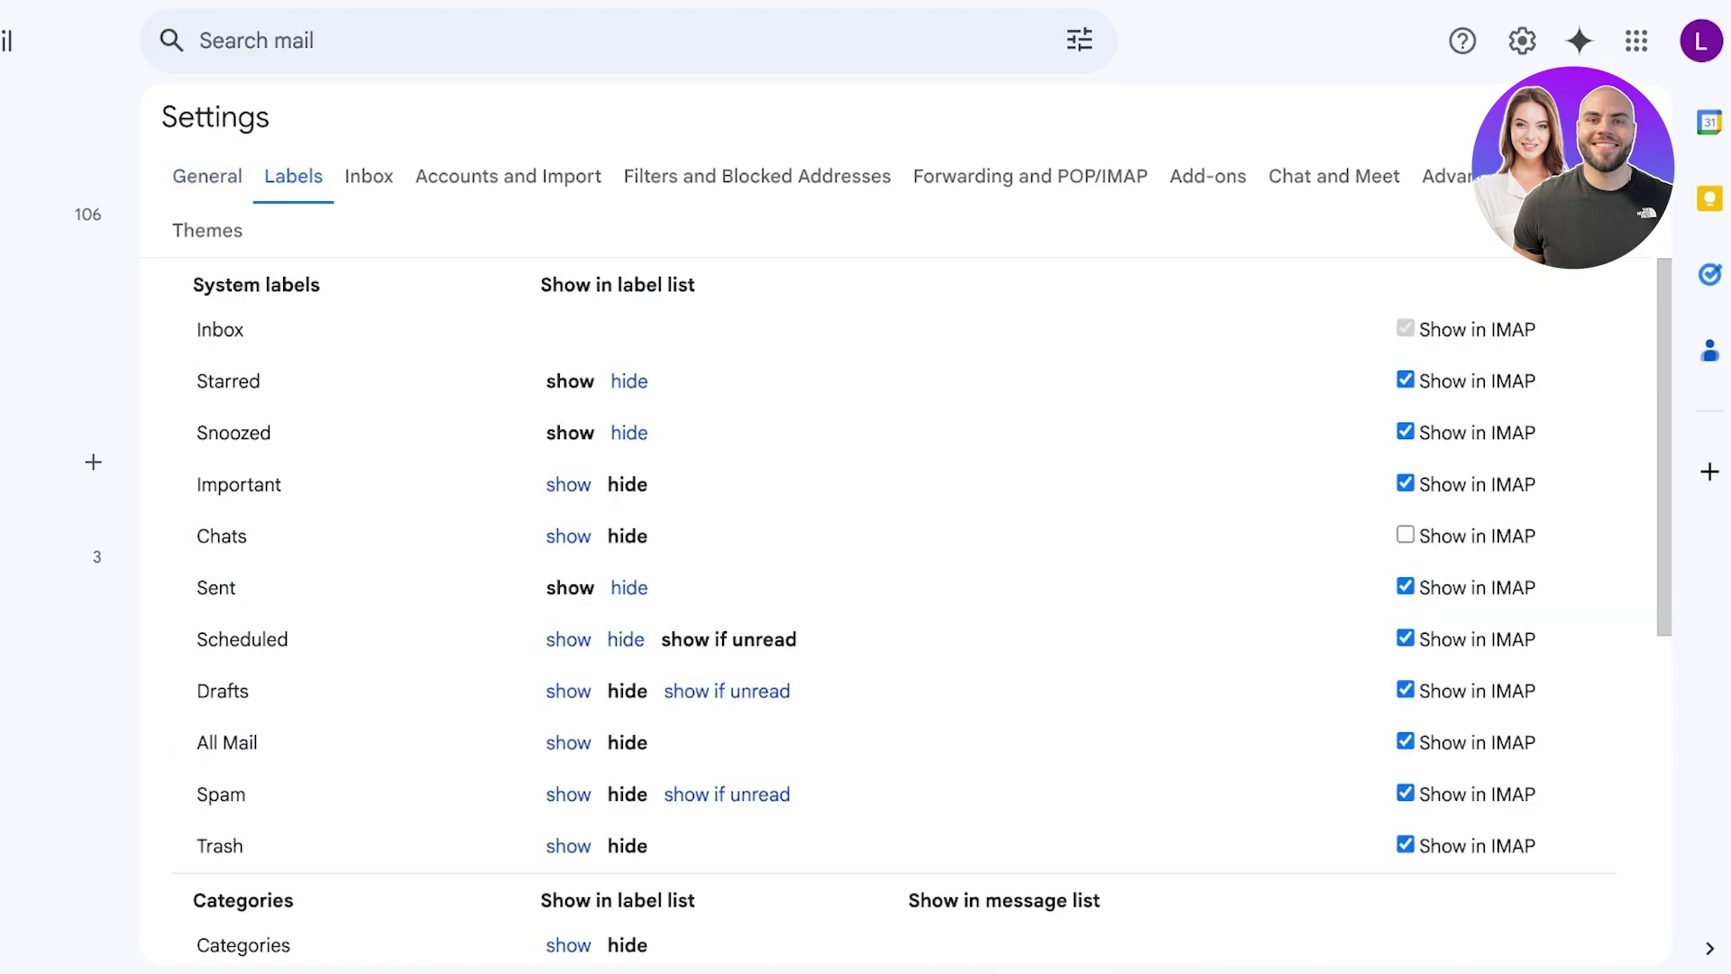
scroll(866, 541, down, 7)
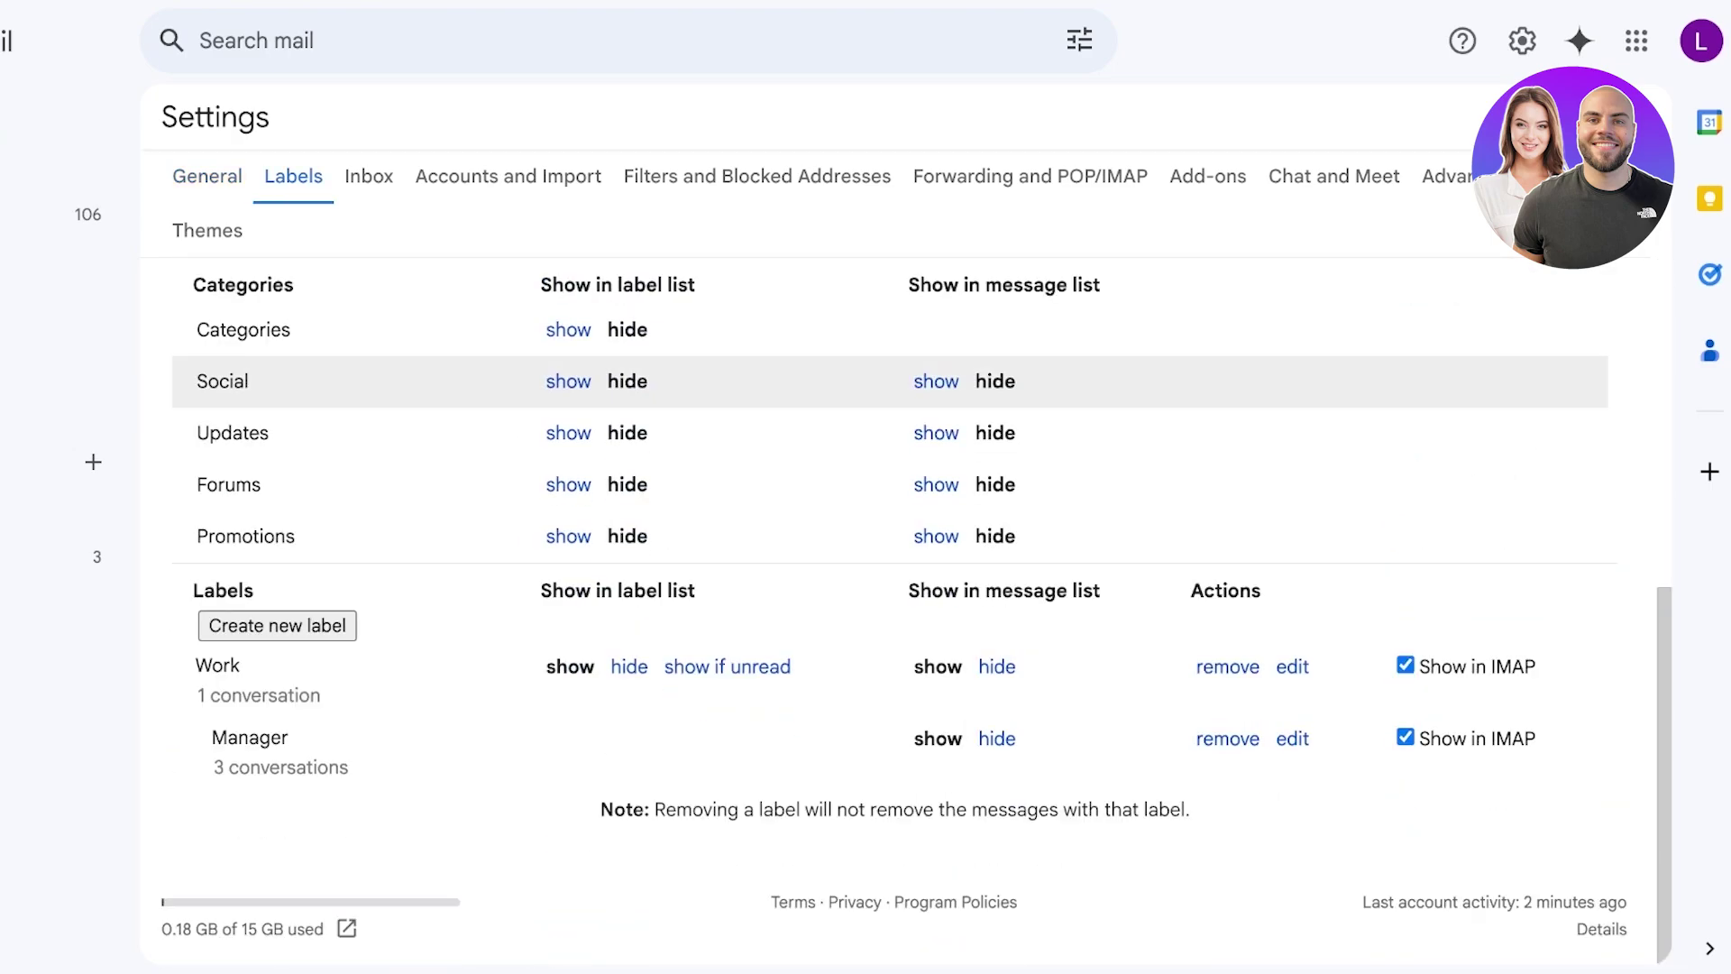
scroll(865, 631, up, 7)
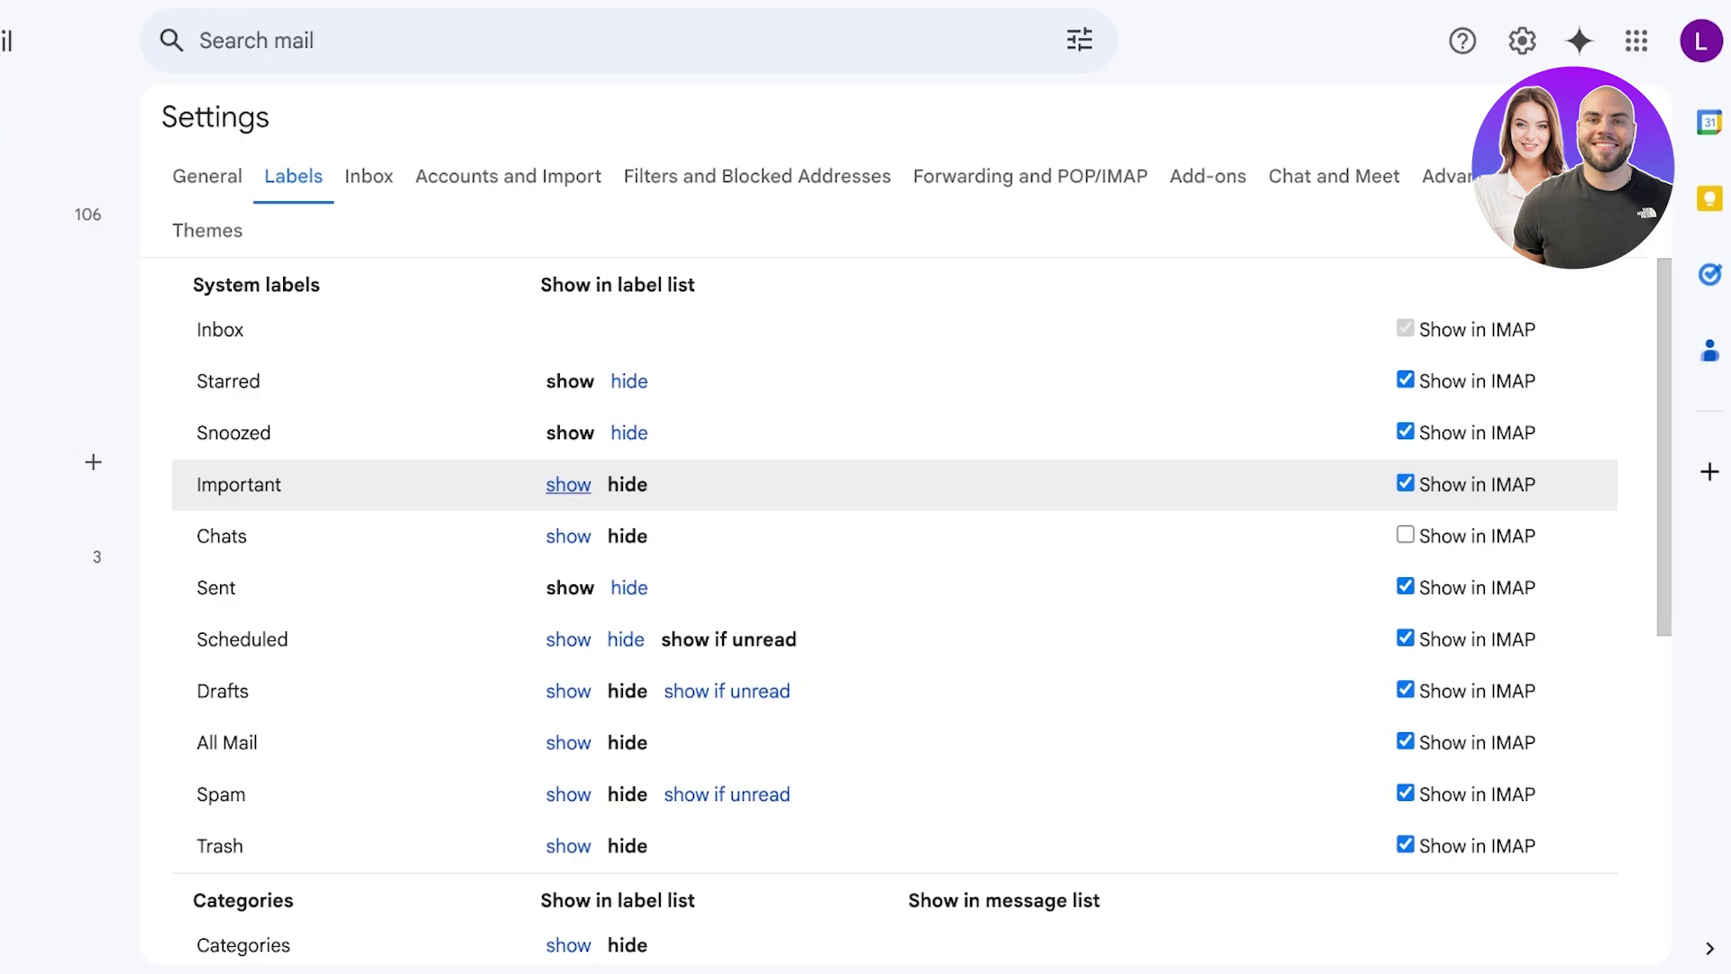
click(568, 484)
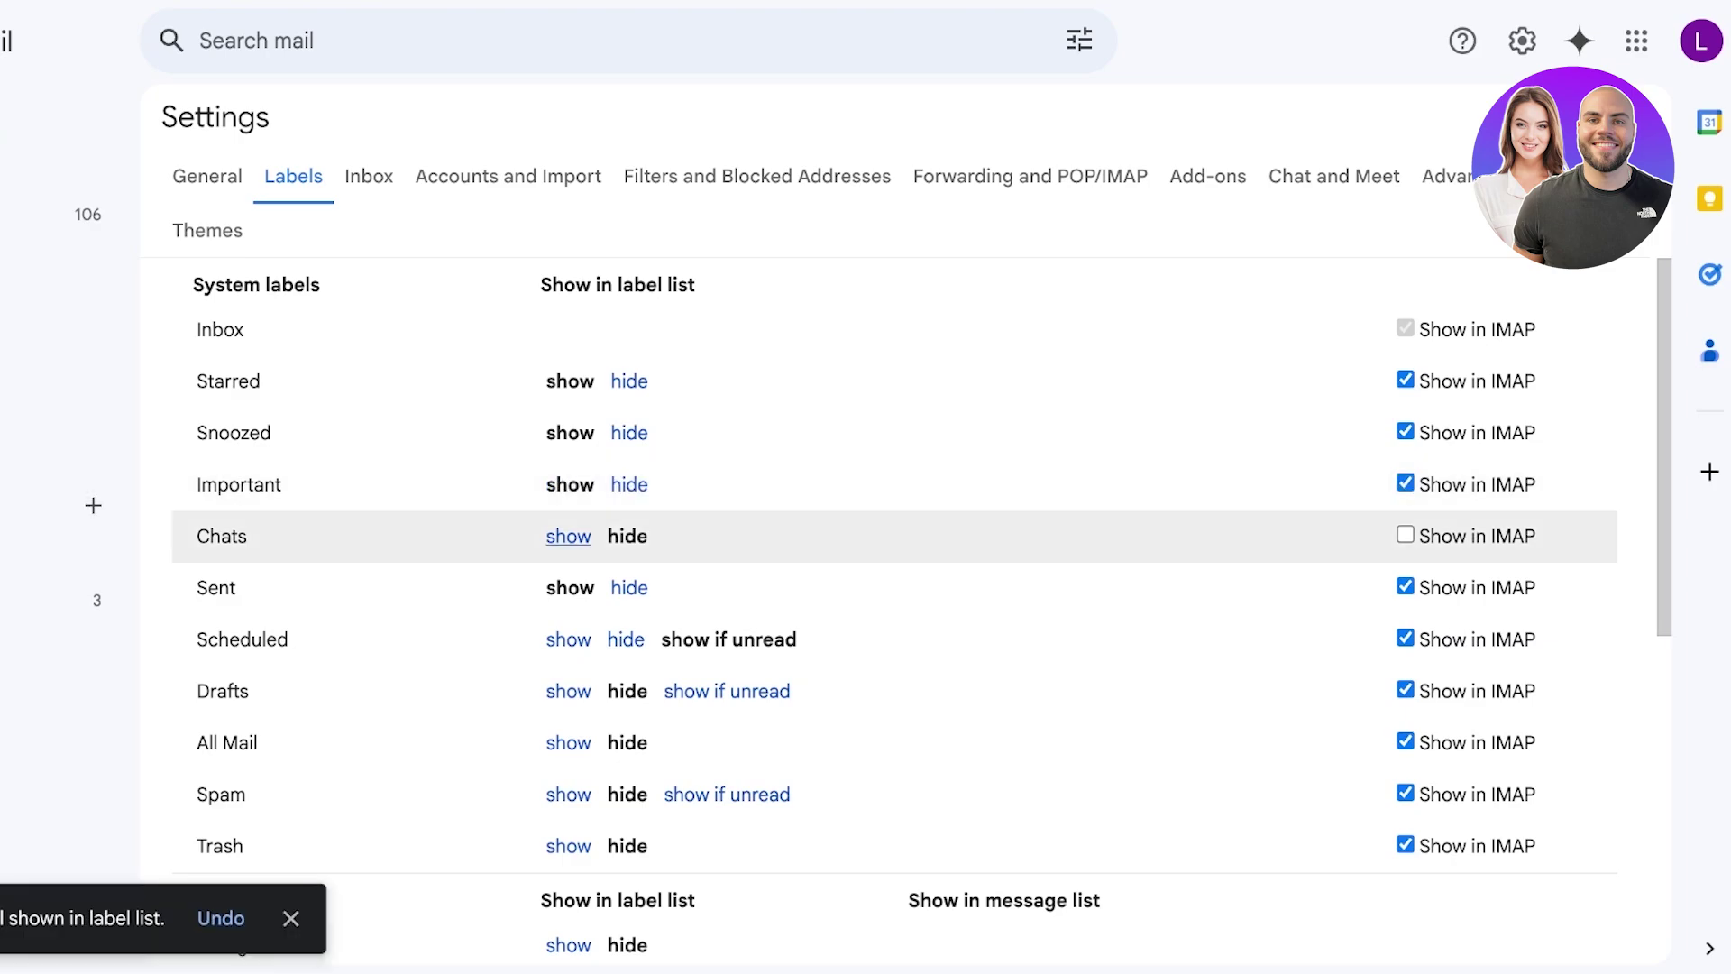
click(568, 536)
click(629, 535)
Review the settings of the categories and custom labels, and look at the Work label's name and nesting options without changing them
scroll(629, 535, down, 3)
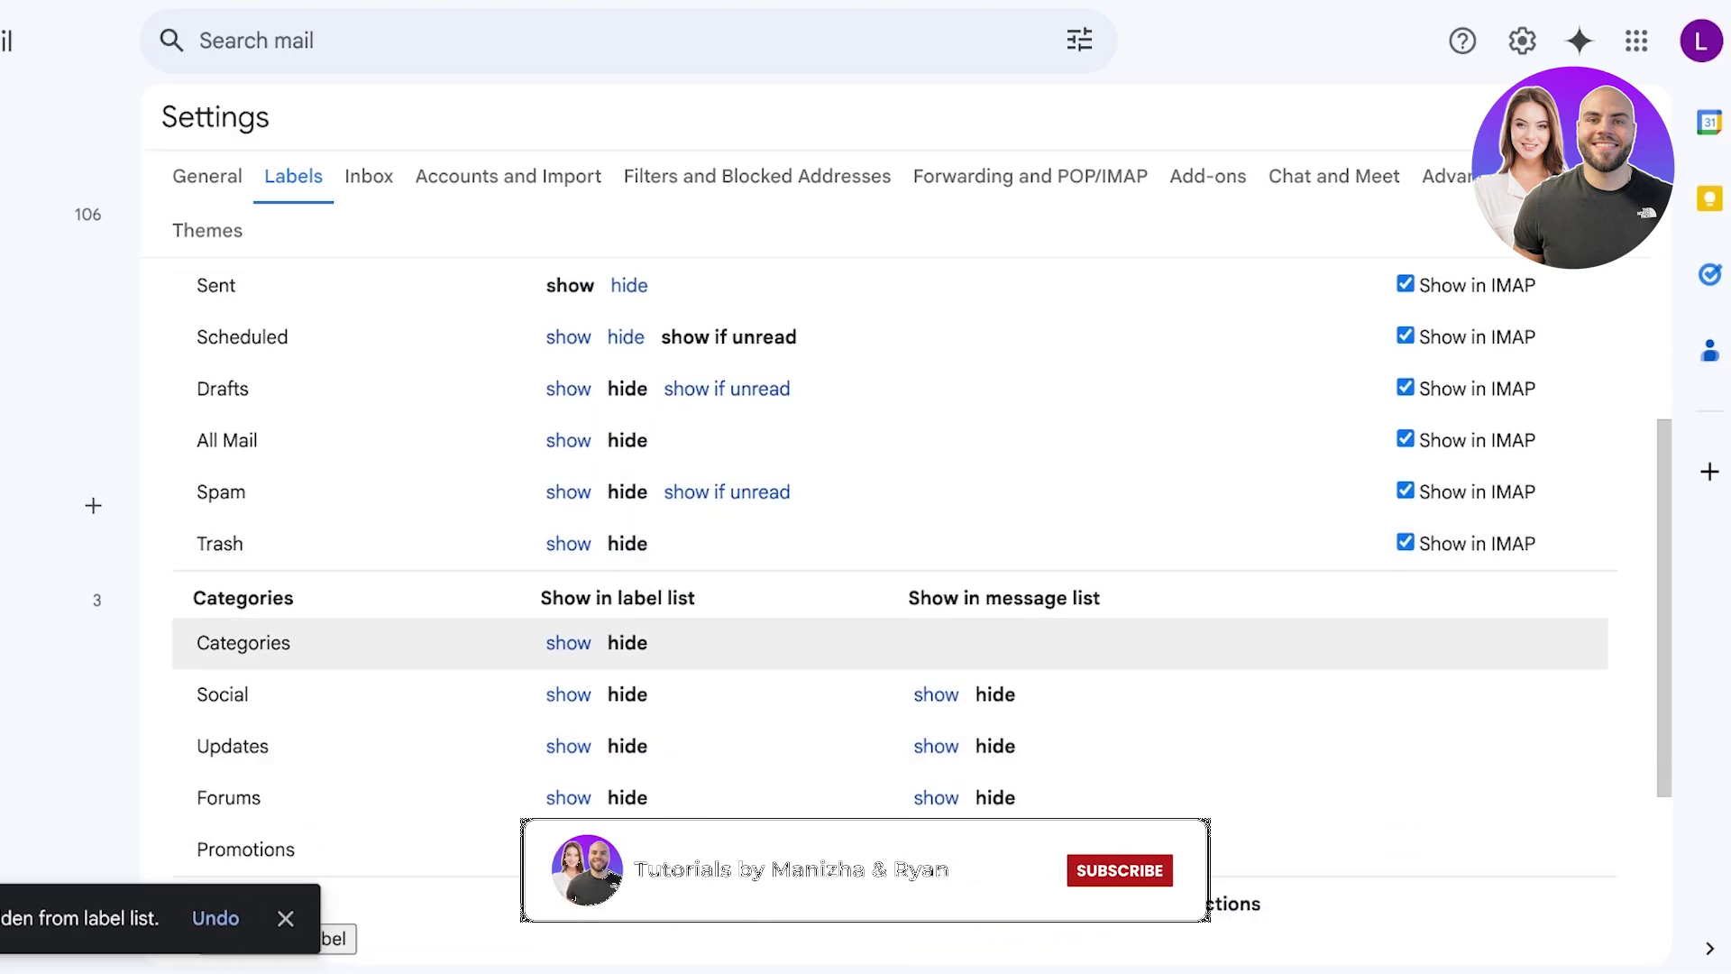
scroll(902, 622, down, 3)
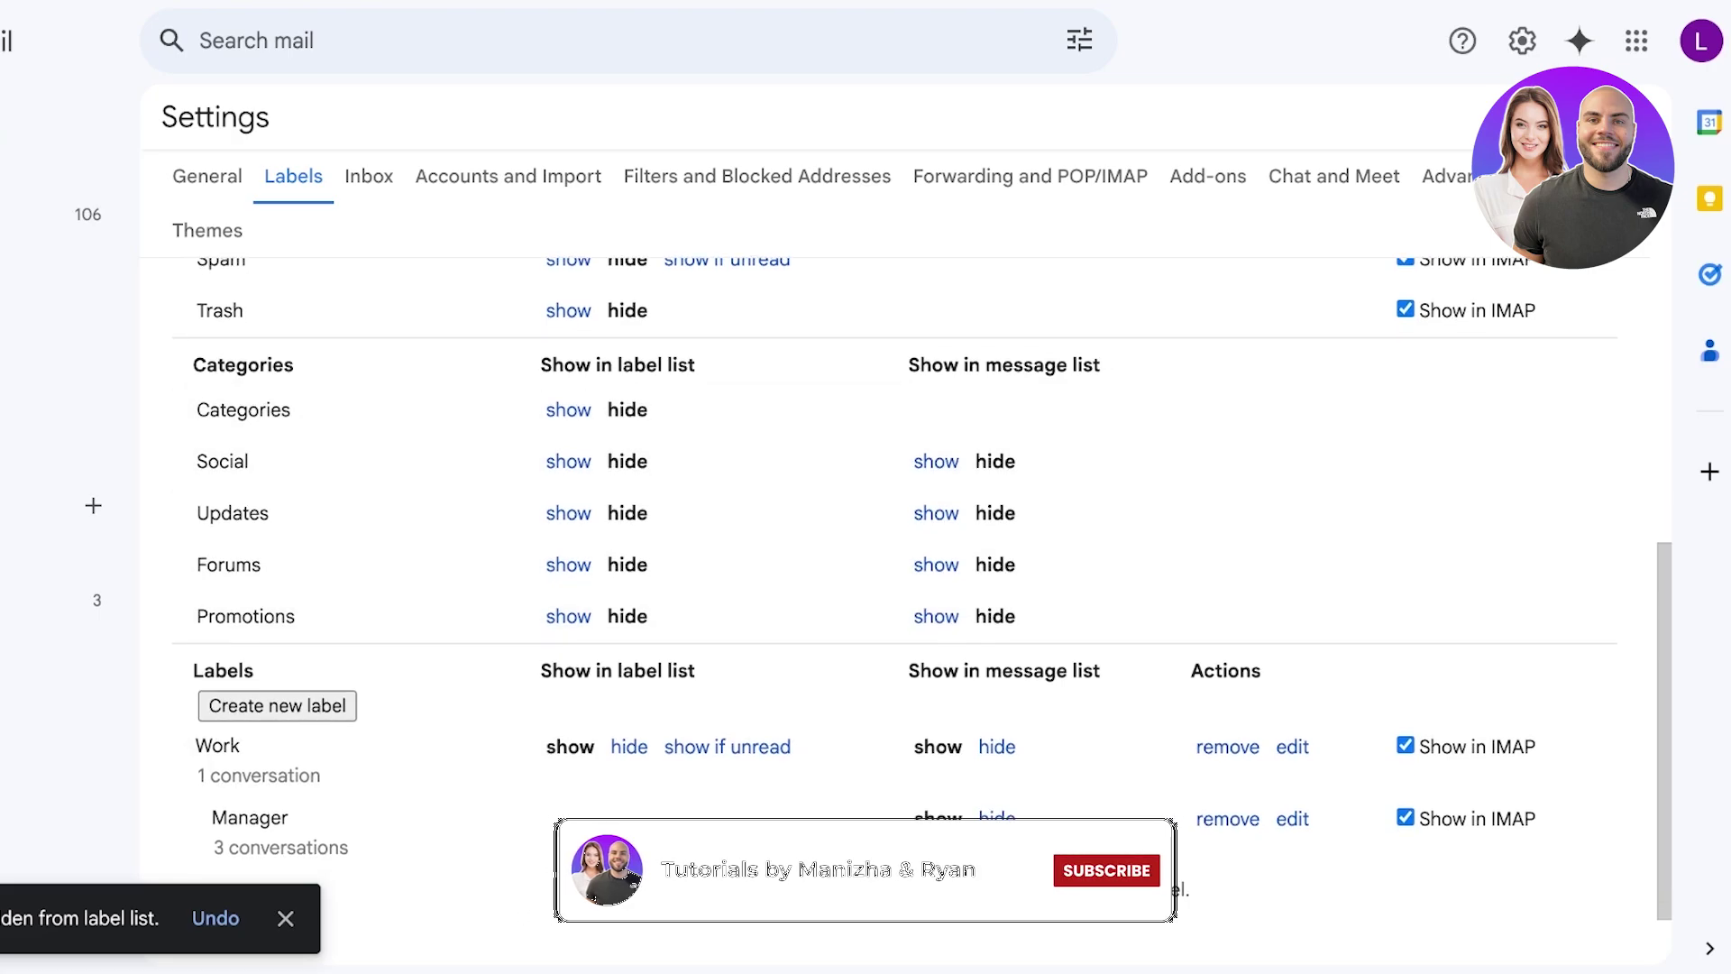
scroll(902, 676, down, 2)
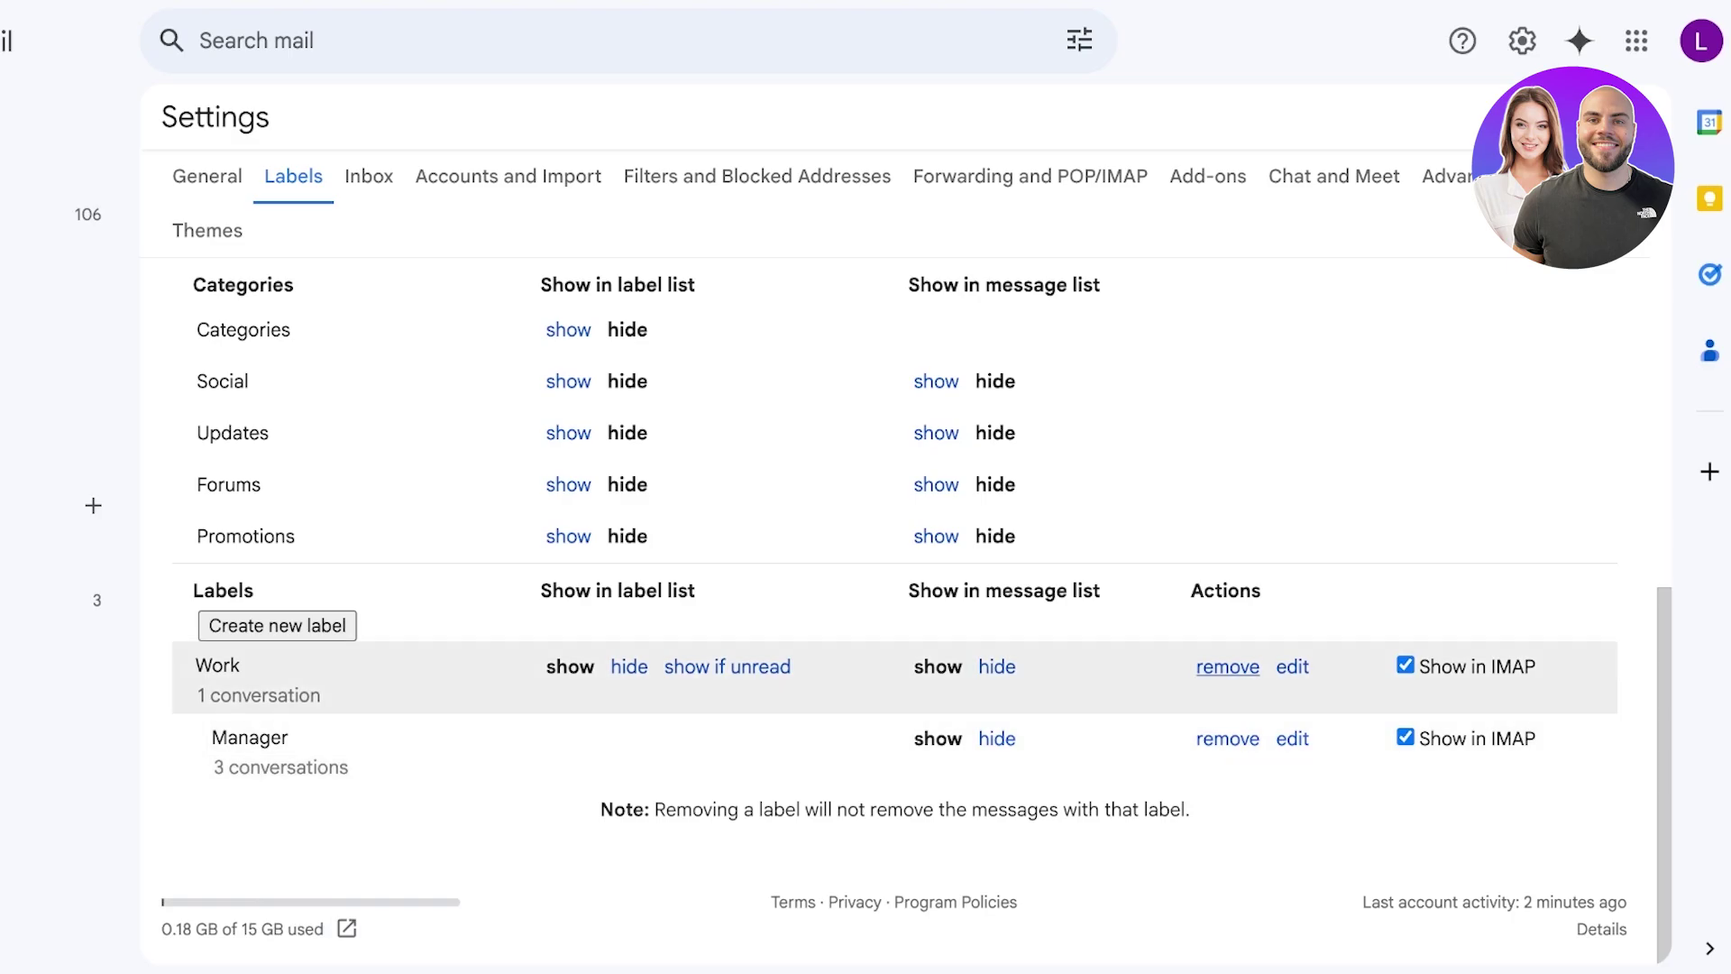
click(1292, 666)
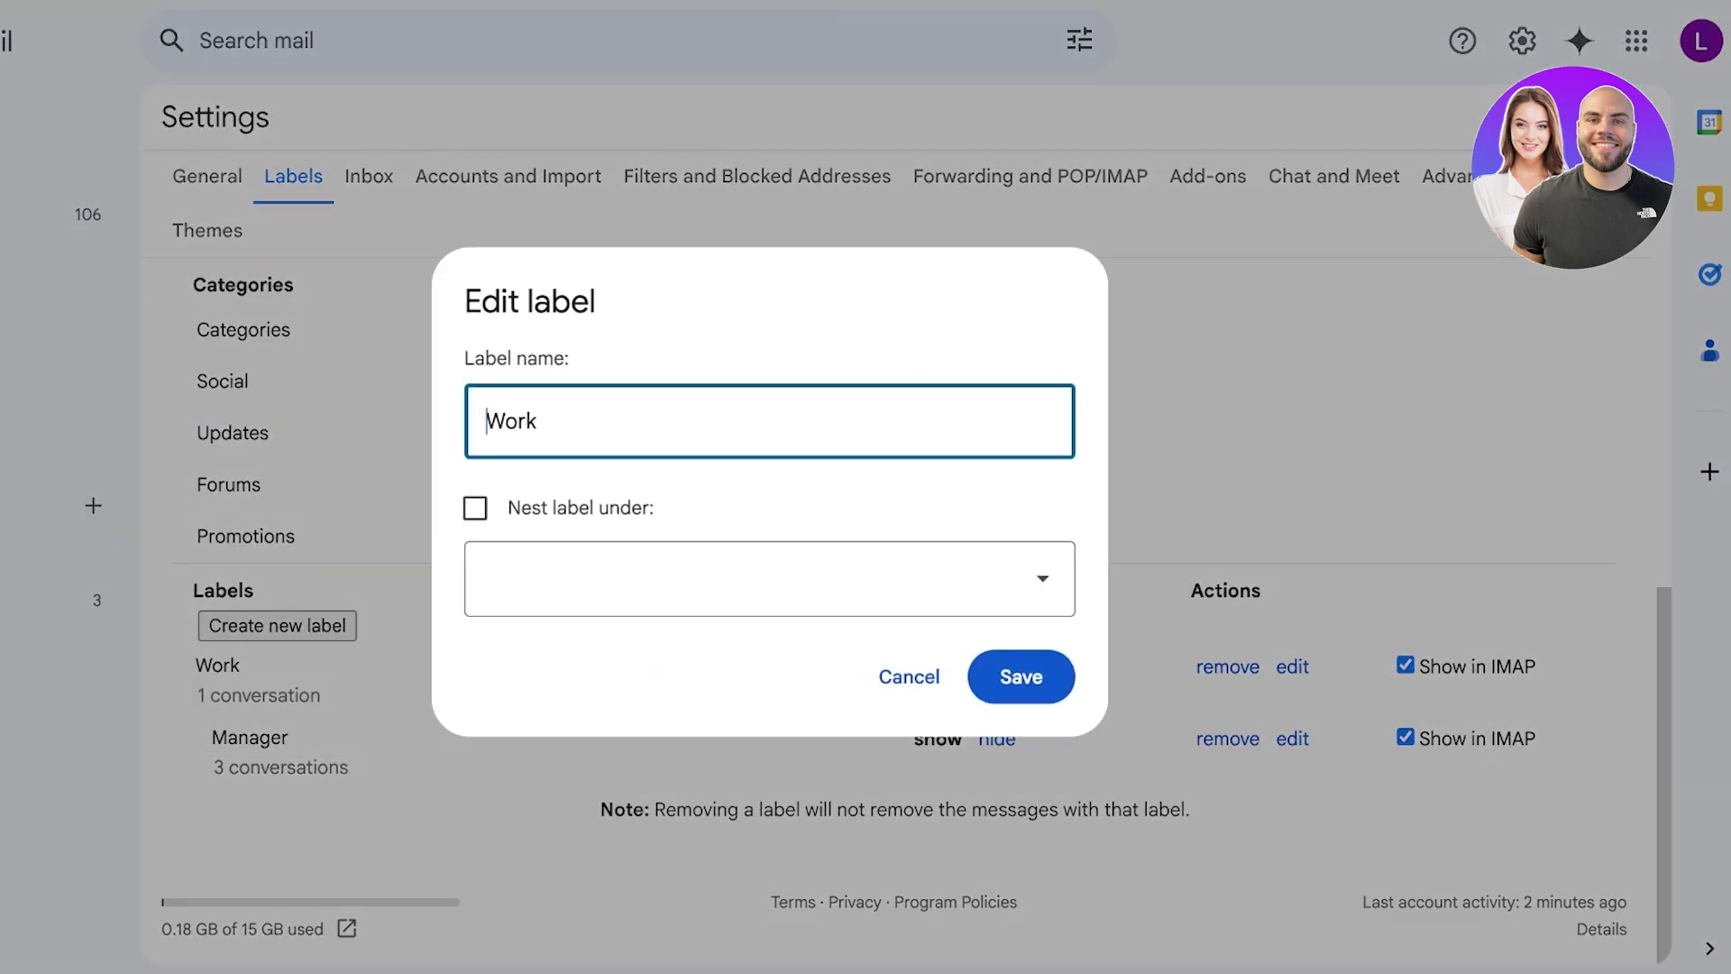
key(Escape)
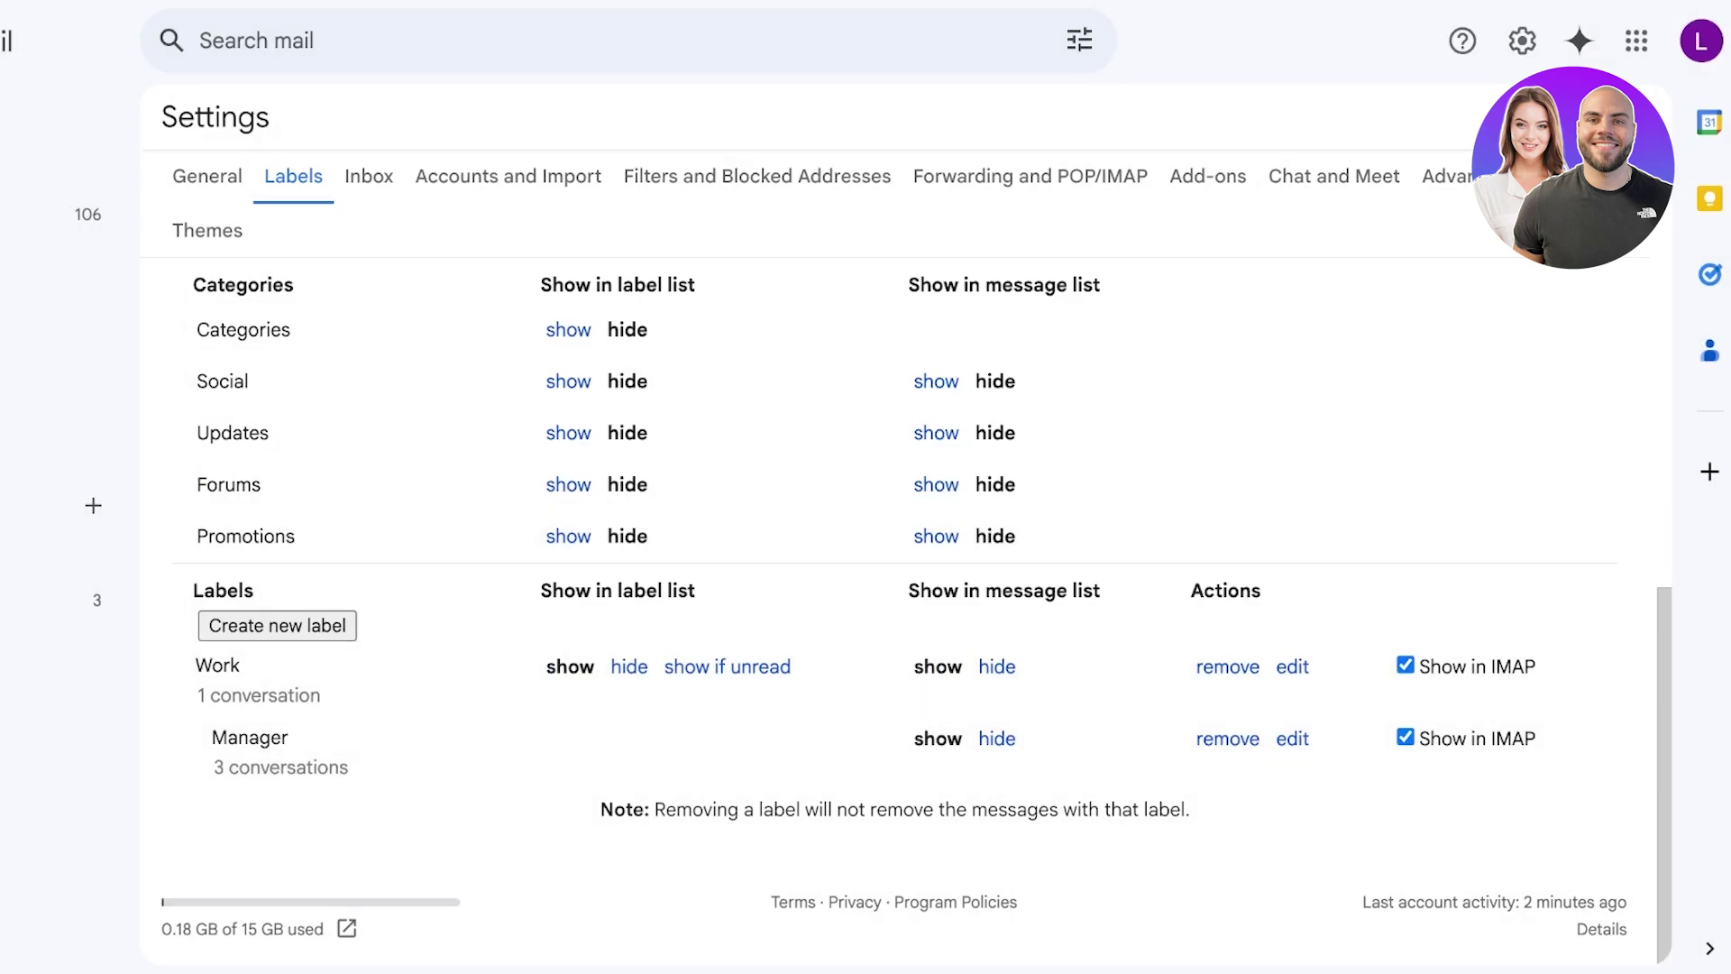
Open the "HUGE FREEBIE! Google Docs templates" email from the inbox and remove its Work/Manager label
click(57, 215)
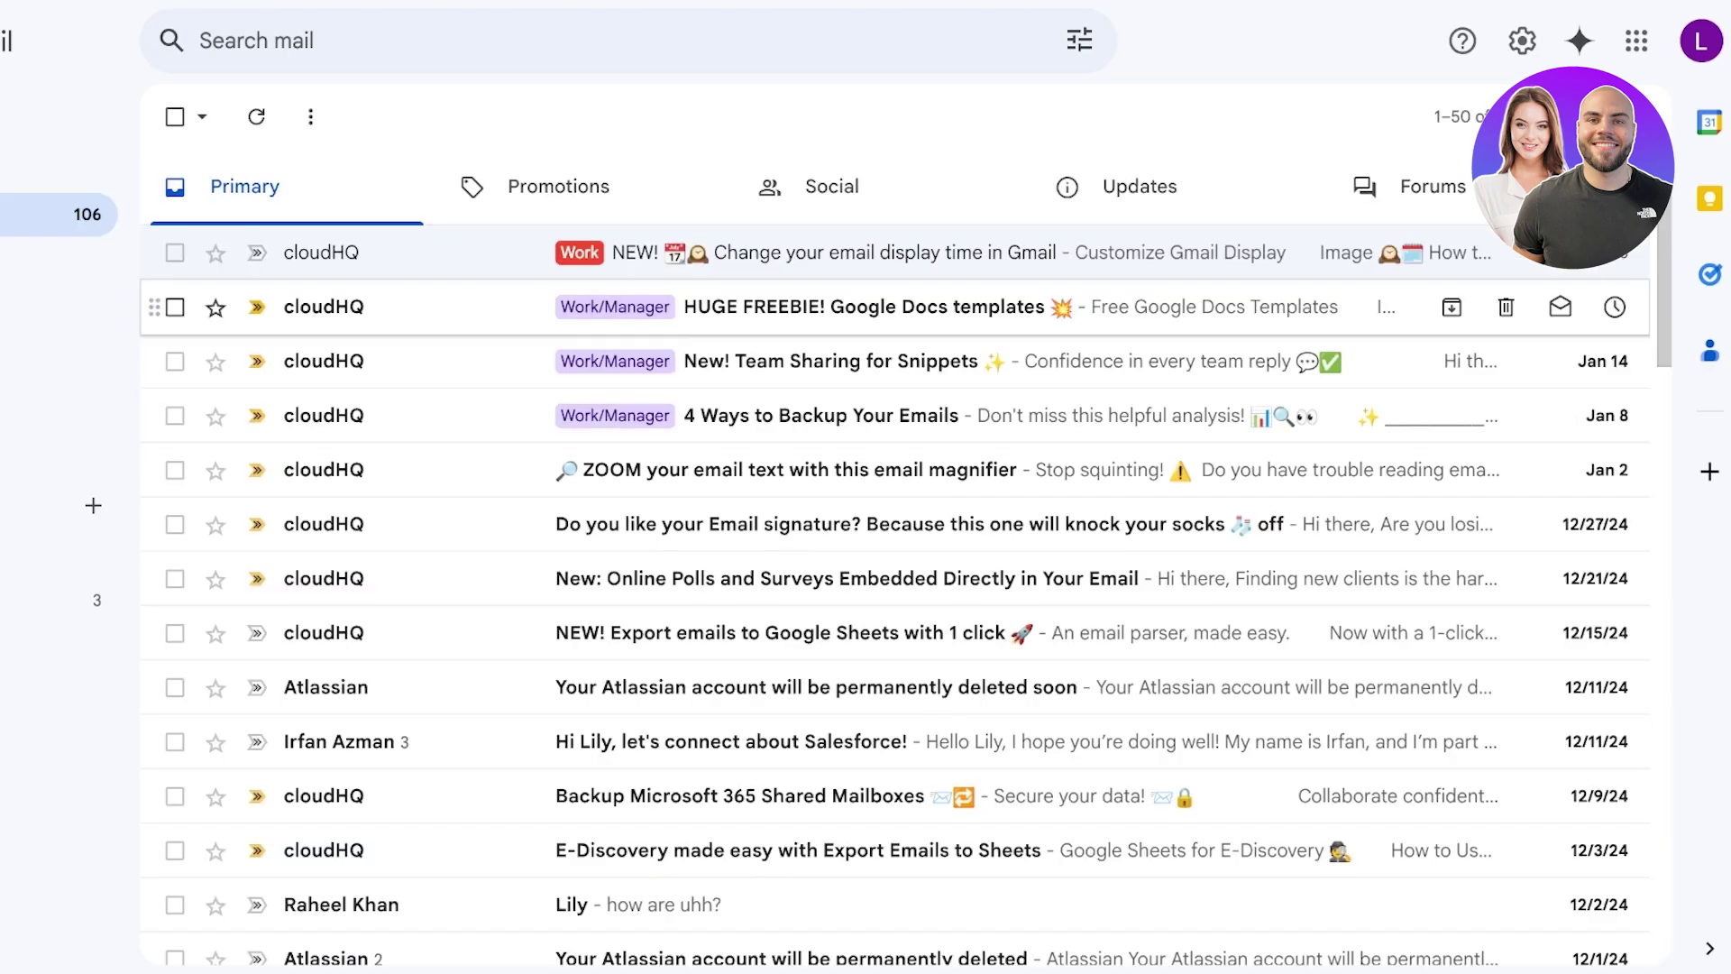
click(864, 307)
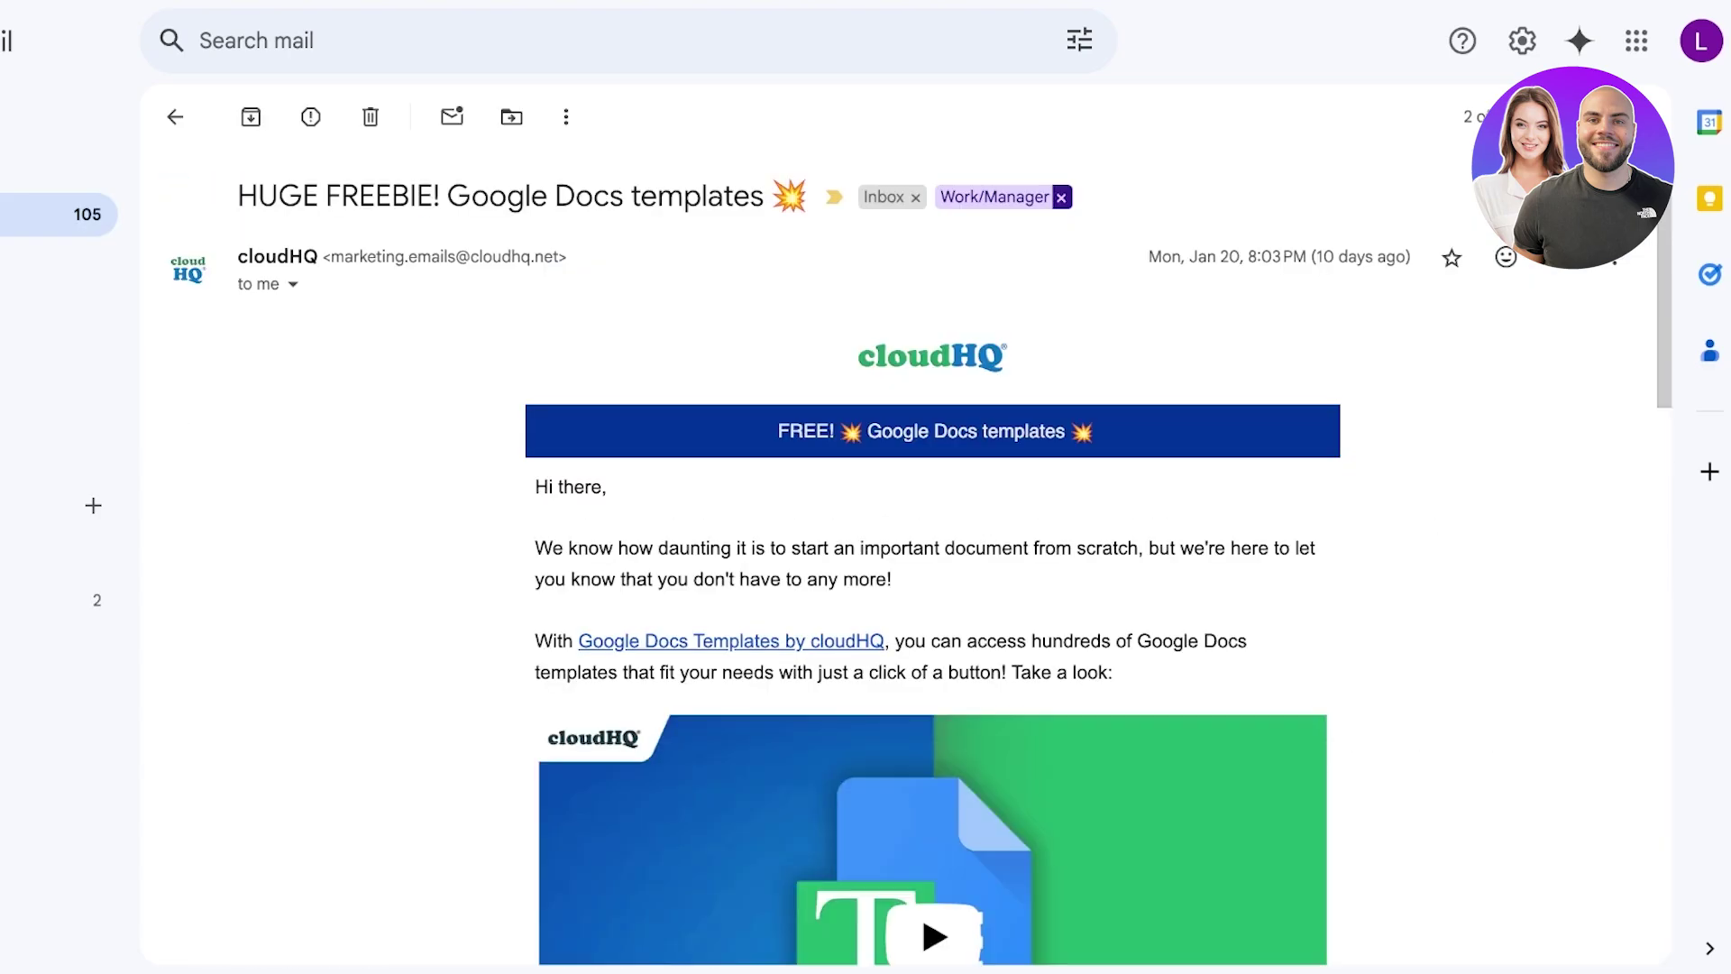
scroll(1061, 208, down, 5)
scroll(1062, 208, up, 5)
click(1063, 196)
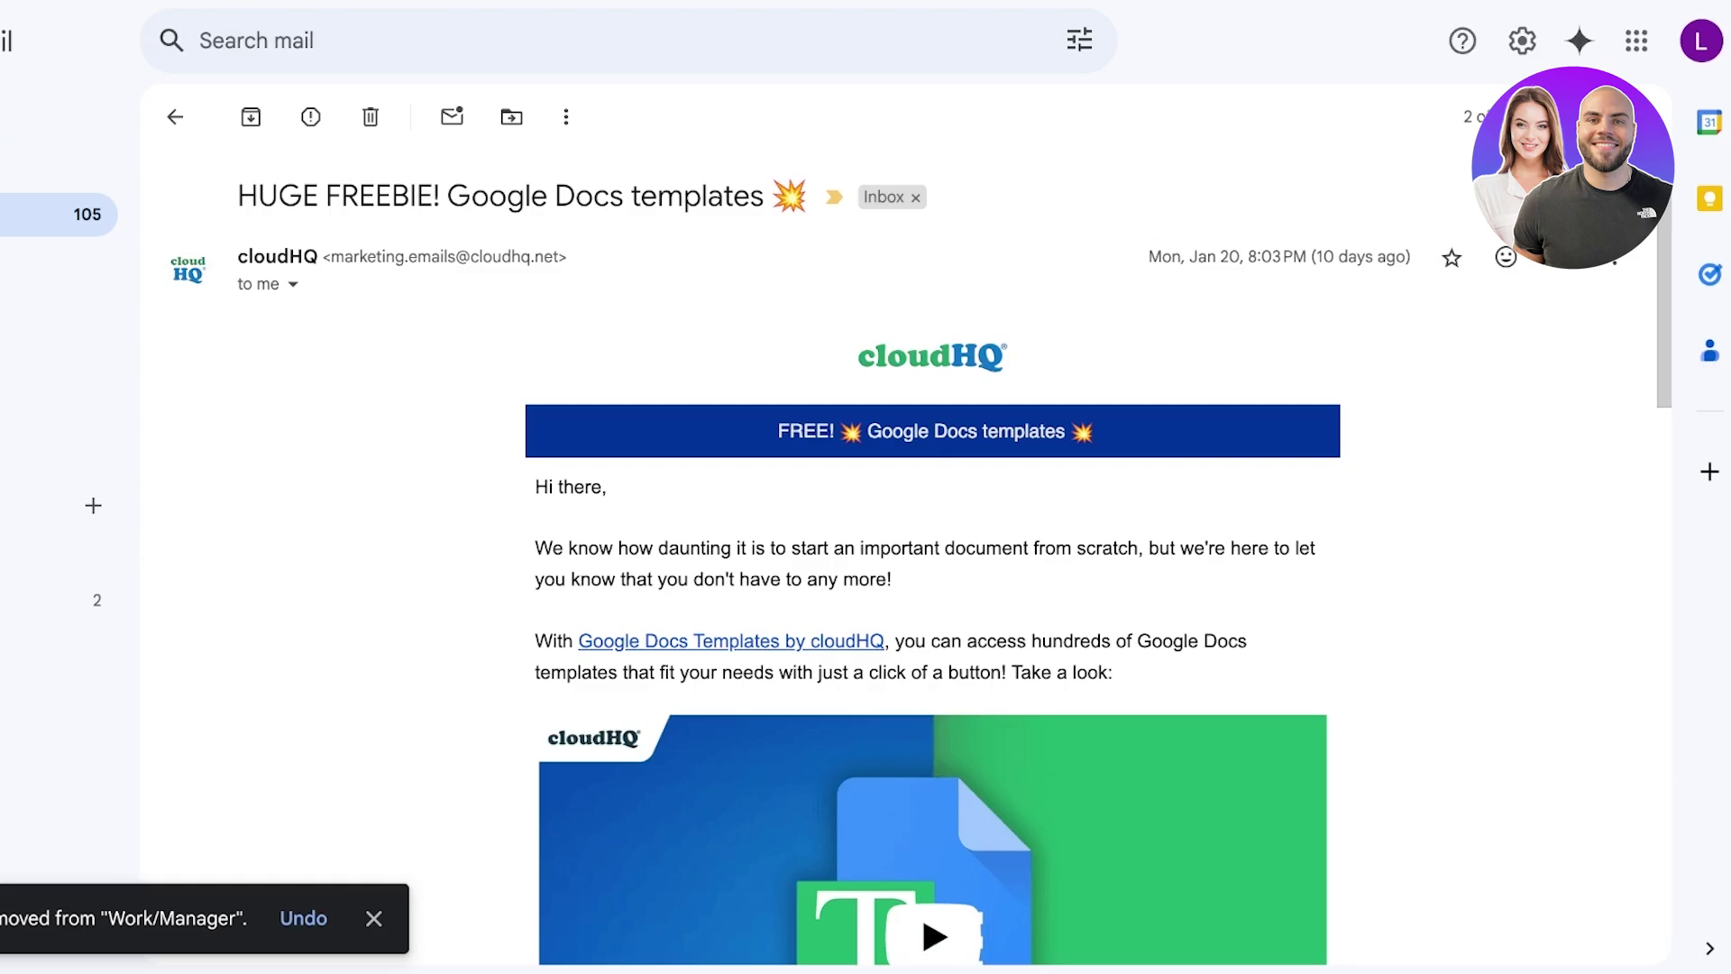
Check the conversations under the Work and Manager labels, and look at the sender filter choices for Manager
click(54, 556)
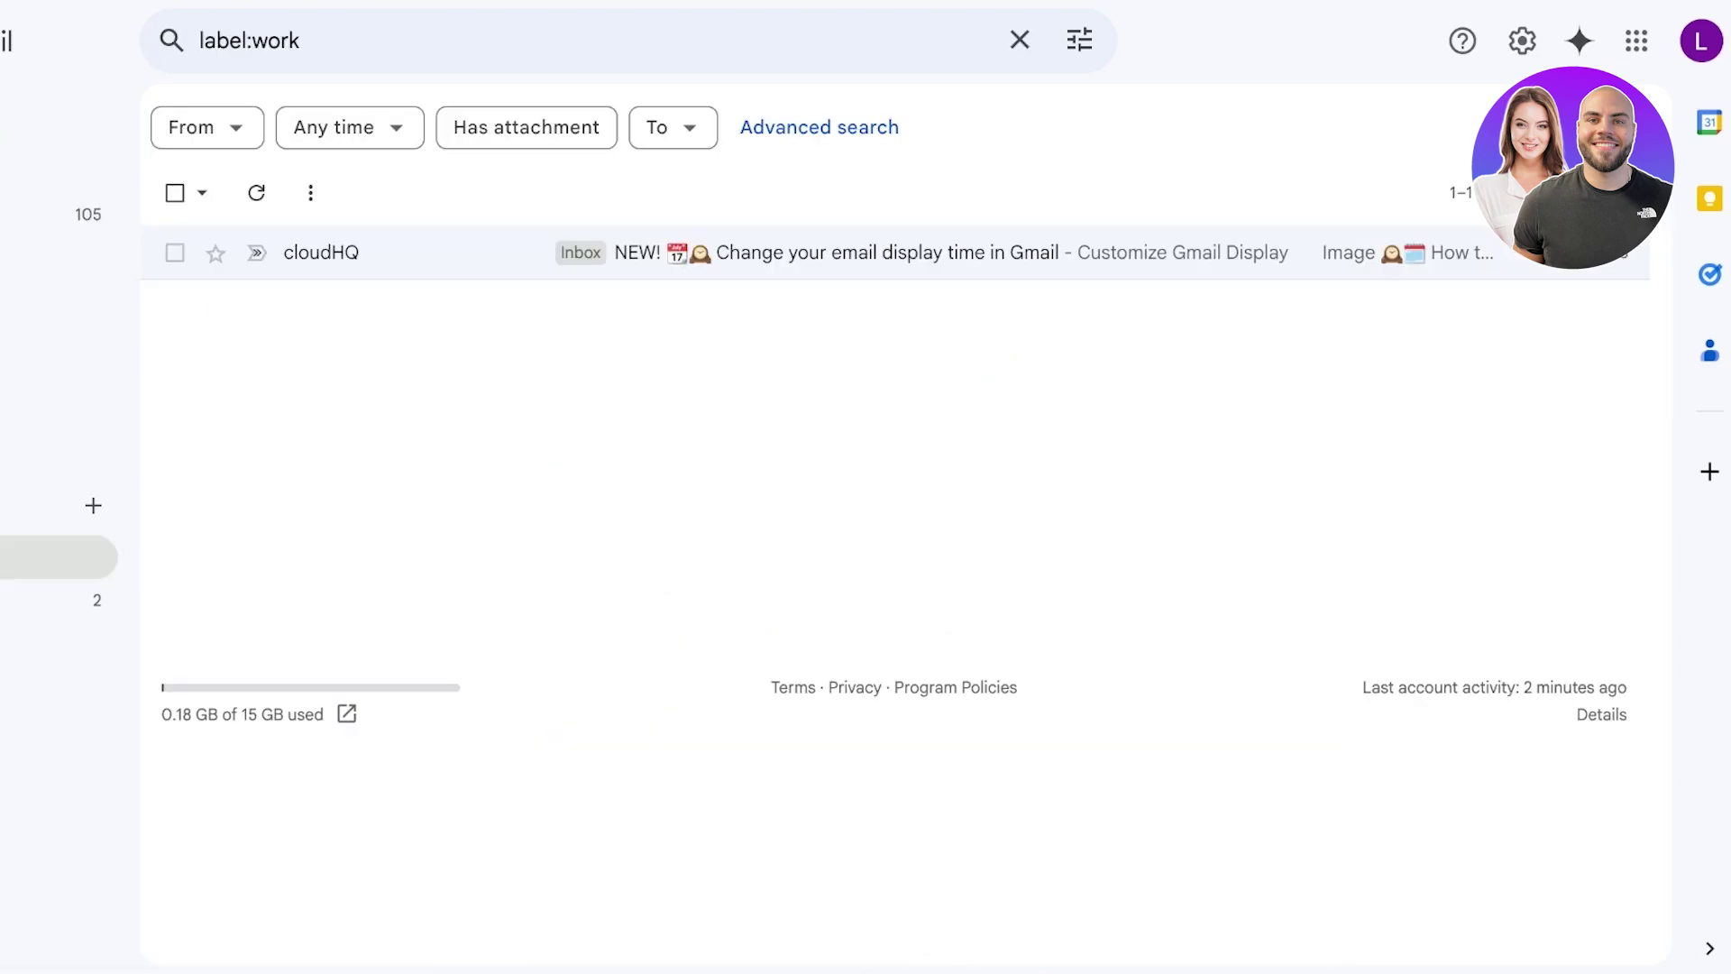
click(54, 214)
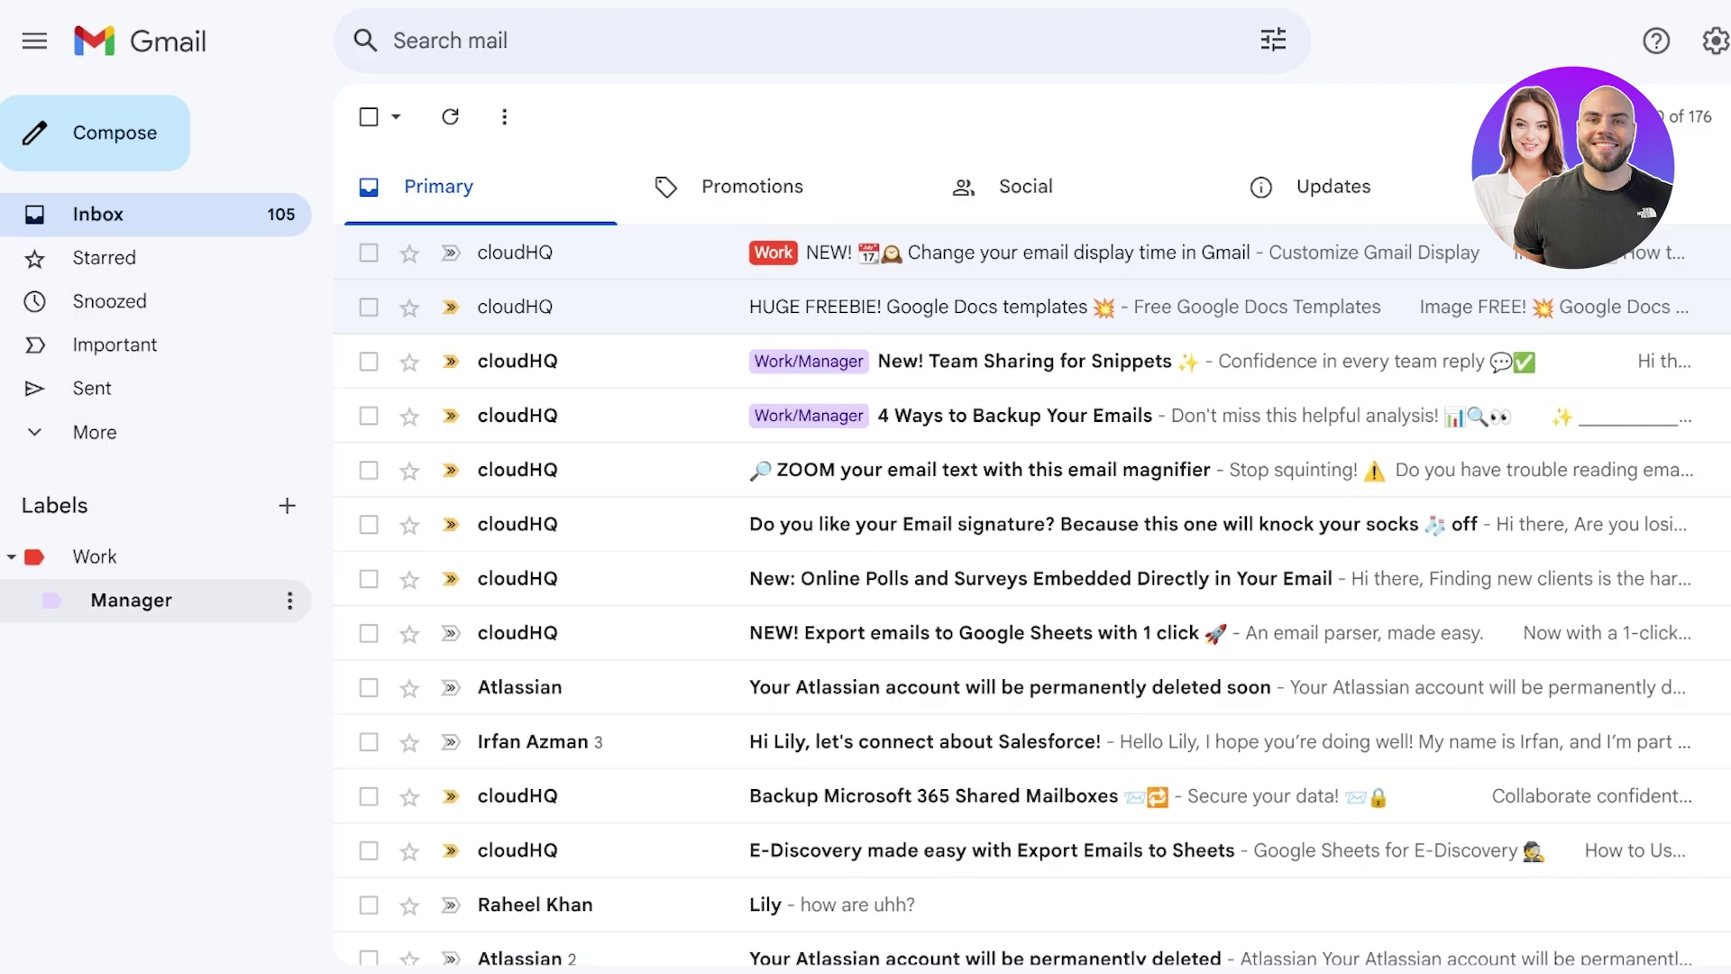
click(130, 599)
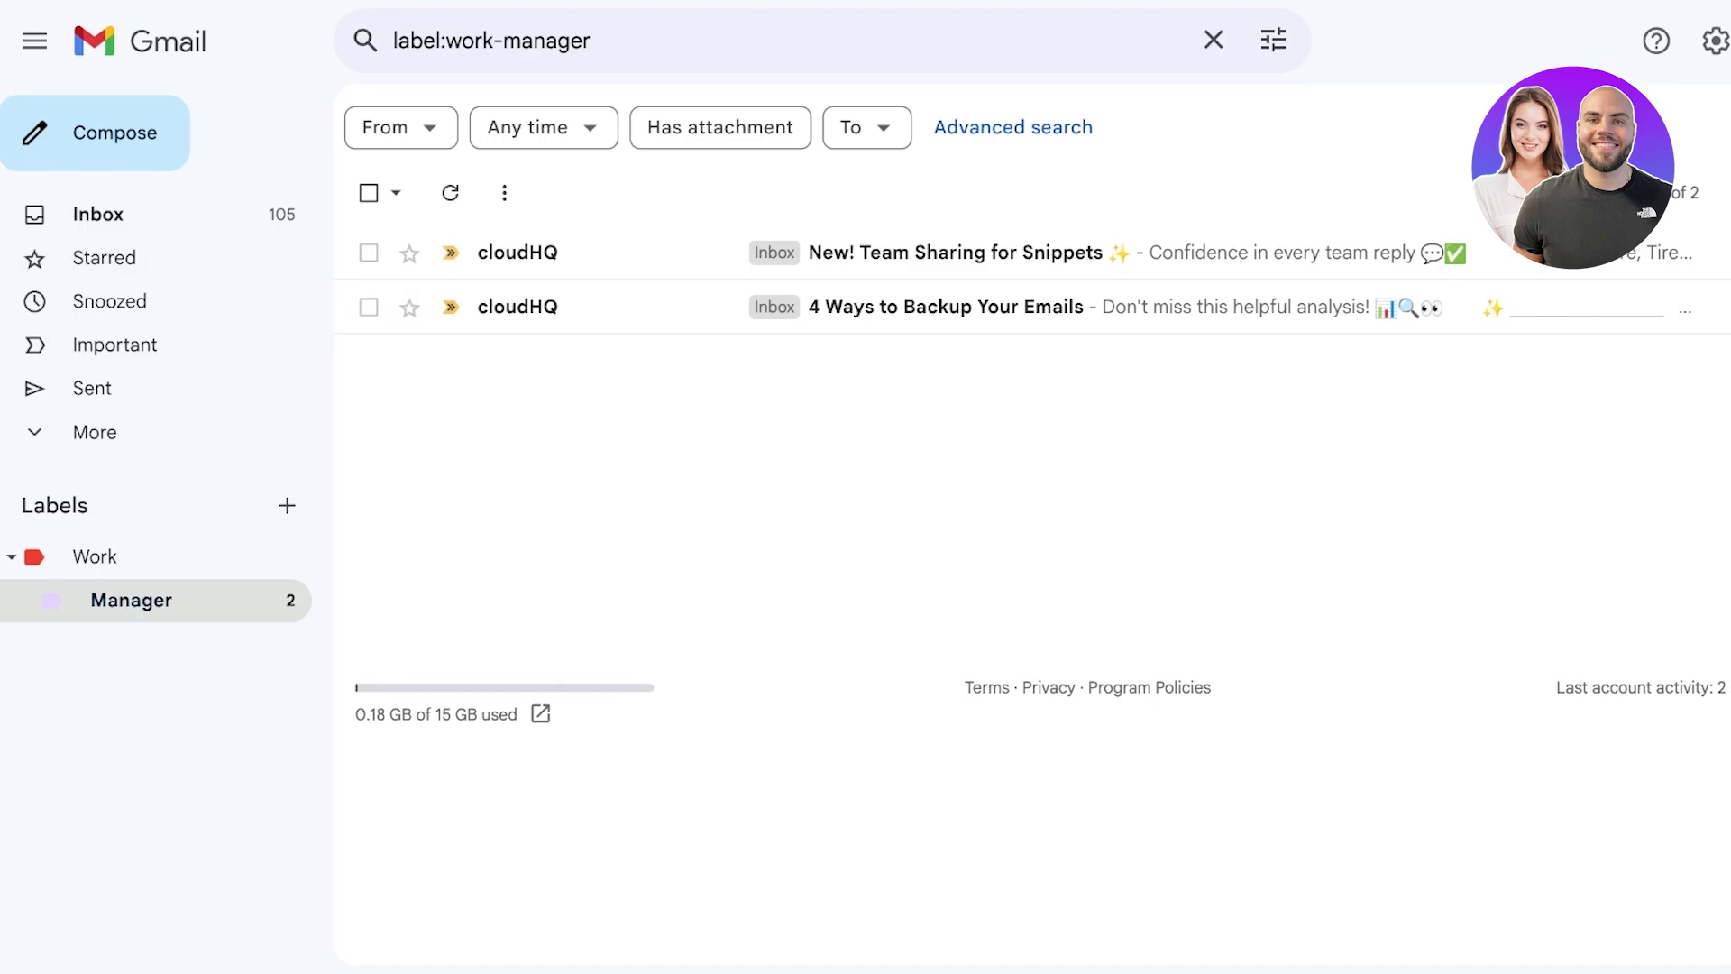
click(400, 127)
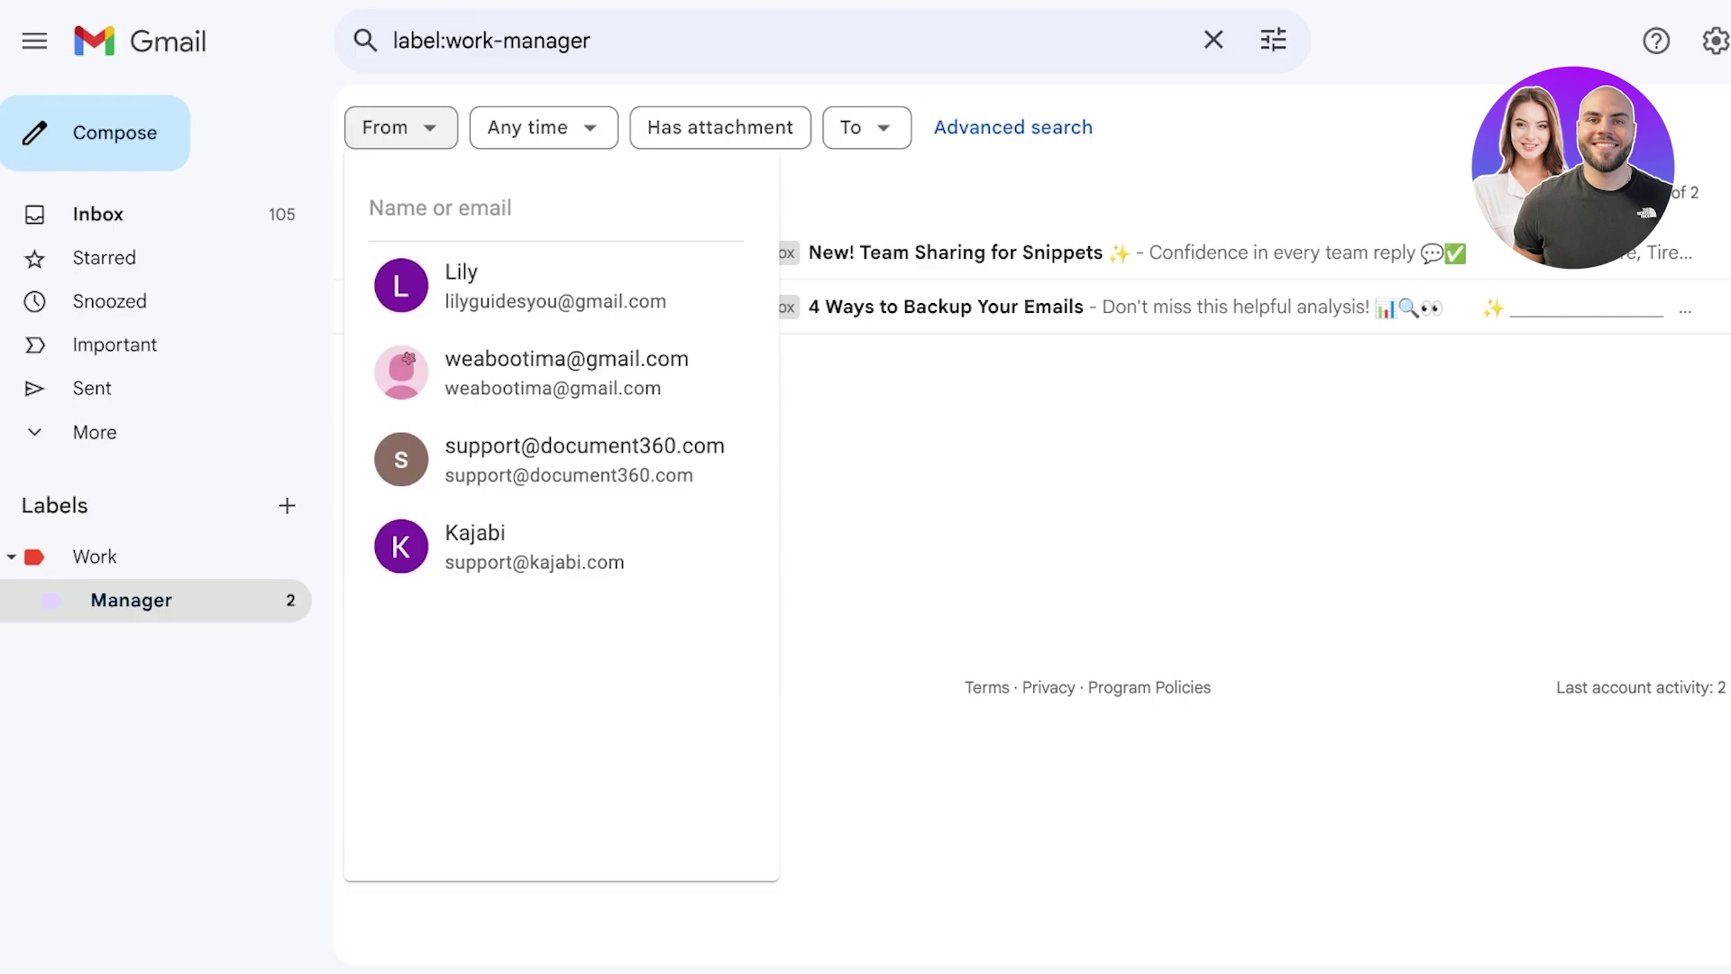
click(400, 127)
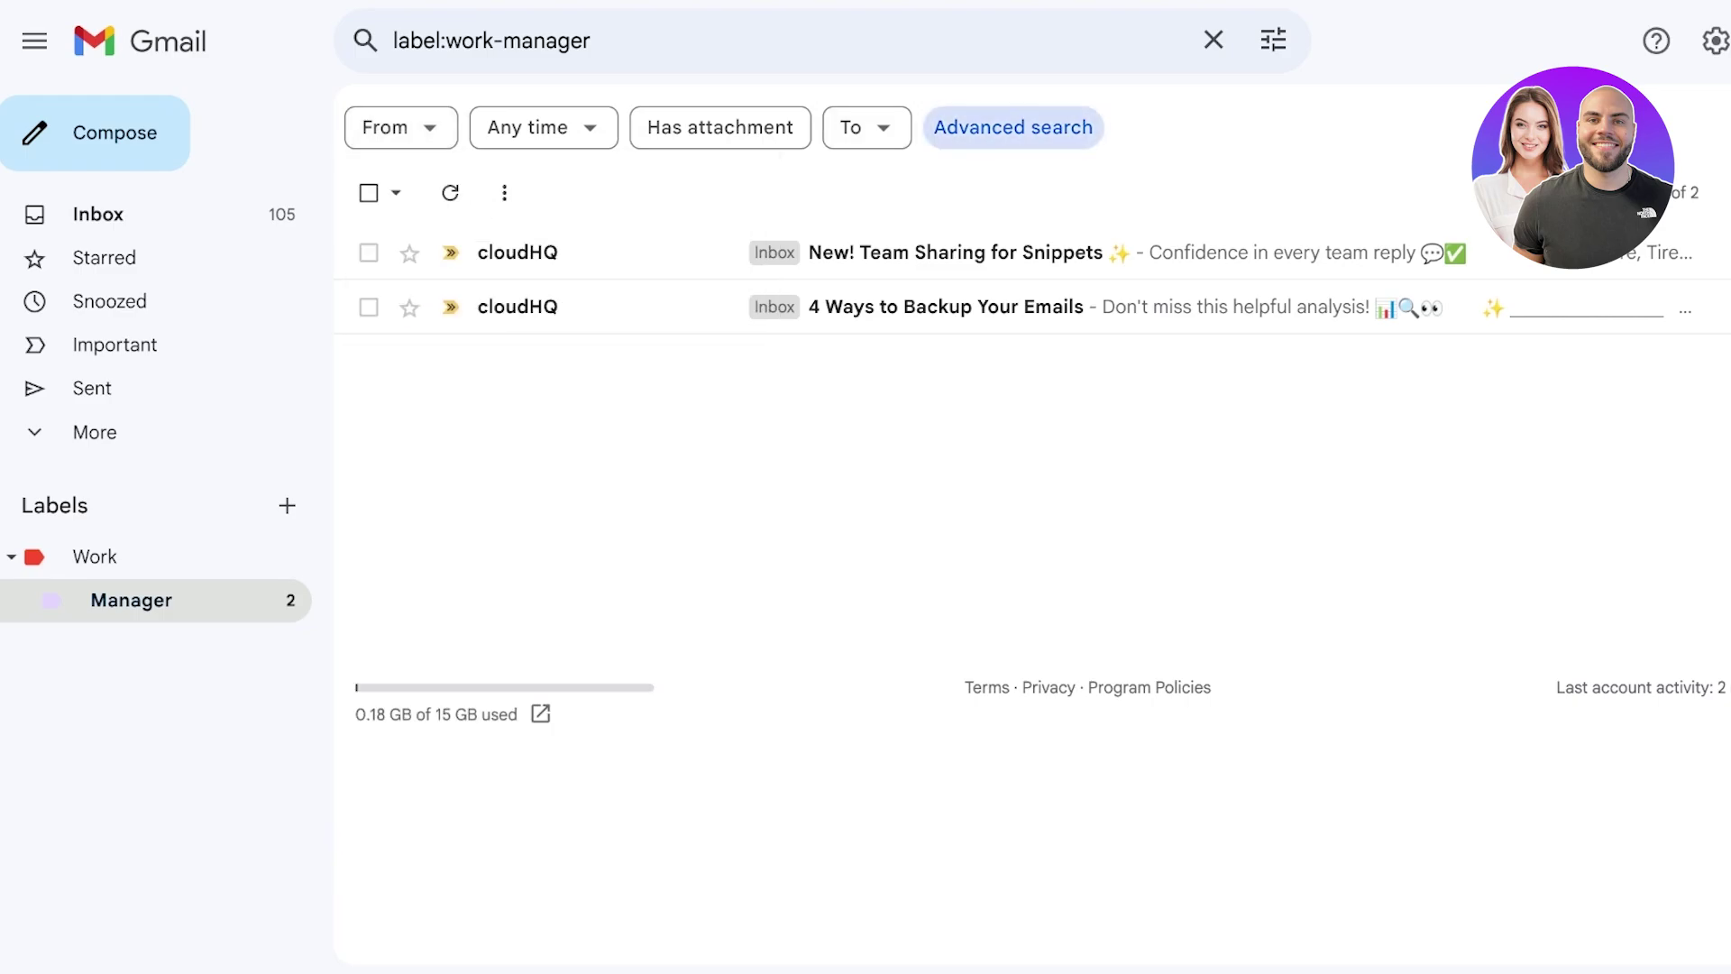
Try creating a filter from the Manager label's advanced search, cancel it, and run the search instead
click(1014, 127)
click(1085, 615)
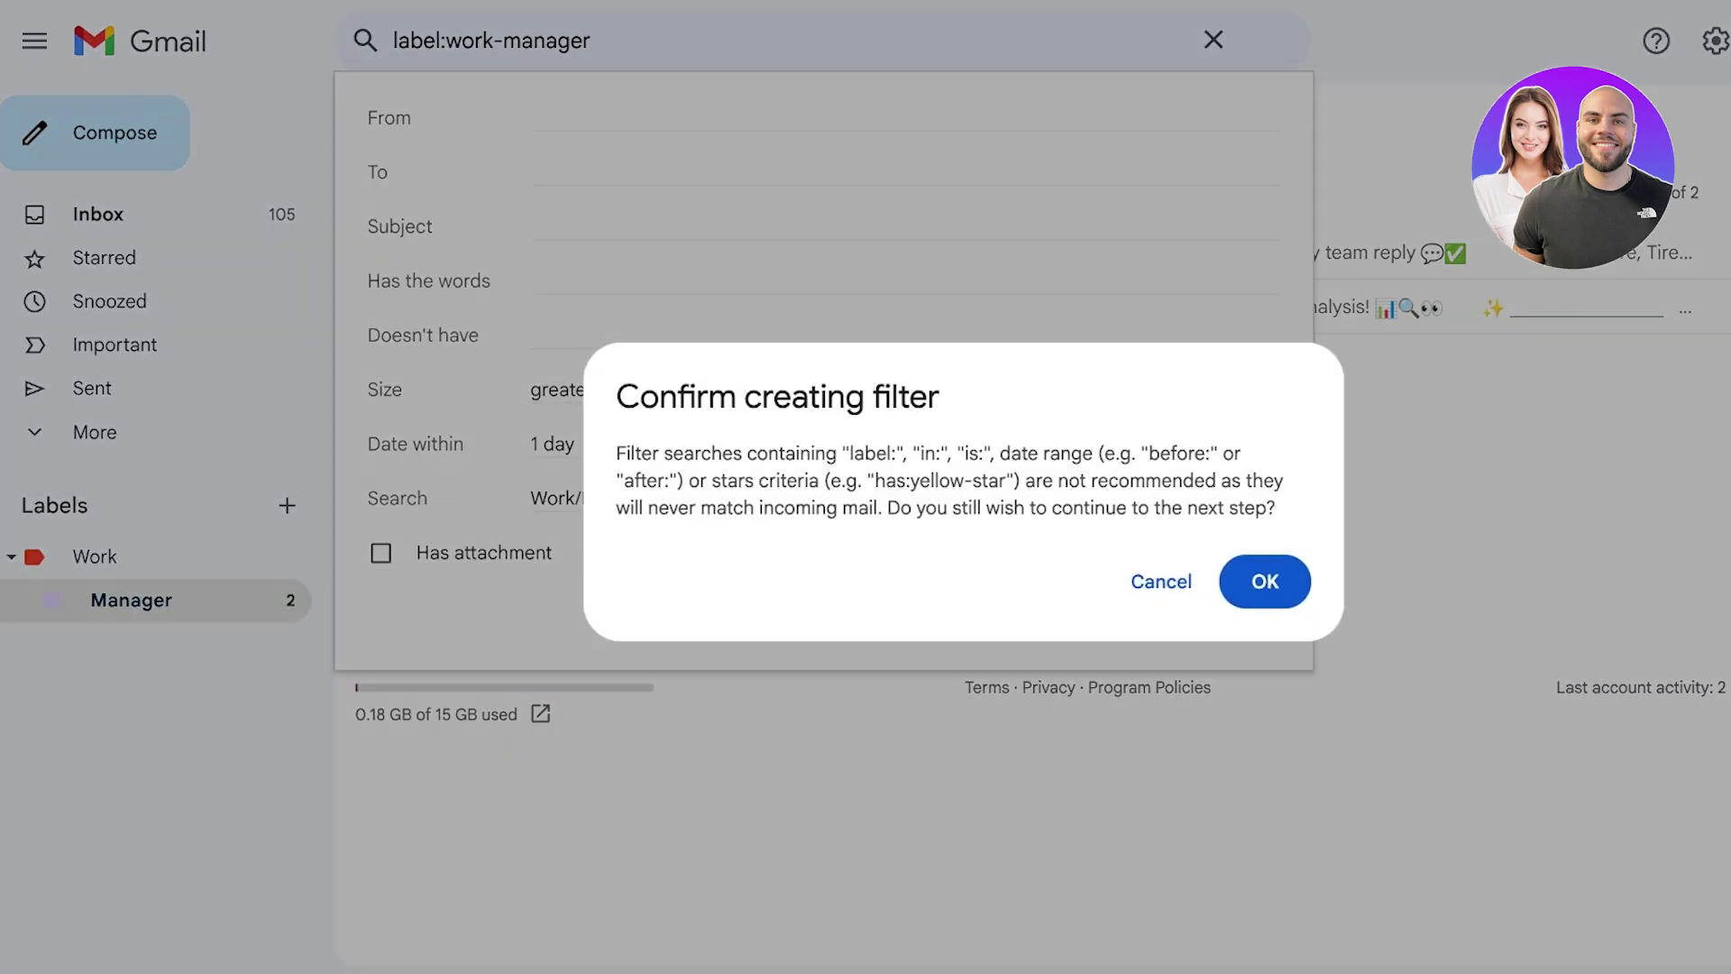
click(1162, 580)
click(1224, 615)
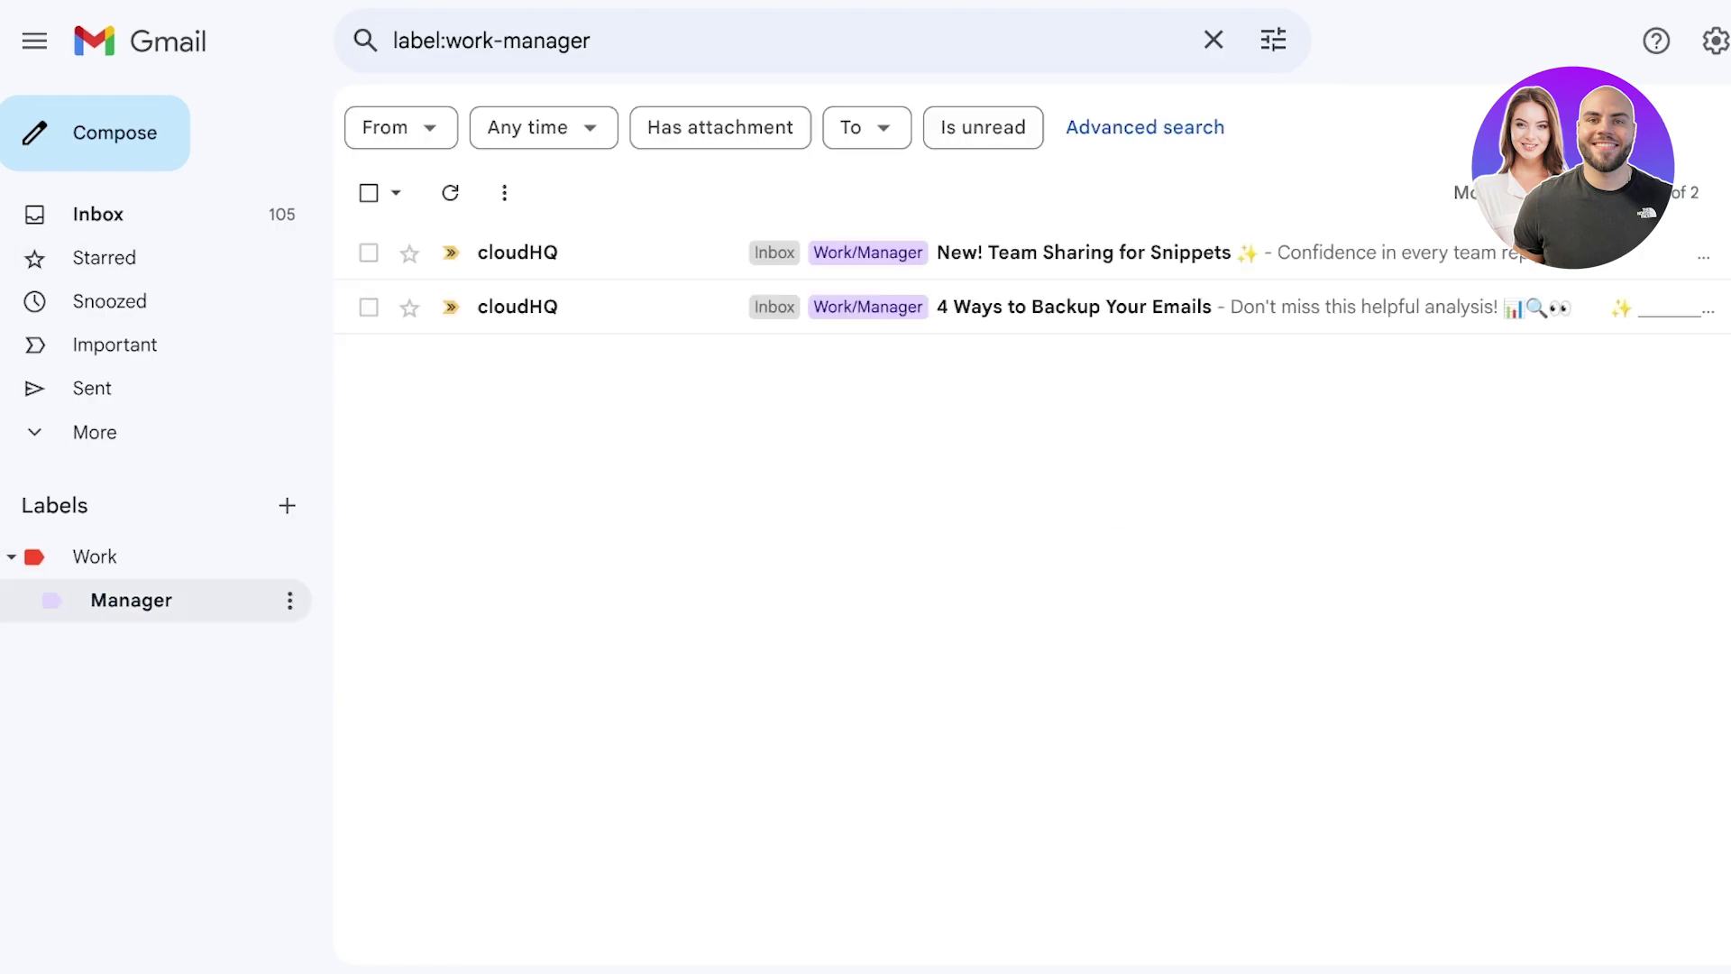
Narrow the Manager label's conversations to those older than a week with attachments, and look at the sender and recipient filters
click(402, 127)
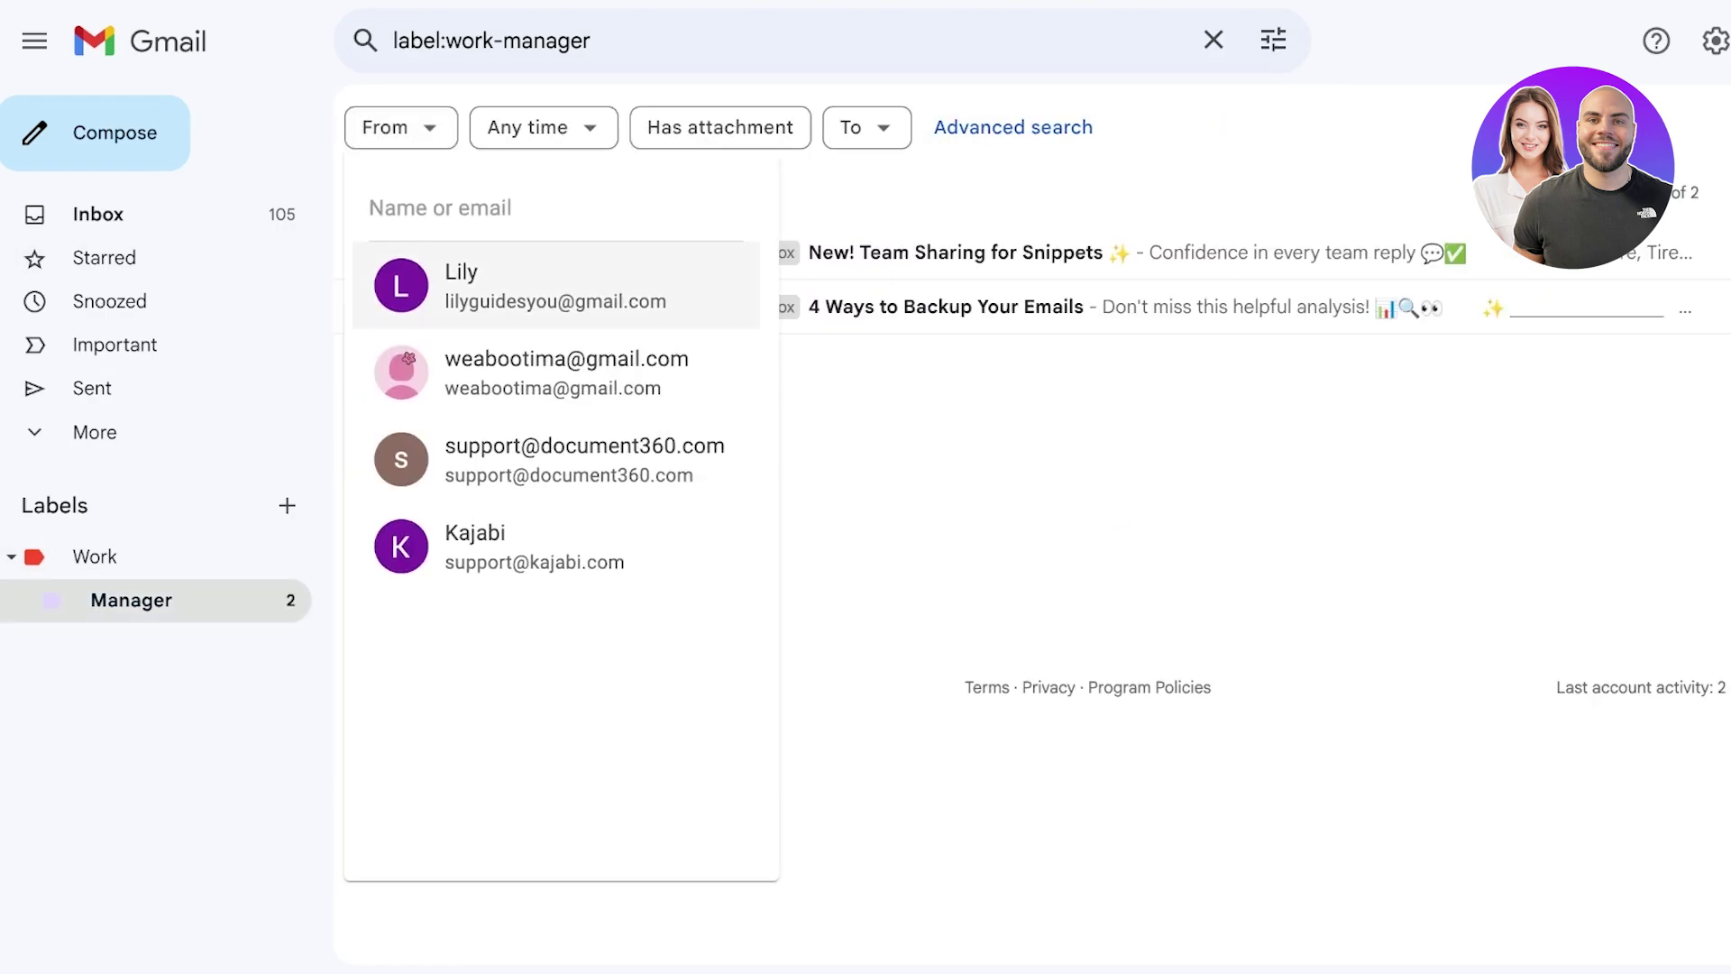
click(543, 127)
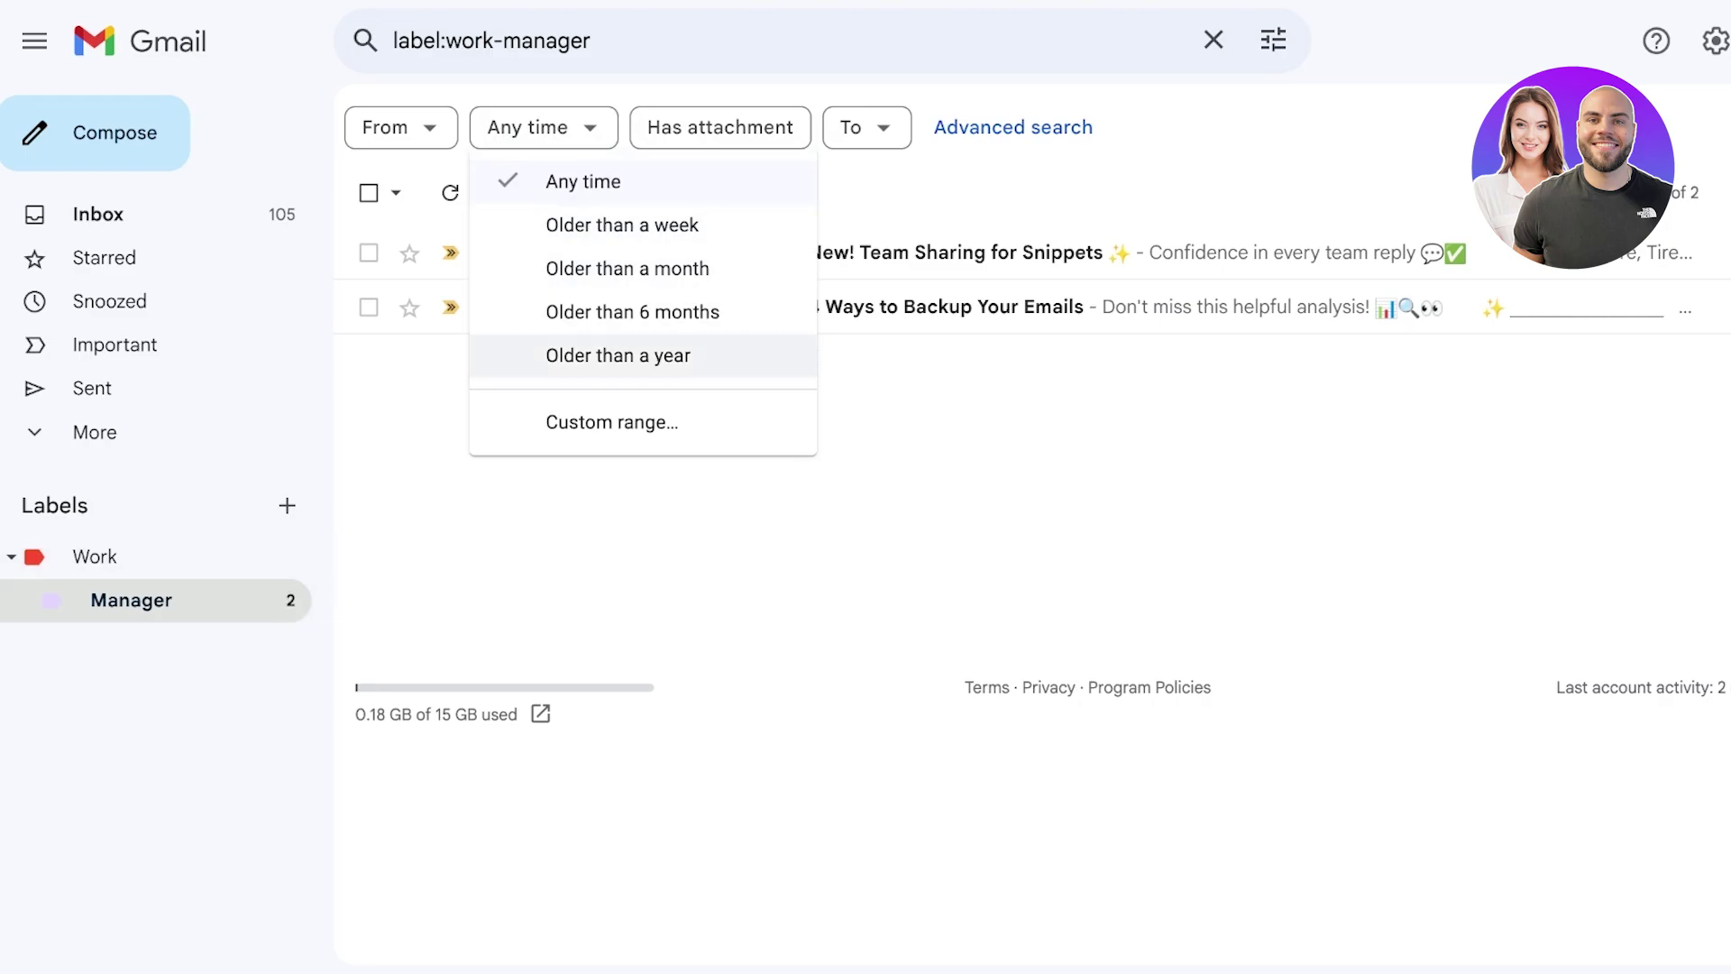
click(622, 225)
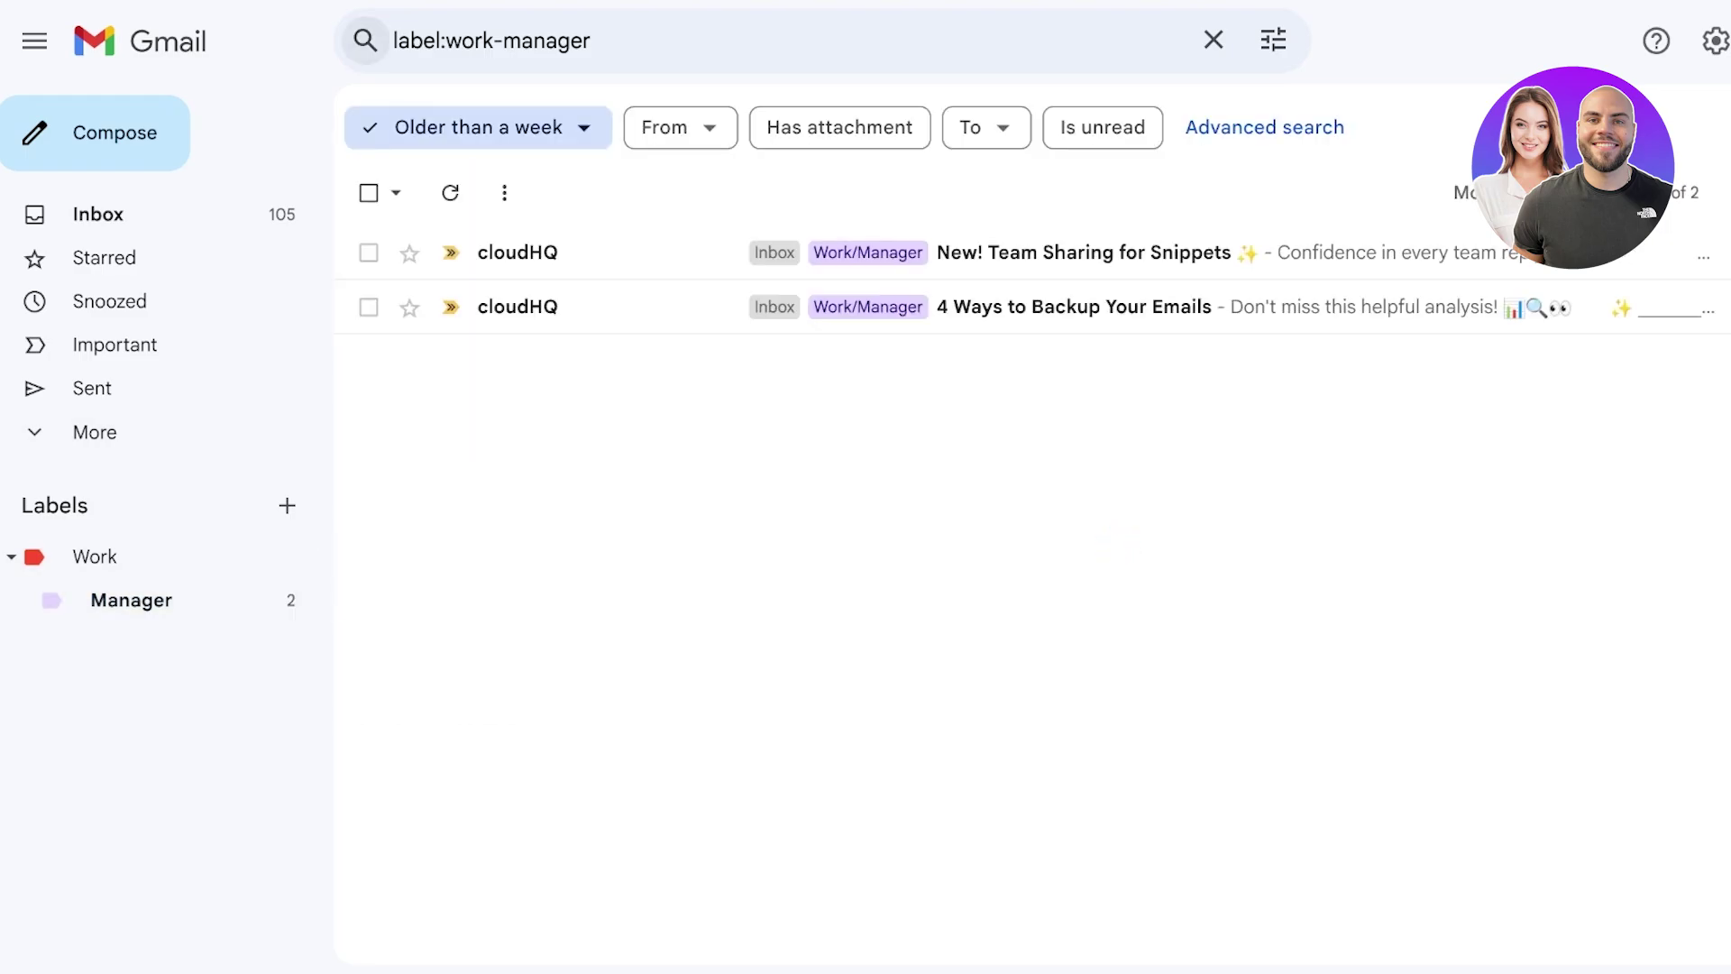
click(668, 127)
click(838, 127)
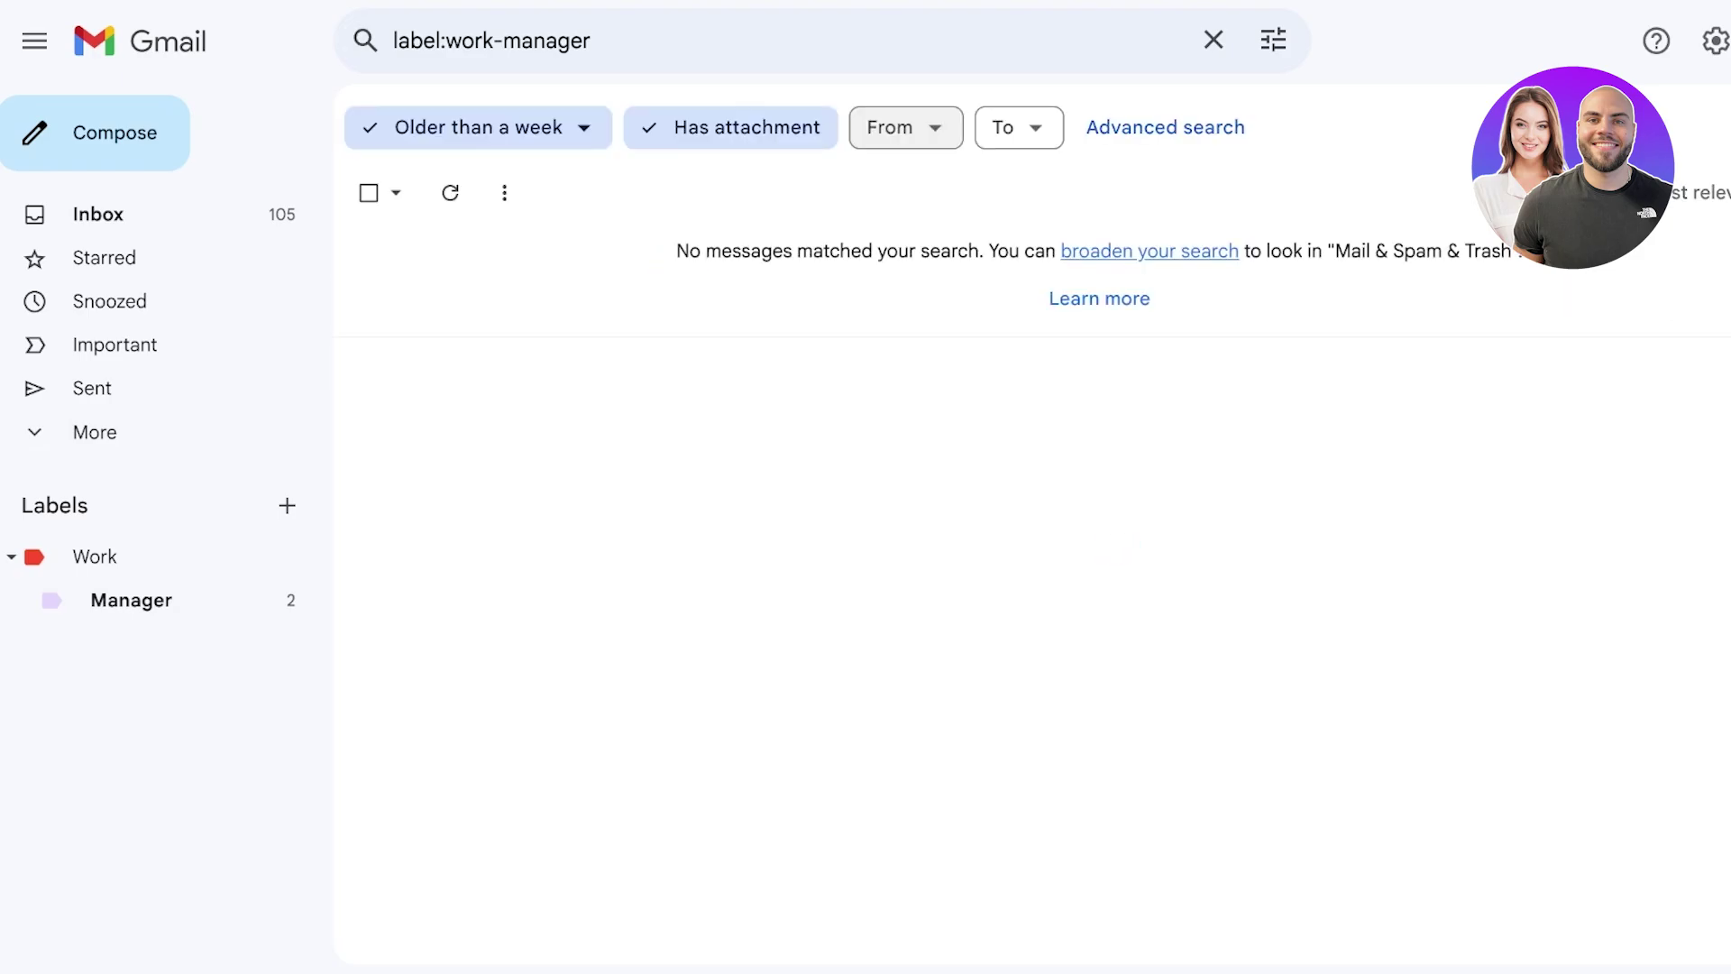
click(906, 128)
click(1019, 127)
Return to the inbox, browse its messages, and check the Promotions, Social and Forums categories before going back to Primary
click(98, 214)
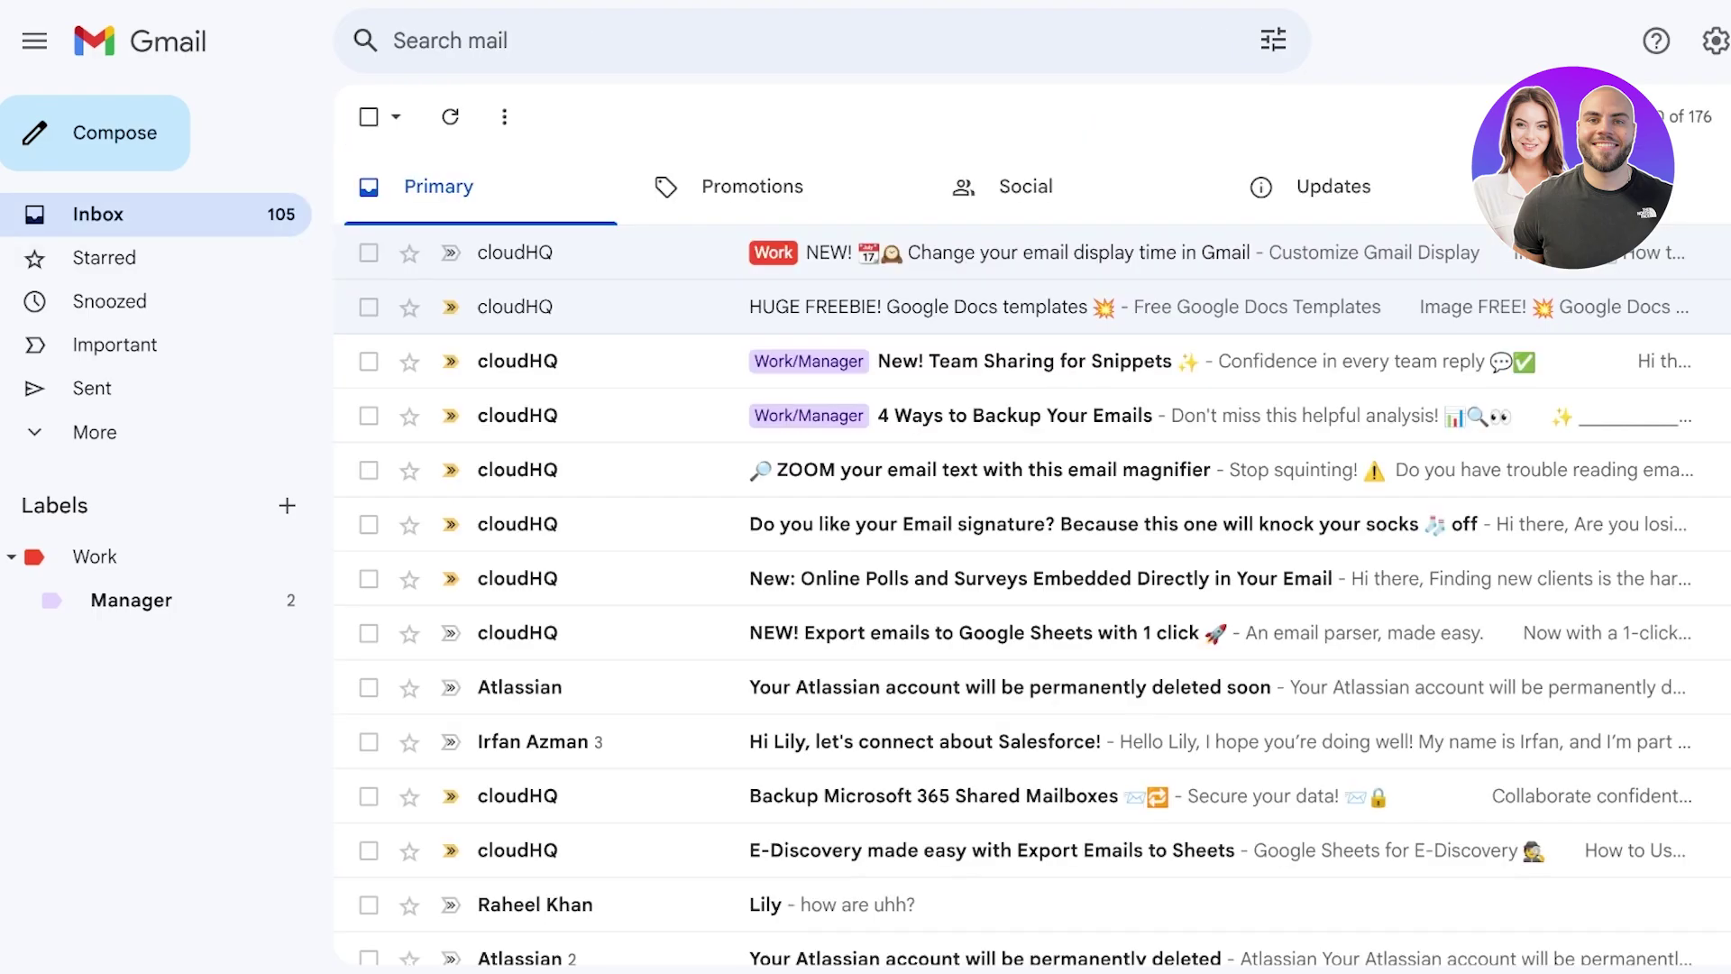
scroll(1027, 559, down, 10)
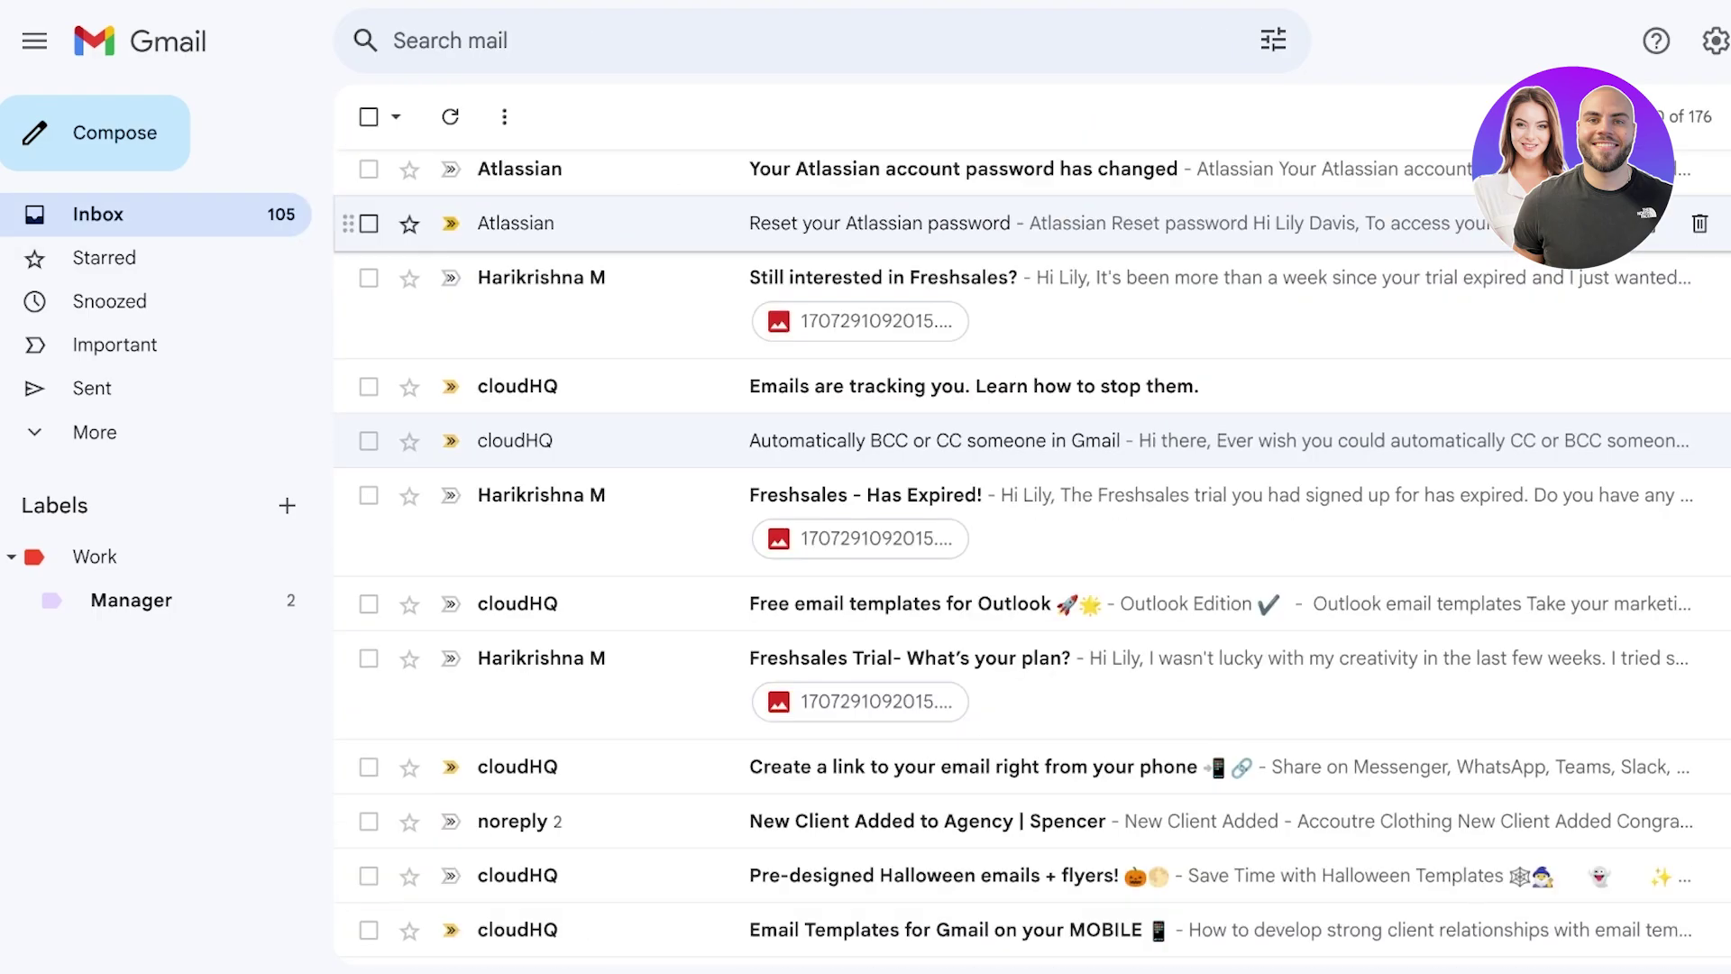
scroll(1027, 307, up, 10)
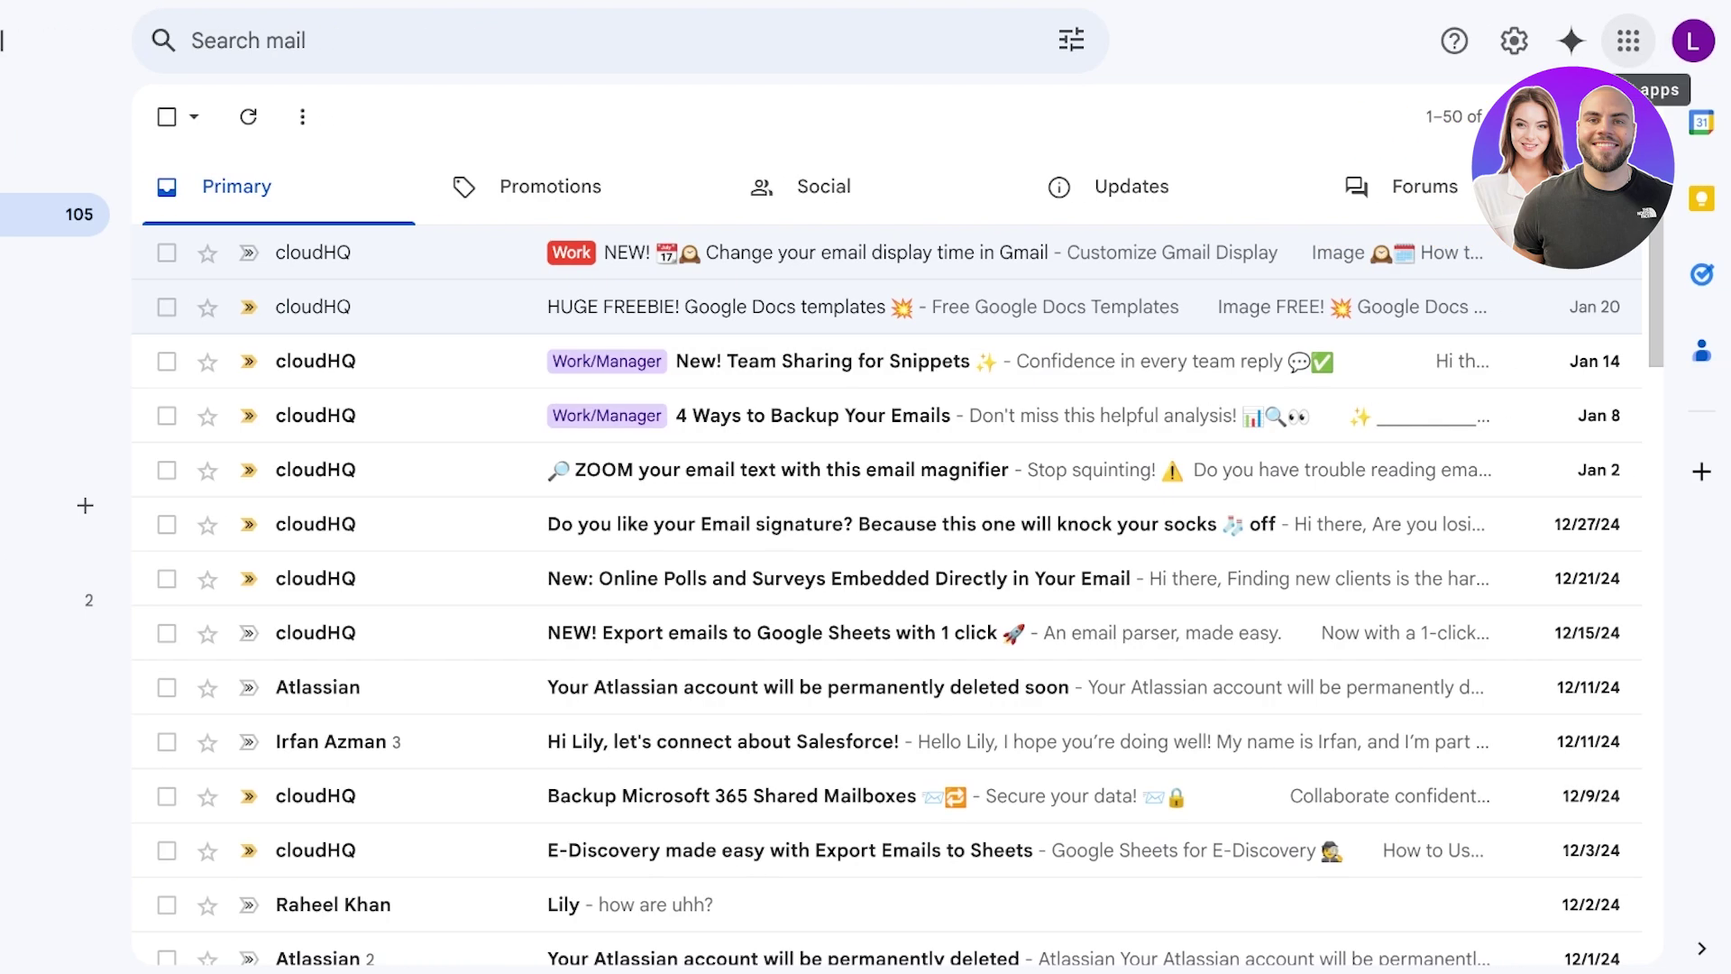
click(1572, 41)
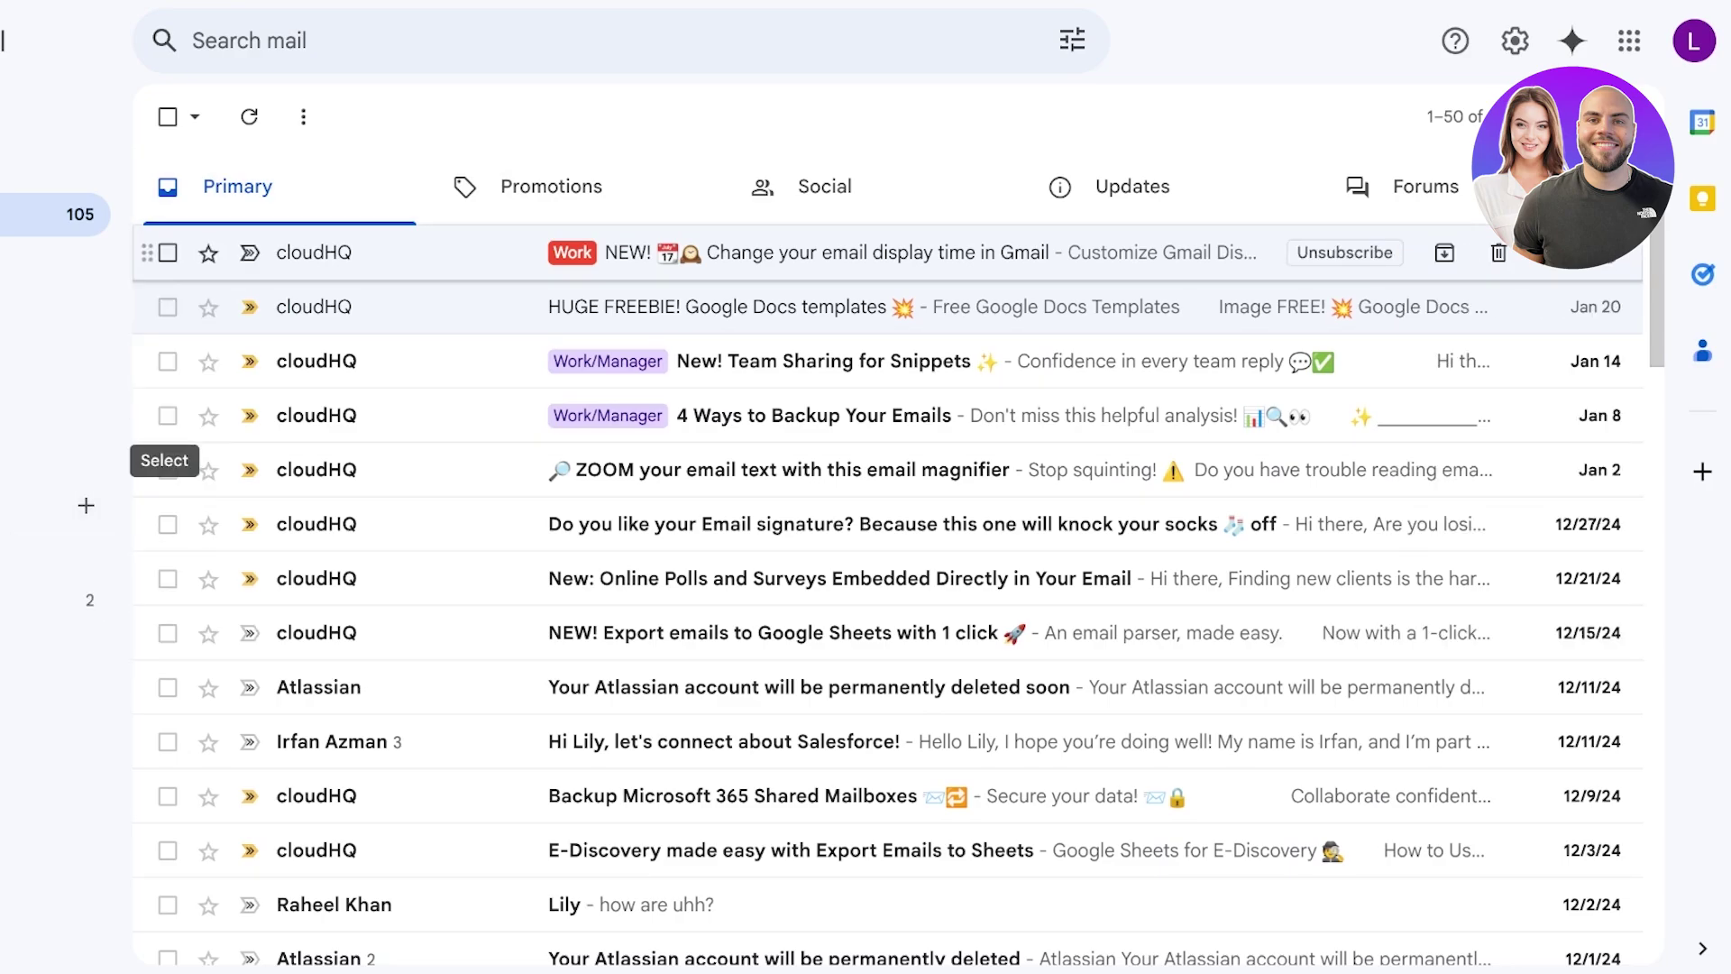
click(551, 187)
click(824, 186)
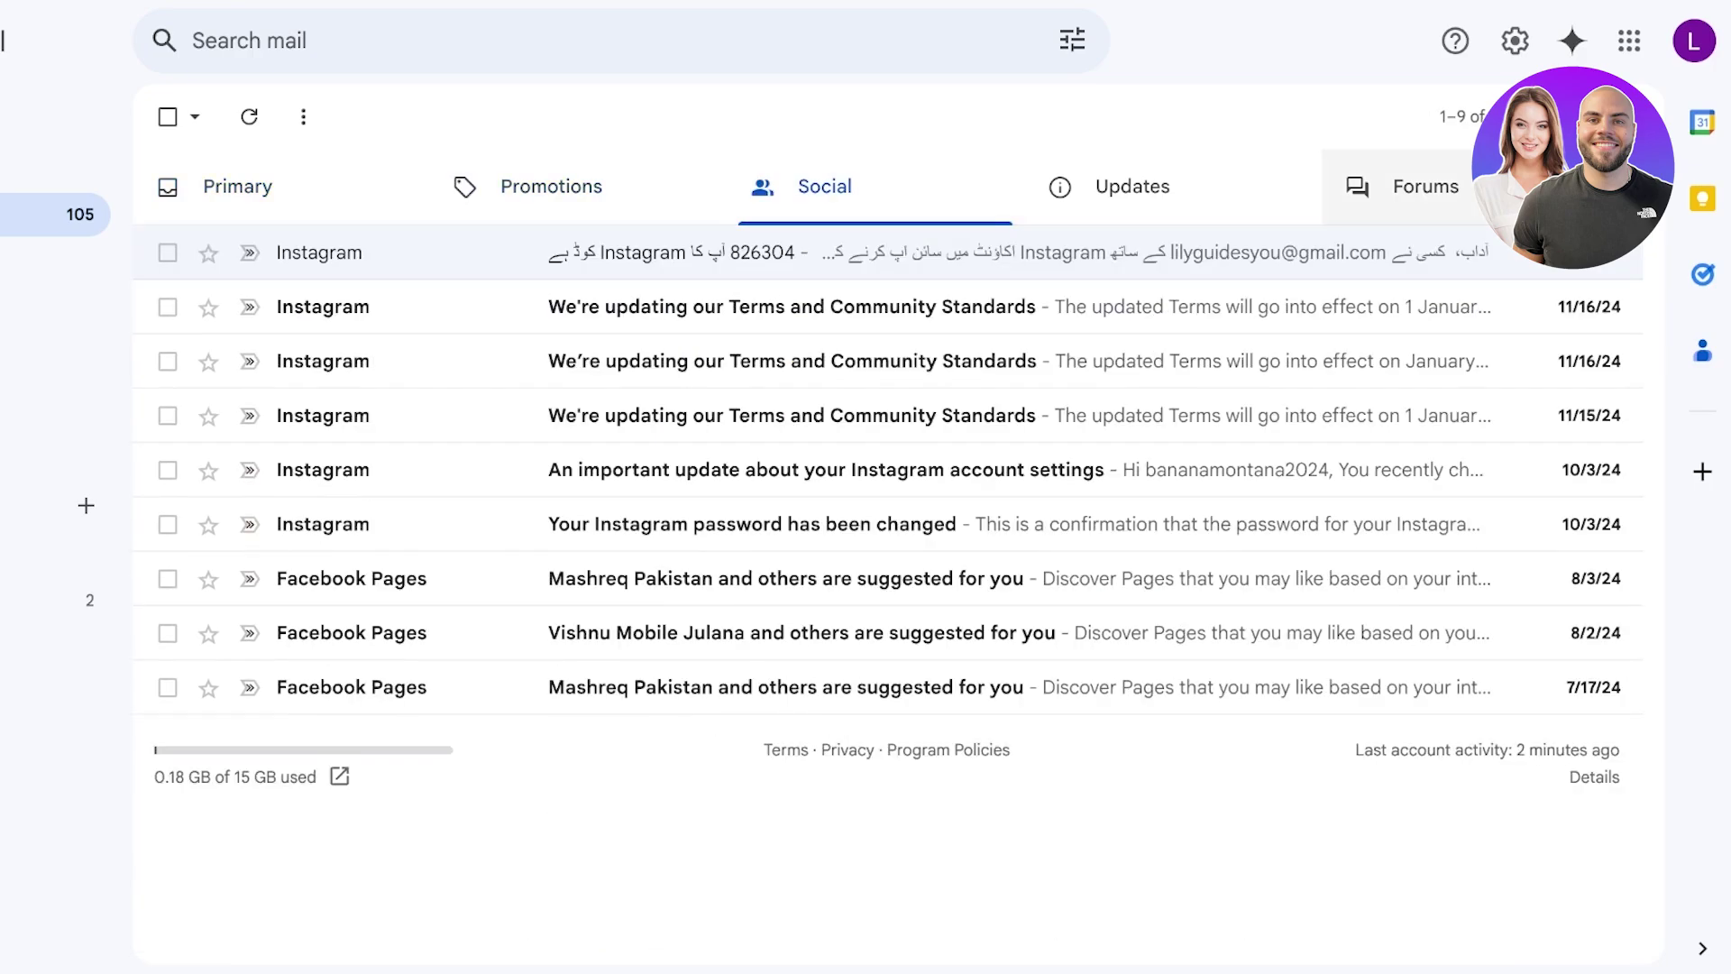
click(1424, 187)
click(237, 187)
Select all conversations on the Primary page and open label management from their labelling options
click(195, 116)
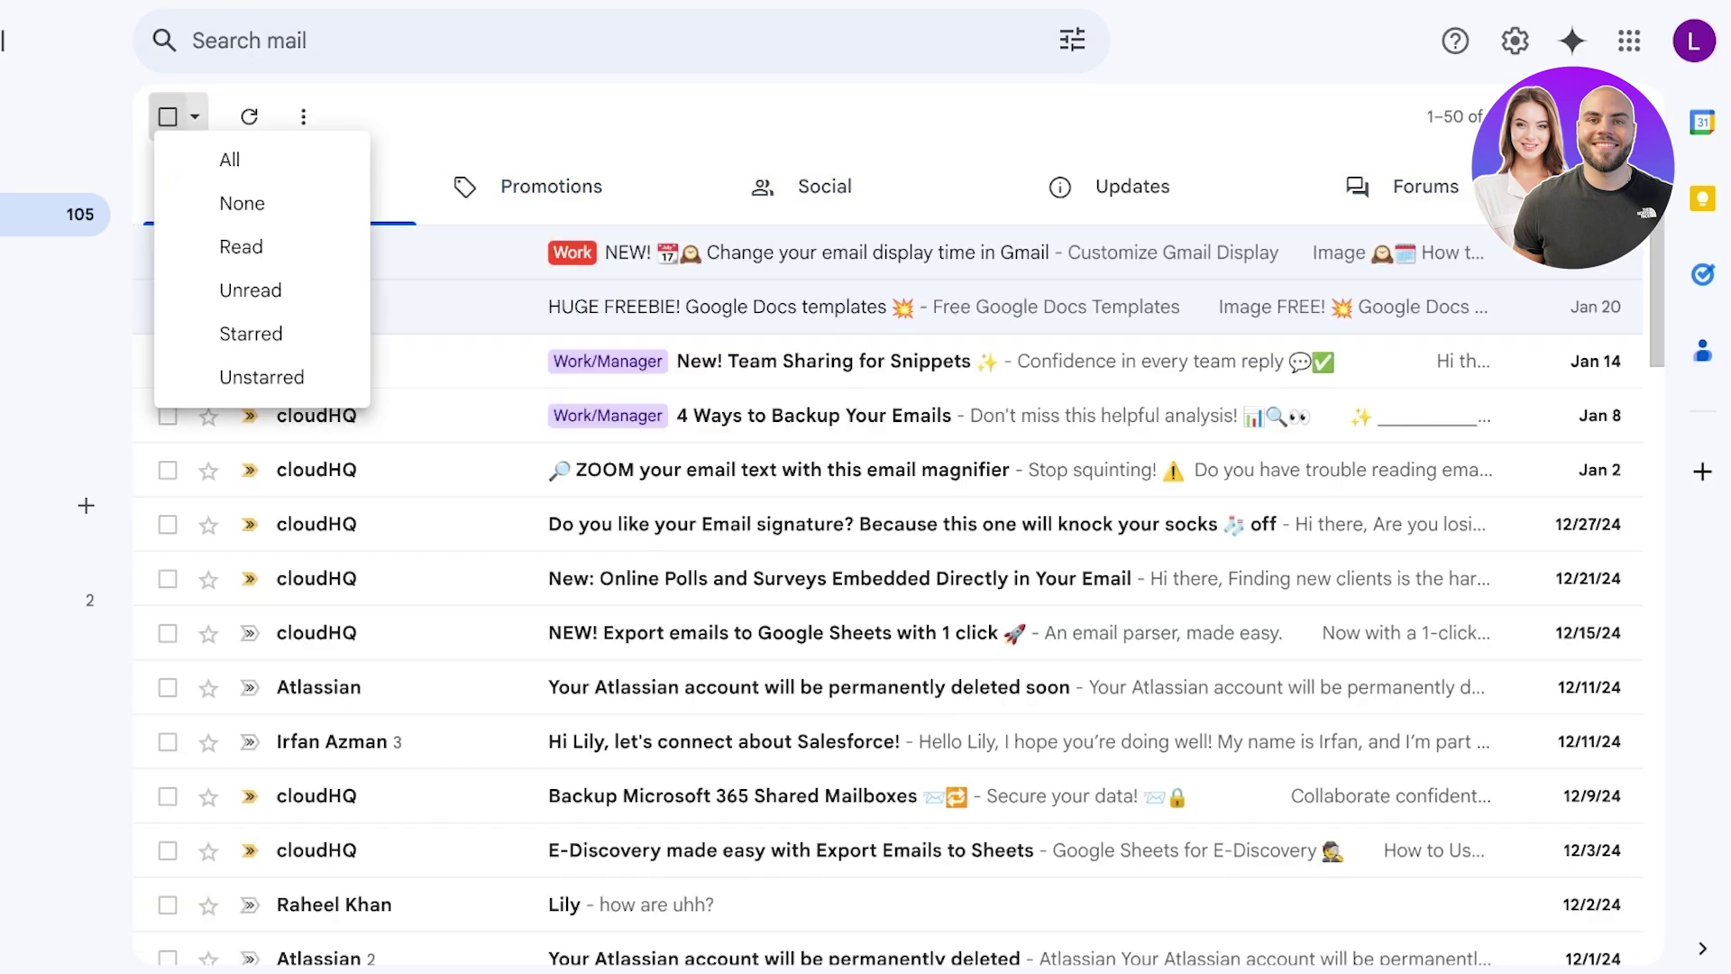
click(230, 160)
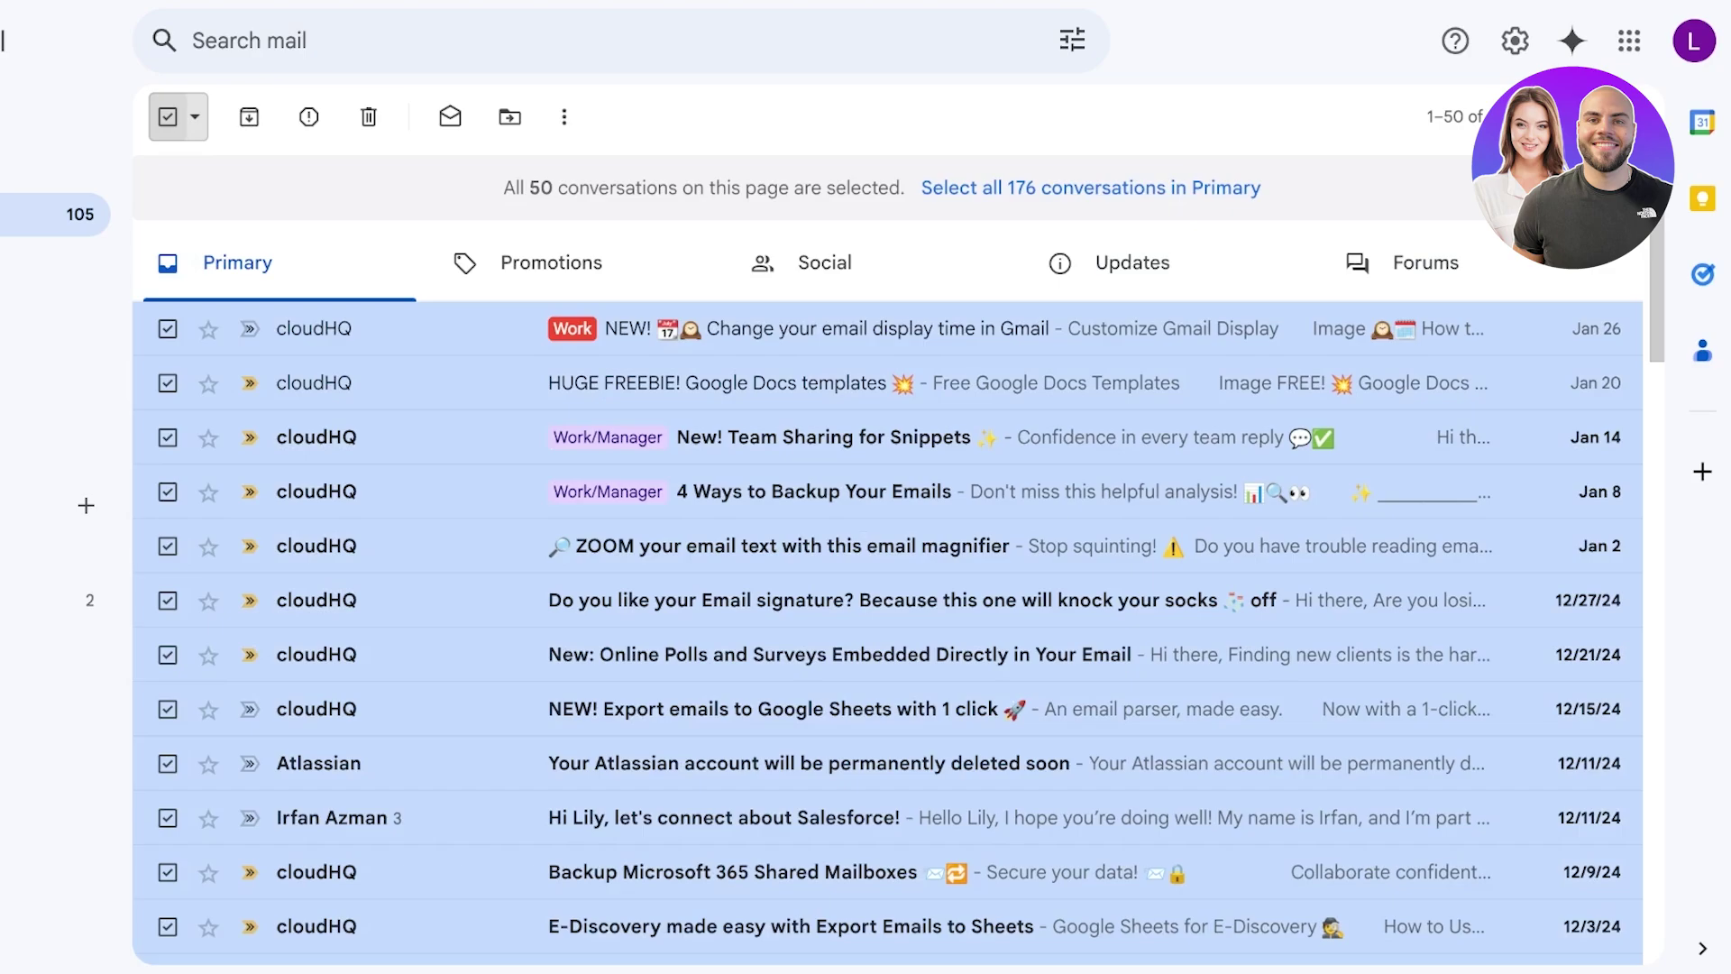
click(168, 117)
click(167, 116)
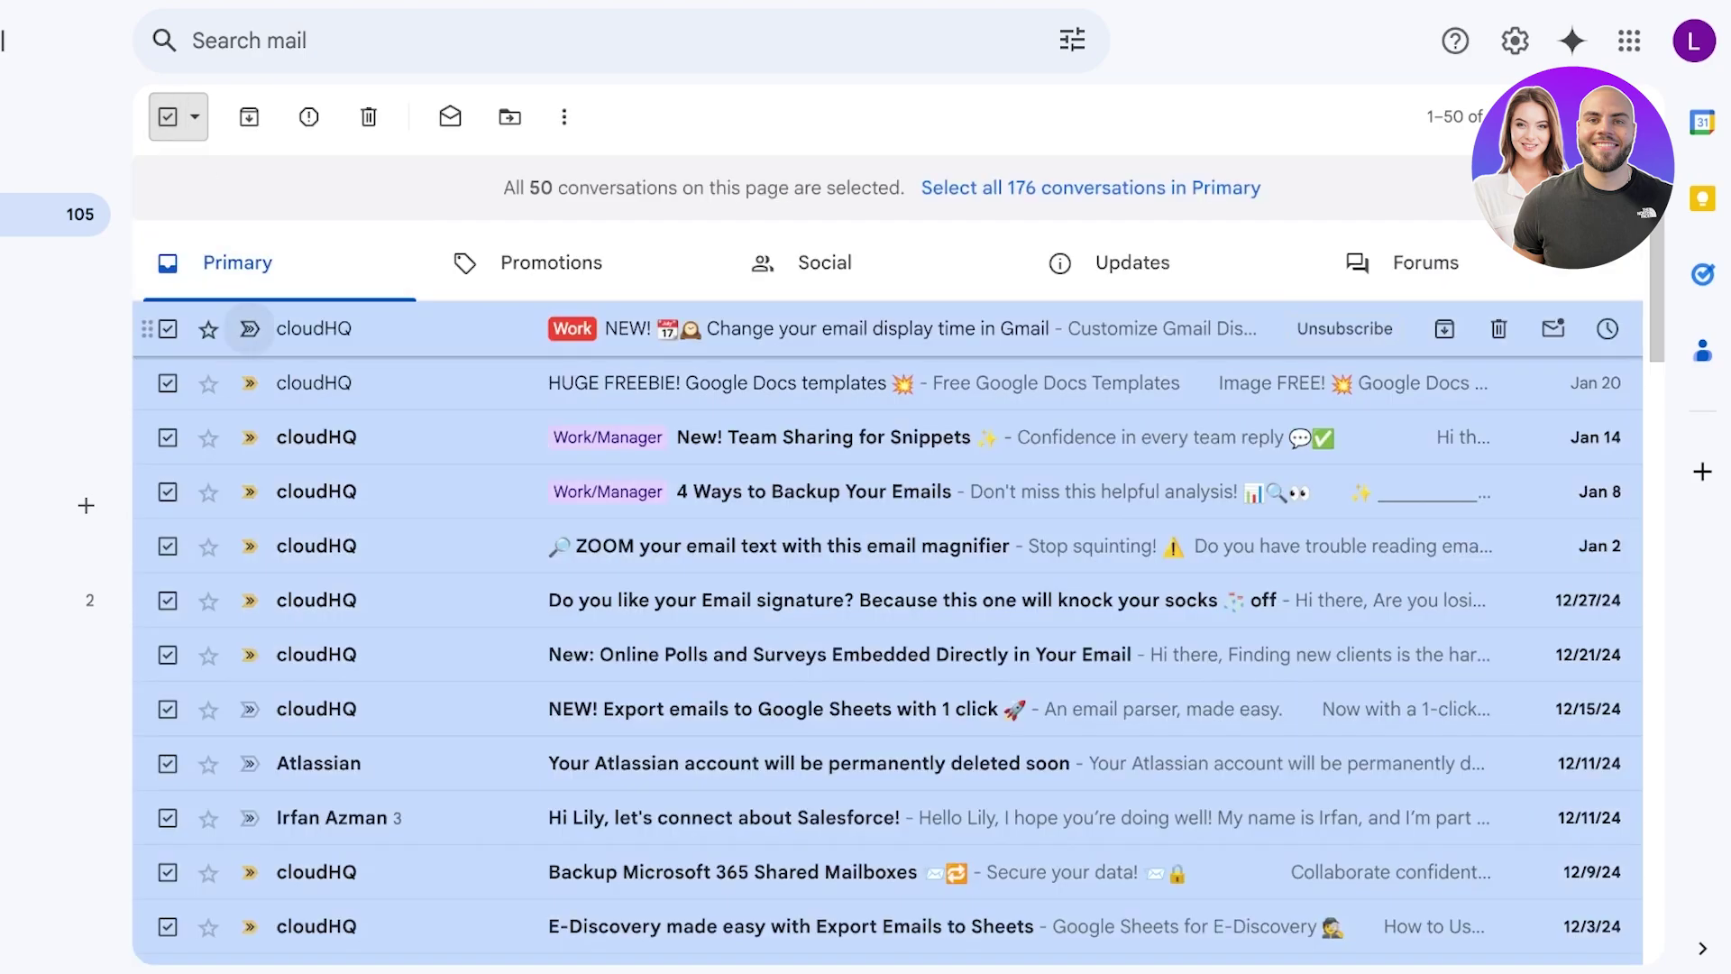
click(564, 116)
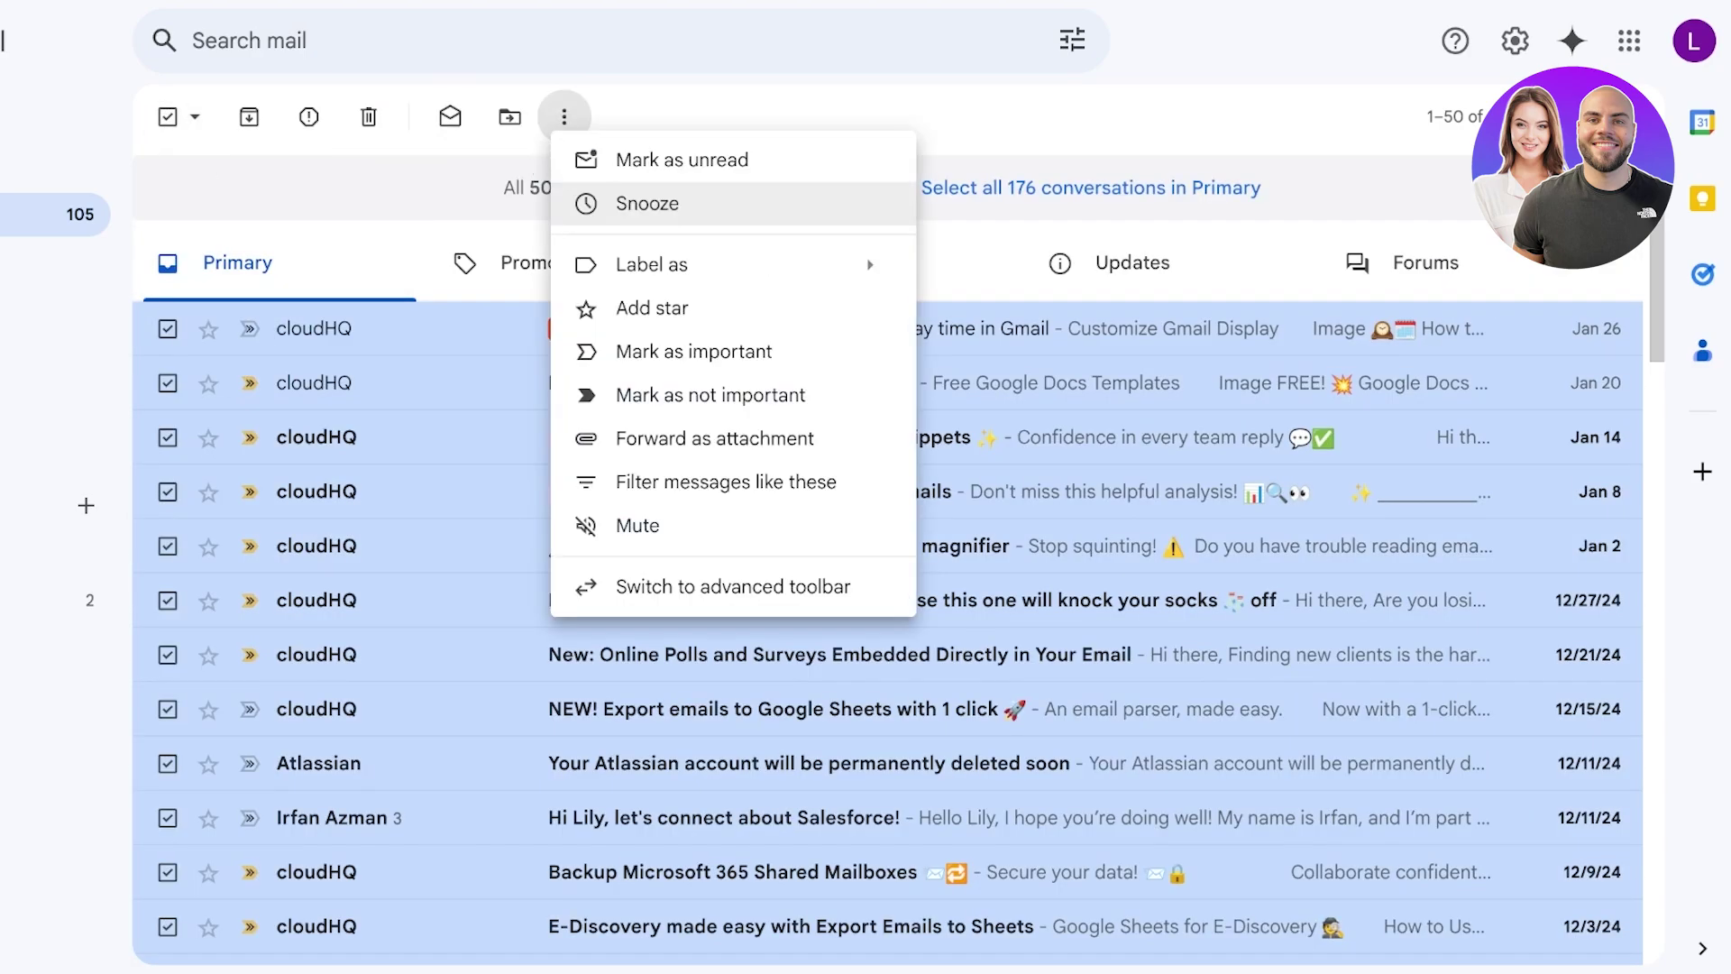
mouse_move(685, 264)
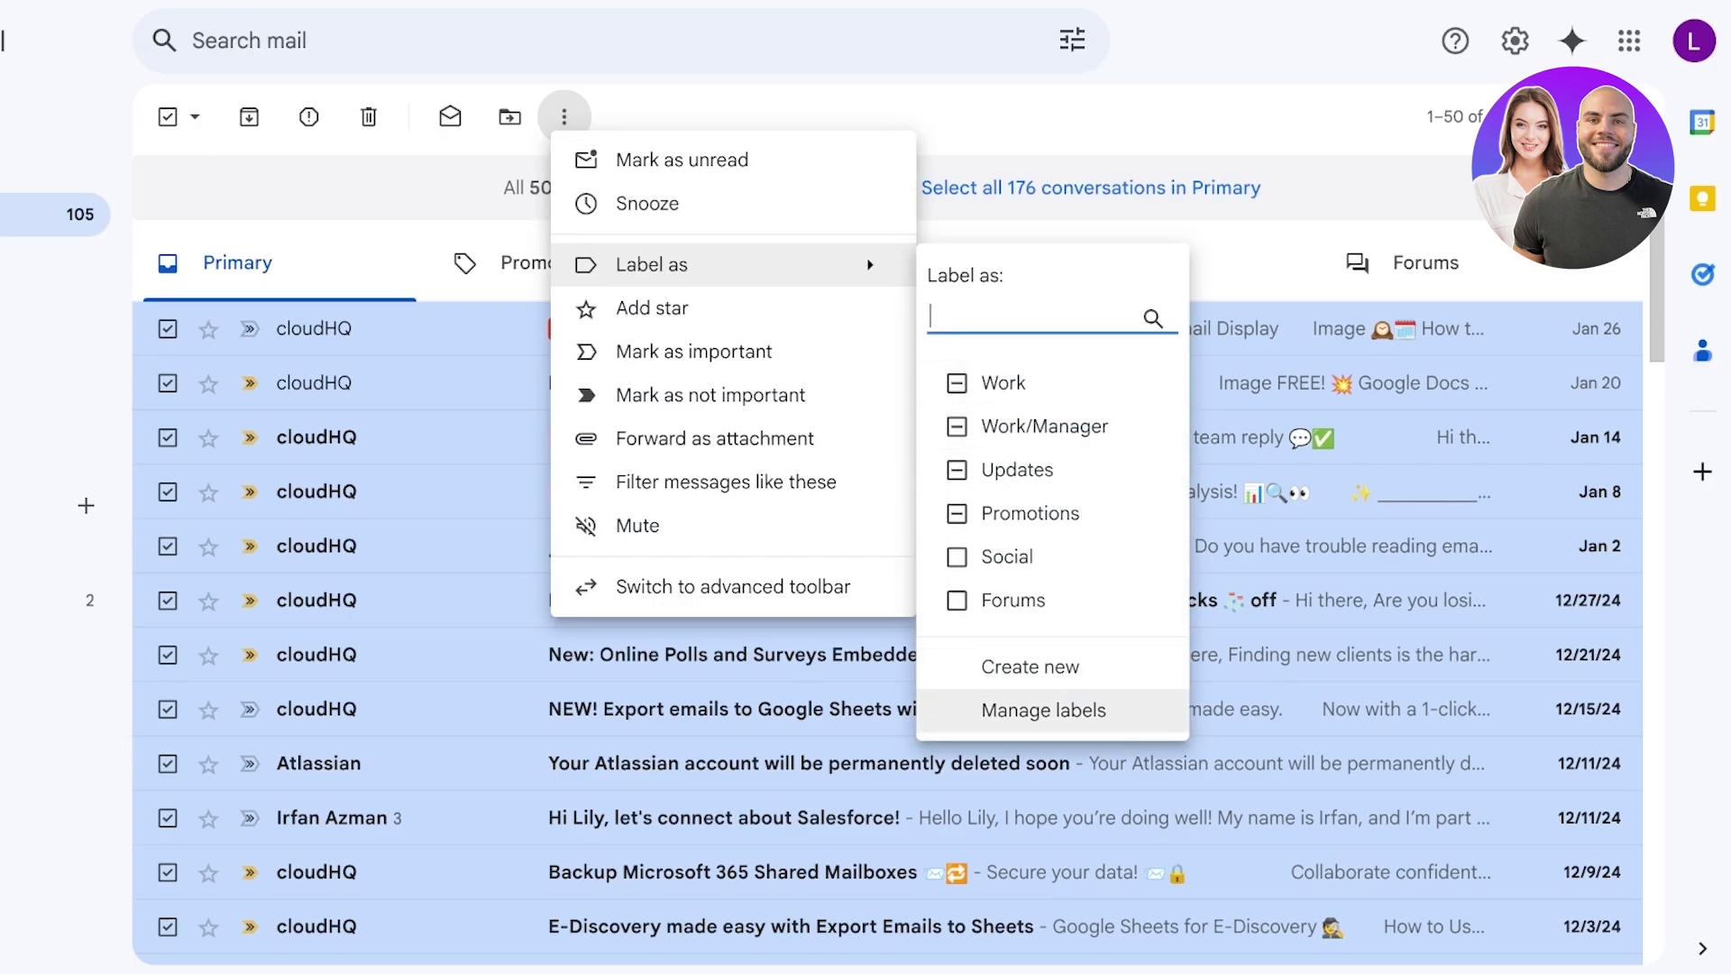
click(1043, 710)
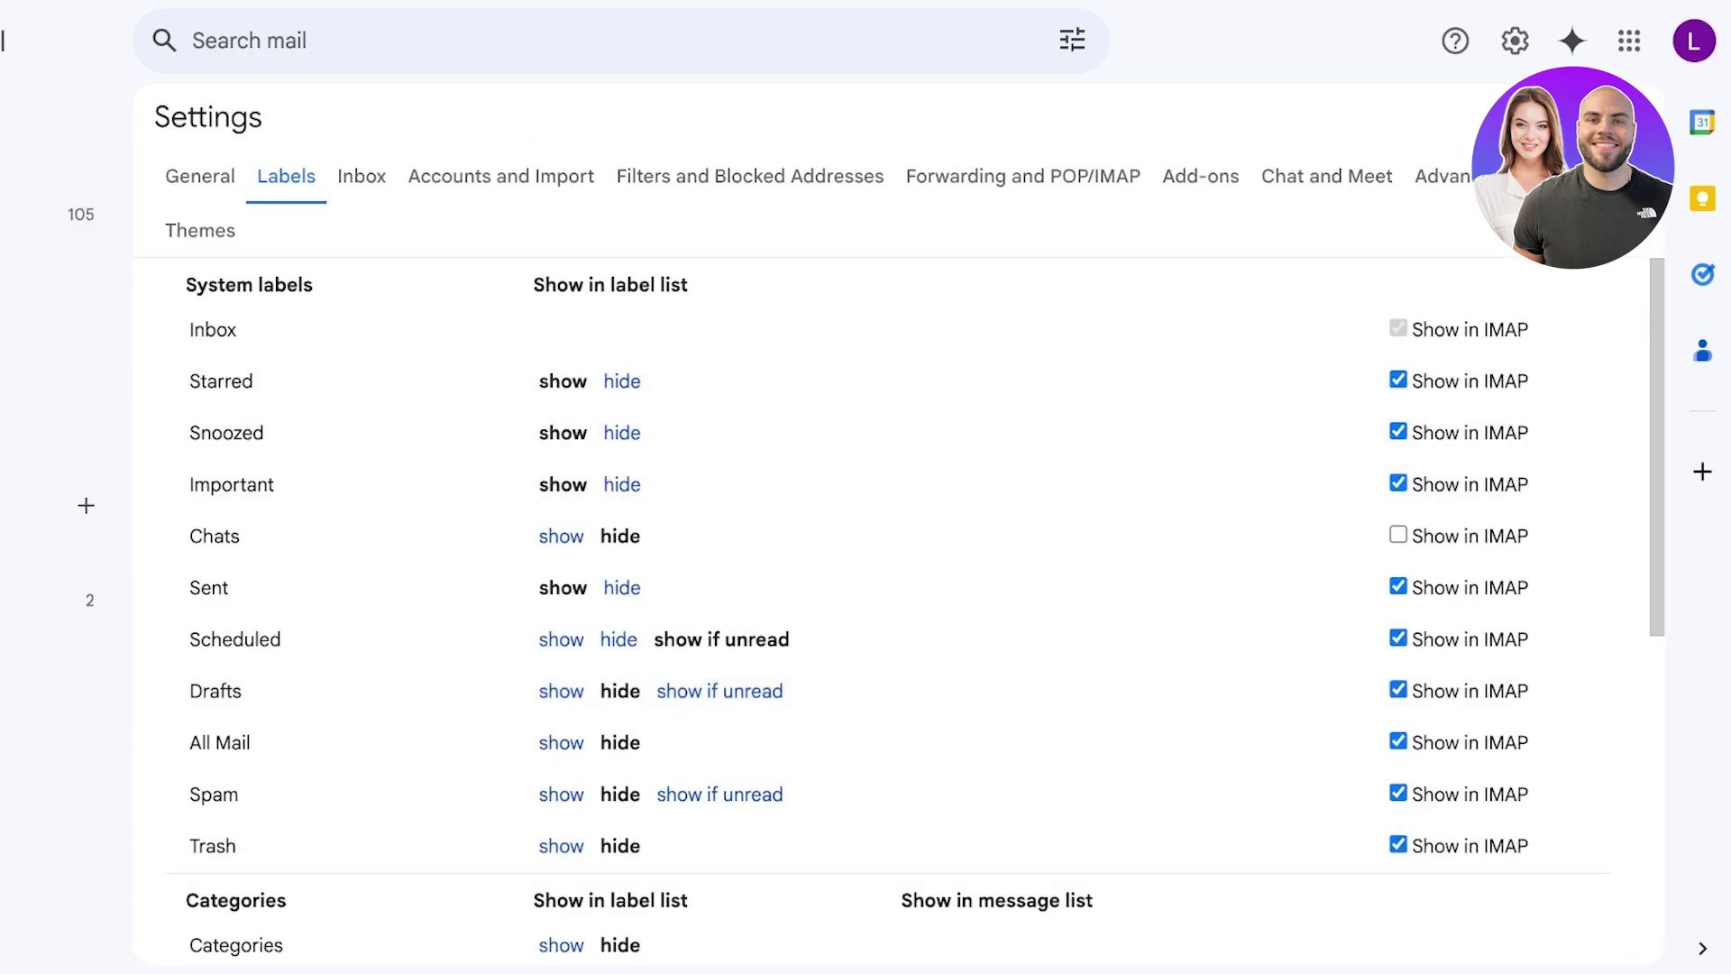
Look at the new label form for all selected Primary conversations, cancel it, and return to the inbox
click(54, 214)
click(168, 116)
click(564, 116)
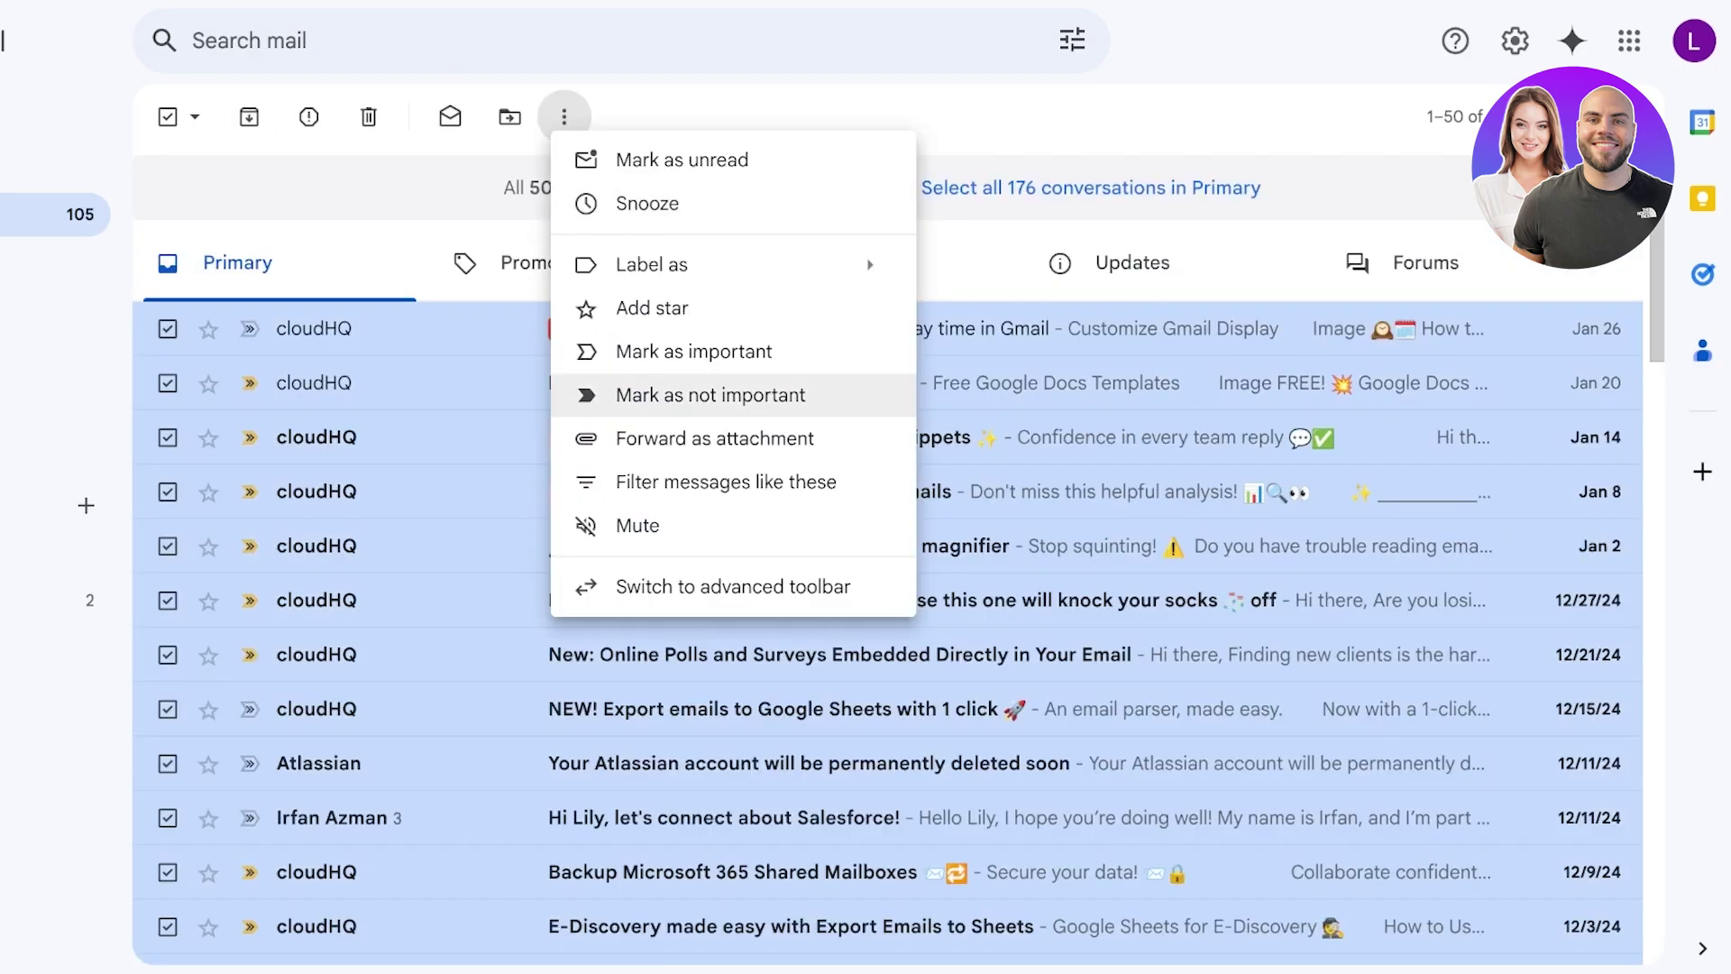
mouse_move(652, 264)
click(1029, 666)
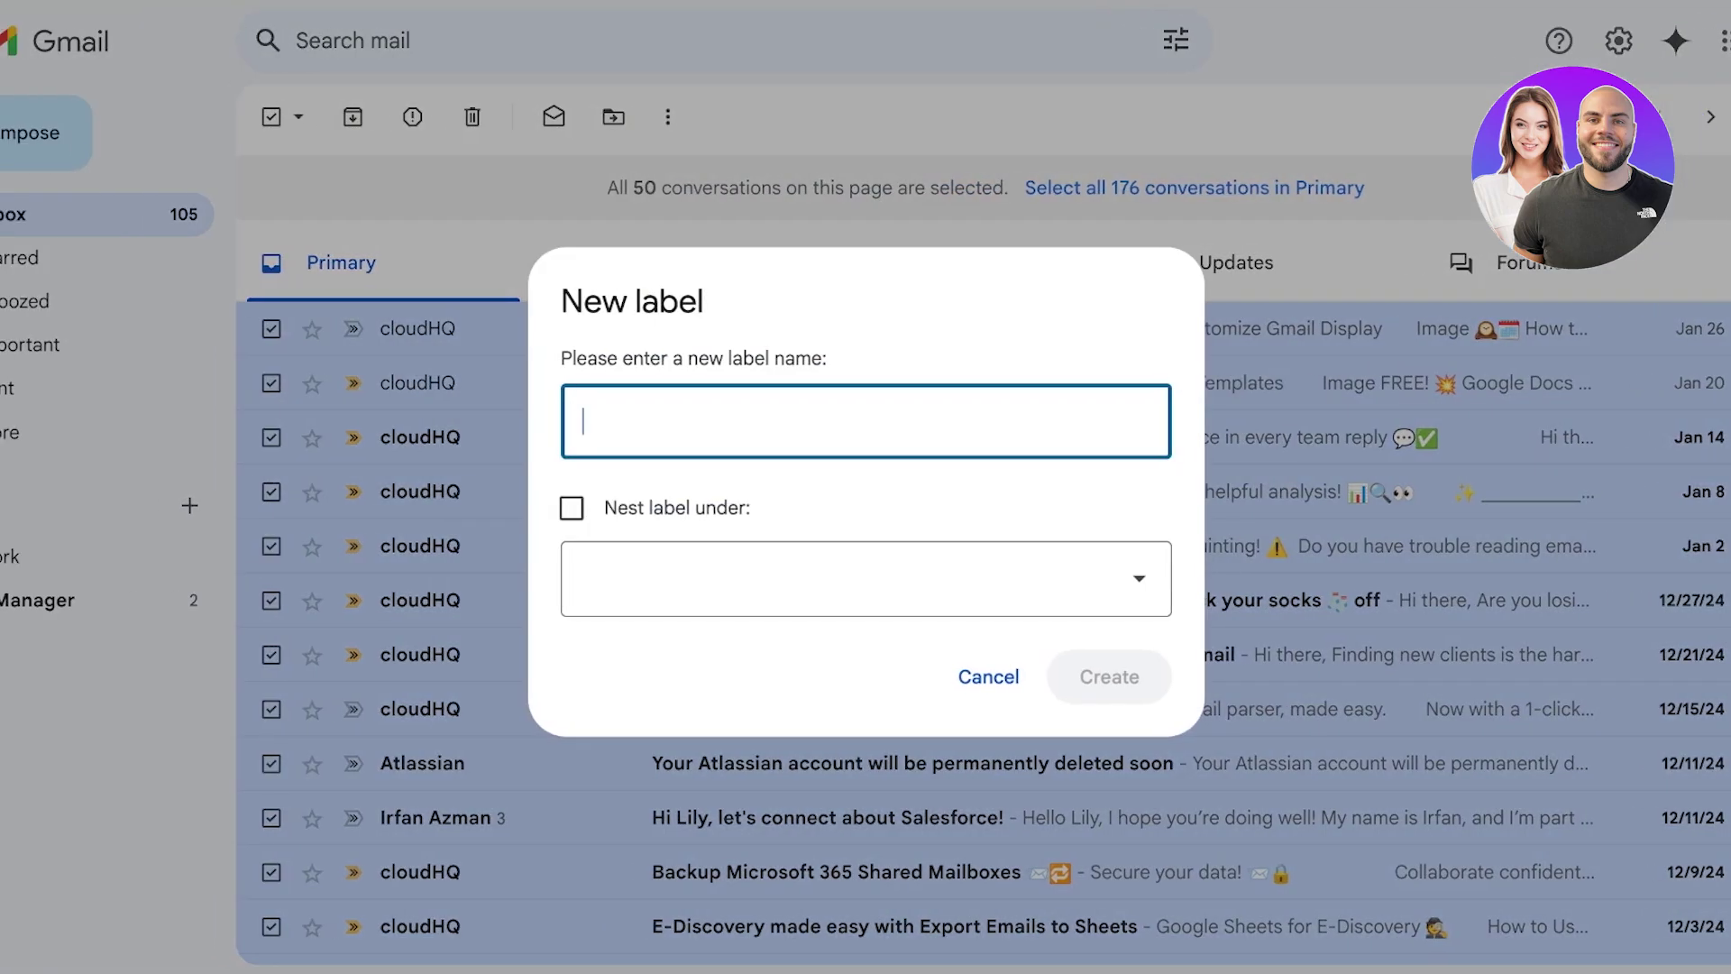
click(988, 684)
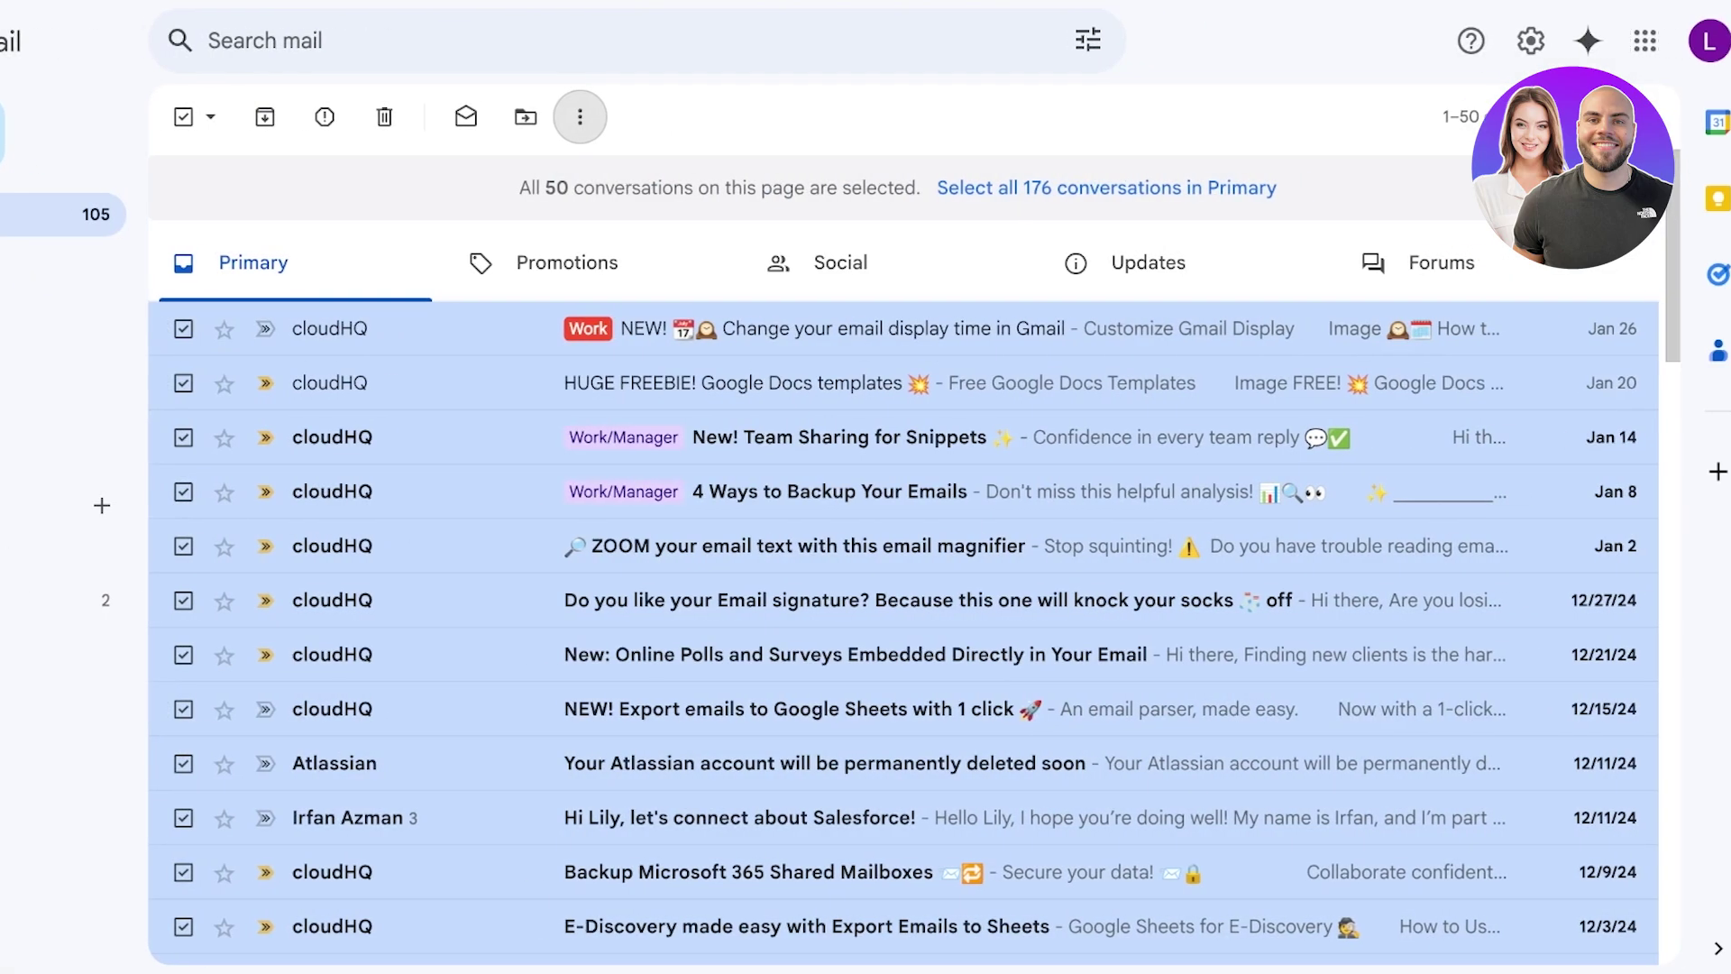
click(54, 214)
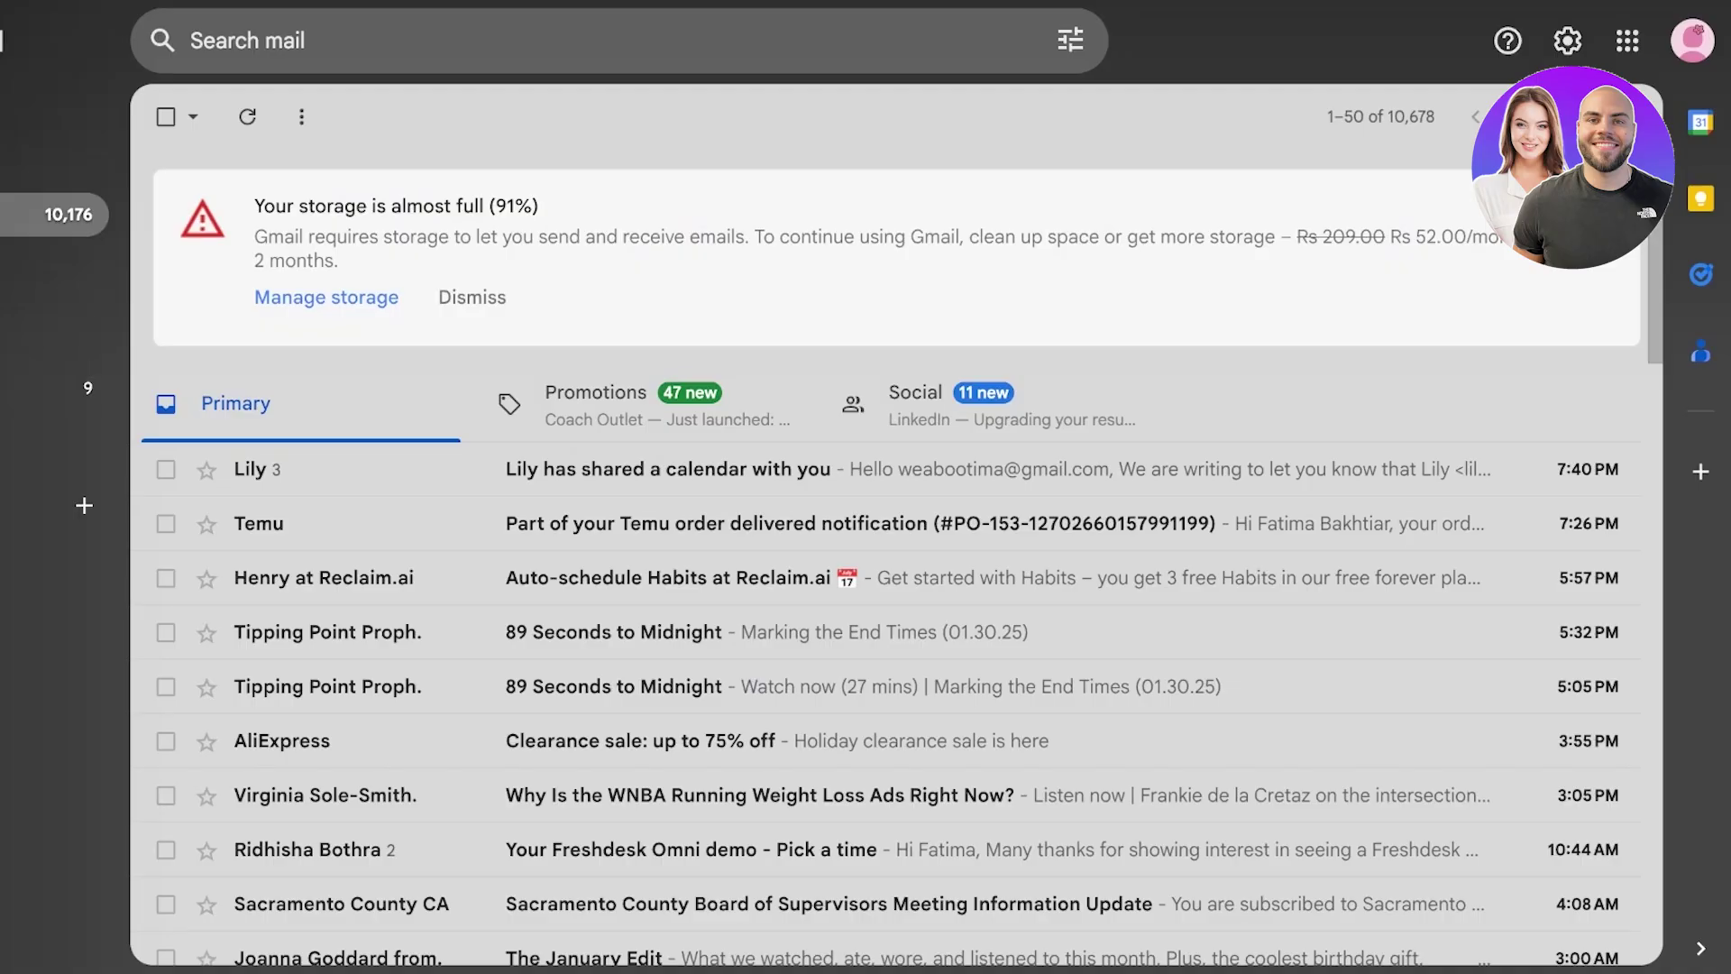
Check the Promotions and Social categories, return to Primary, and dismiss the storage warning
click(646, 403)
click(989, 403)
click(301, 403)
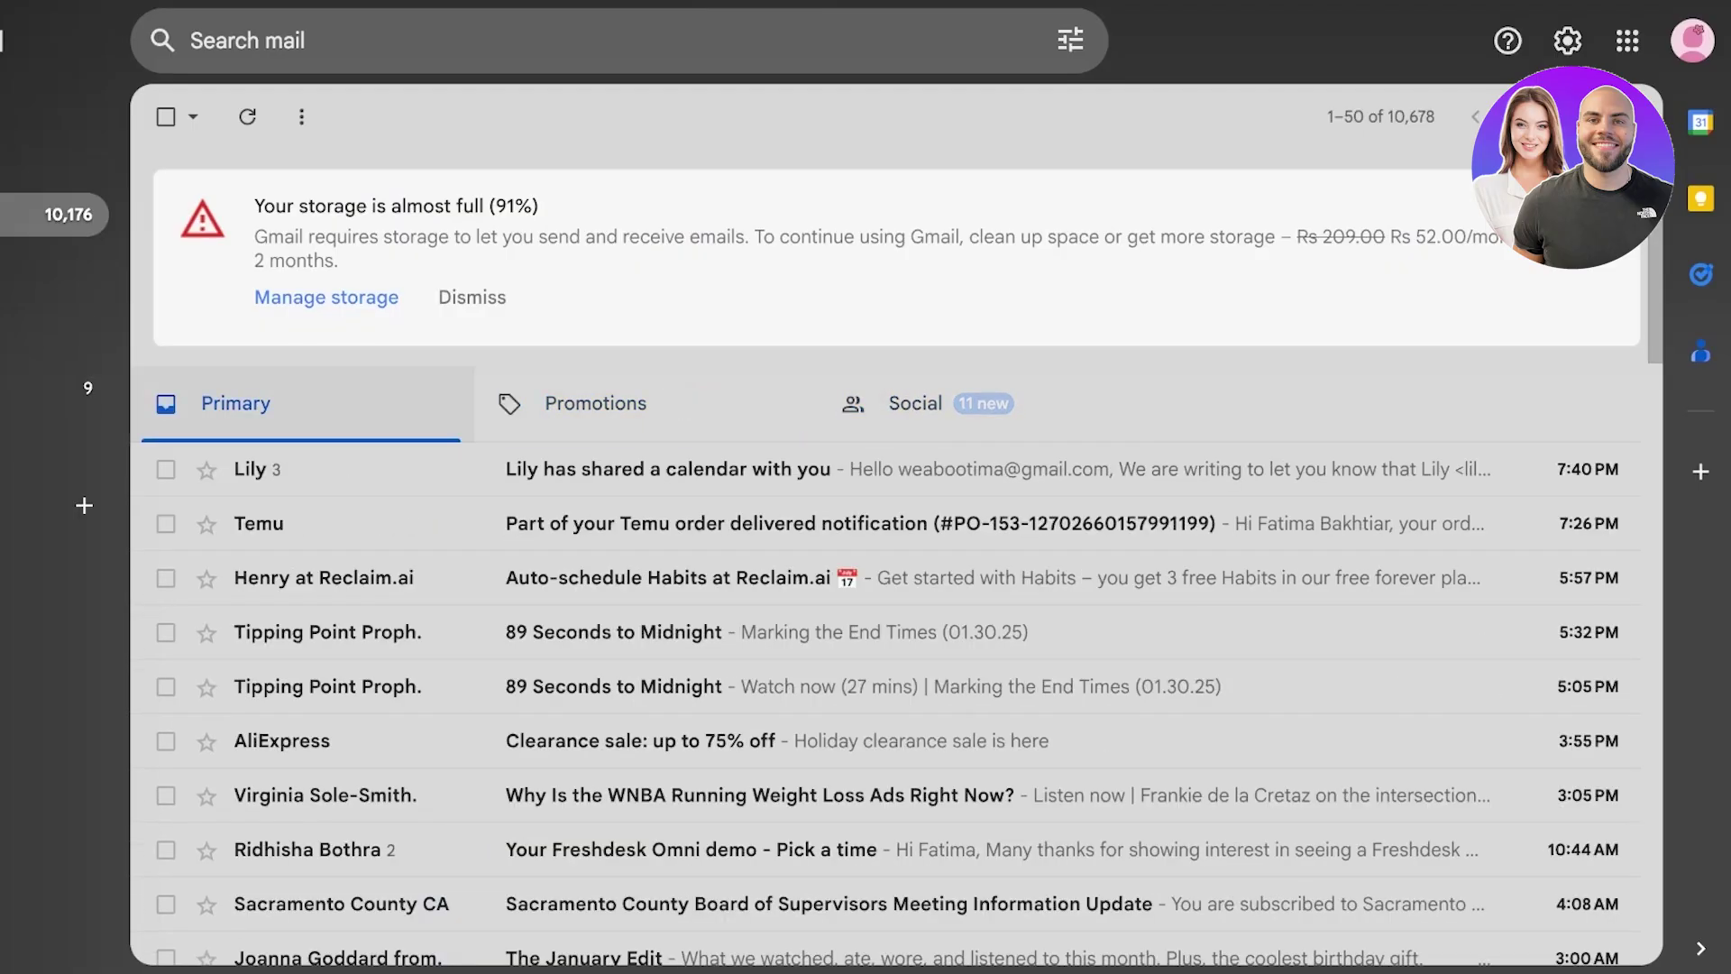
scroll(448, 240, down, 1)
click(448, 240)
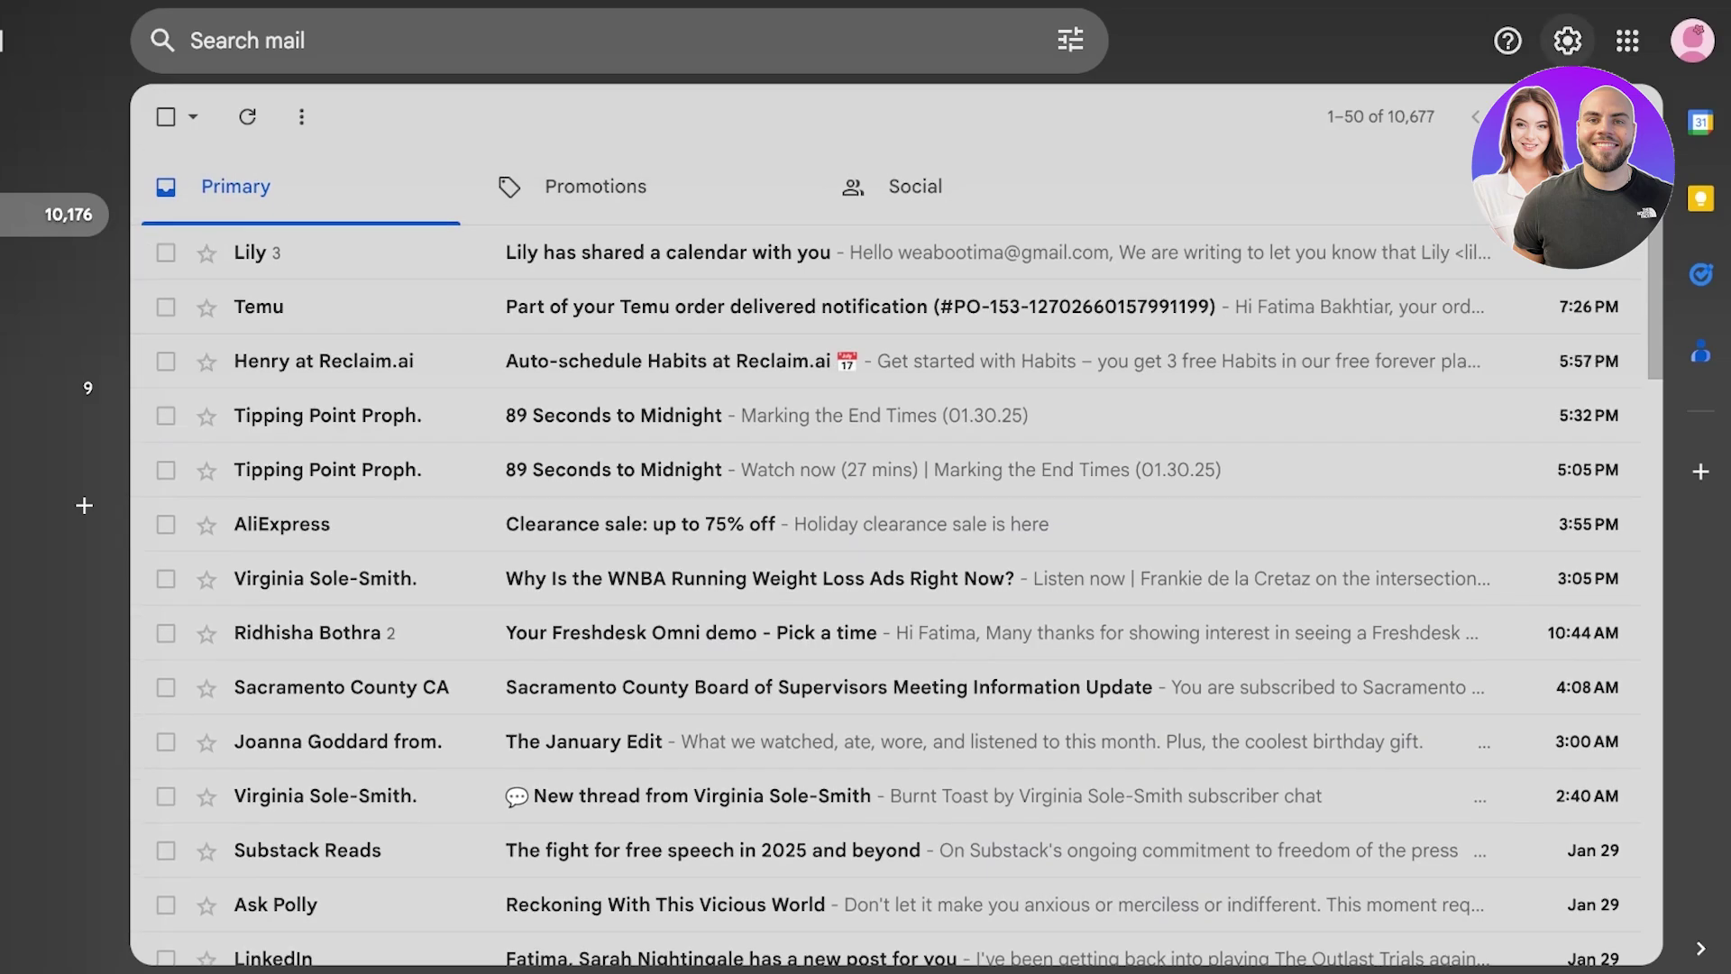
Delete the ✔ and ✔✔ labels in the label settings
click(1567, 41)
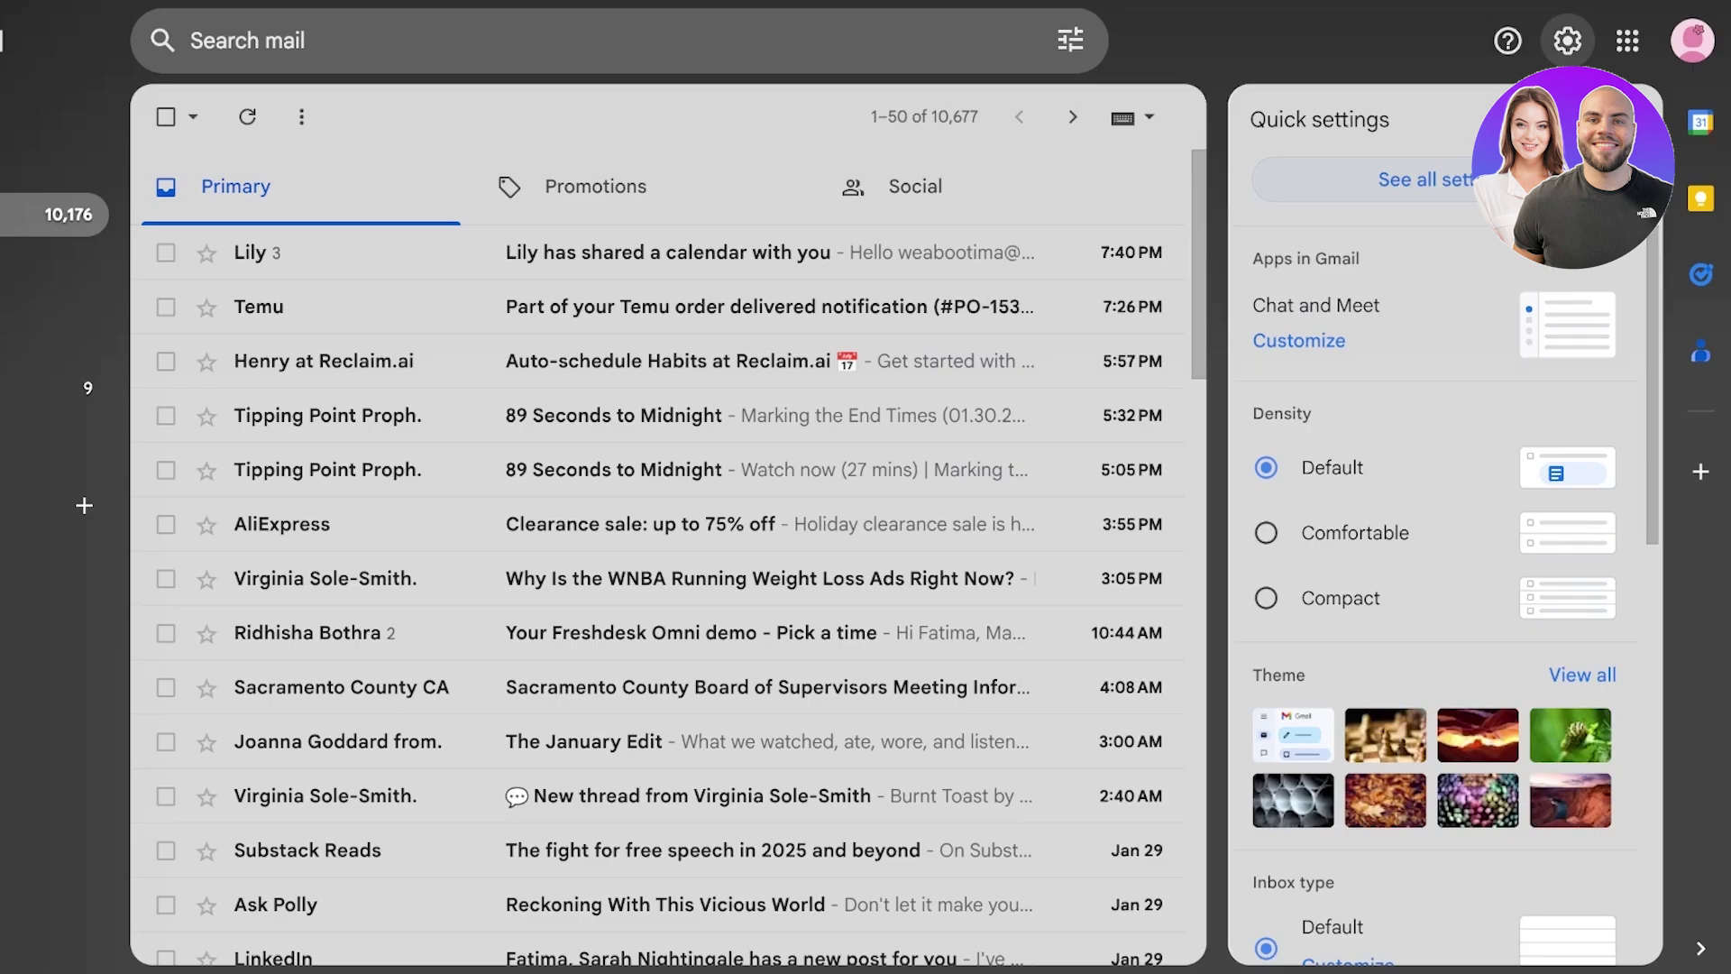
click(1426, 179)
click(284, 175)
scroll(885, 604, down, 8)
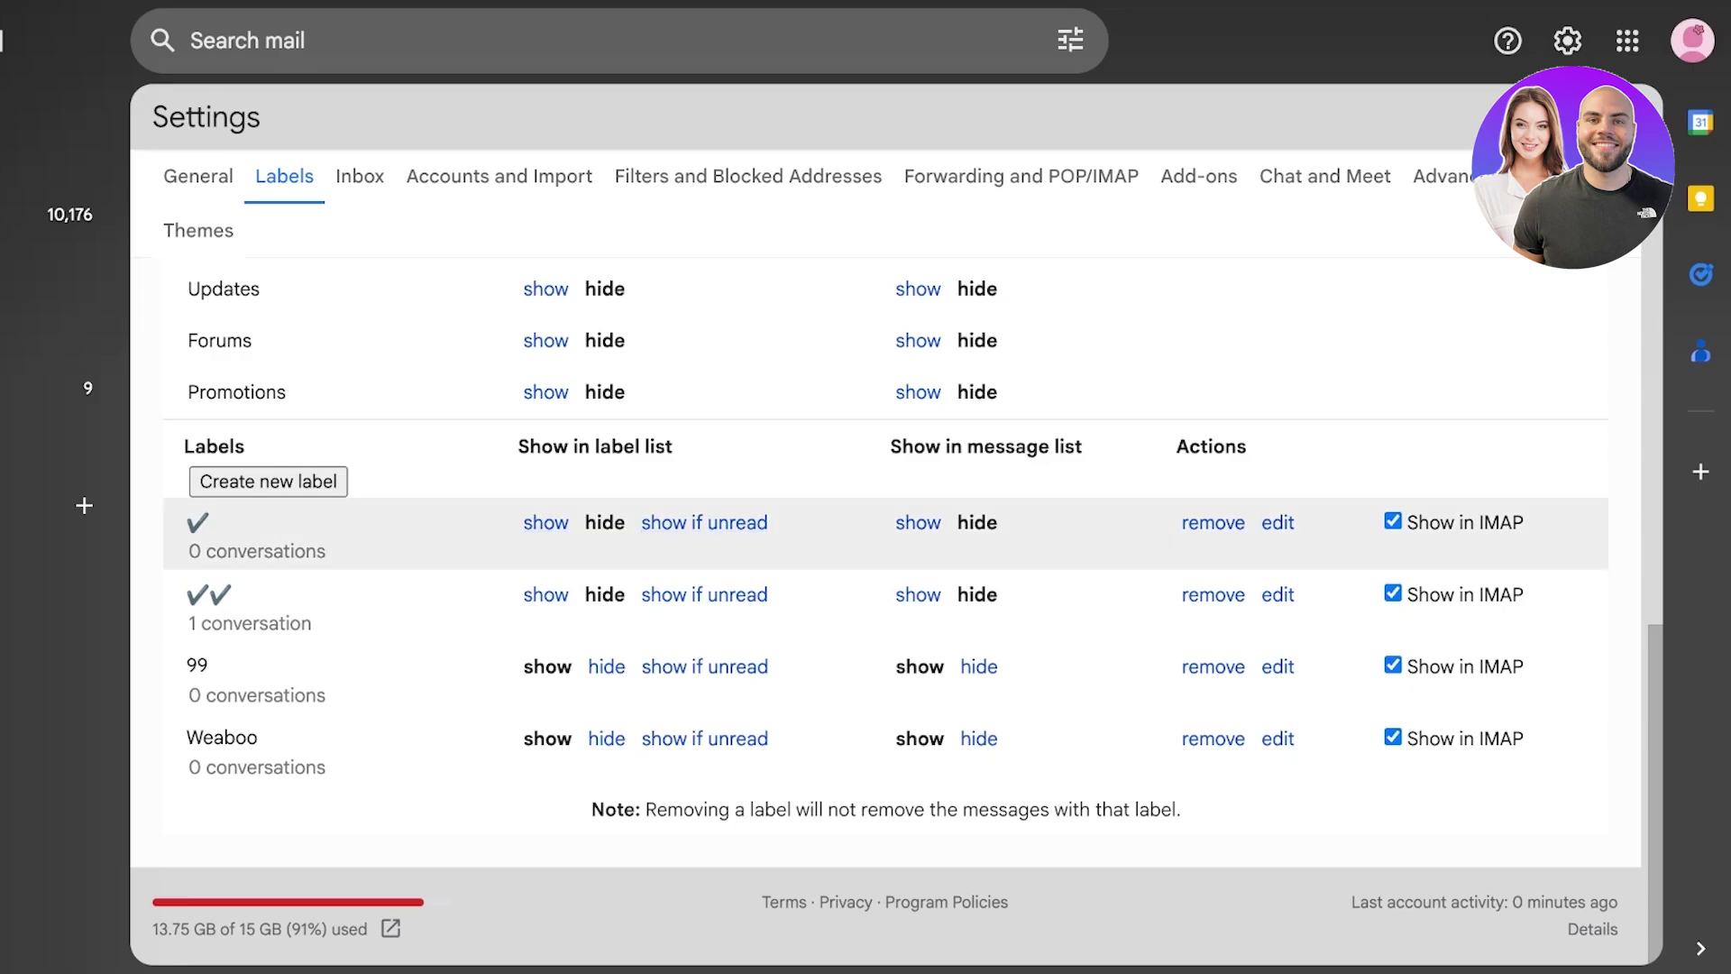
click(1212, 522)
click(854, 553)
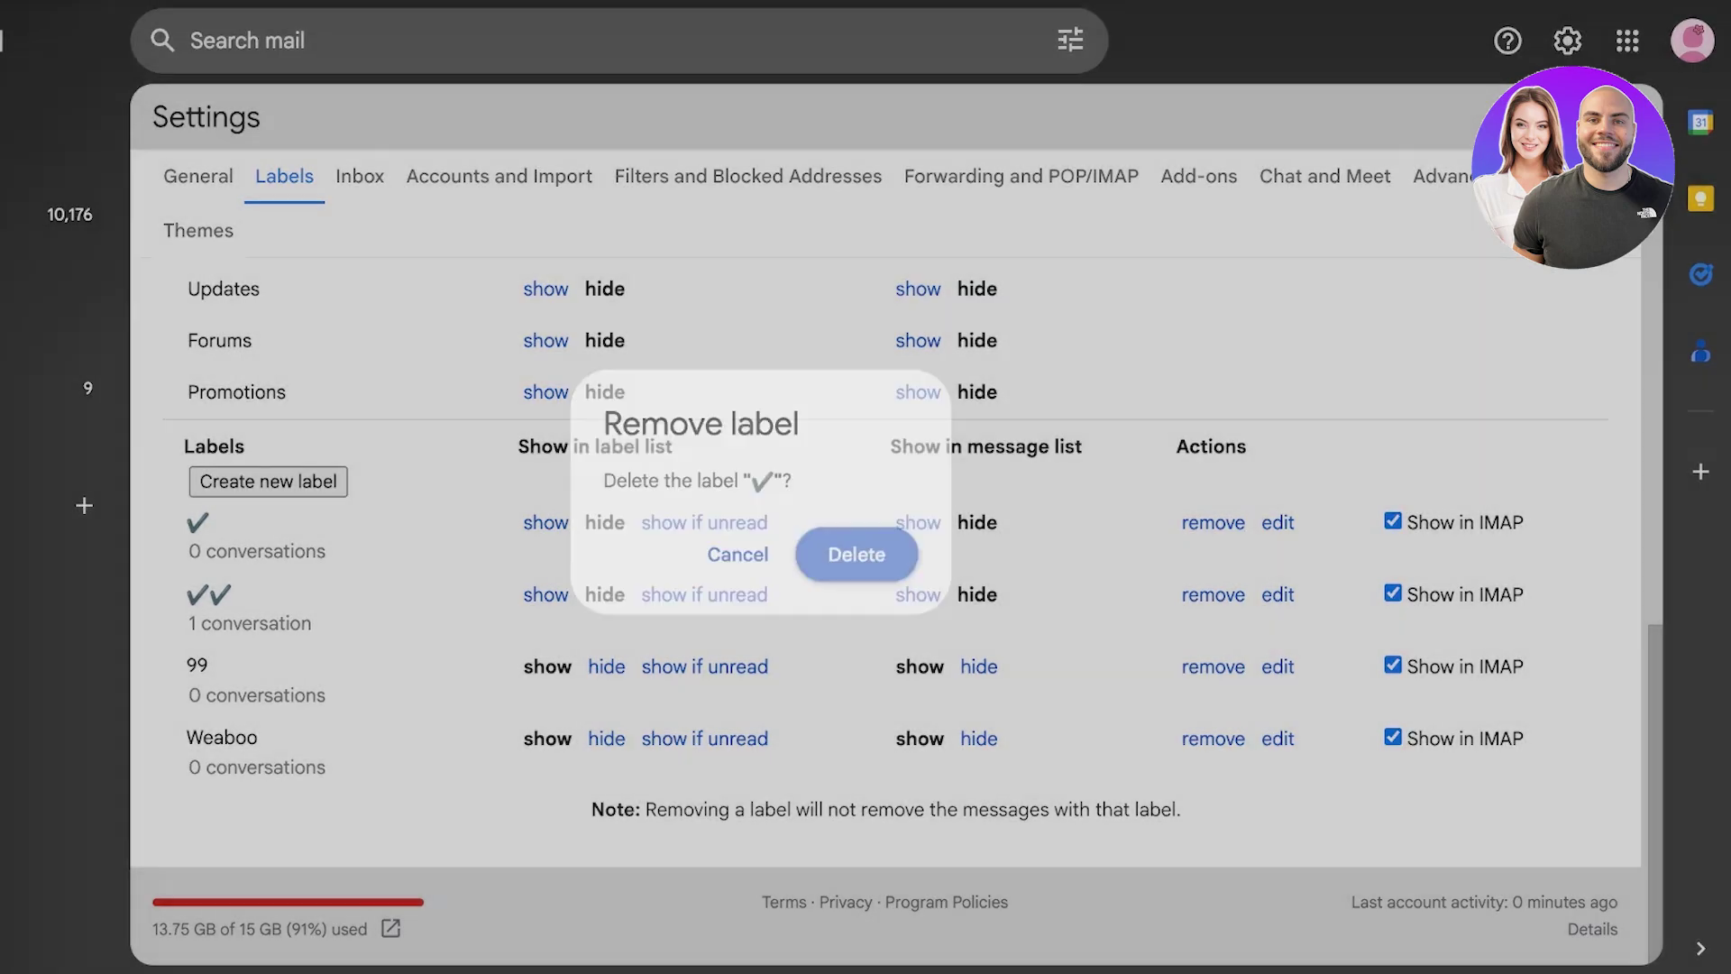
click(1212, 595)
click(856, 553)
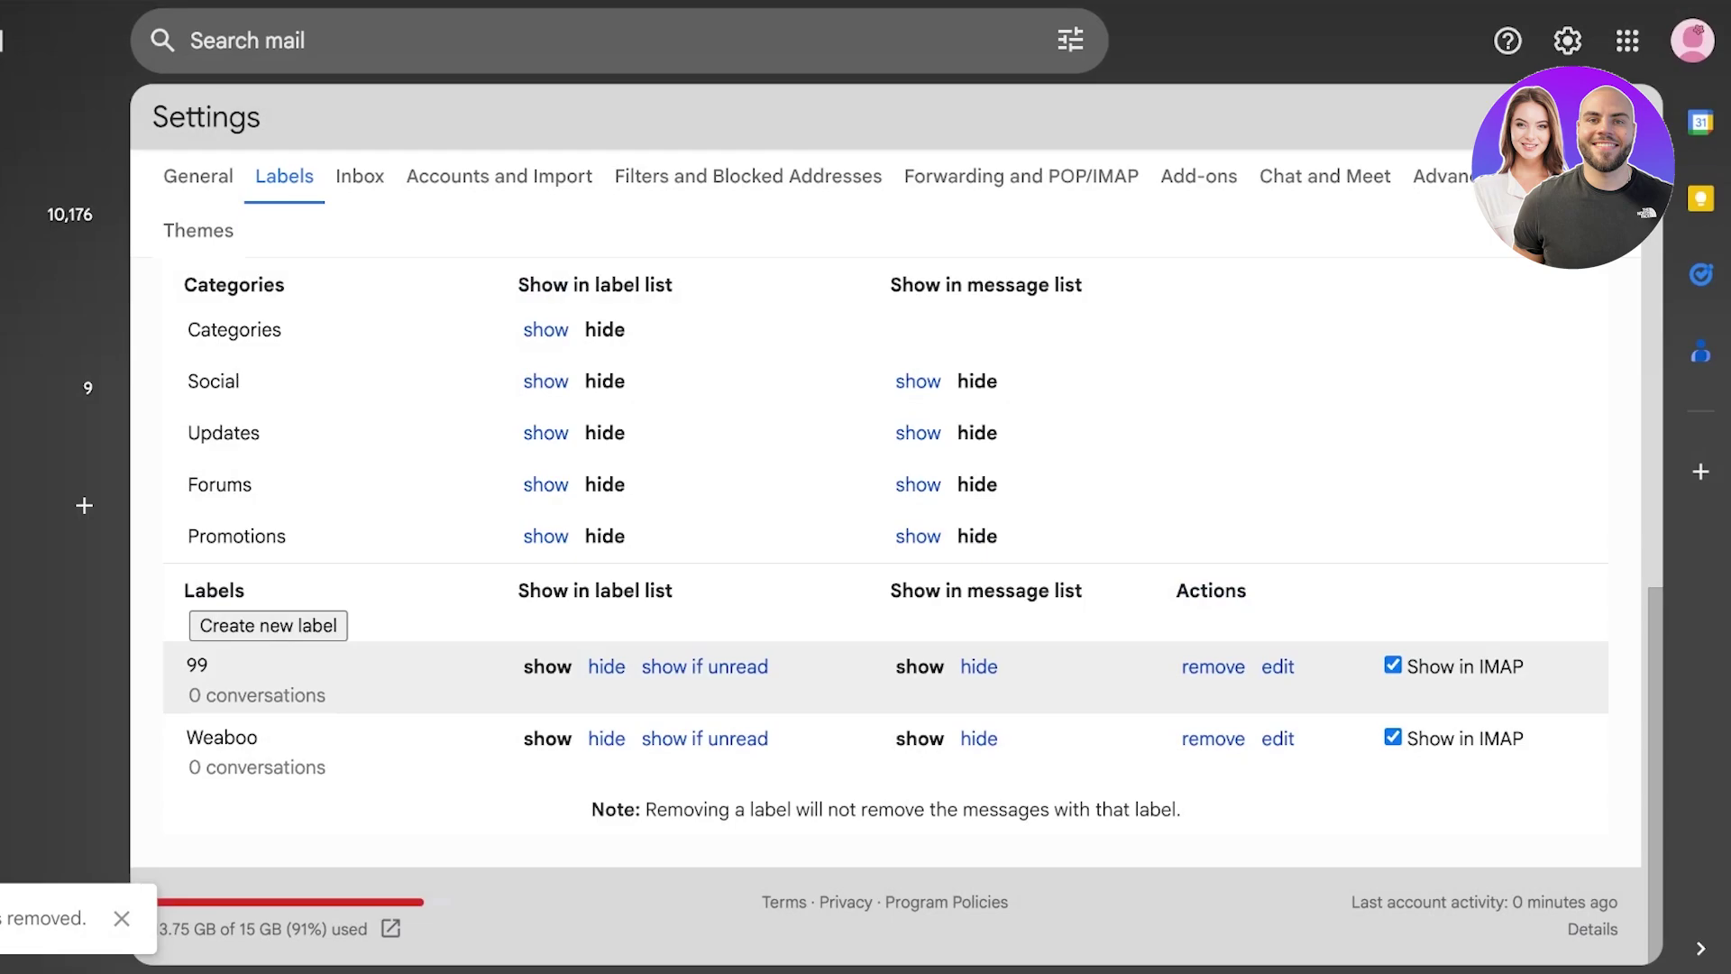
Delete the labels 99 and Weaboo
click(1212, 667)
click(855, 552)
click(1212, 736)
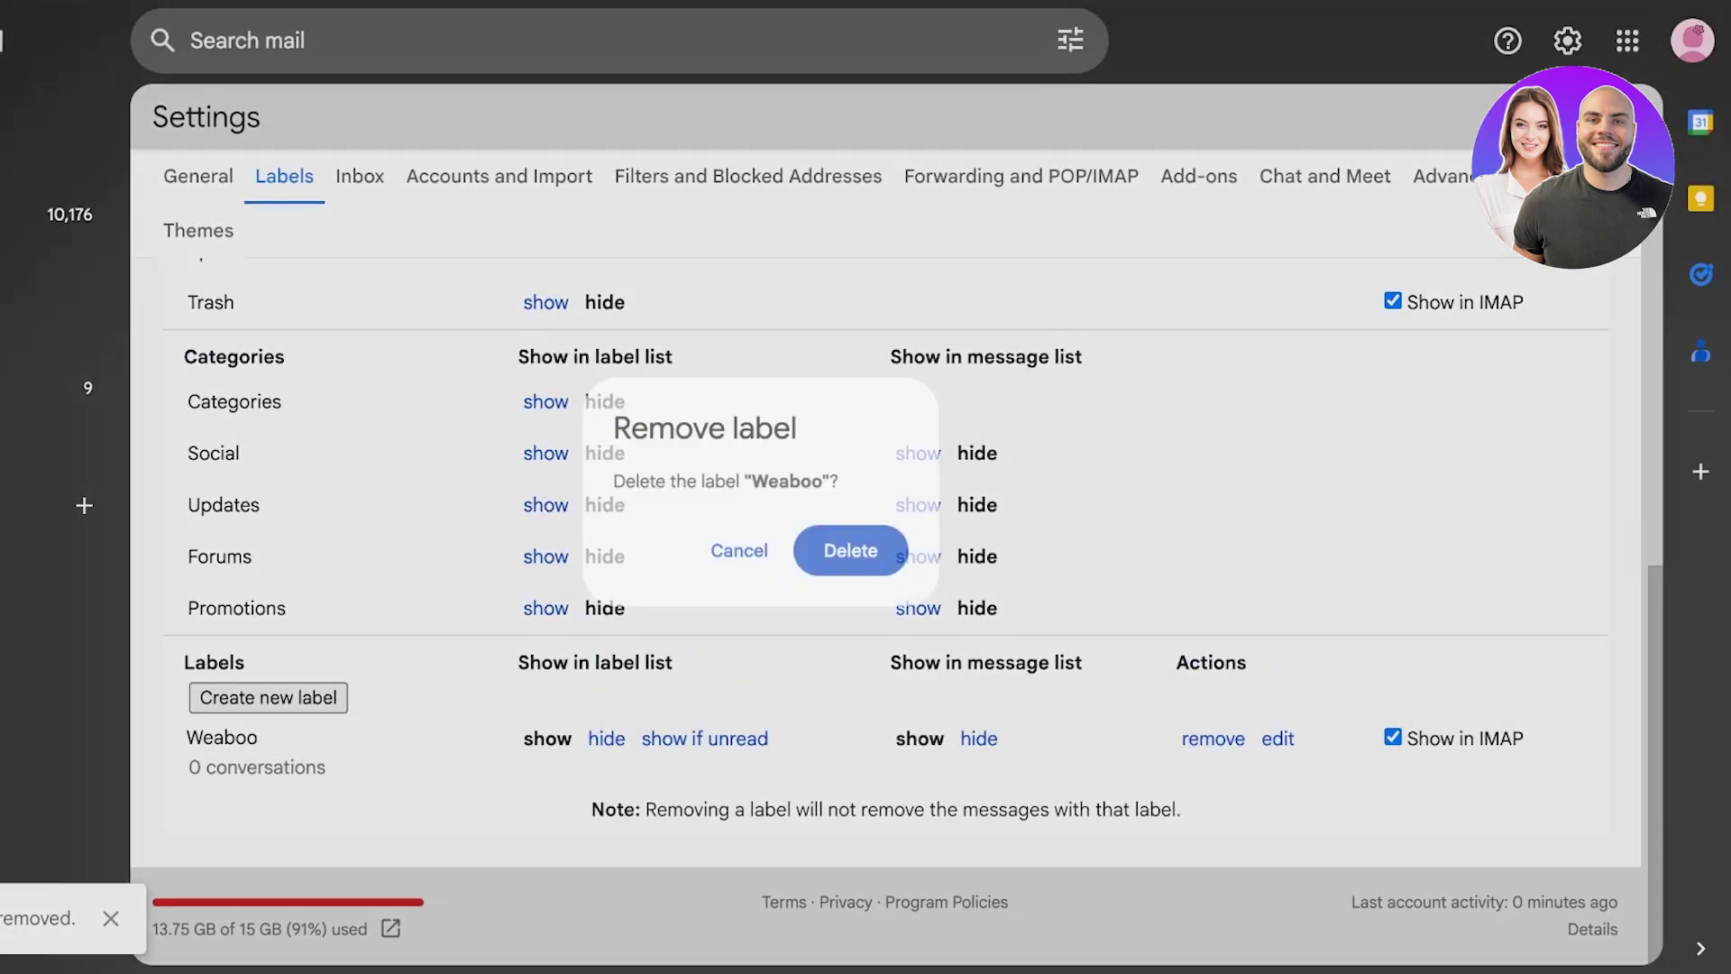
click(852, 551)
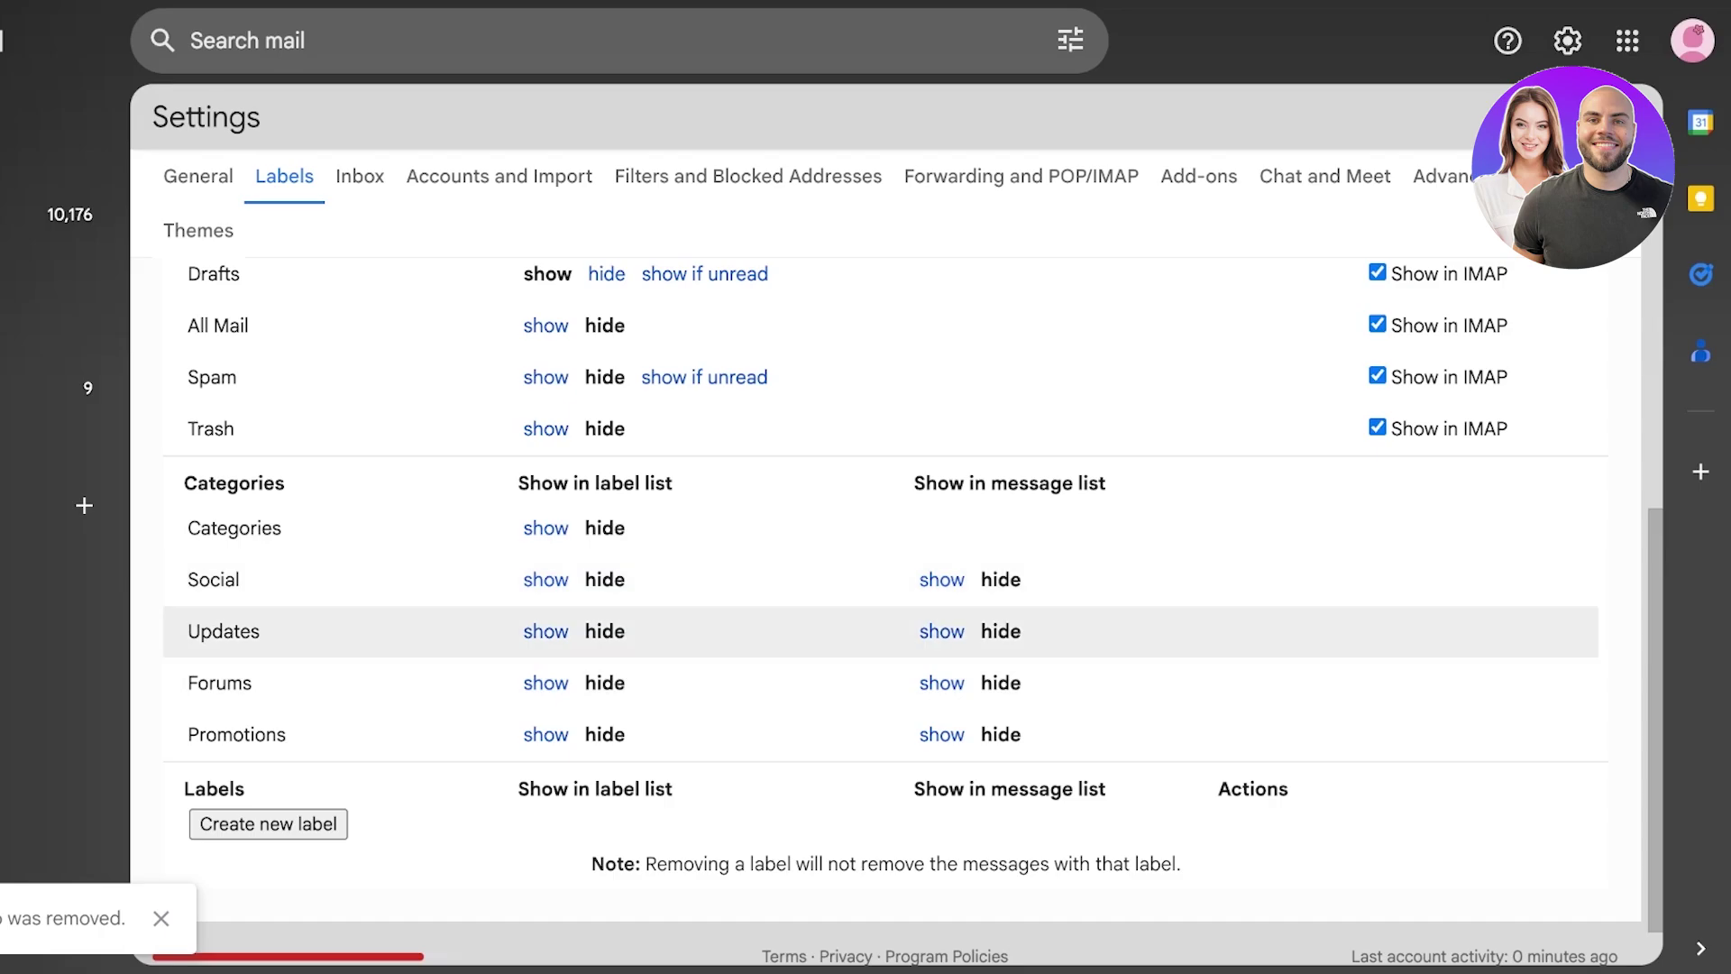
Show Categories, Social, Updates, Forums and Promotions in the label list
scroll(812, 510, up, 3)
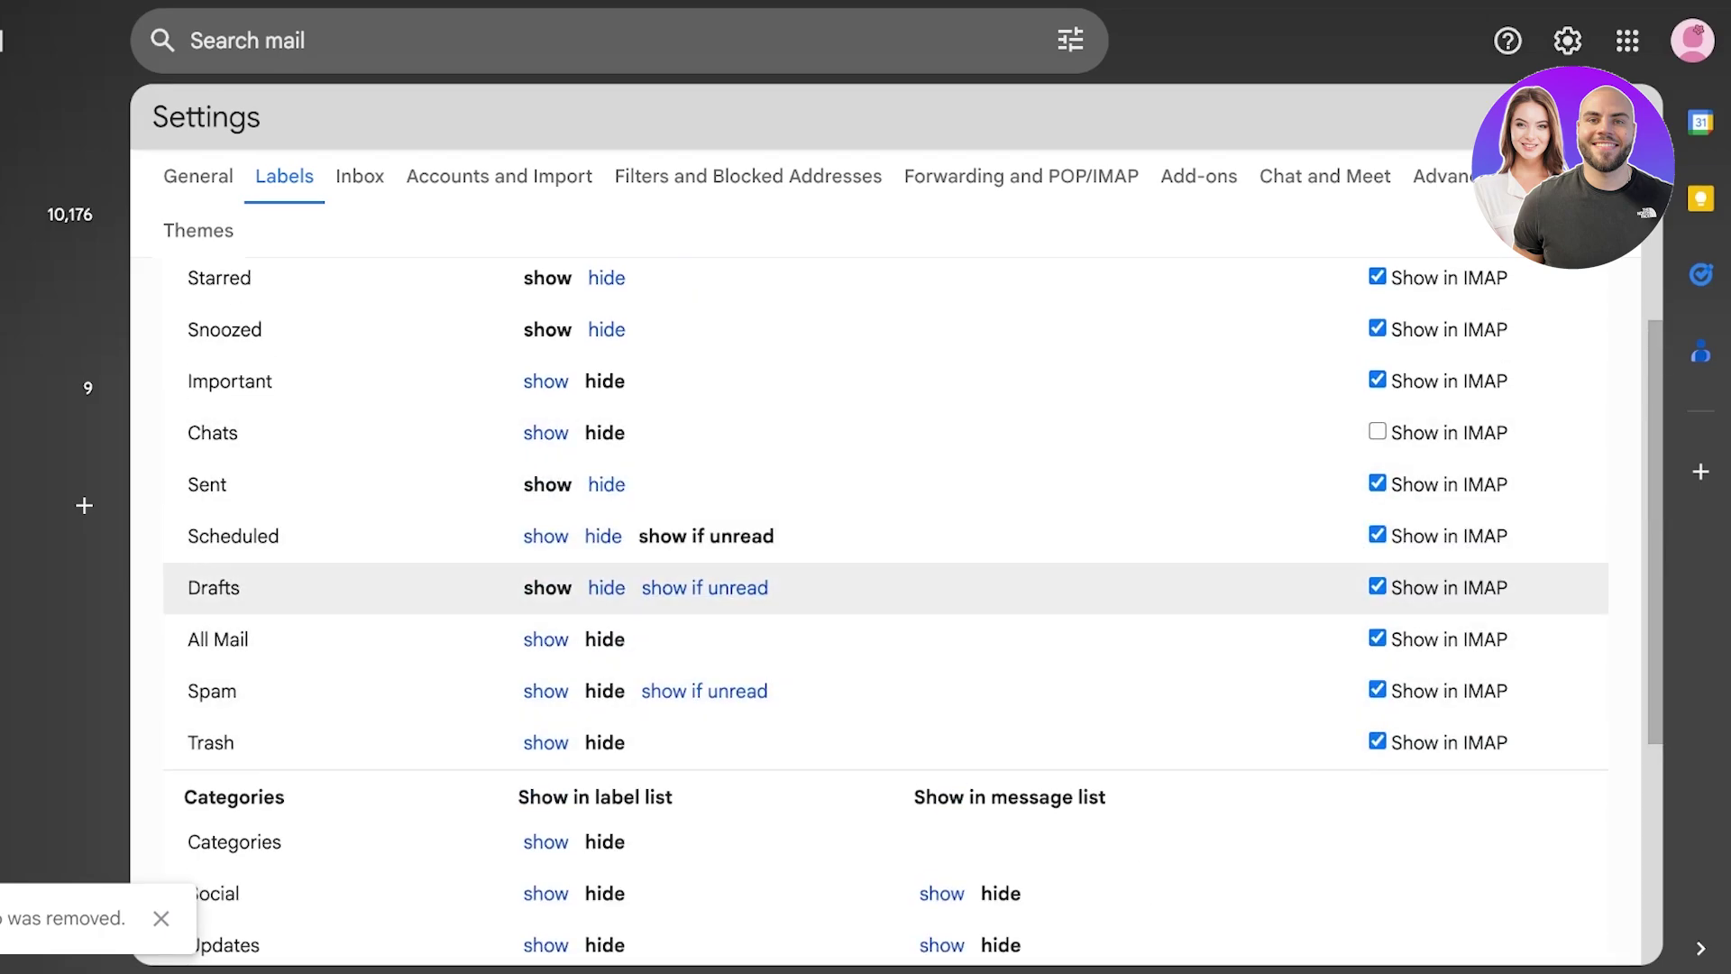
scroll(886, 487, up, 1)
scroll(811, 487, up, 1)
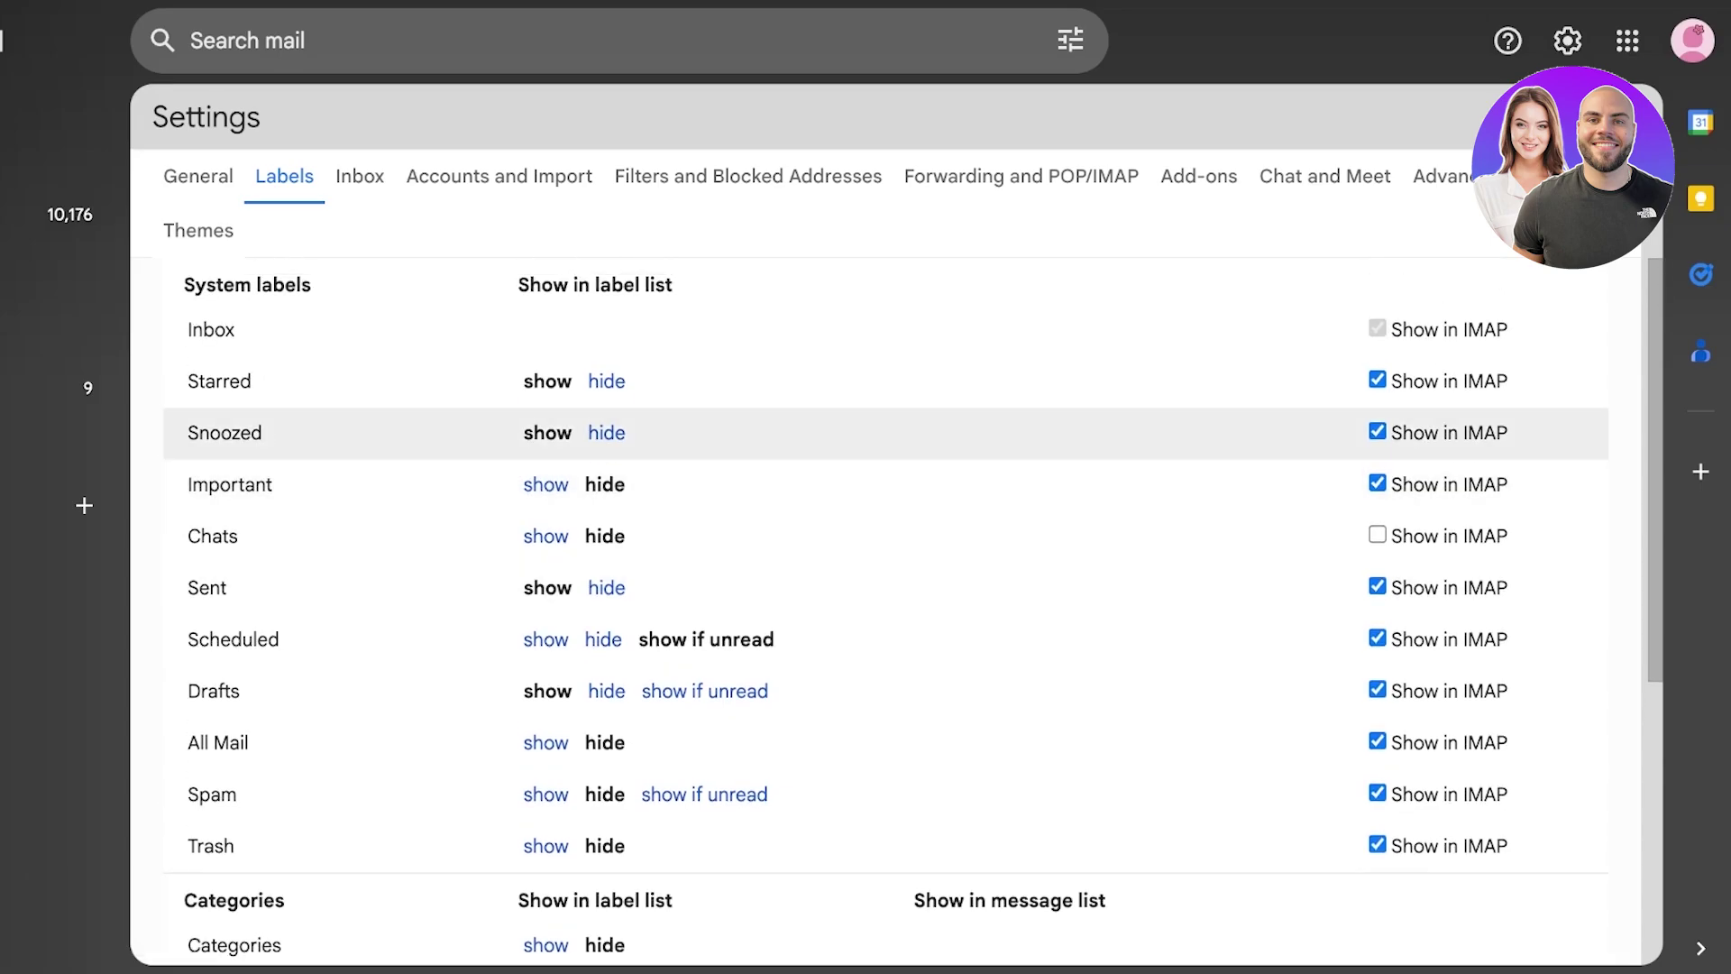
scroll(812, 361, down, 2)
scroll(812, 487, down, 4)
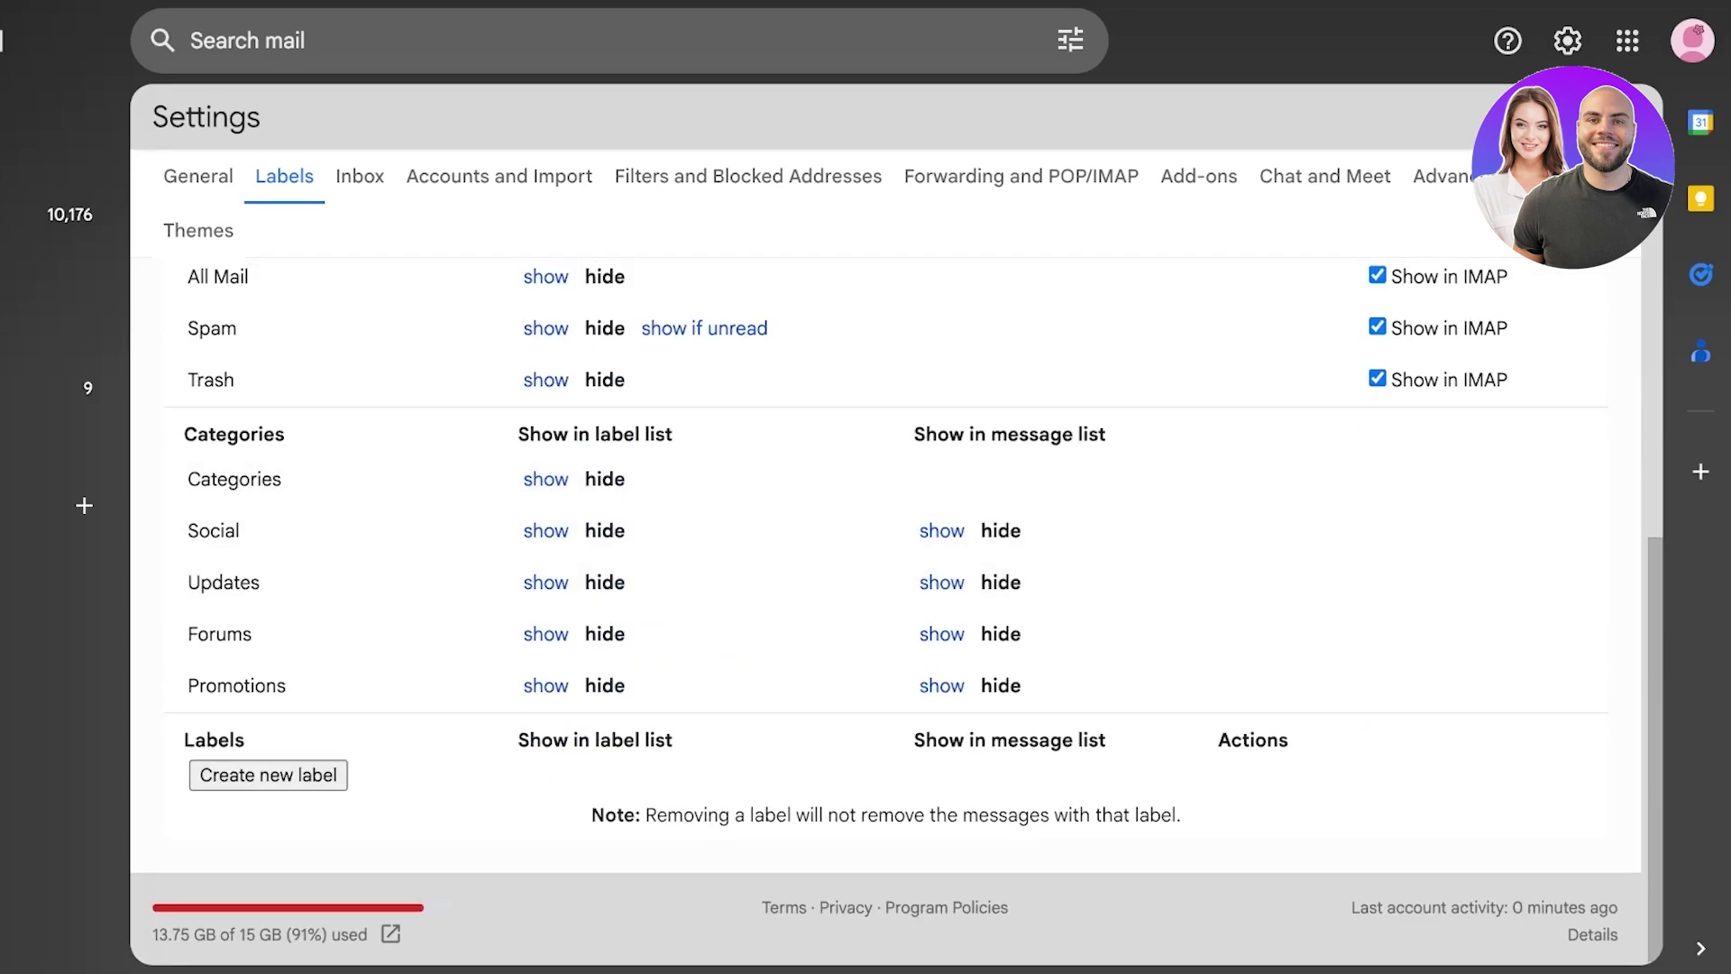
scroll(885, 379, up, 1)
scroll(886, 379, down, 1)
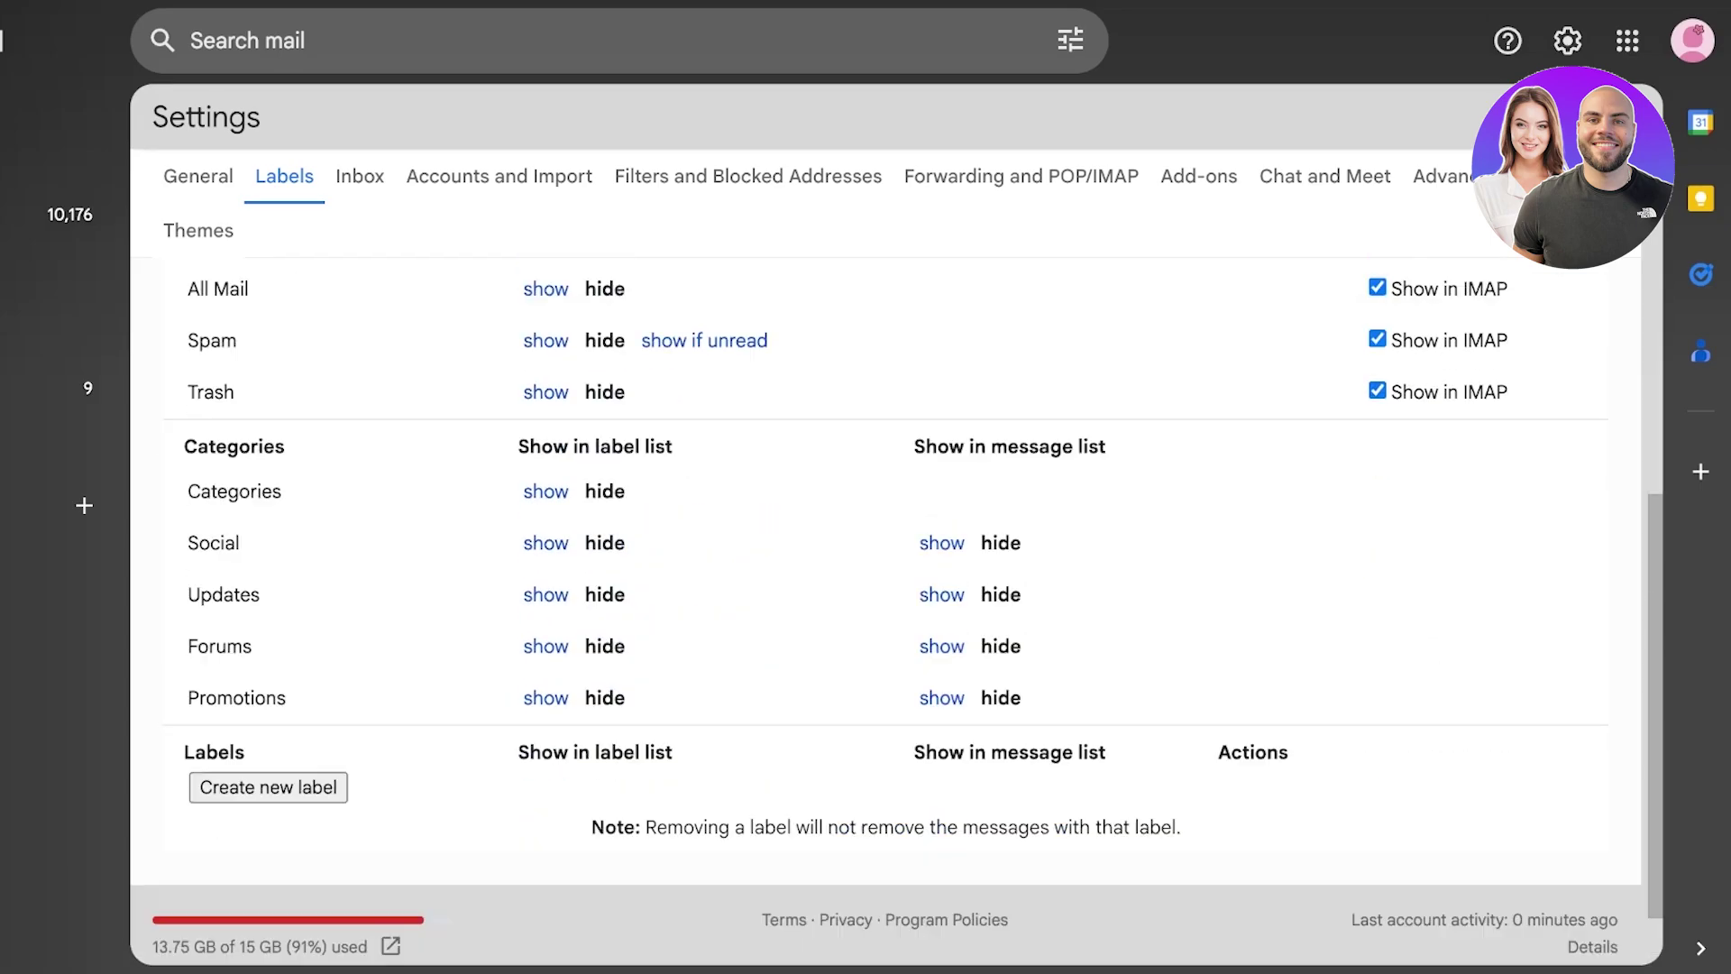
click(546, 473)
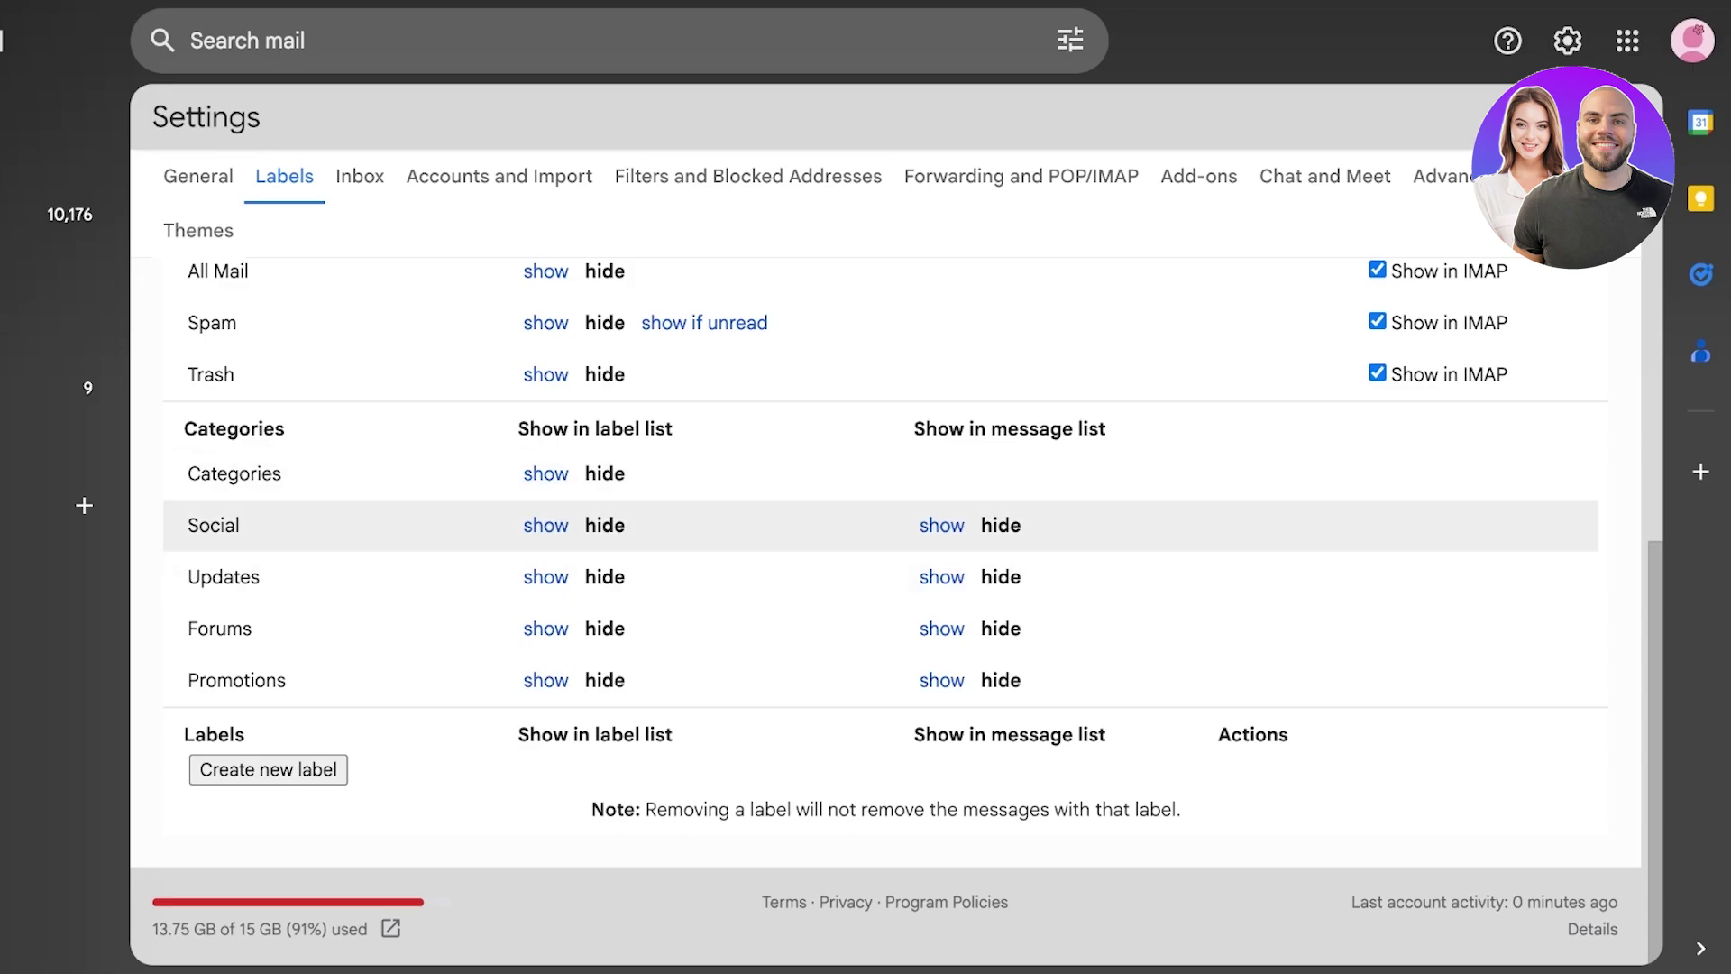
click(546, 525)
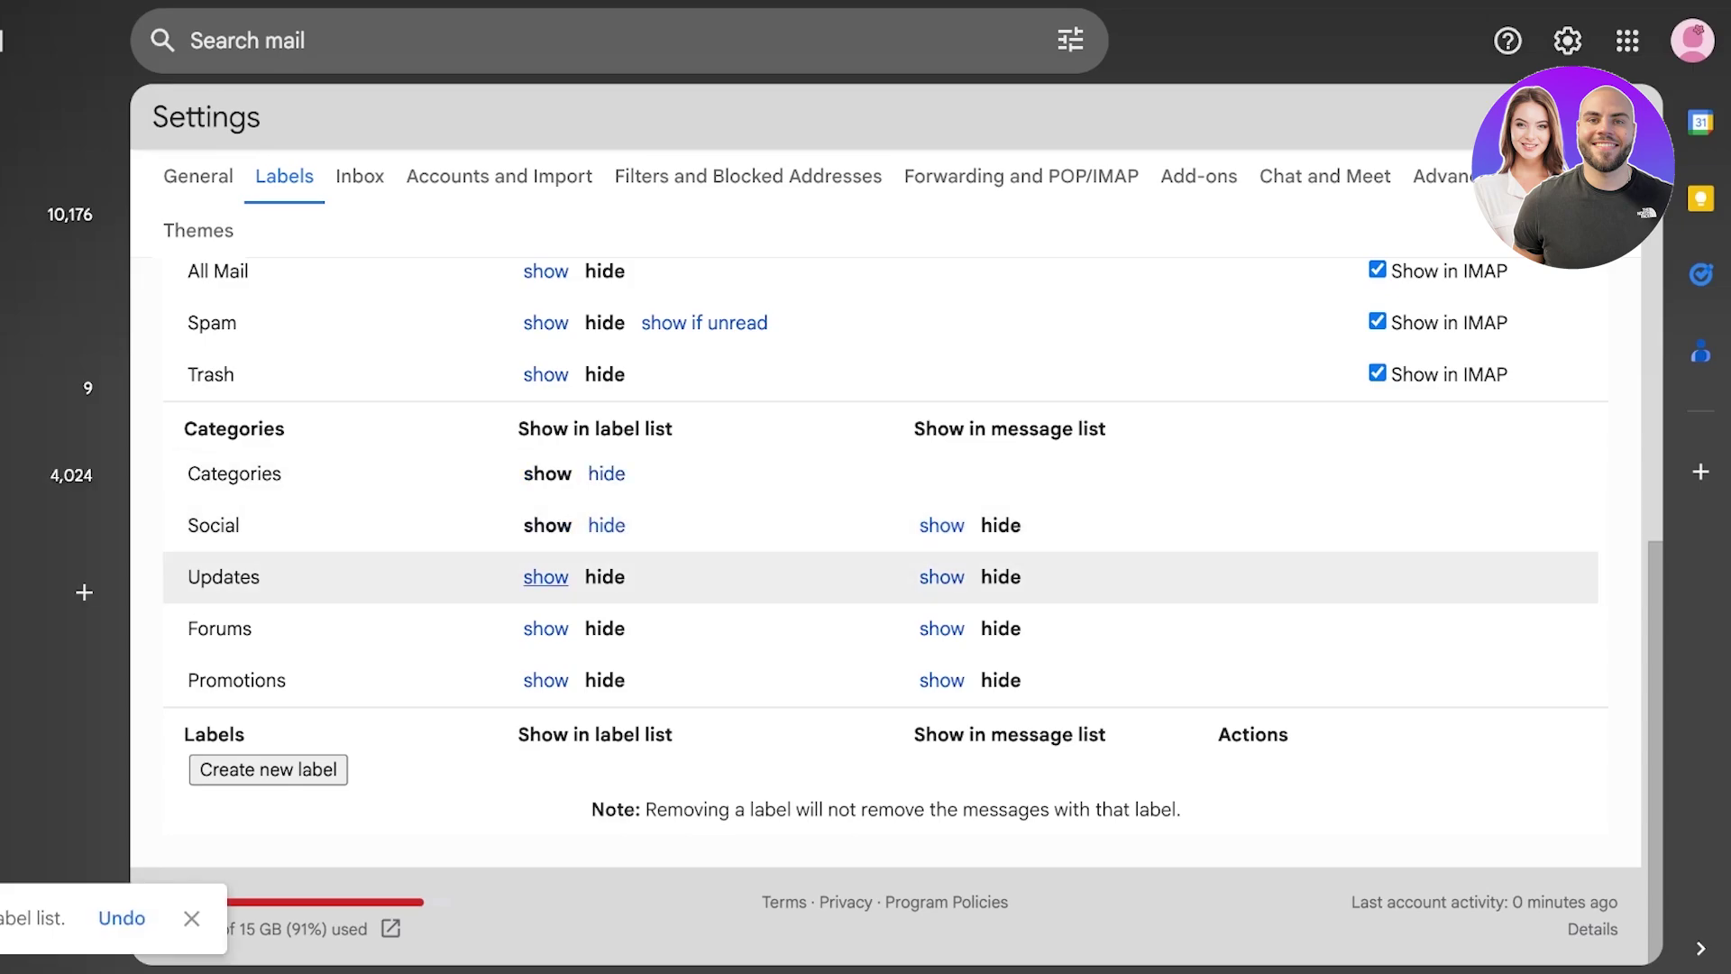
click(545, 577)
click(545, 628)
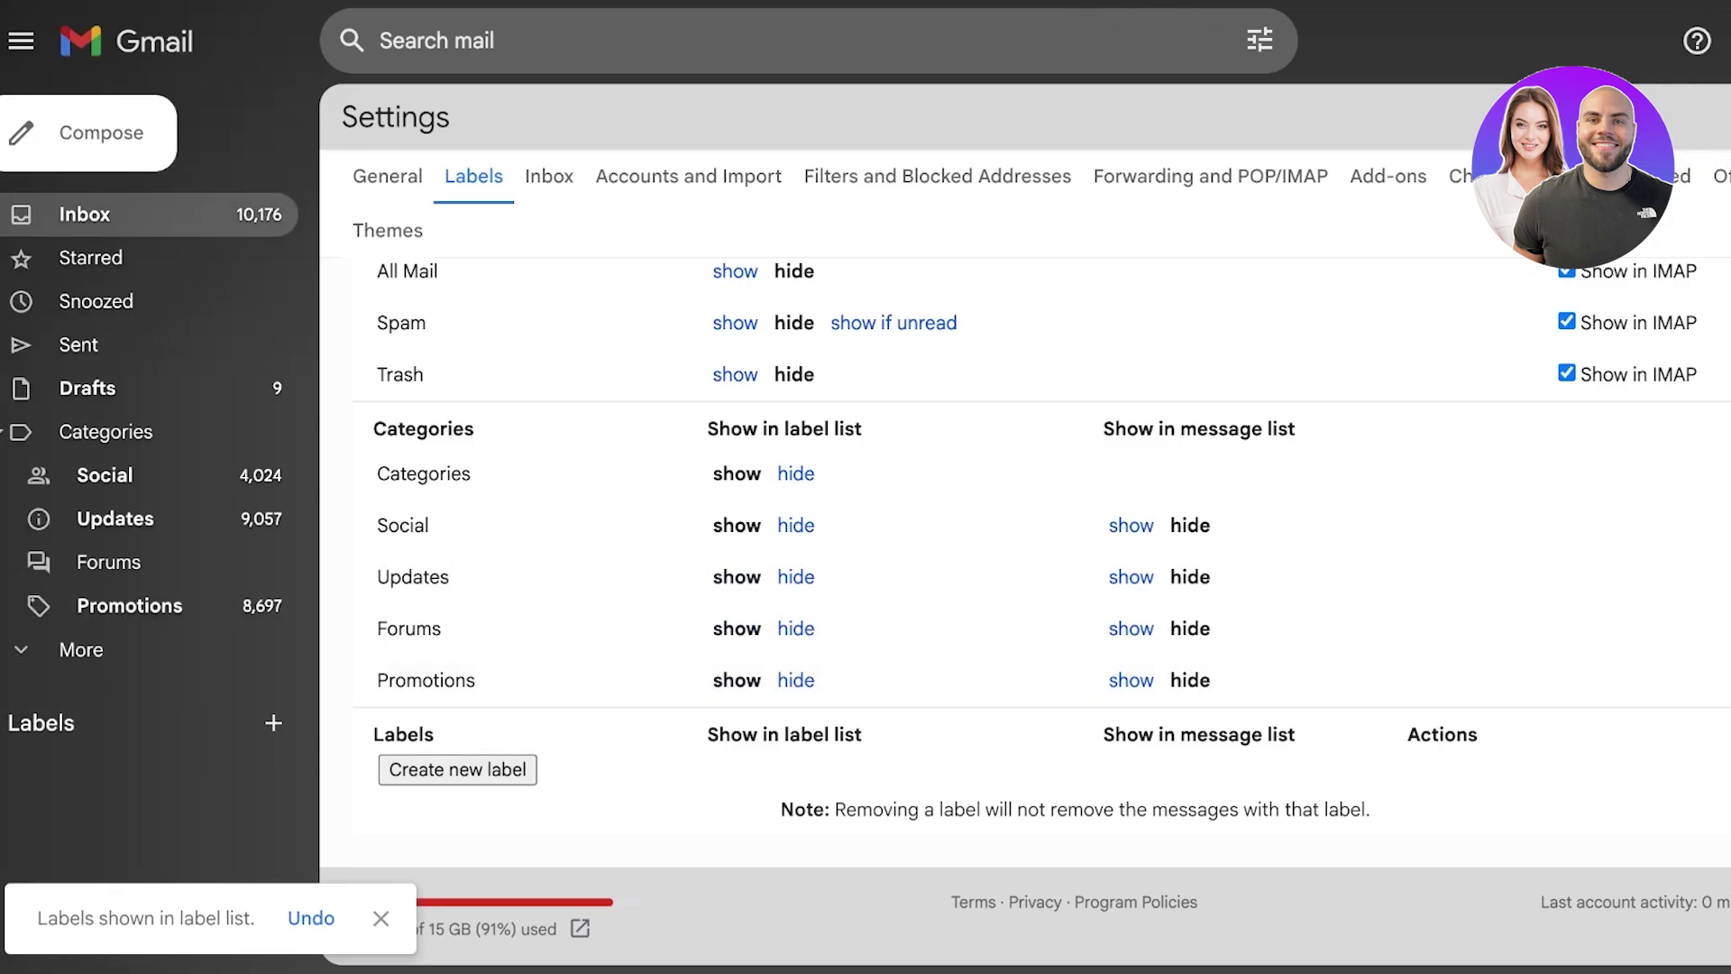
Move the first page of conversations in the Promotions category to the Trash, and try selecting every remaining conversation there
click(84, 214)
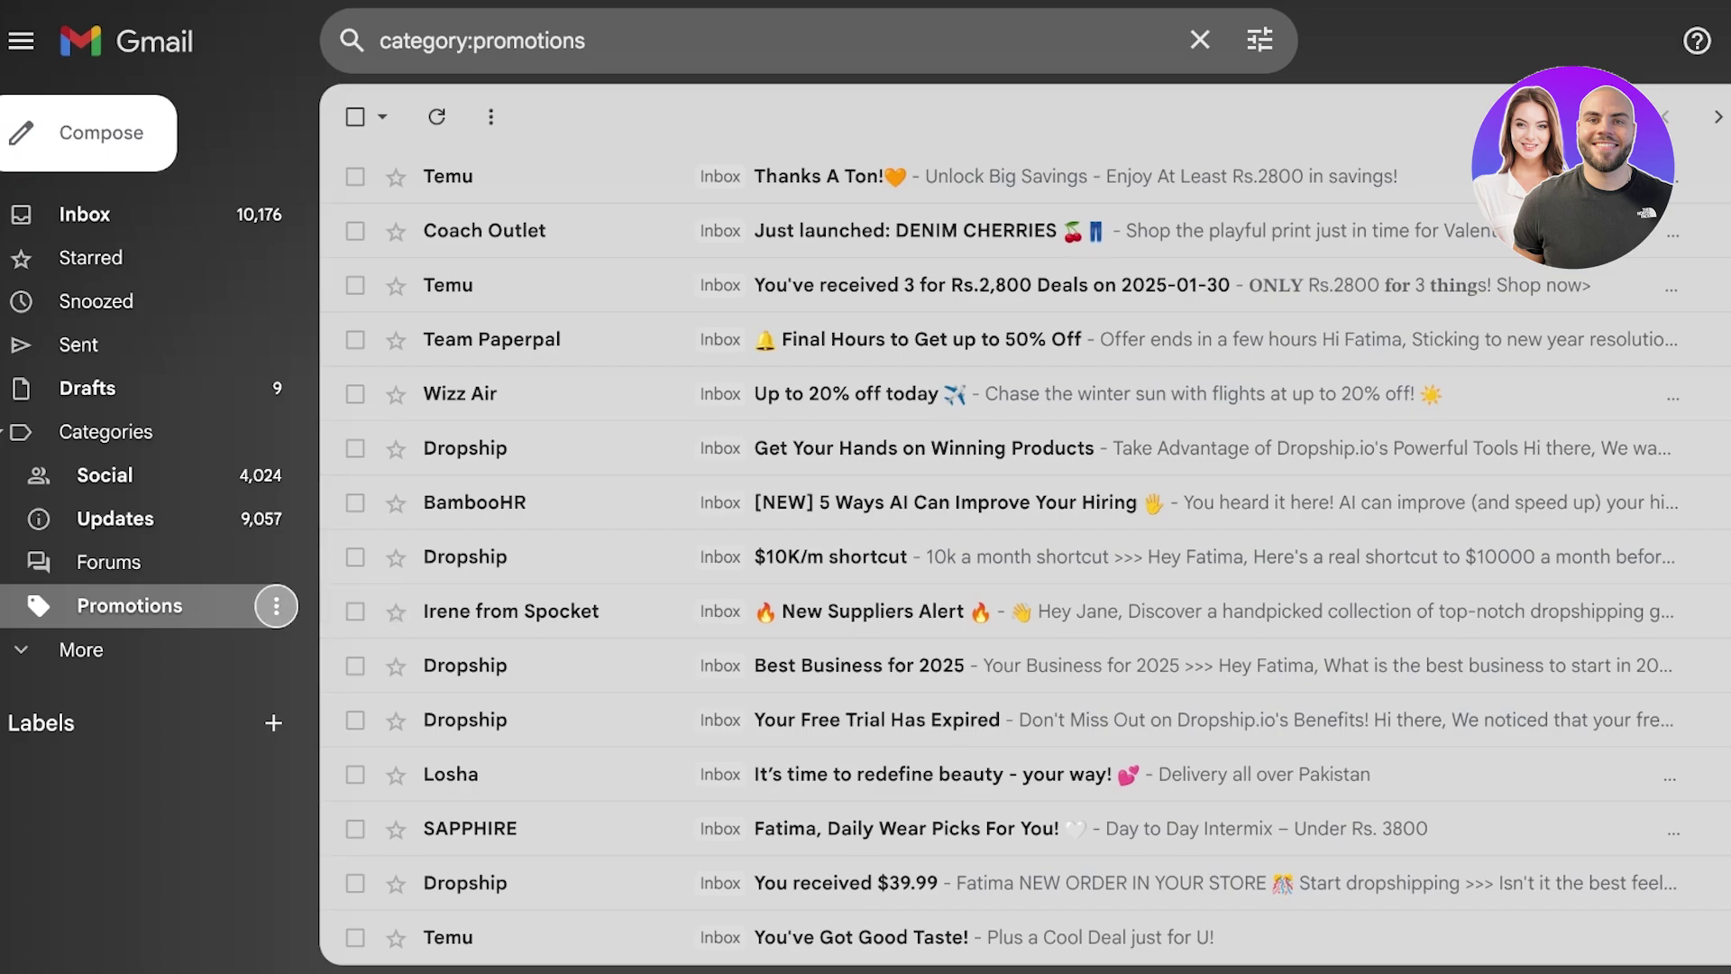
click(276, 606)
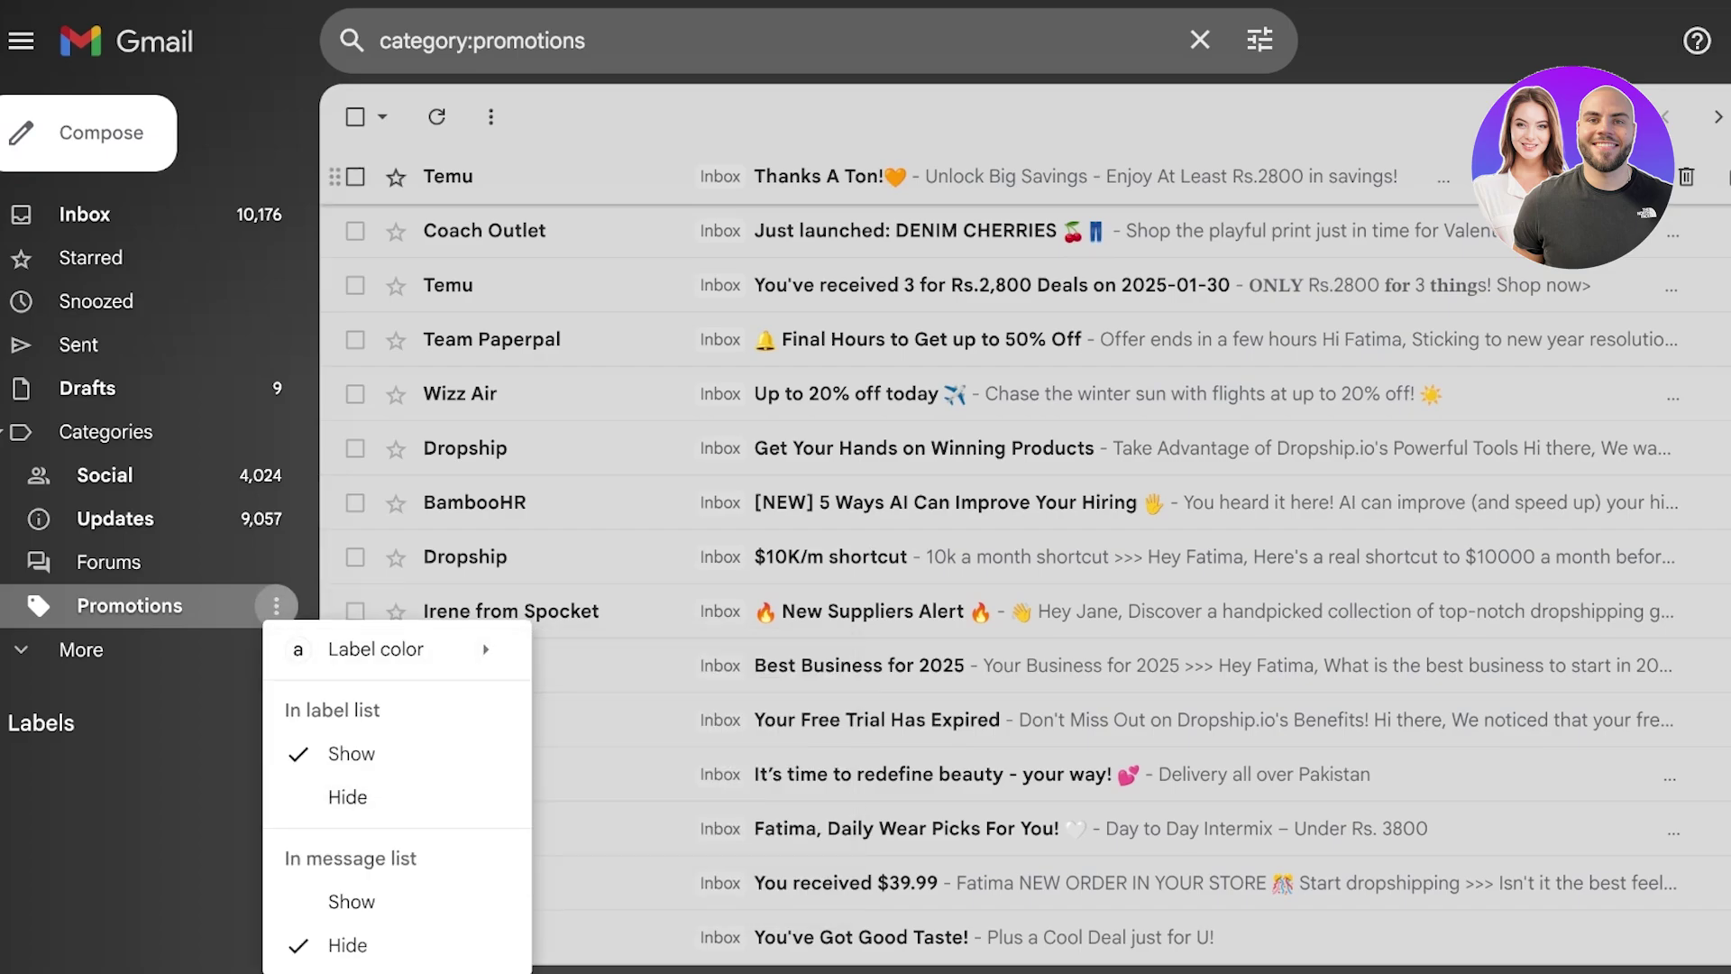
click(355, 117)
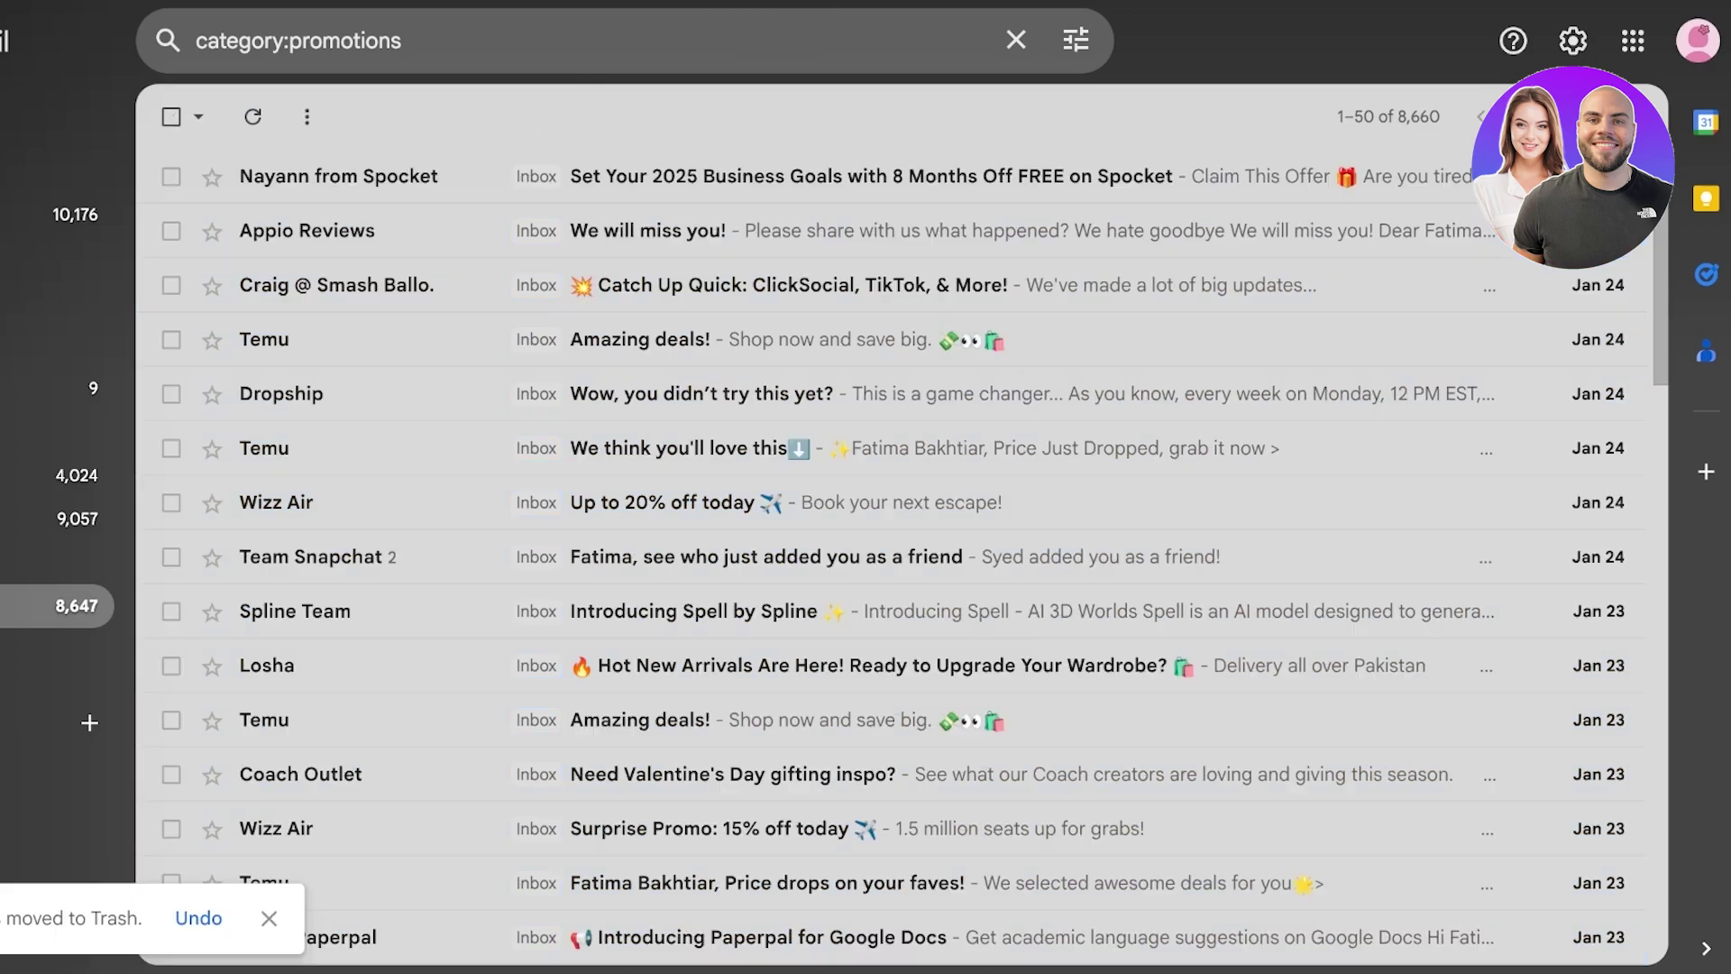
click(172, 116)
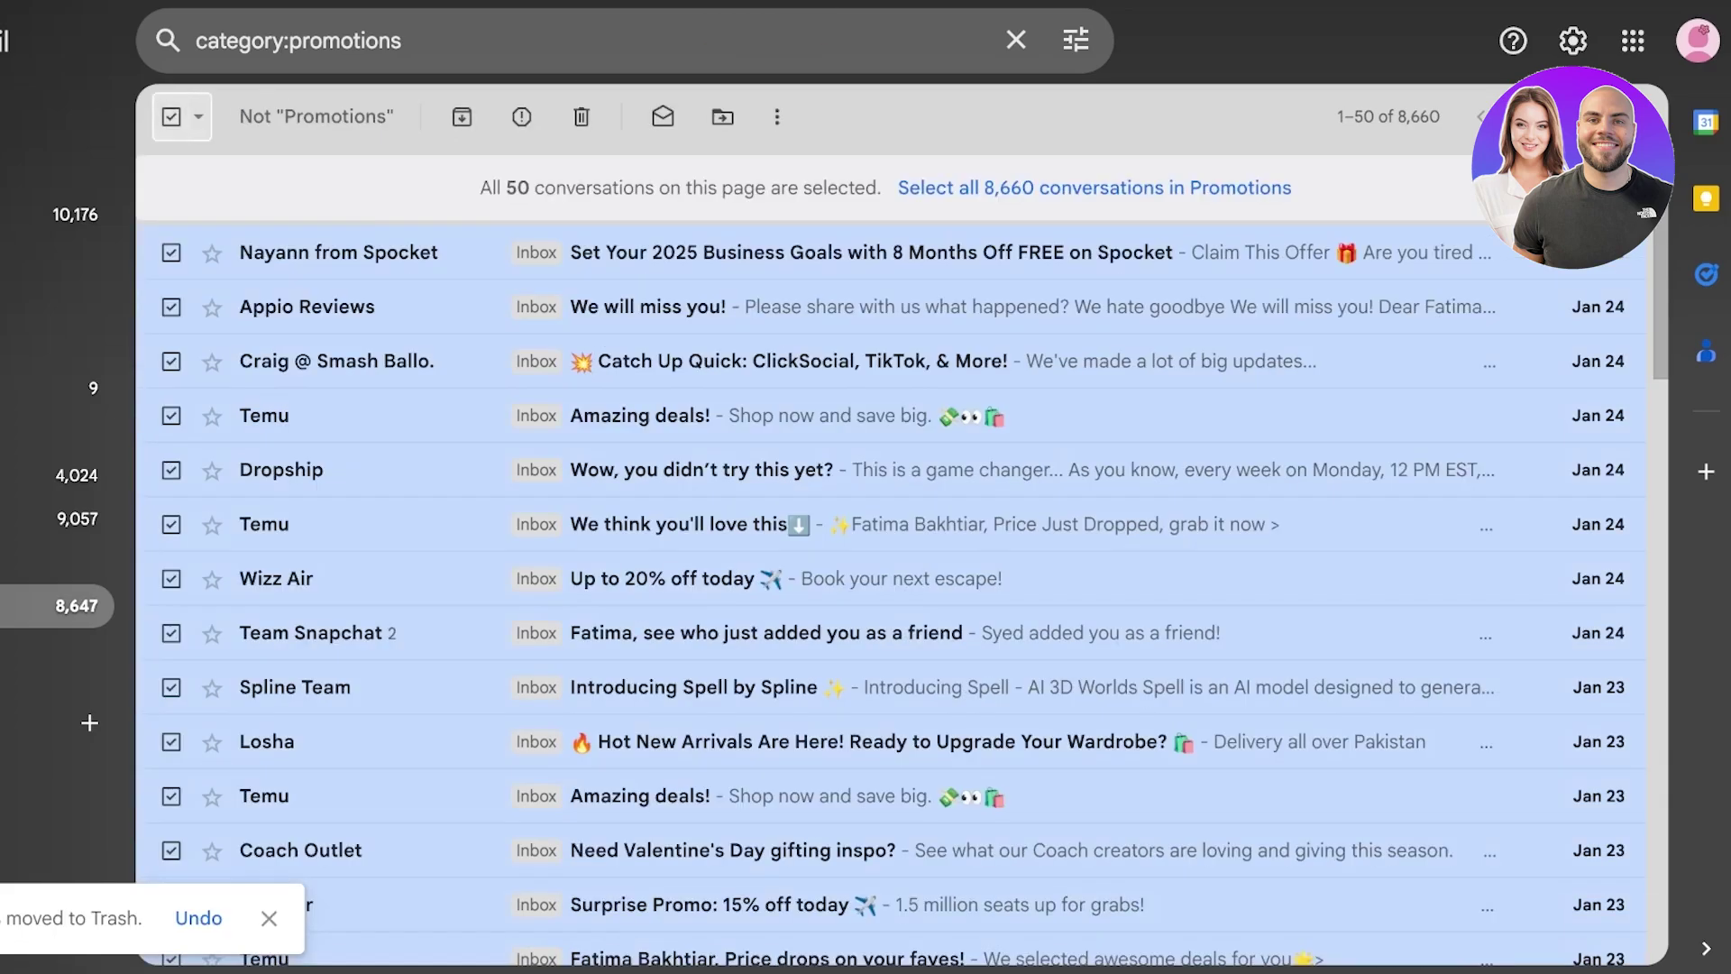
click(1094, 188)
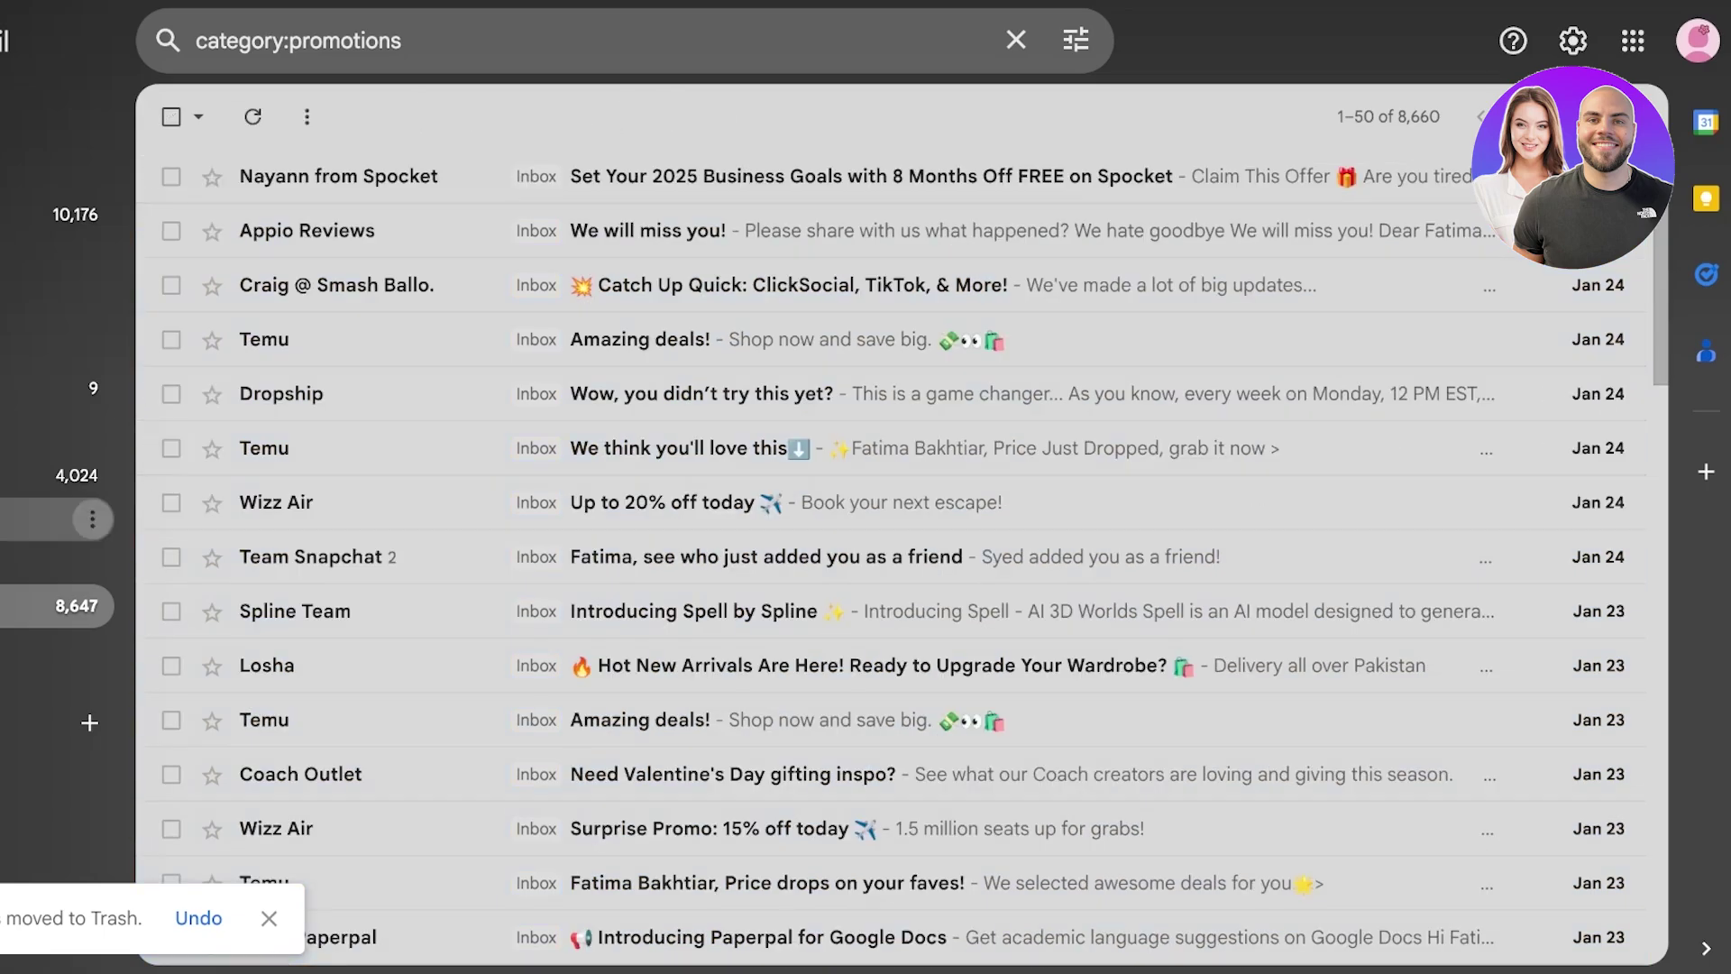
Browse the conversations in the Updates category, and open the Social category
click(144, 519)
click(119, 518)
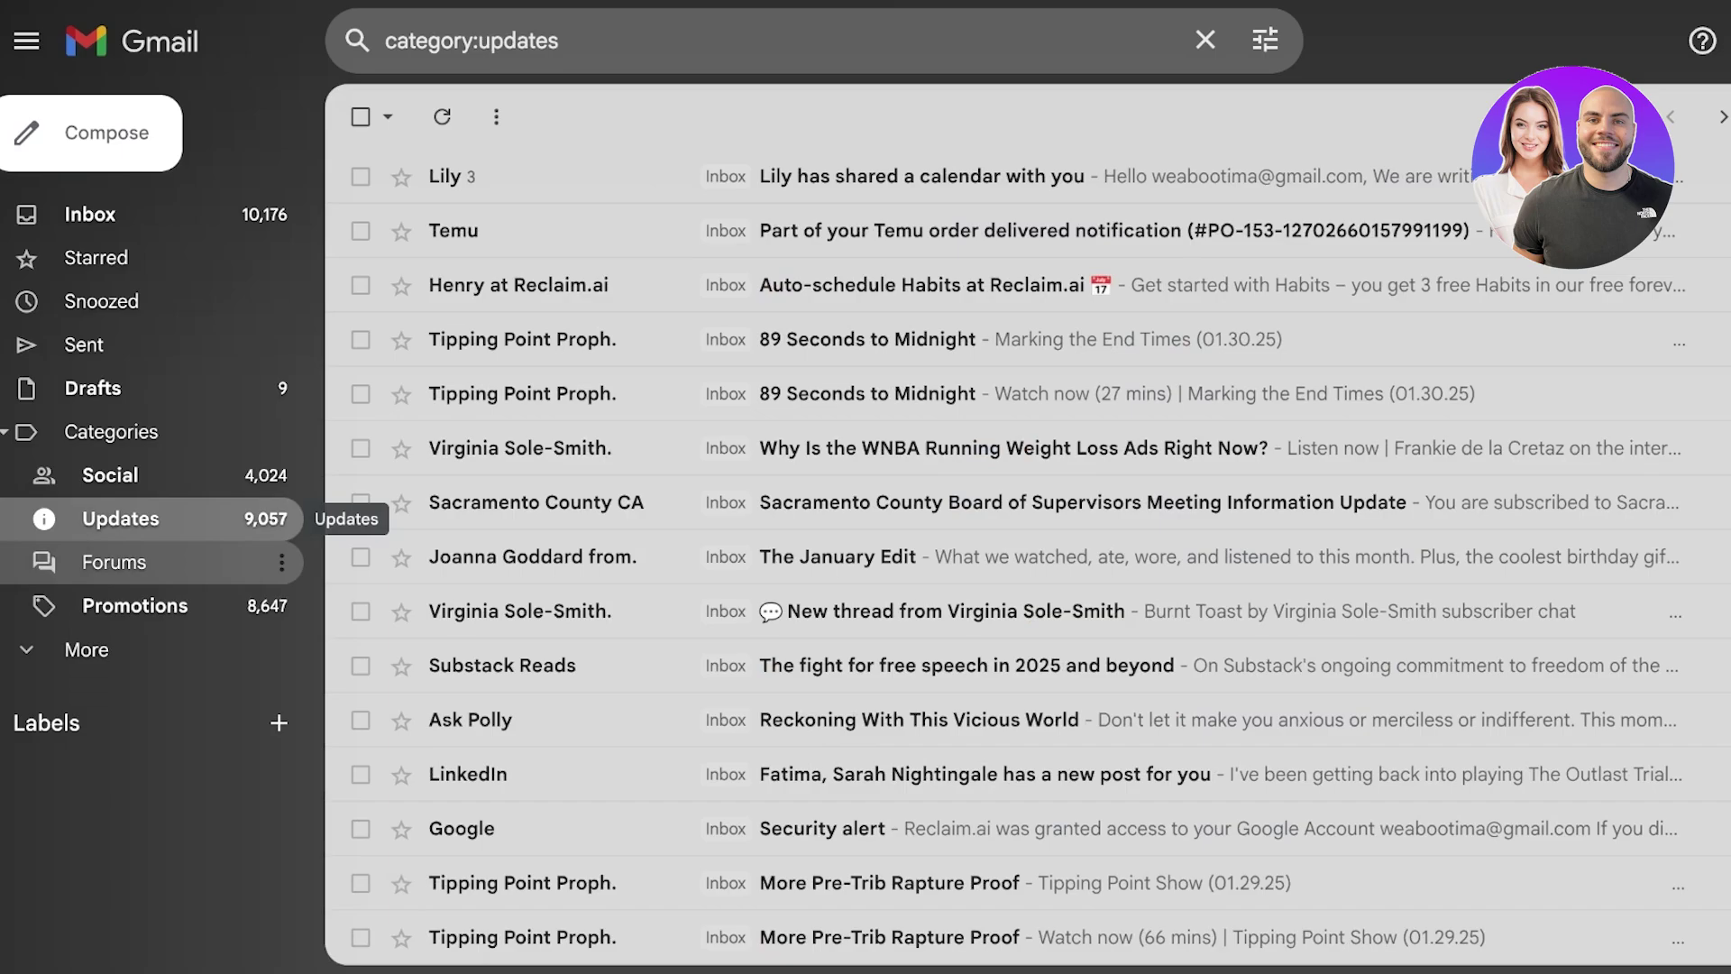
scroll(361, 385, down, 4)
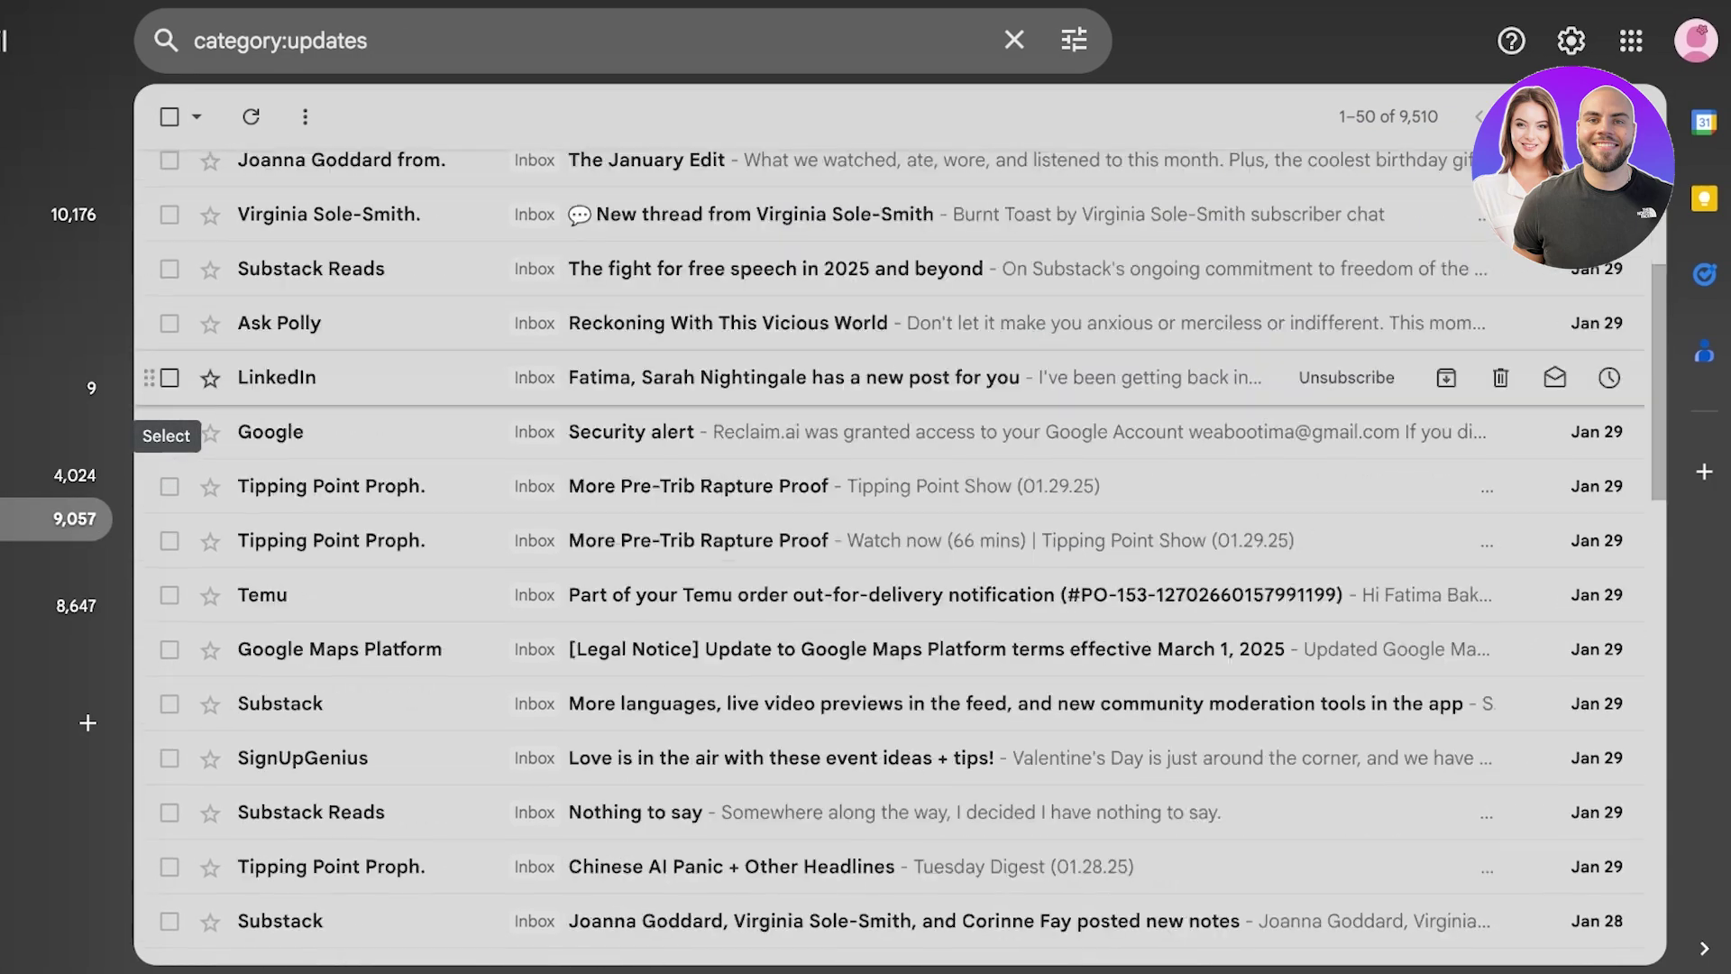
scroll(360, 386, up, 4)
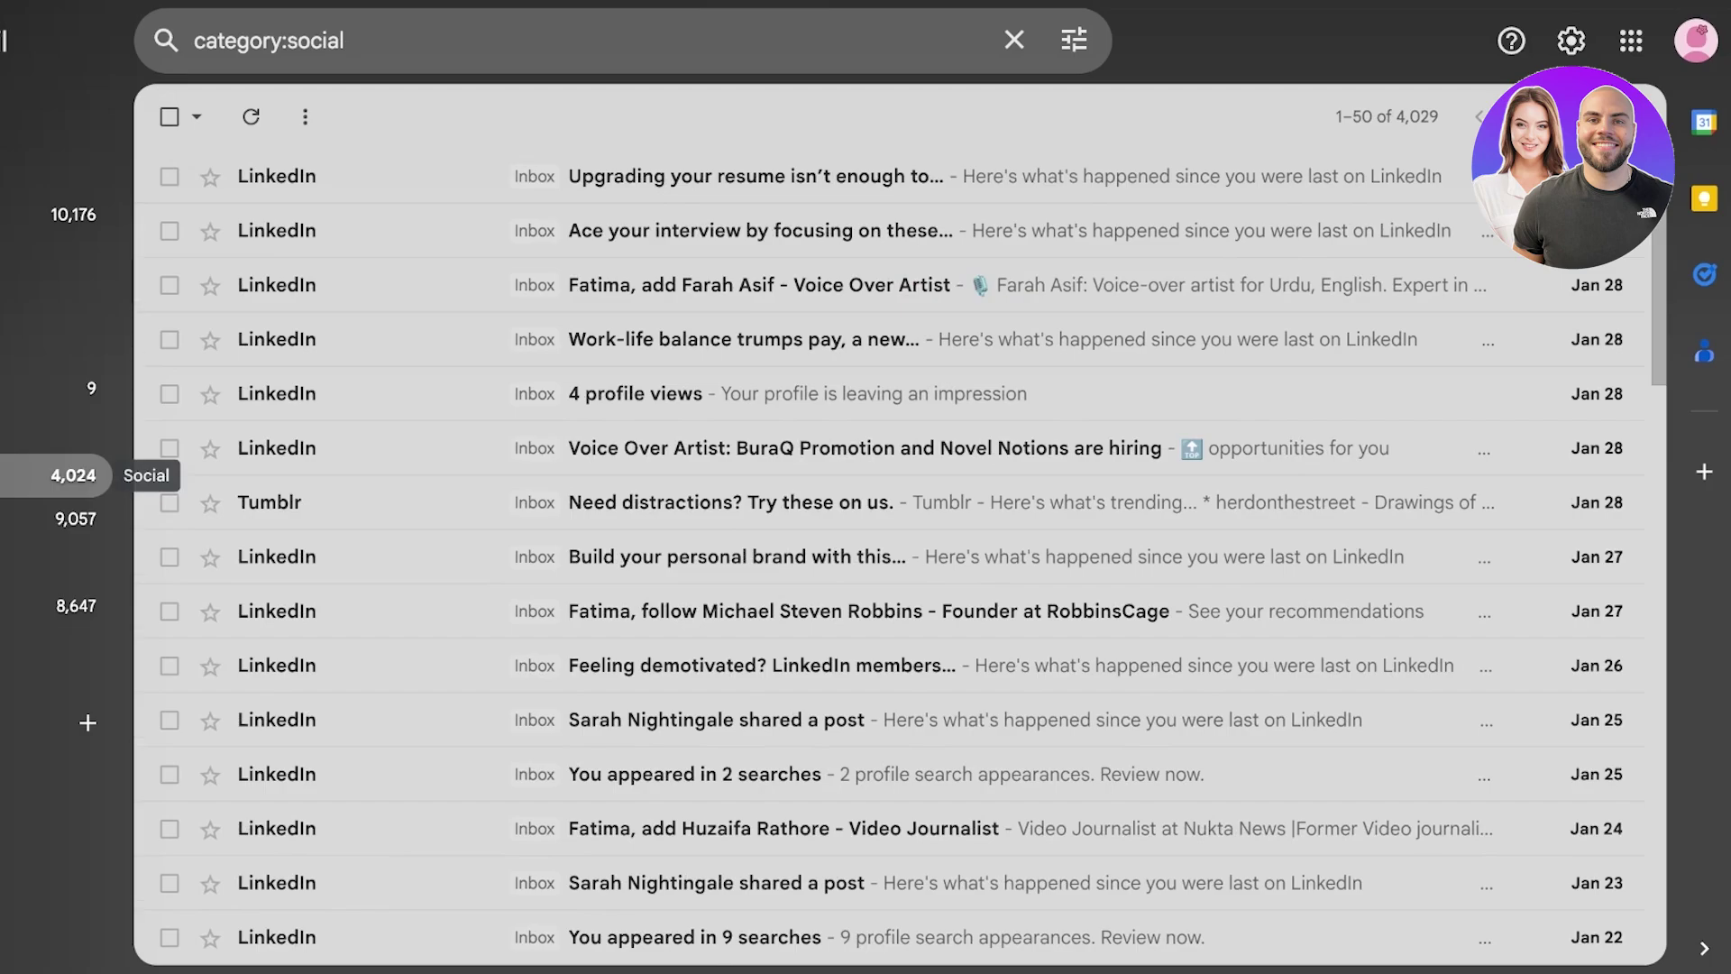
click(170, 116)
click(1123, 177)
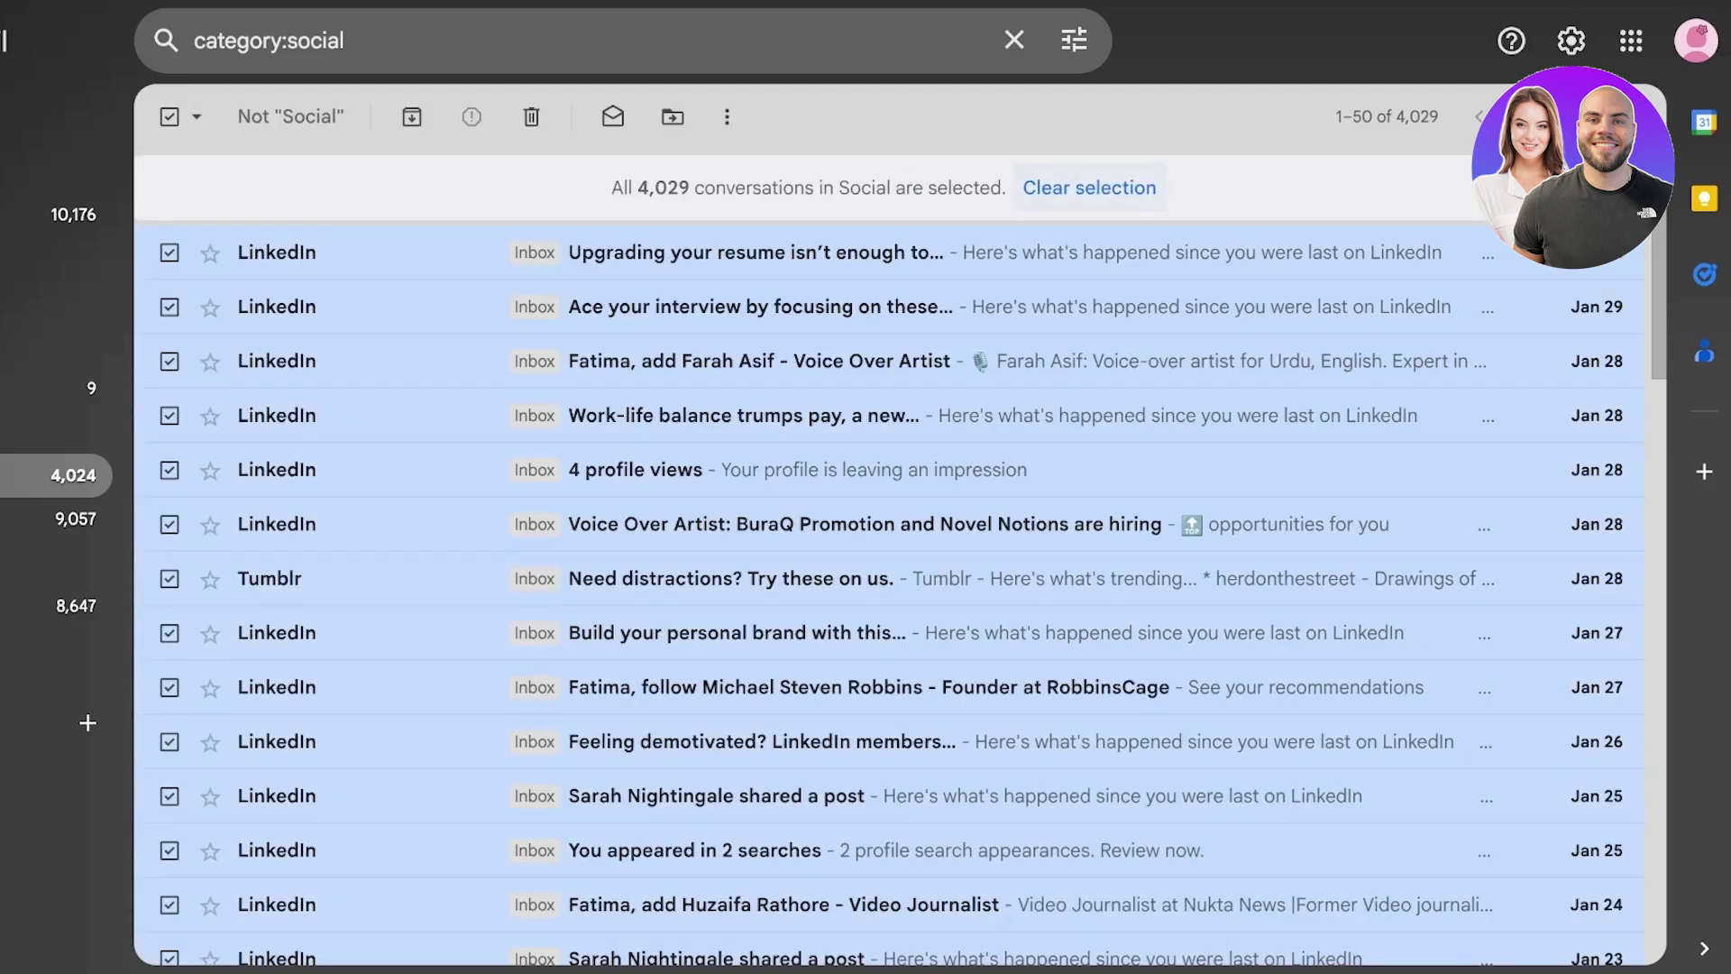
click(1005, 177)
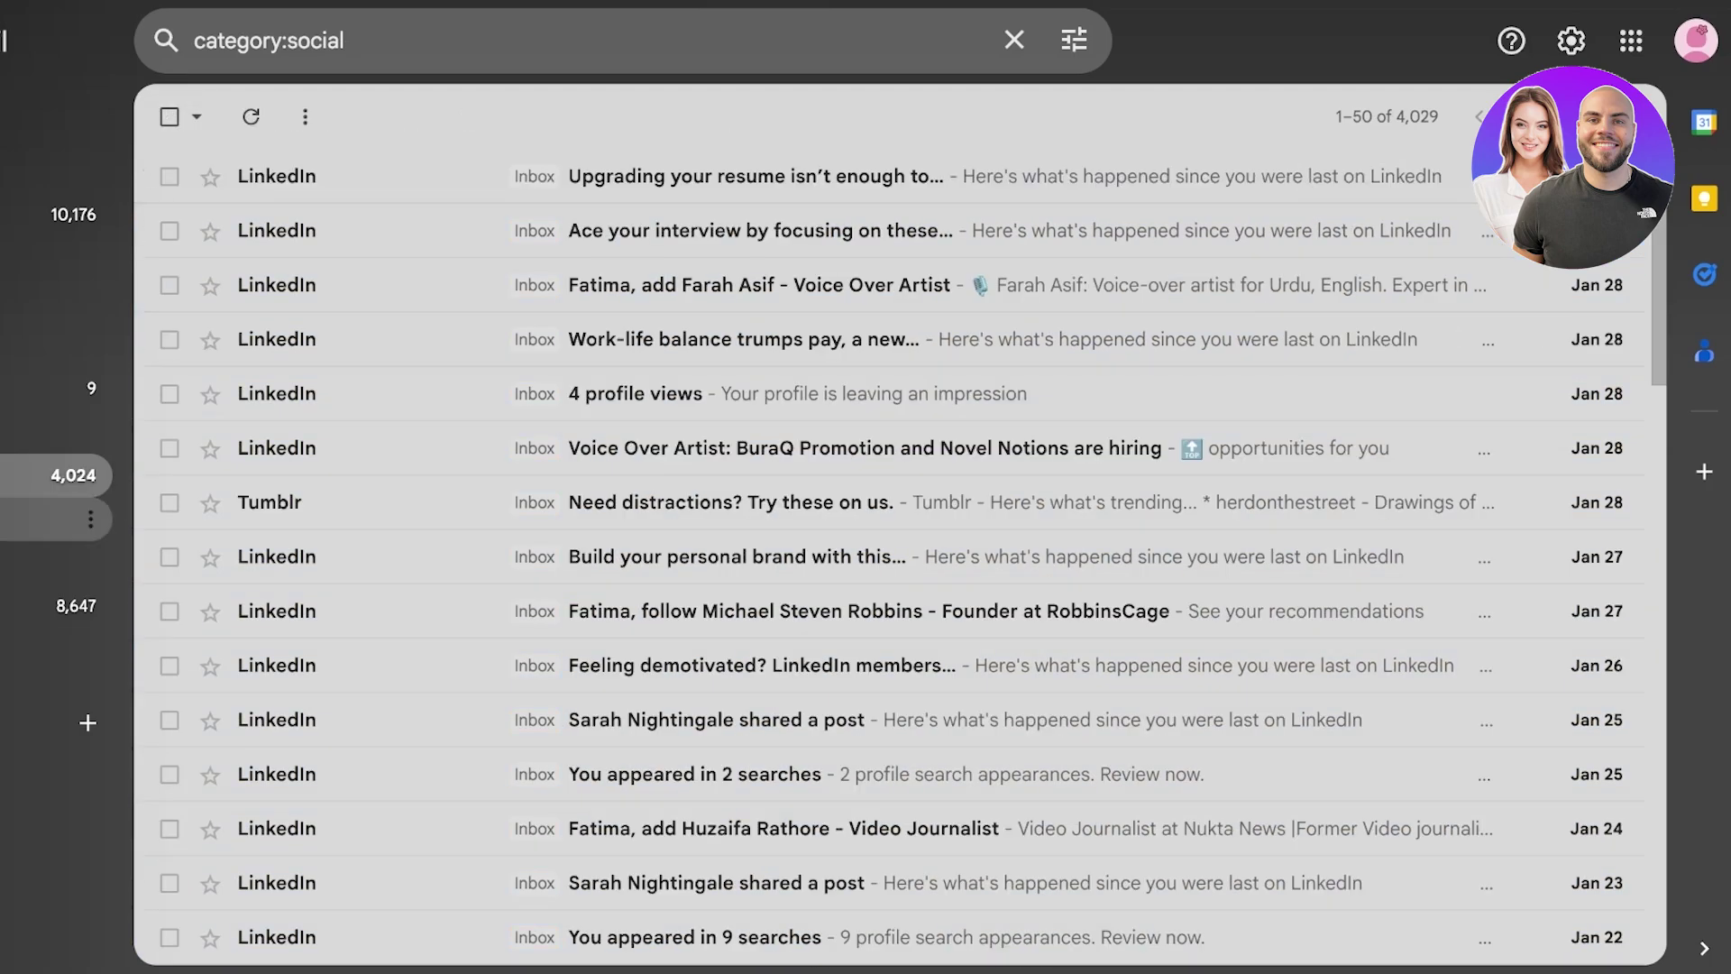
Move all conversations in the Social category to the Trash, and open the Updates category
click(170, 117)
click(1092, 188)
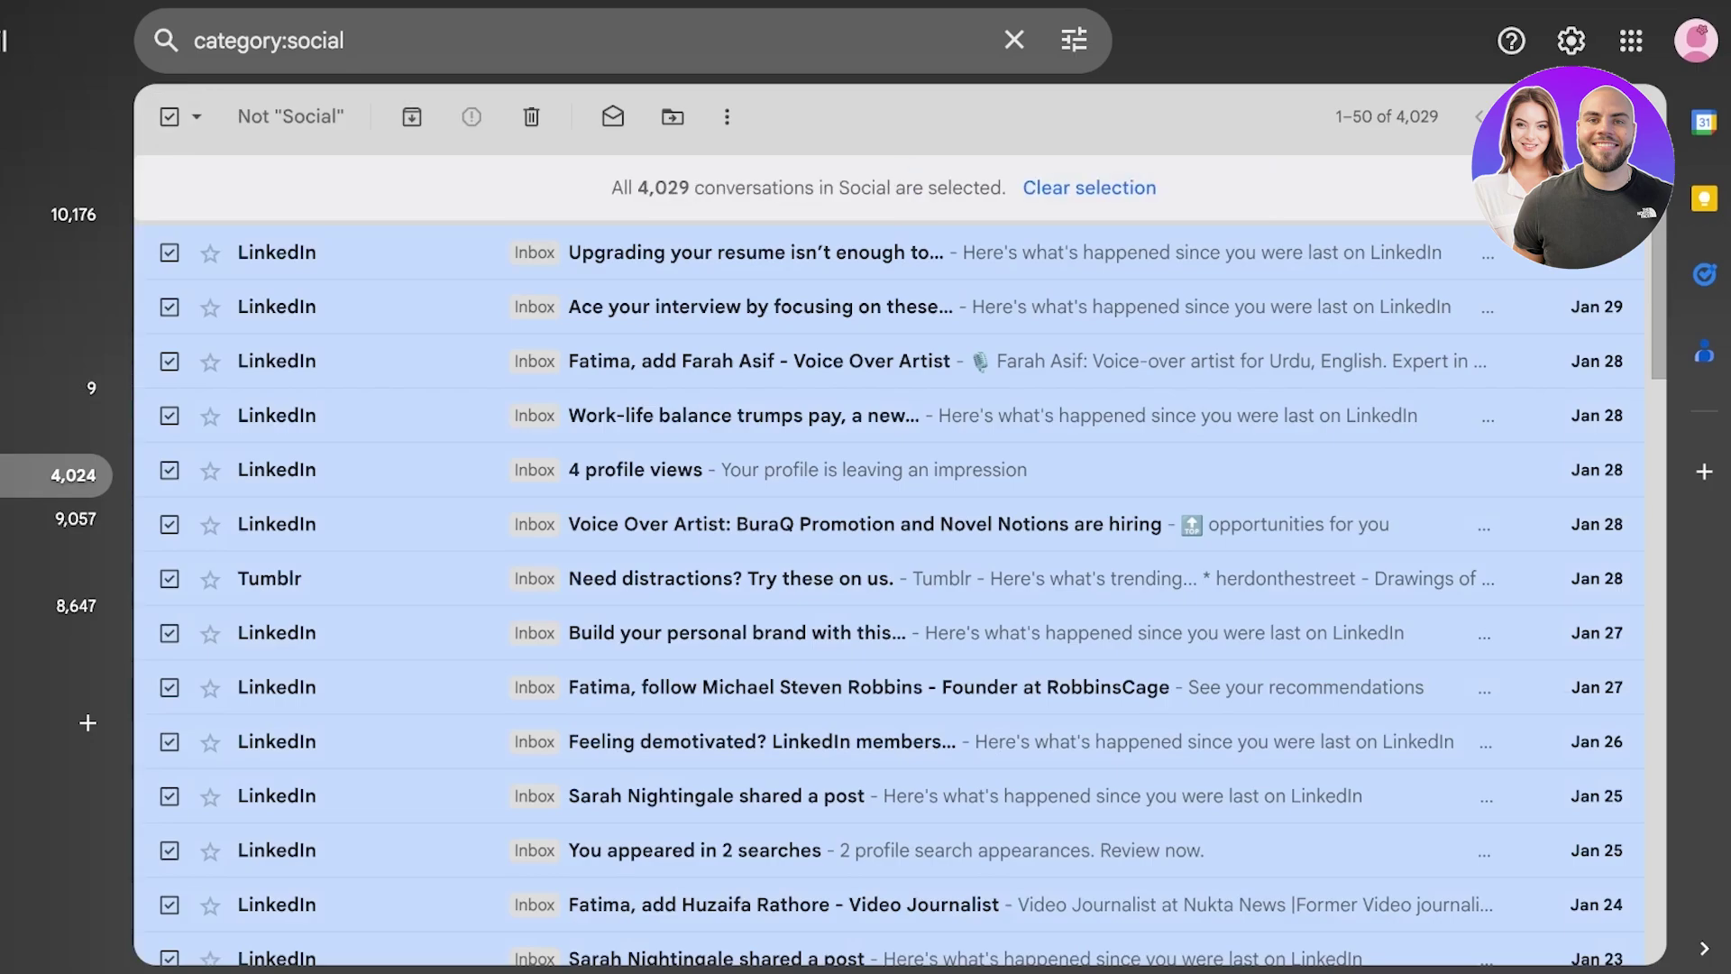
click(531, 116)
click(1064, 567)
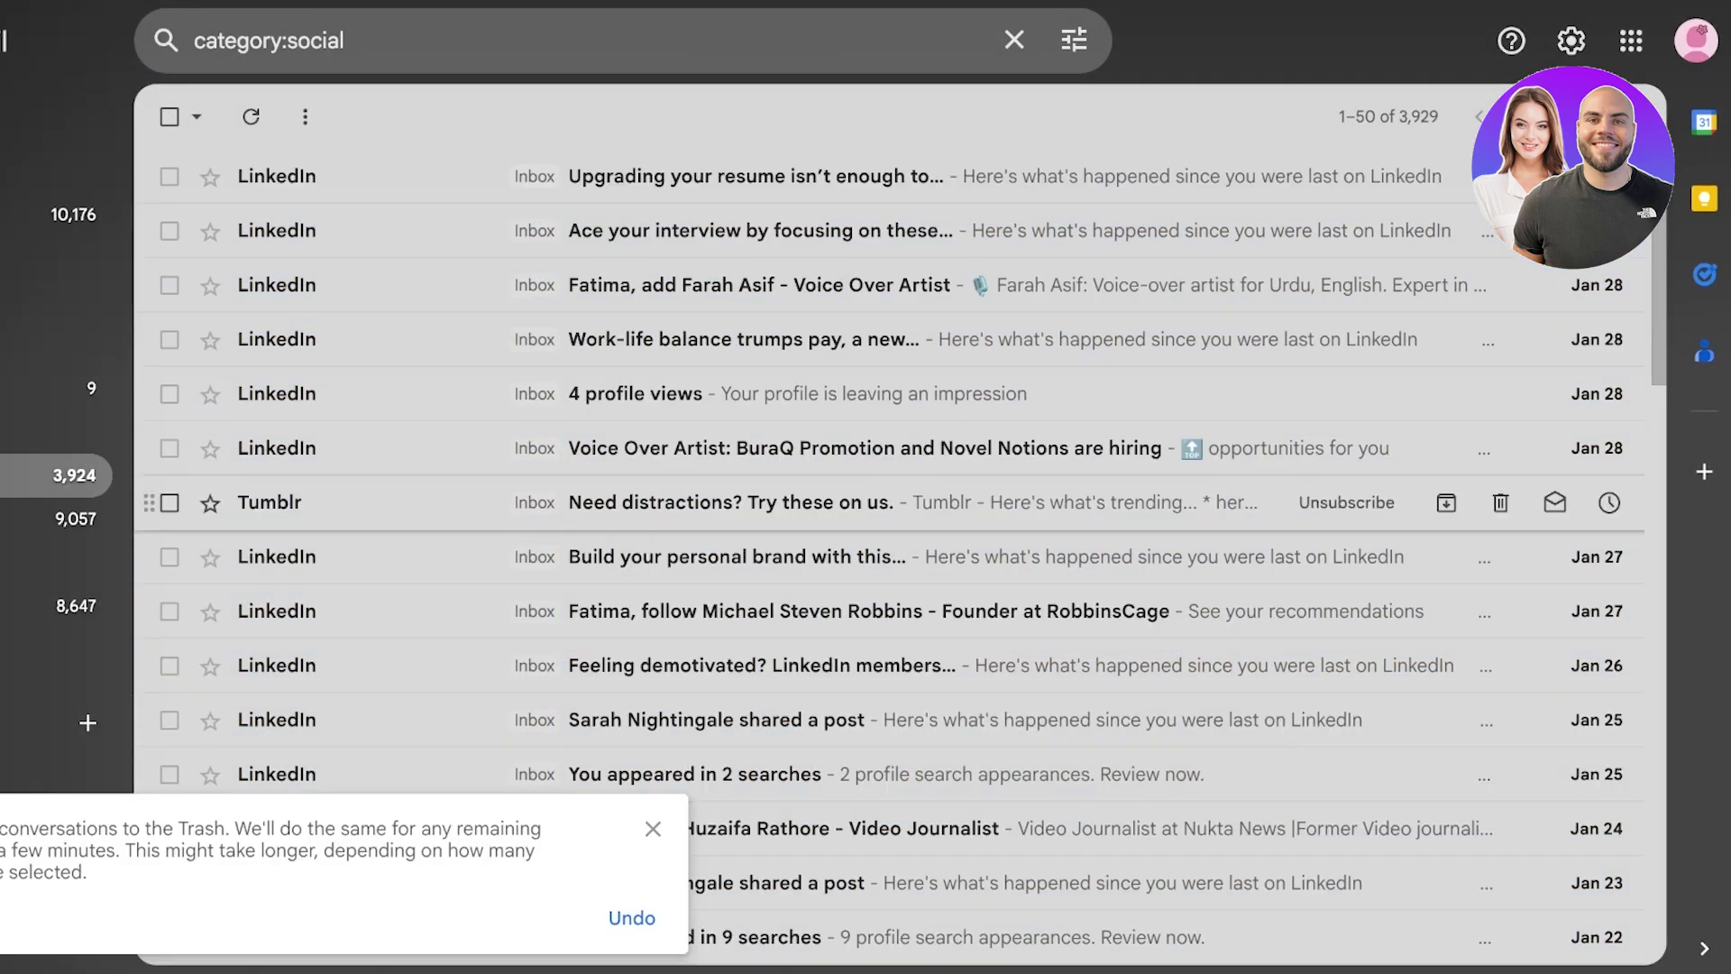
click(54, 518)
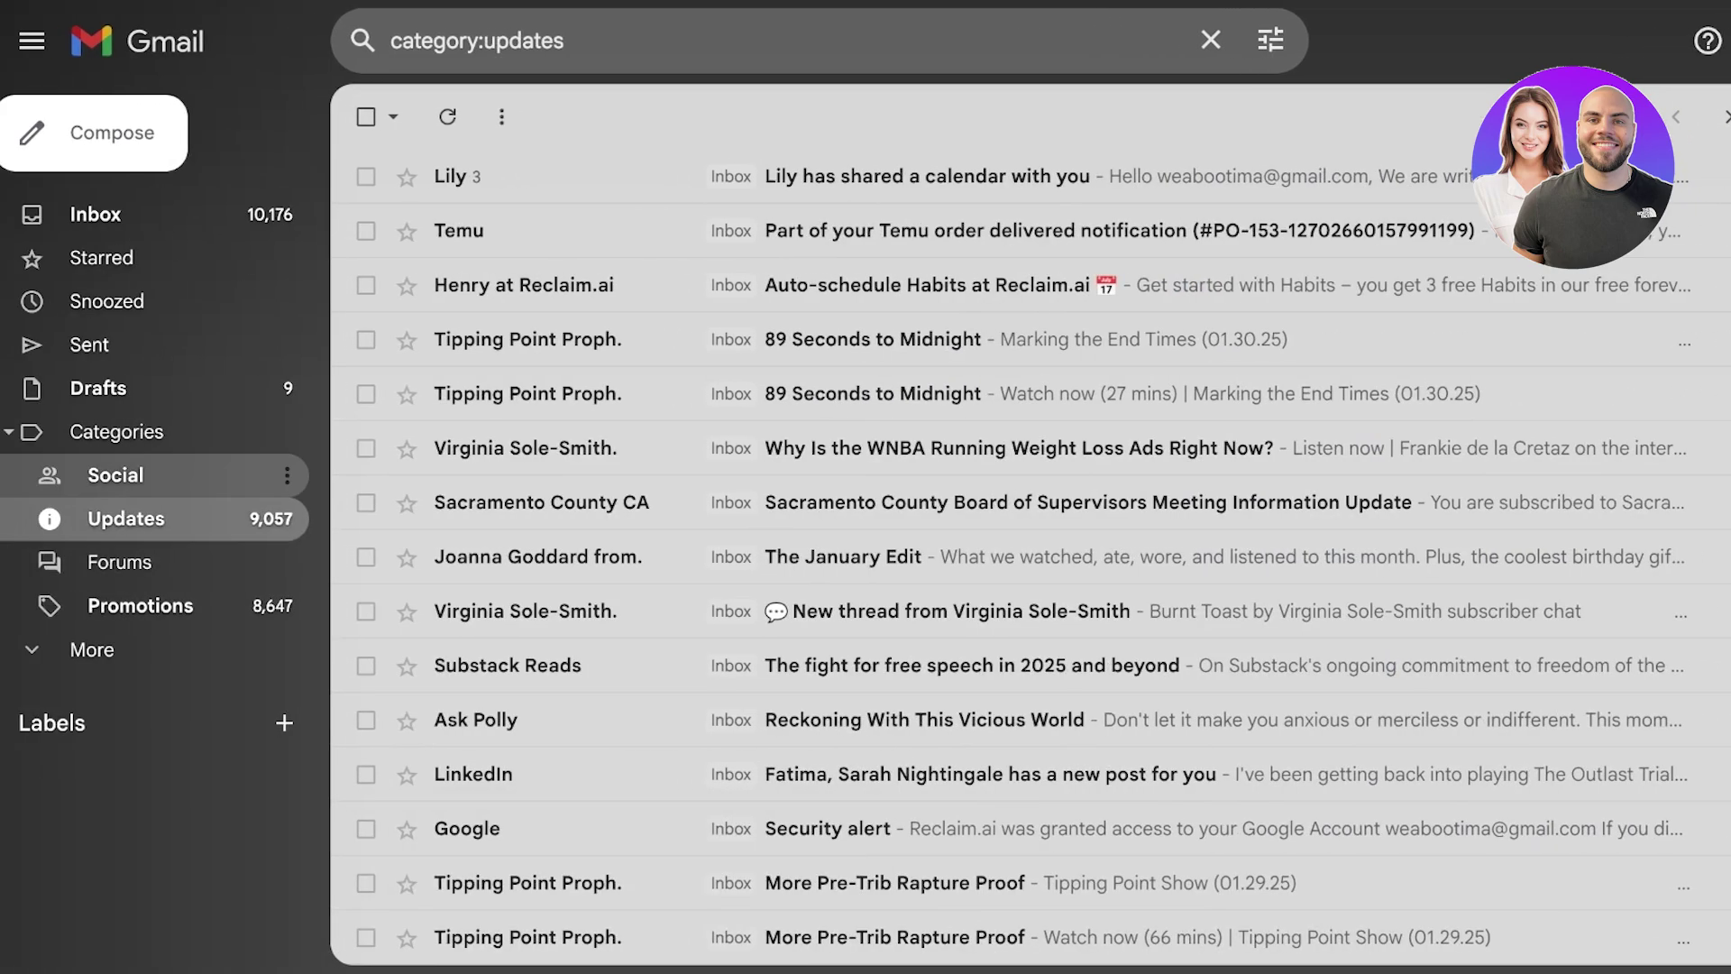